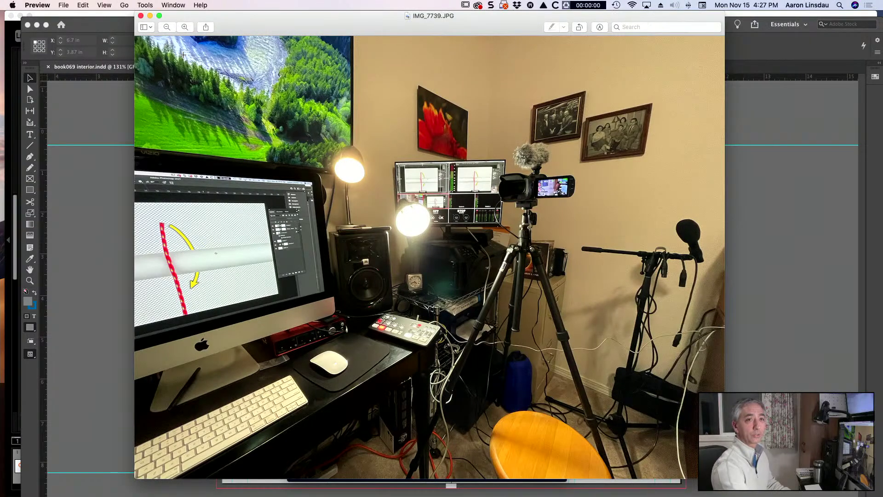
Close the studio photo, minimize the book cover image and return to the InDesign book layout
click(141, 15)
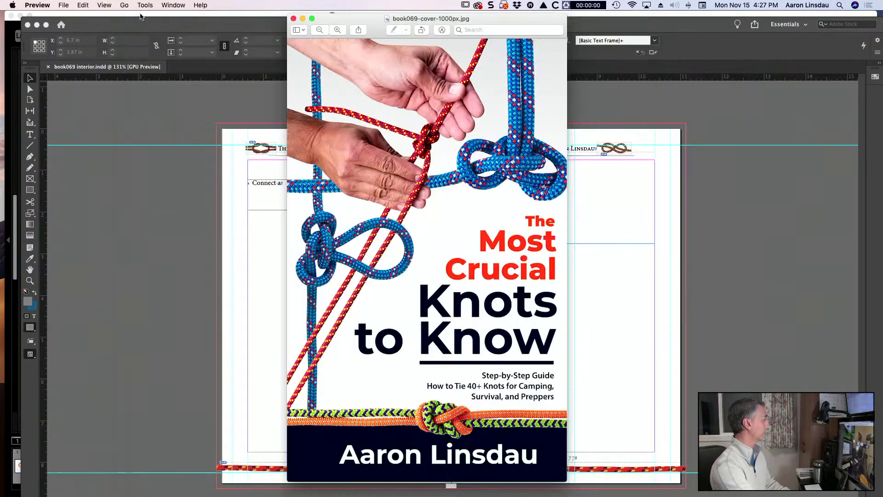
click(303, 19)
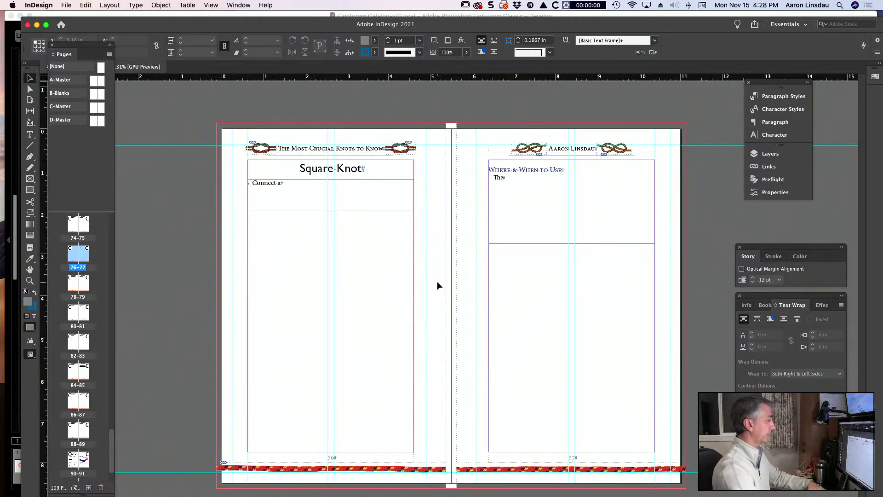
Load all four PSD images from the square knot folder in raw images for placing on the Square Knot spread
key(super+d)
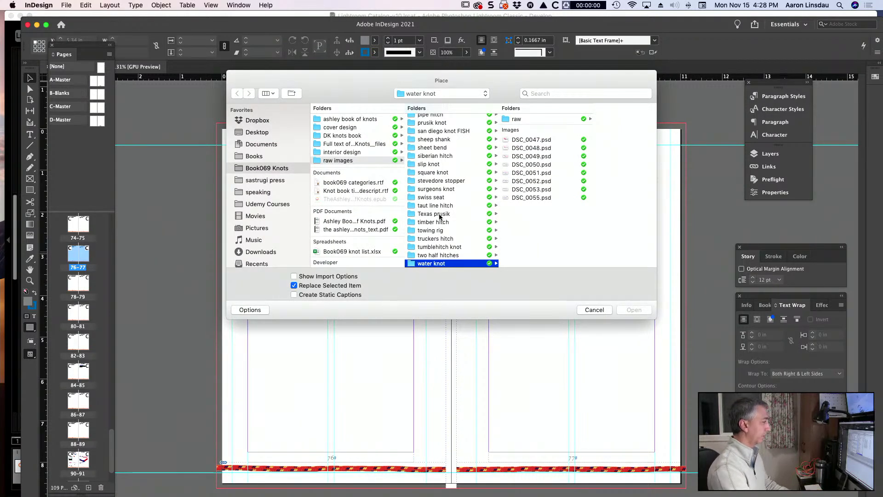
scroll(440, 216, up, 1)
click(443, 184)
drag(548, 186, 535, 140)
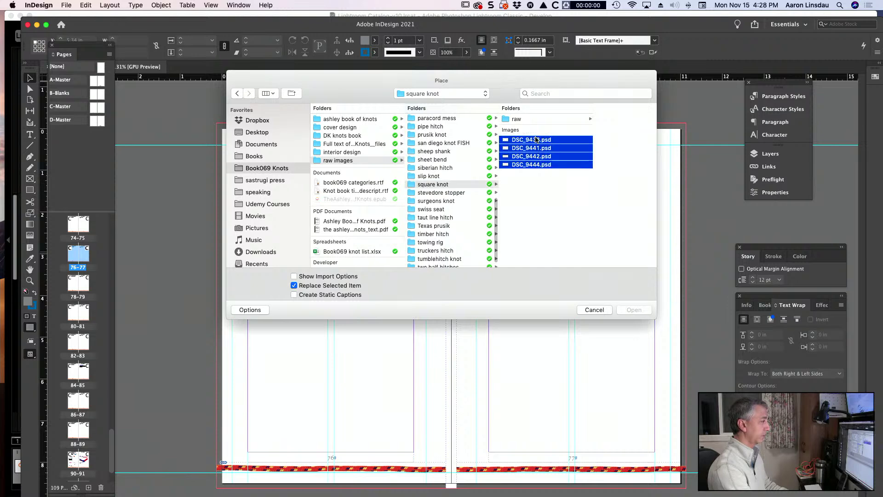
click(635, 310)
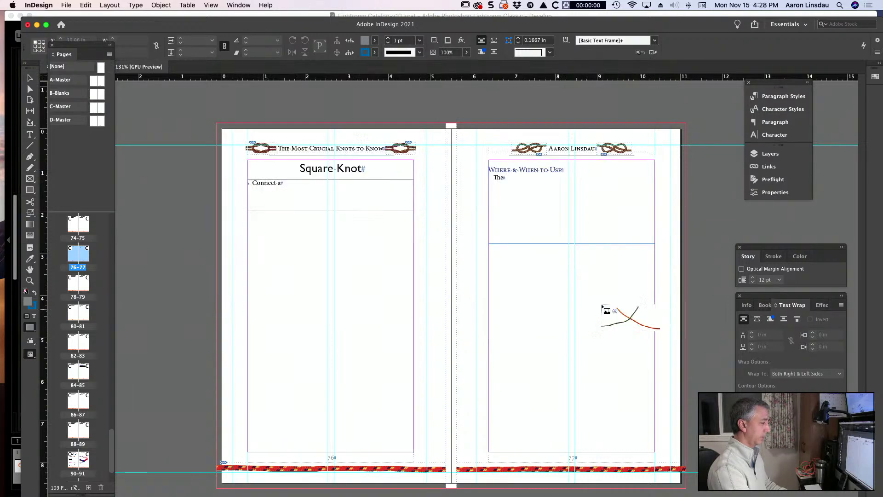
Place the four square knot images on the left page and move the Where & When to Use frame to the right page's bottom margin
drag(256, 215, 328, 248)
drag(336, 218, 418, 256)
drag(261, 271, 401, 353)
key(Escape)
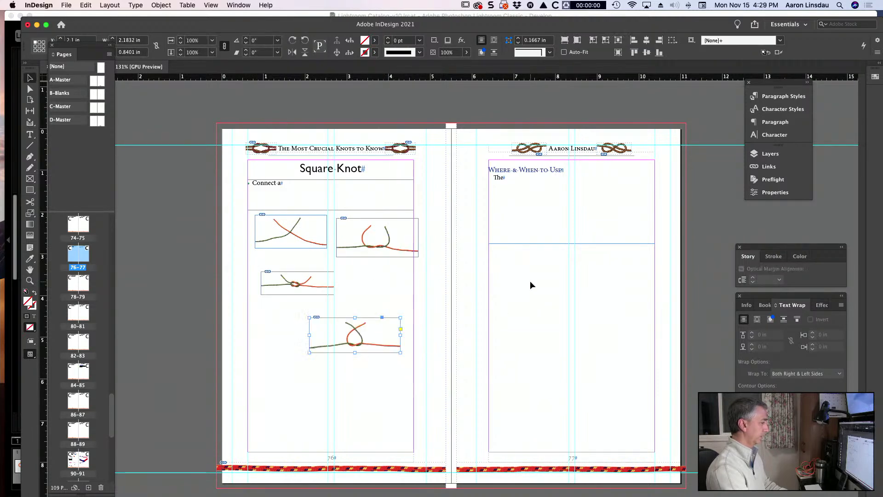
drag(546, 226, 546, 433)
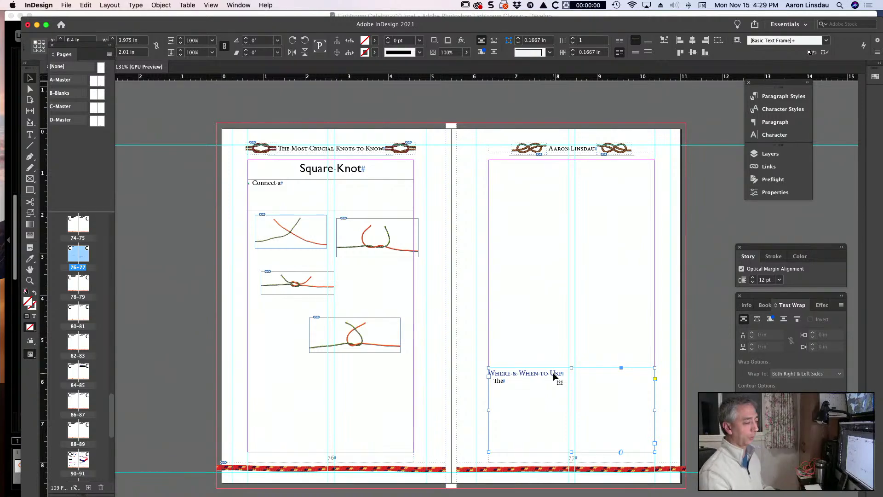
Go to the Improved Clinch Knot spread and select step 1's number badge with the Standing Part and Running End callouts and their arrows
scroll(382, 263, up, 2)
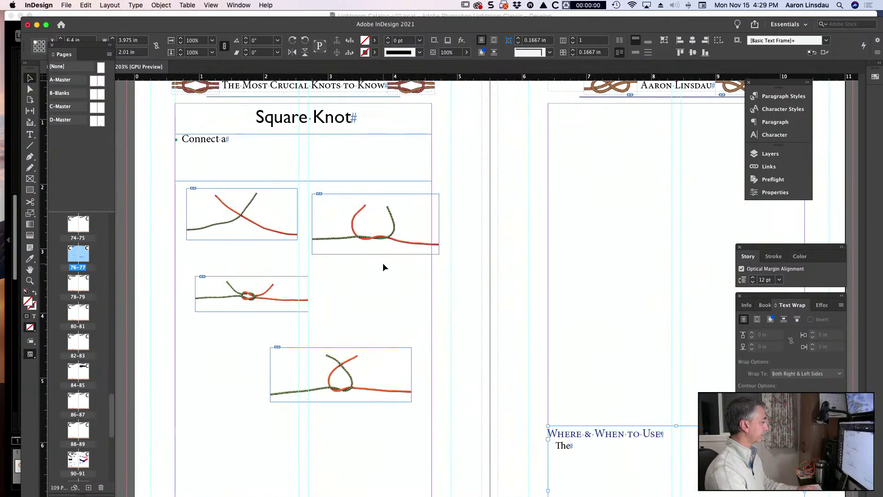
scroll(383, 263, up, 6)
scroll(382, 263, down, 2)
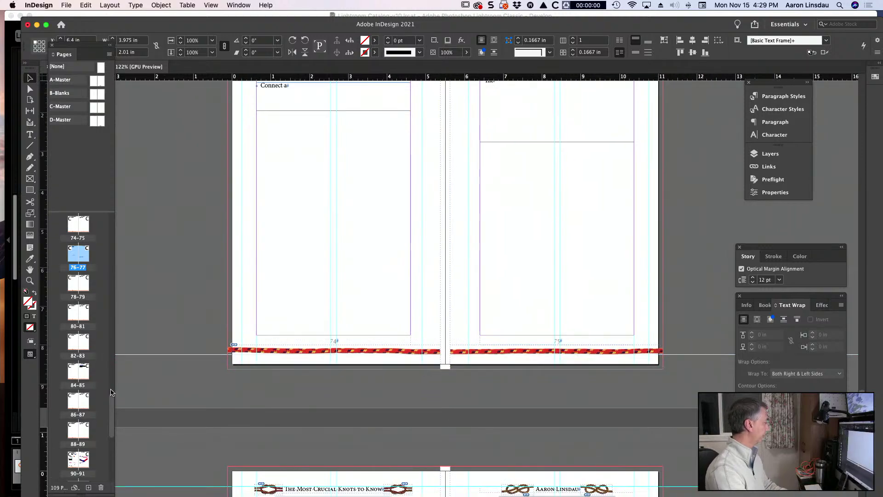
scroll(111, 388, up, 10)
double_click(71, 337)
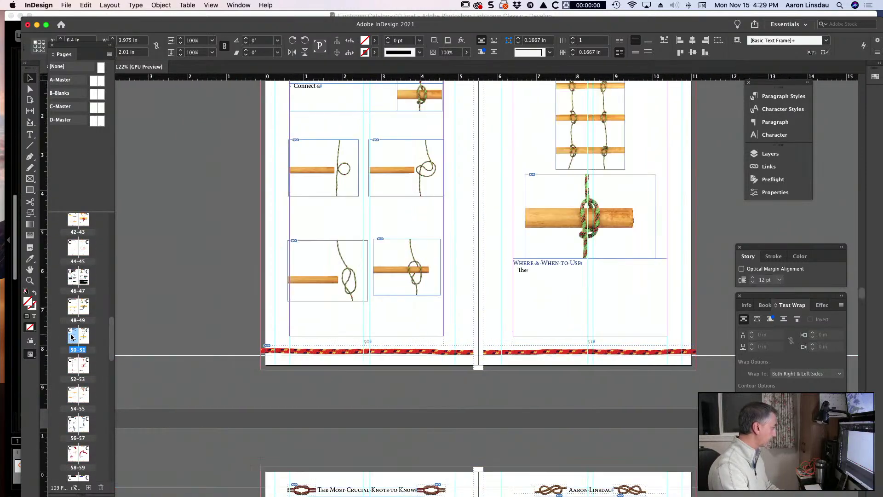
scroll(415, 160, up, 12)
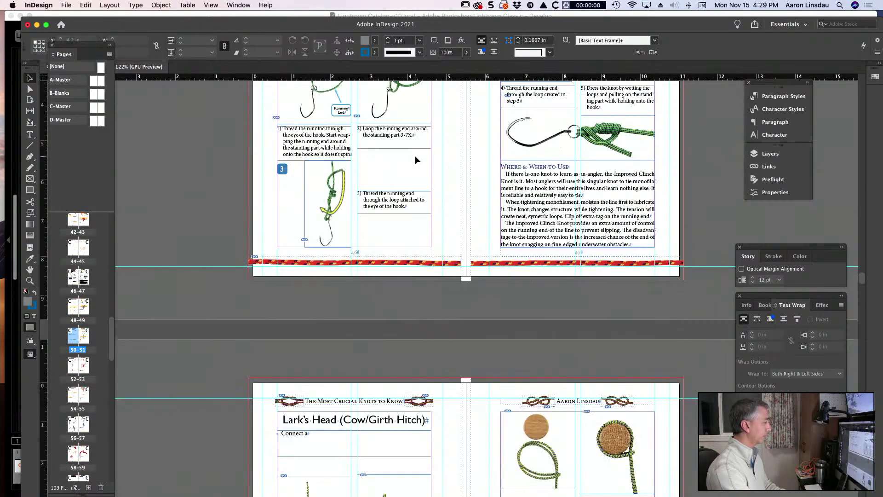
scroll(415, 155, up, 12)
scroll(415, 155, down, 5)
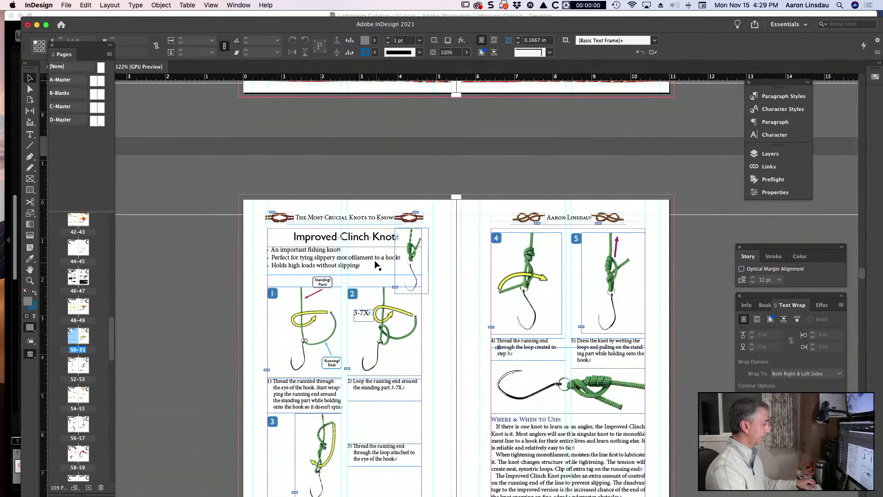
scroll(377, 265, up, 5)
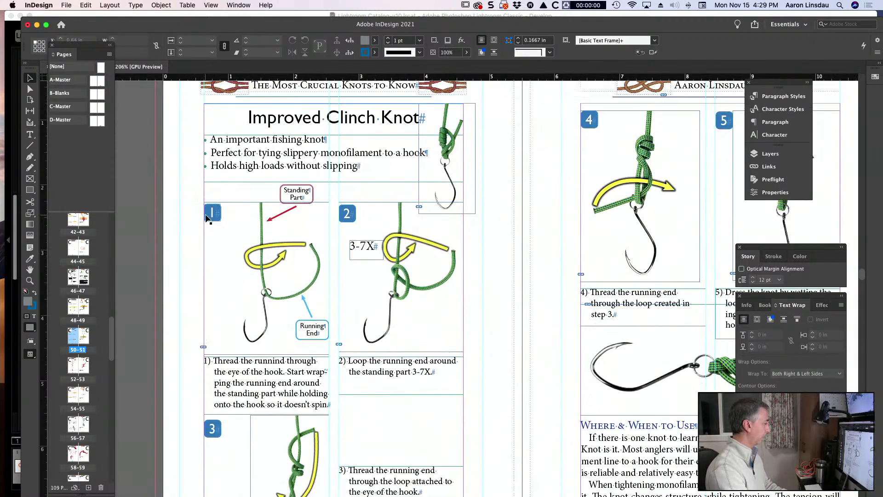
click(209, 216)
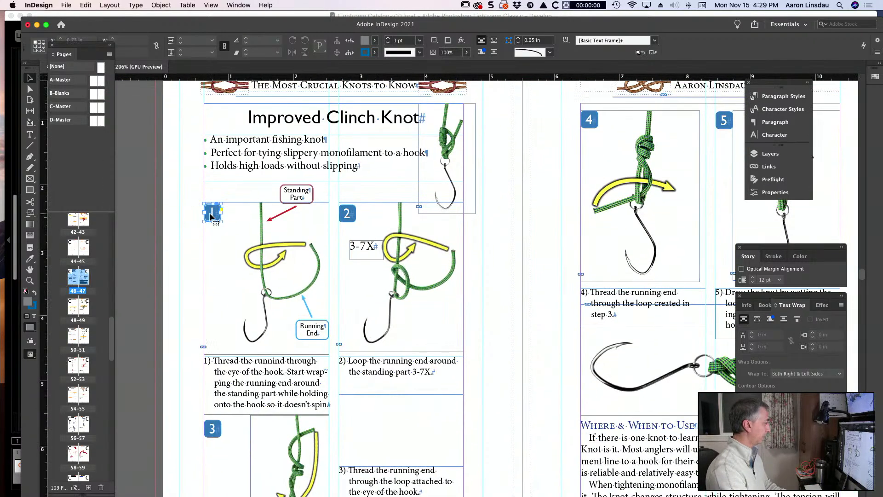
shift+click(290, 219)
click(275, 214)
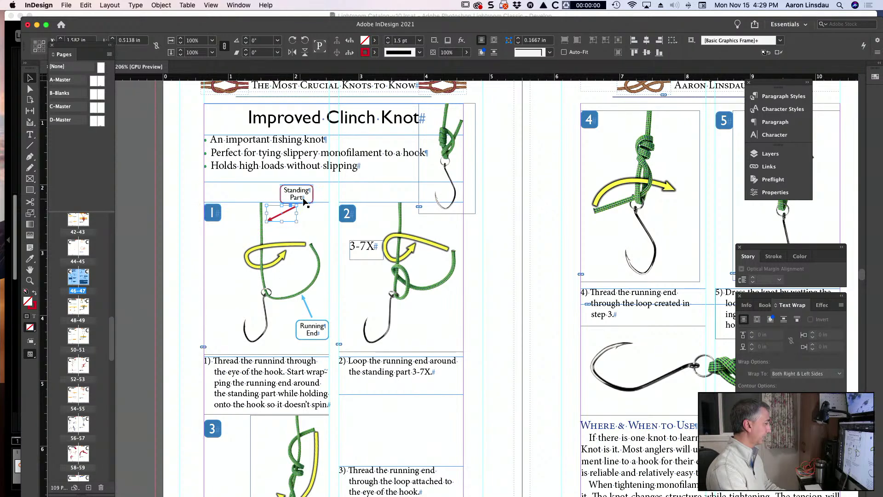
shift+click(212, 214)
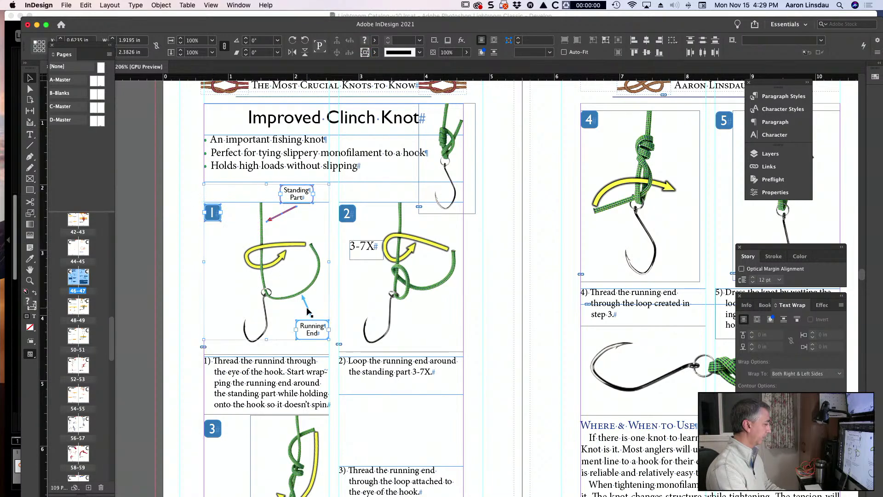
Correct the misspelled "runnind" to "running" in the step 1 caption of the Improved Clinch Knot
double_click(284, 363)
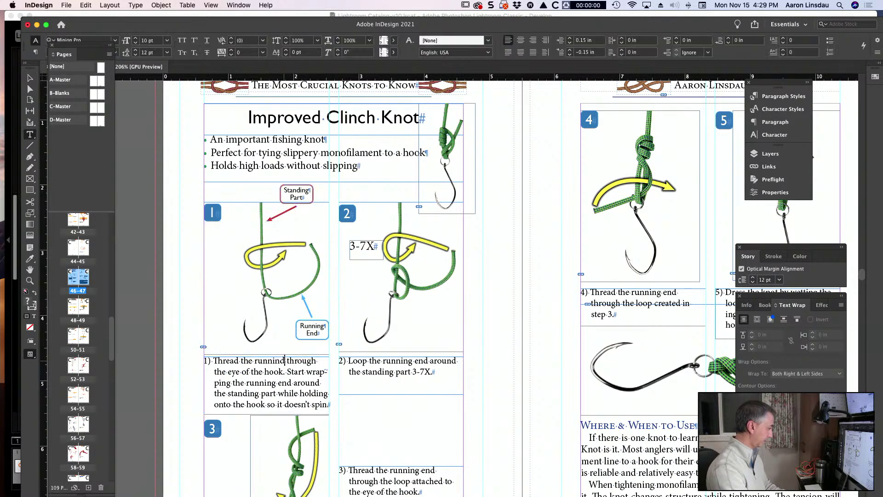
key(BackSpace)
text(g)
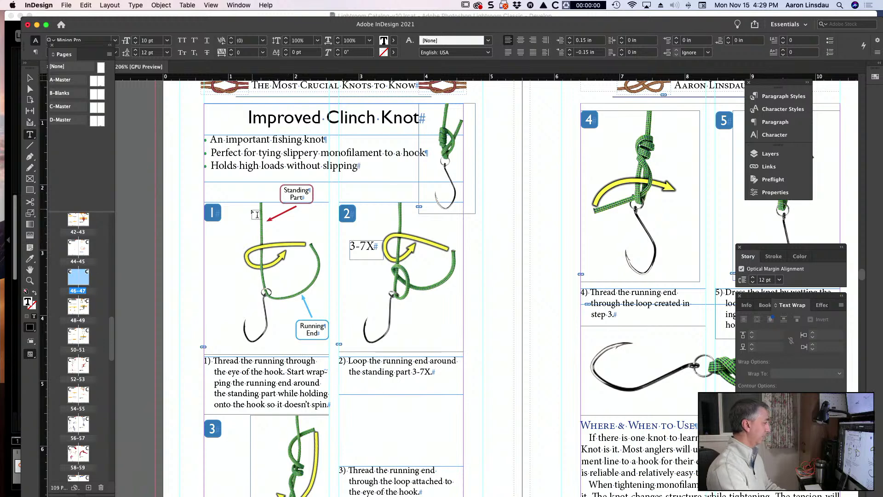
Reselect step 1's number badge plus the Standing Part and Running End callouts with their arrows, and copy them
key(Escape)
click(212, 212)
shift+click(295, 210)
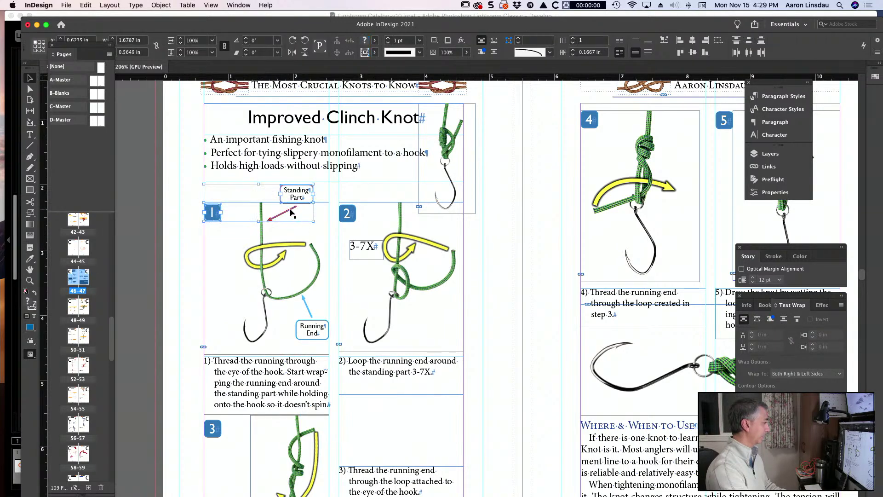
shift+click(316, 339)
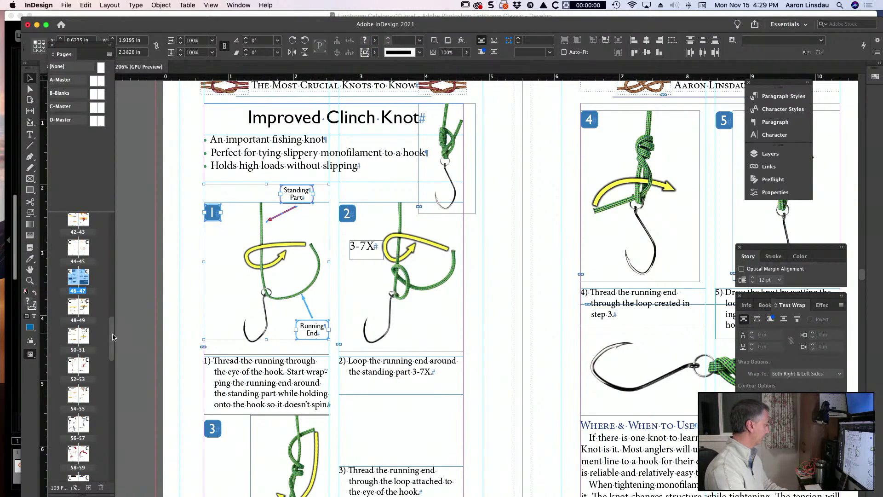
Paste the copied badge, callouts and arrows on the Square Knot spread, positioning badge 1 beside the first image on page 76
scroll(114, 337, down, 8)
double_click(78, 345)
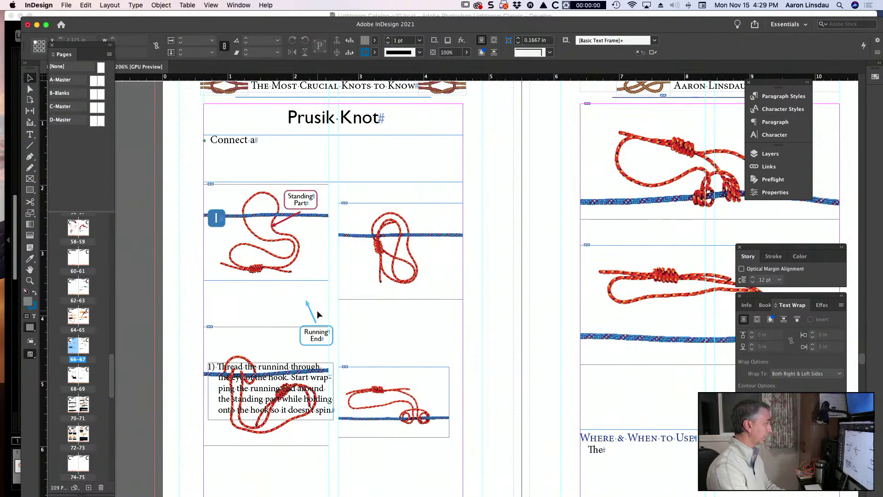
scroll(316, 310, down, 5)
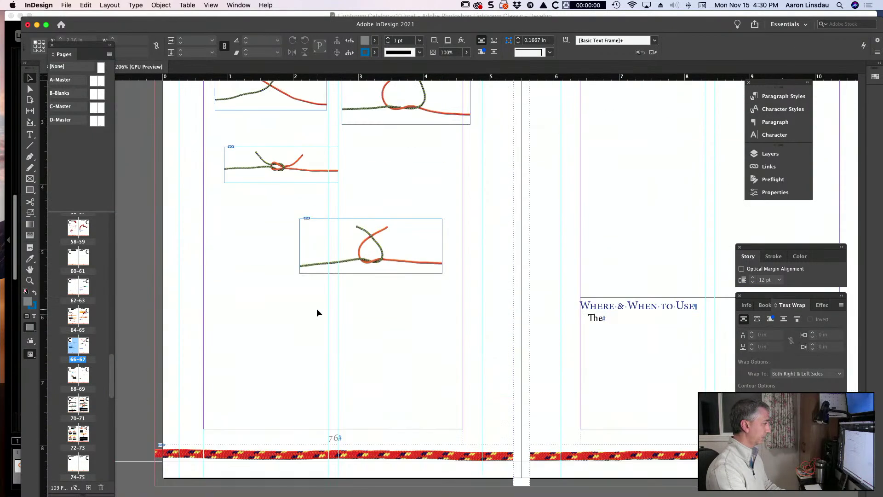
scroll(317, 311, up, 2)
scroll(317, 309, down, 3)
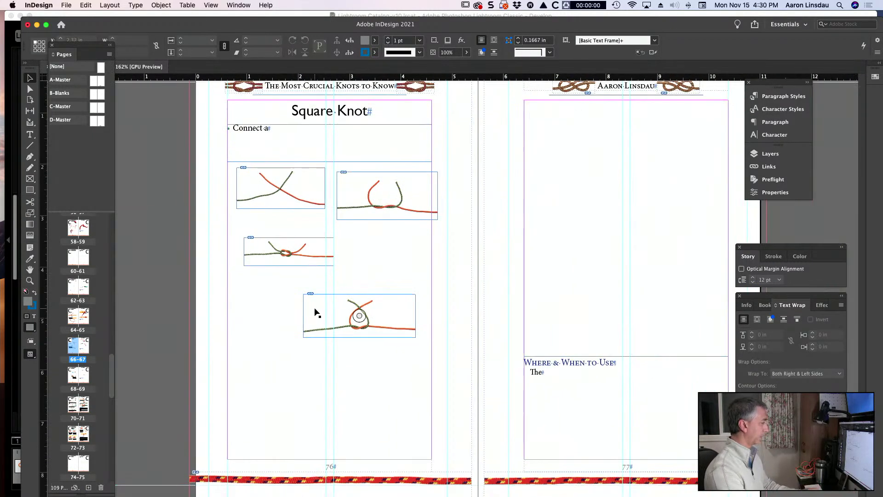
key(super+v)
drag(416, 273, 234, 190)
scroll(453, 254, right, 2)
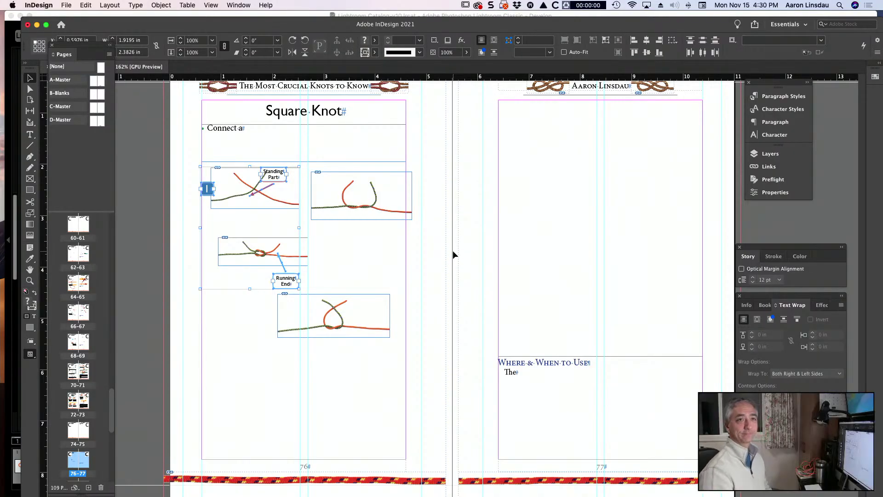
click(407, 272)
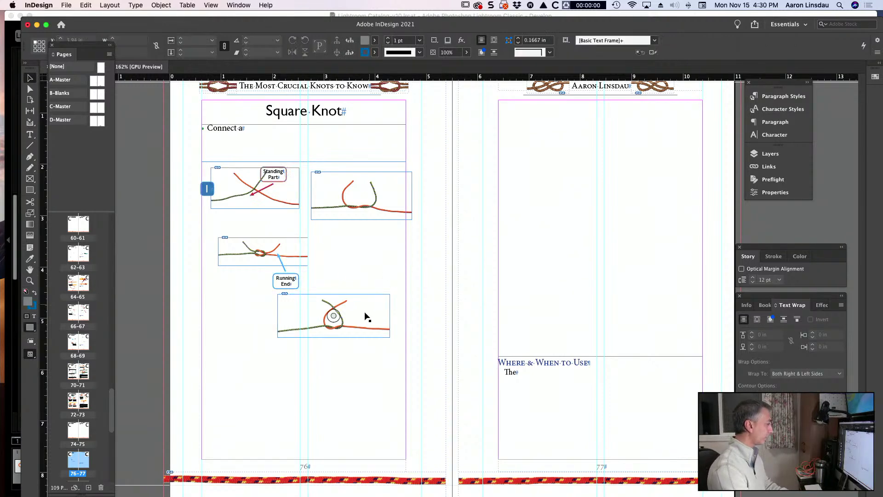
Move the finished square knot image to page 77 and enlarge it to about 5.6 in wide
drag(278, 253, 704, 222)
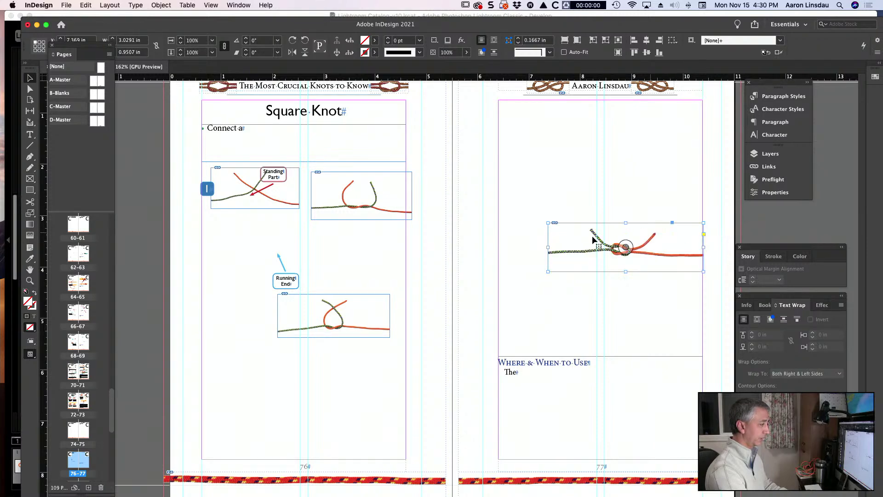
drag(549, 227, 465, 202)
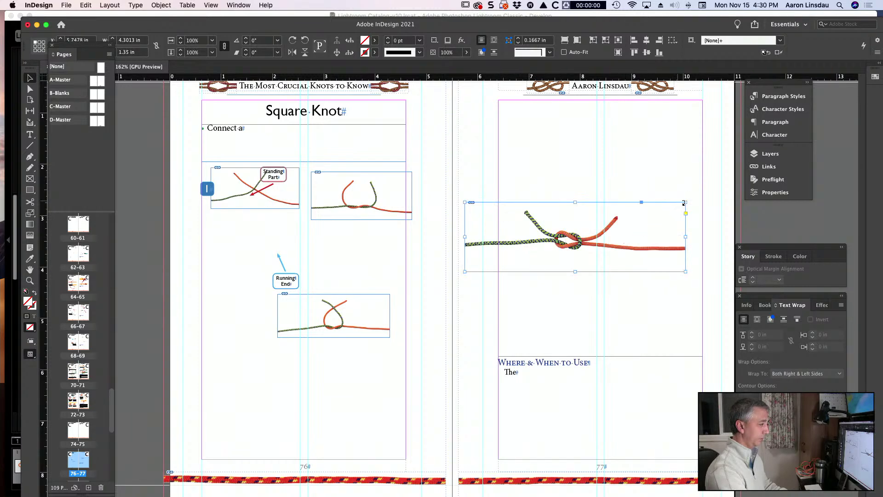
drag(686, 201, 753, 180)
Crop the finished knot image's frame to the page margins, 3.975 in wide, and set it directly above Where & When to Use
scroll(653, 230, right, 3)
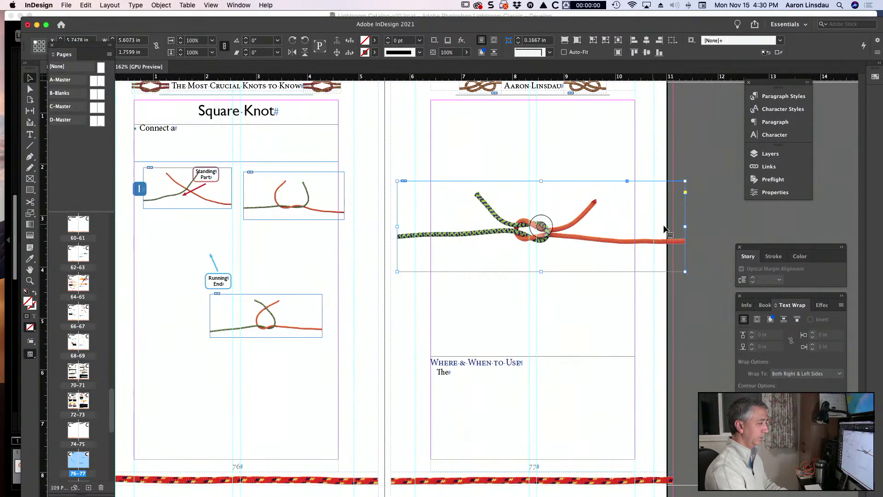
drag(636, 228, 635, 228)
drag(429, 226, 466, 317)
Move the crossed-loop image to the upper part of page 77 and the two-upright-ends image to the lower part of page 76
scroll(375, 226, left, 2)
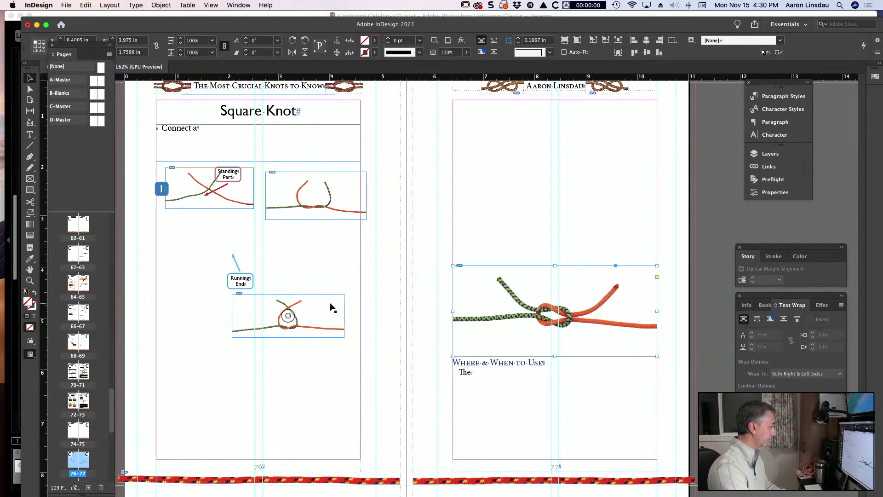
drag(332, 307, 571, 163)
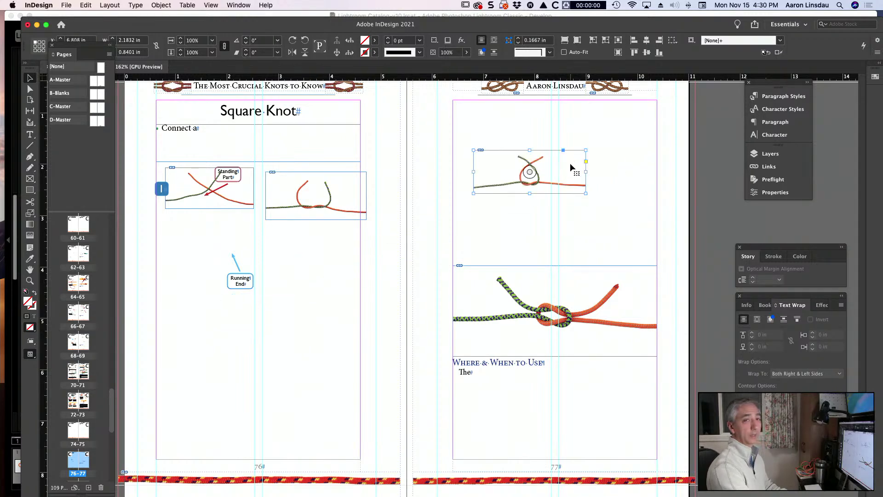
drag(304, 212, 242, 360)
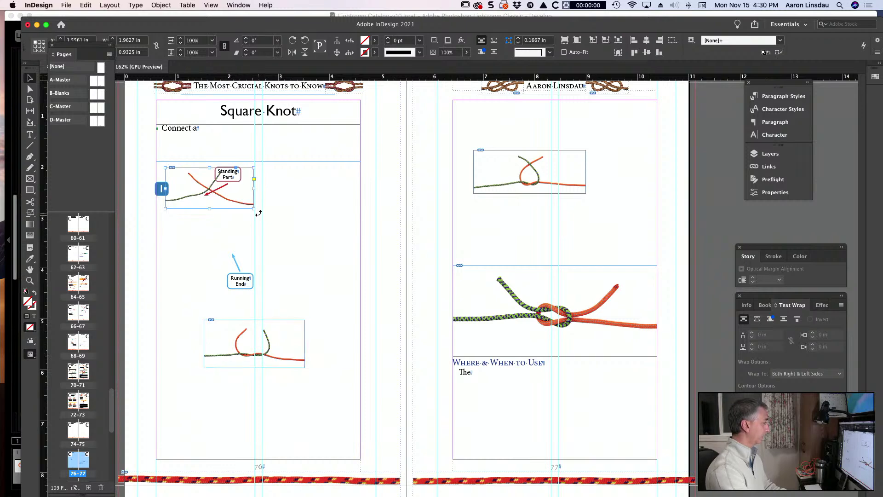
Enlarge the crossed-ropes image on page 76 to the full text width, about 3.97 by 1.84 in, and check the spread in preview mode
drag(254, 208, 360, 258)
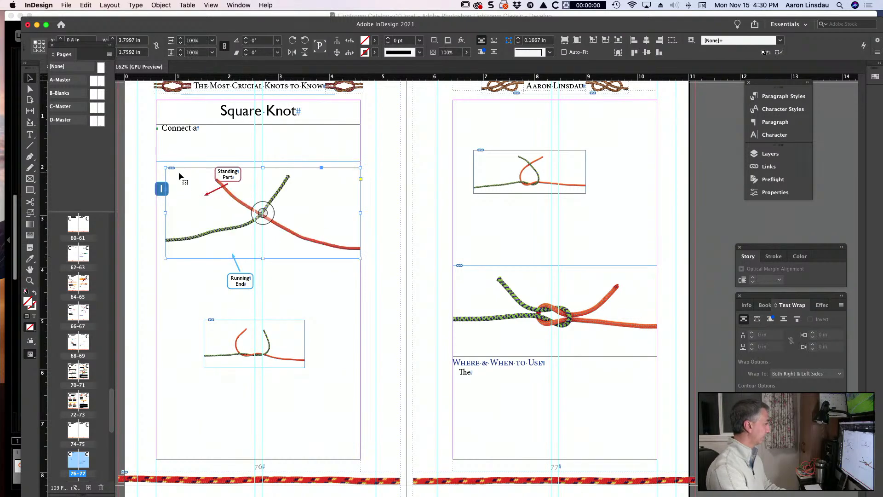
drag(165, 168, 157, 163)
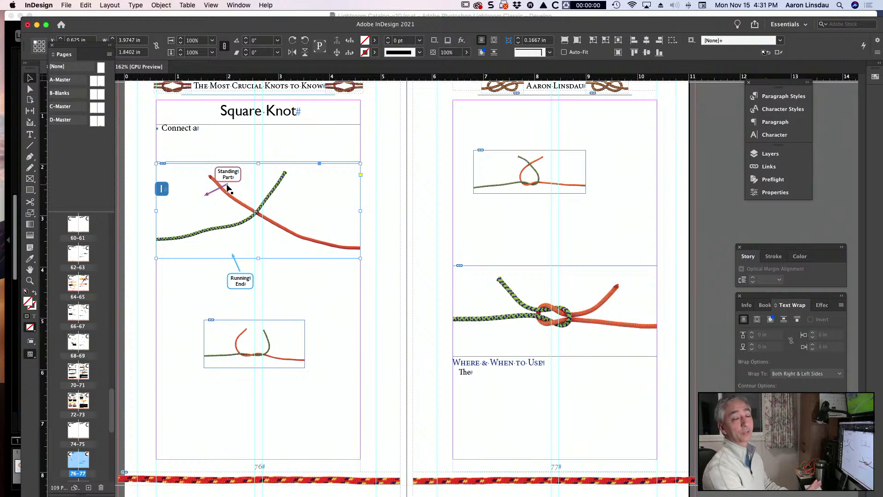
click(377, 206)
key(w)
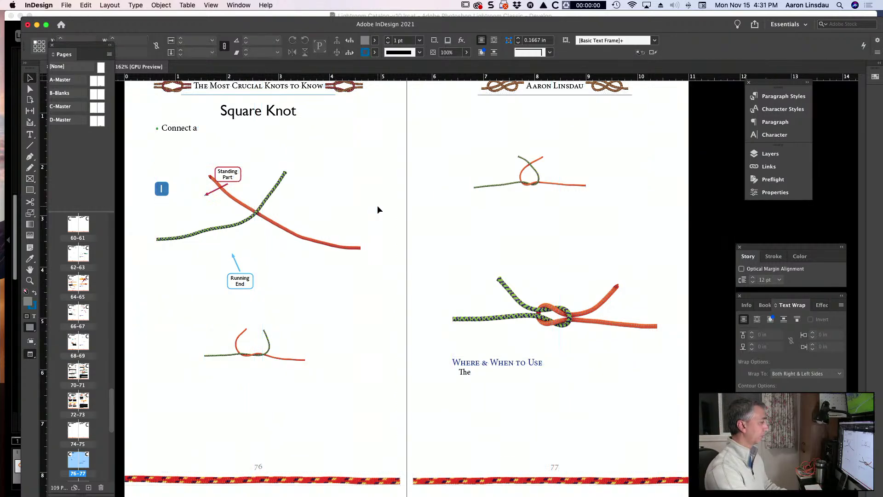
key(w)
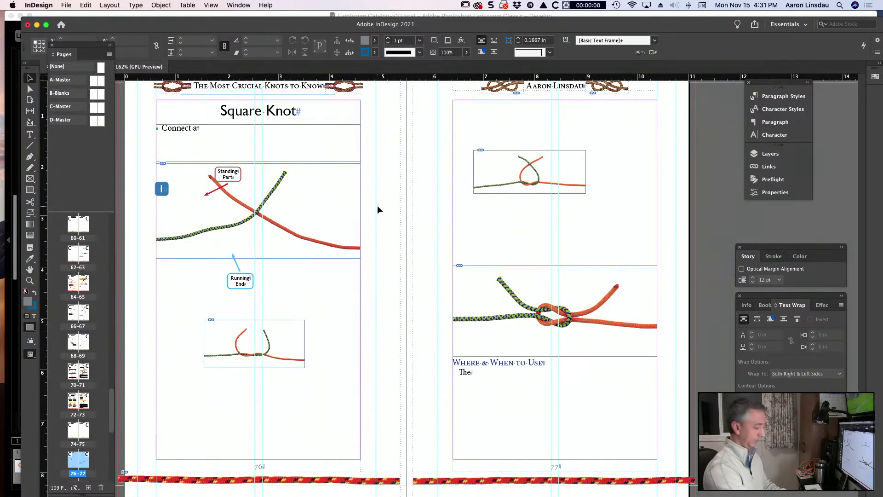
Move the Standing Part callout and its red arrow near the orange rope's far lower end, extending the arrow to point at it
key(shift+w)
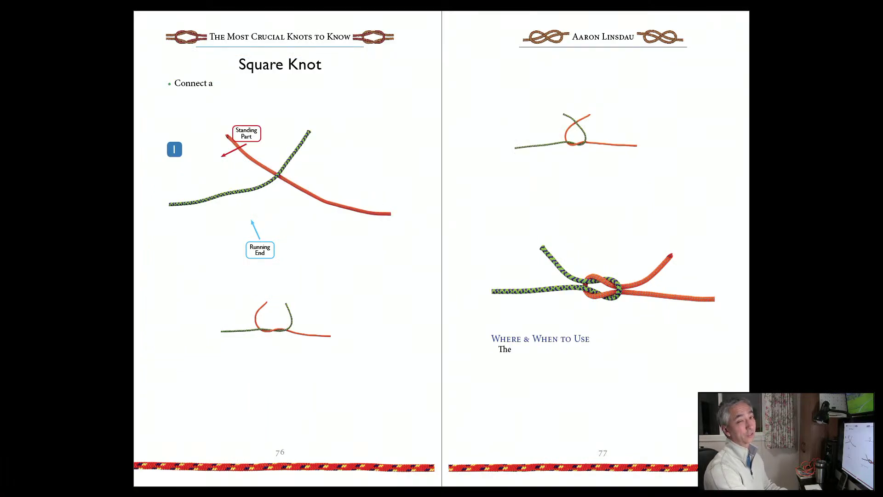
key(shift+w)
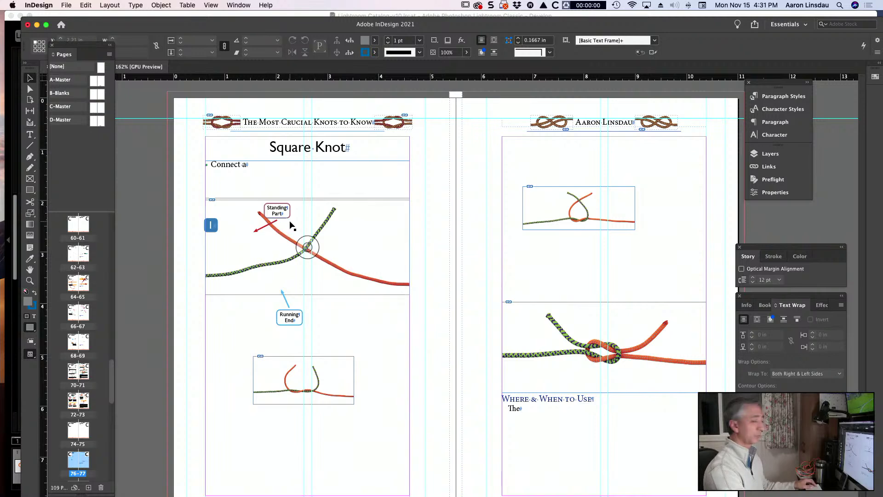
scroll(292, 226, up, 3)
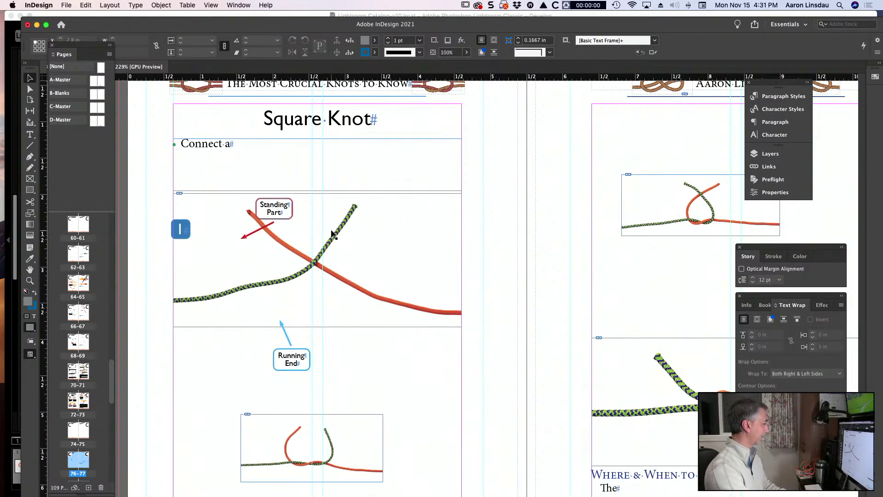
scroll(276, 266, down, 3)
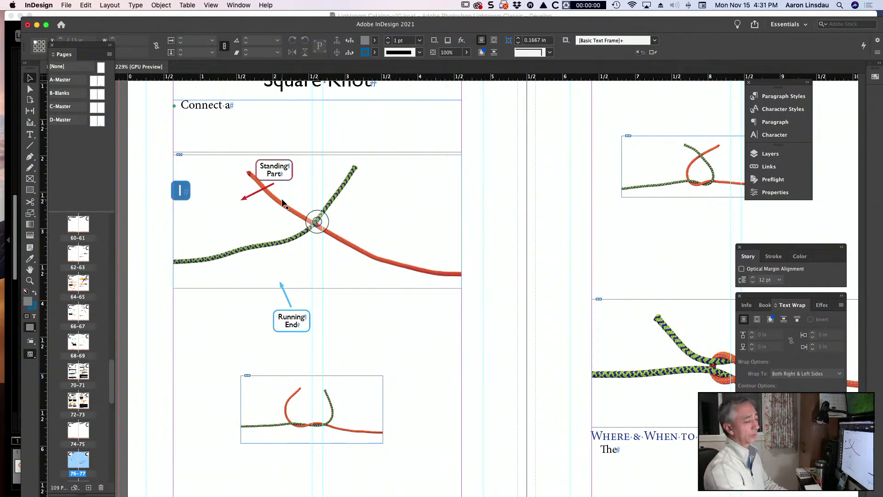
click(278, 176)
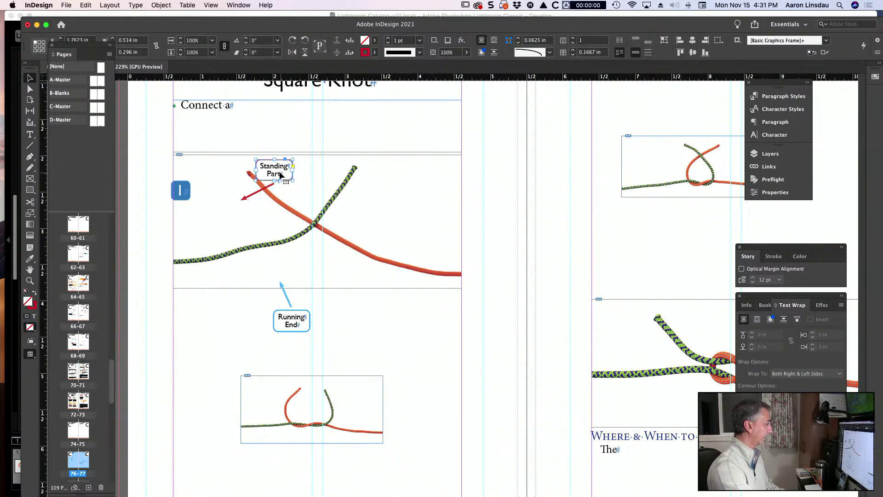
drag(284, 174, 442, 206)
click(255, 196)
drag(256, 194, 434, 257)
drag(440, 207, 415, 213)
click(446, 230)
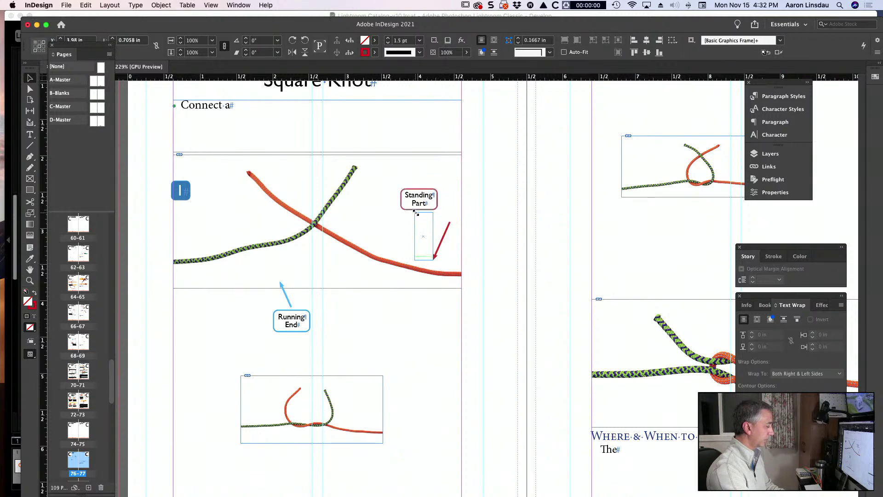
drag(431, 260, 446, 266)
Move the Running End callout beside the orange rope's upper end and reshape its blue arrow to point from the callout to that end
drag(283, 291, 233, 183)
drag(292, 318, 211, 208)
click(234, 184)
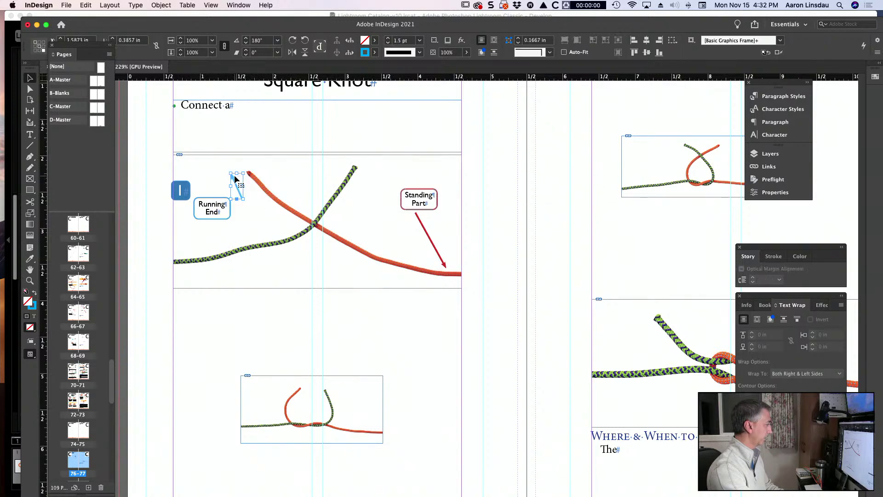
drag(233, 175, 210, 230)
drag(213, 197, 210, 200)
drag(251, 177, 248, 181)
Replace the "Connect a" bullet under the Square Knot title with "Scounting knot"
scroll(248, 193, up, 5)
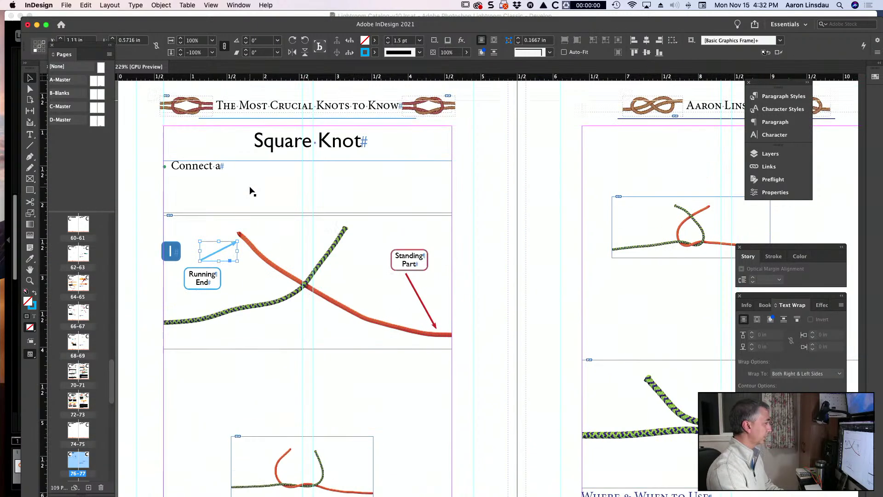
click(234, 229)
double_click(234, 229)
drag(233, 225, 171, 224)
key(BackSpace)
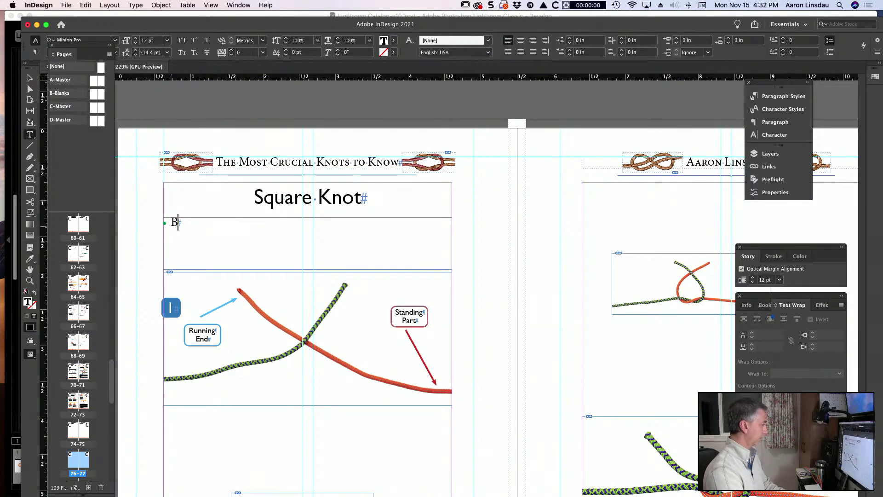
text(Scounting Knot)
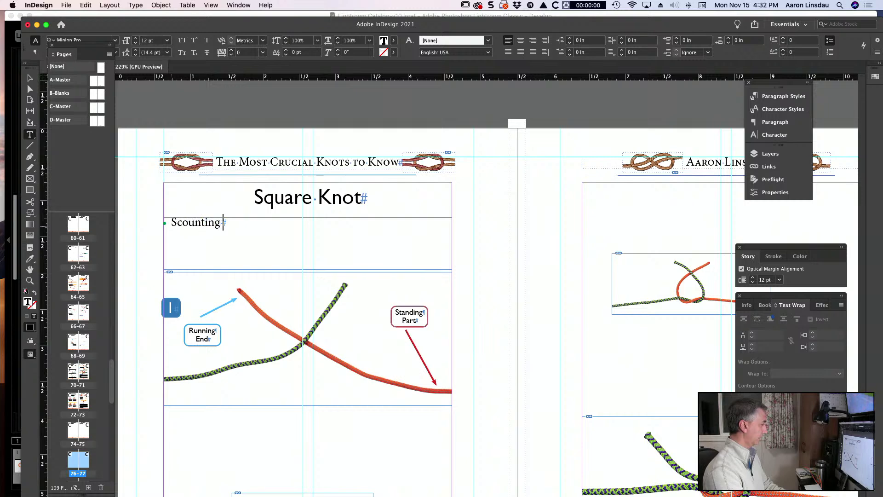
key(Left)
key(Left)
key(Left)
key(Right)
key(BackSpace)
text(k)
key(Left)
Add a bullet above "Scounting knot" reading "Tie two ropes together of similar size"
key(Return)
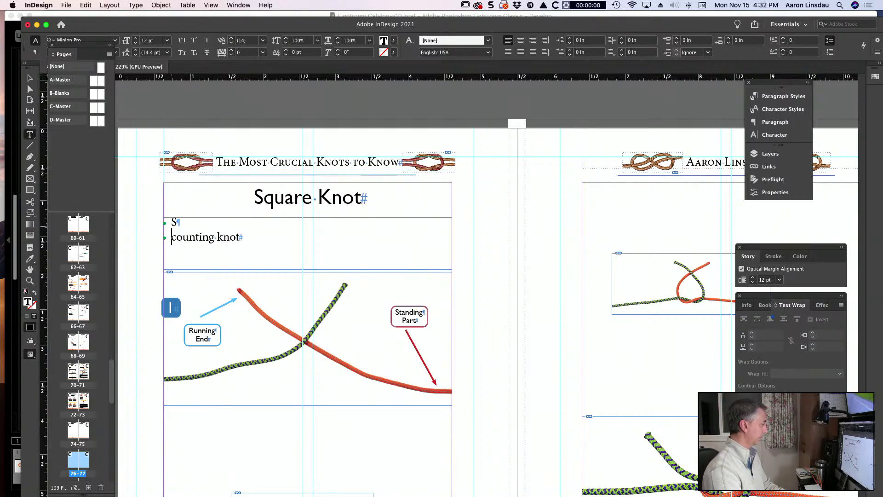
key(BackSpace)
key(Left)
key(Return)
key(Up)
text(Tie two ropes together fo)
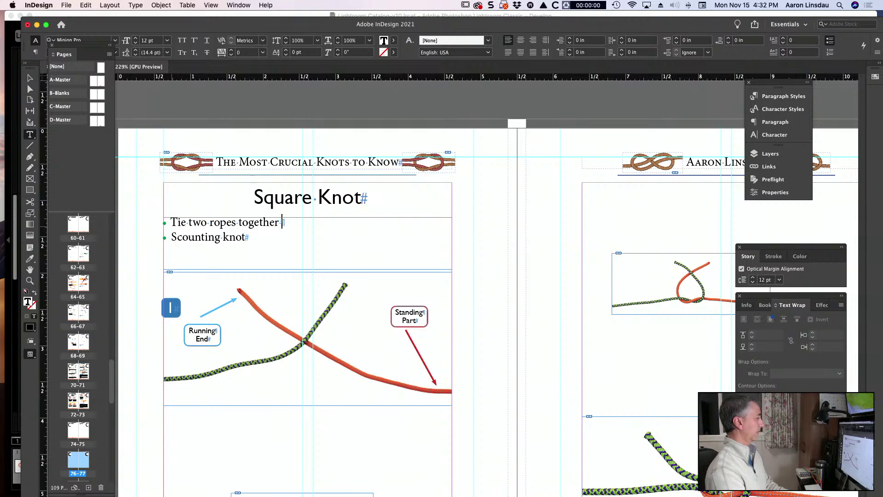
key(BackSpace)
key(BackSpace)
text(of sm)
key(BackSpace)
text(imilar size)
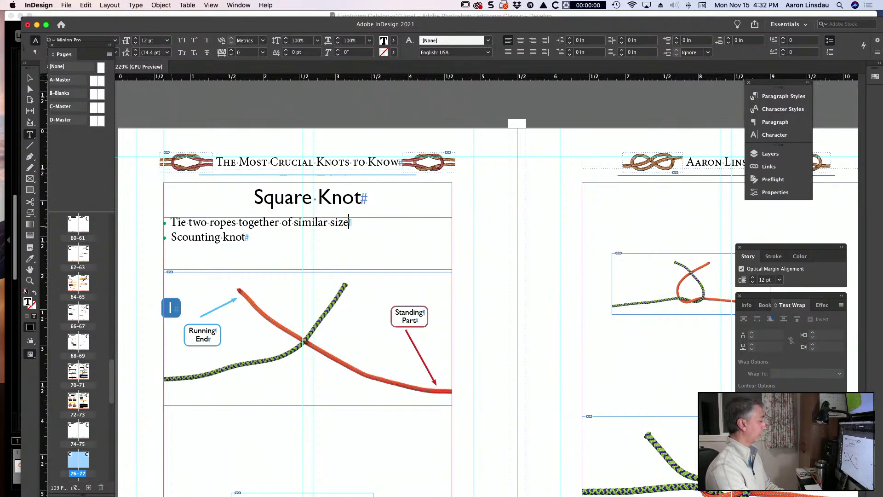
Insert a new first bullet reading "Requires tension to stay tied"
click(174, 220)
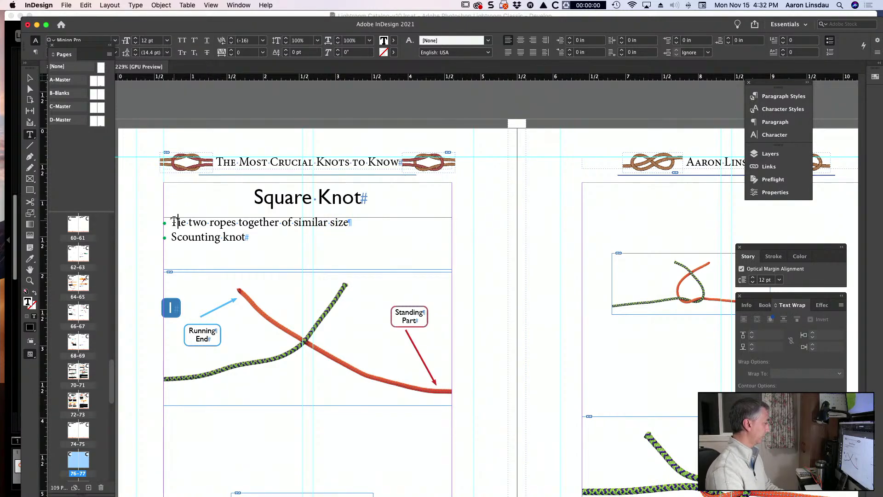
click(245, 237)
click(177, 222)
key(Return)
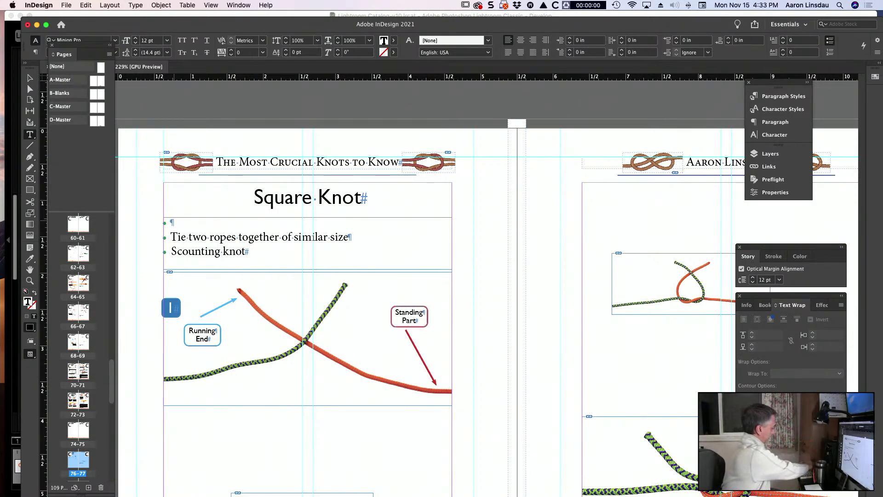
text(R)
key(BackSpace)
text(Requires Teension to stay tied)
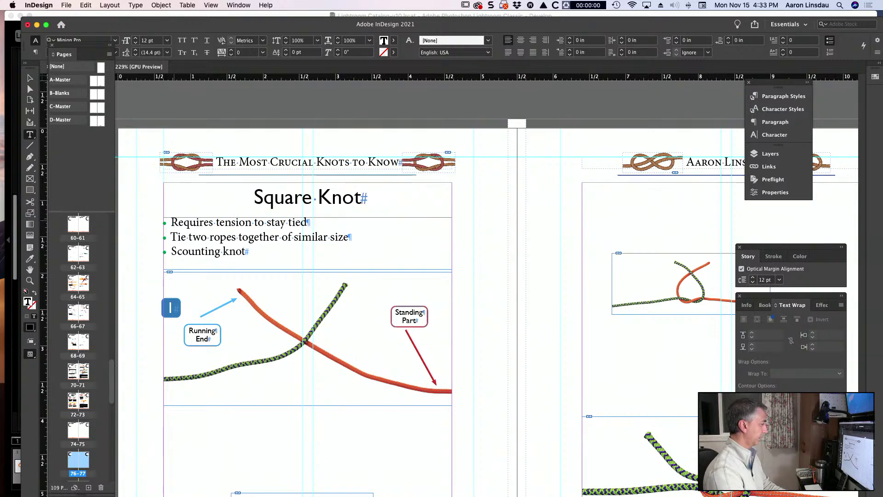
Move the "Scounting knot" bullet to the start of the list
drag(255, 258, 170, 252)
key(cmd+c)
key(BackSpace)
click(171, 222)
key(Return)
key(Up)
key(cmd+v)
key(Escape)
key(Down)
key(Down)
key(Down)
key(Down)
key(Up)
key(Up)
key(Up)
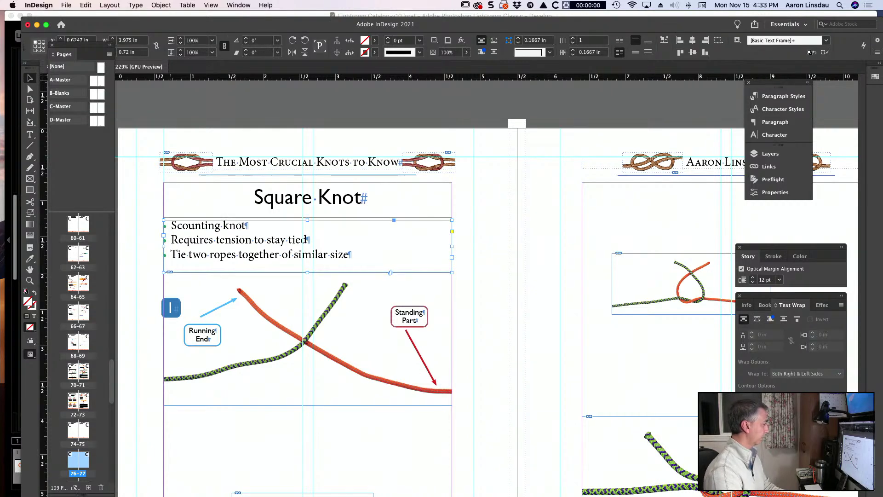
click(474, 250)
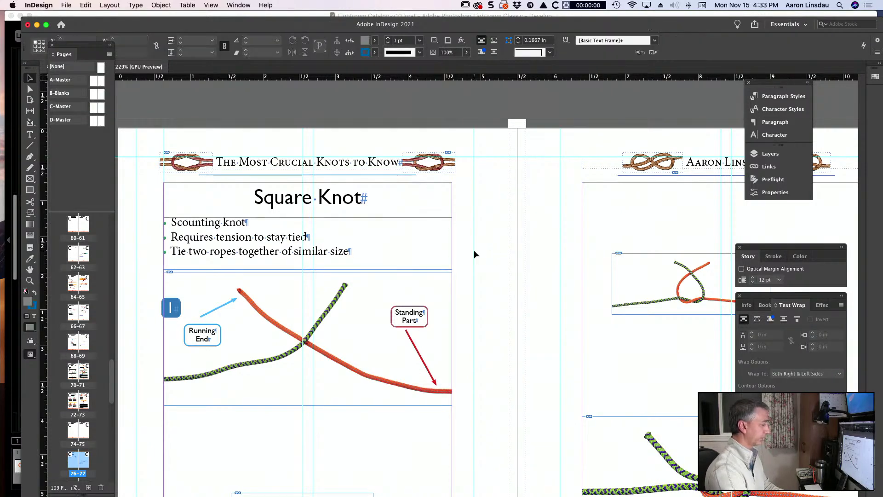
Copy the finished knot image from page 77 to beside page 76's bullets and crop it to about 1.28 by 0.97 in at the outer text margin
scroll(474, 250, down, 3)
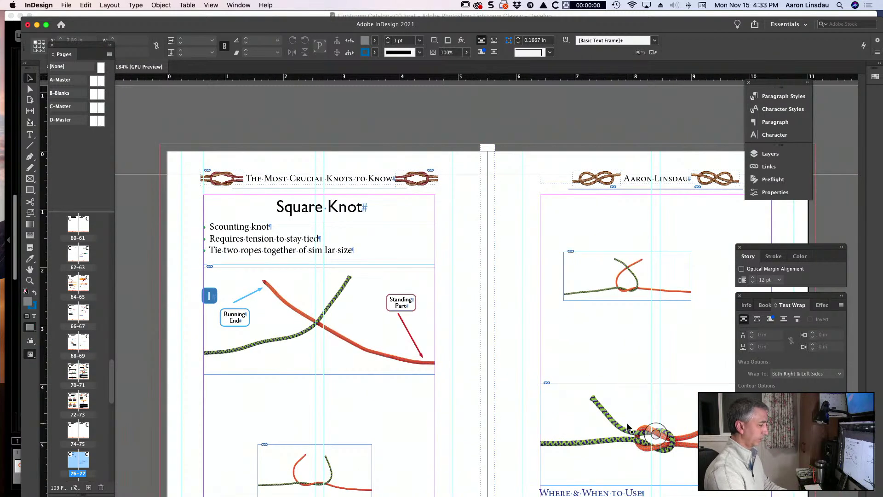
drag(590, 393, 397, 196)
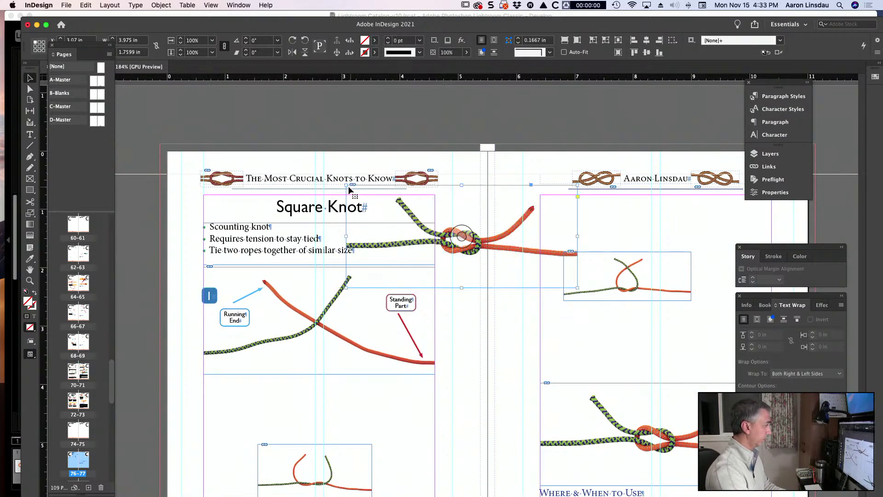
drag(345, 185, 387, 197)
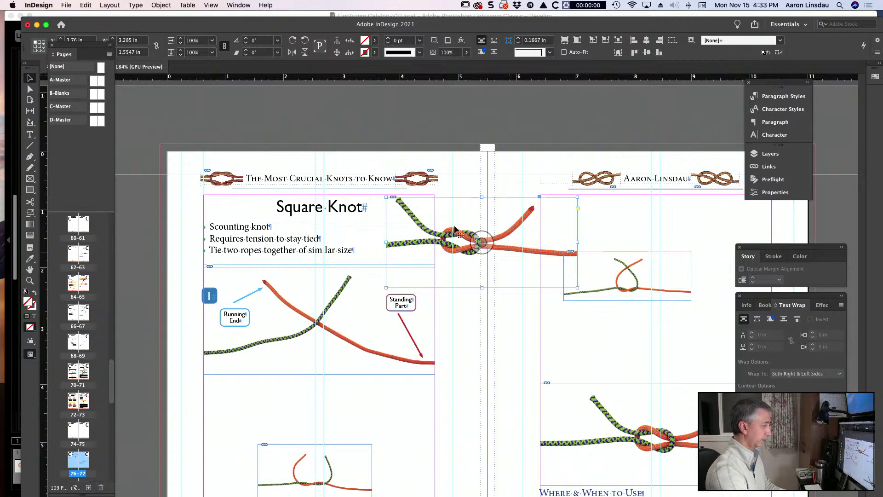
drag(577, 288, 501, 267)
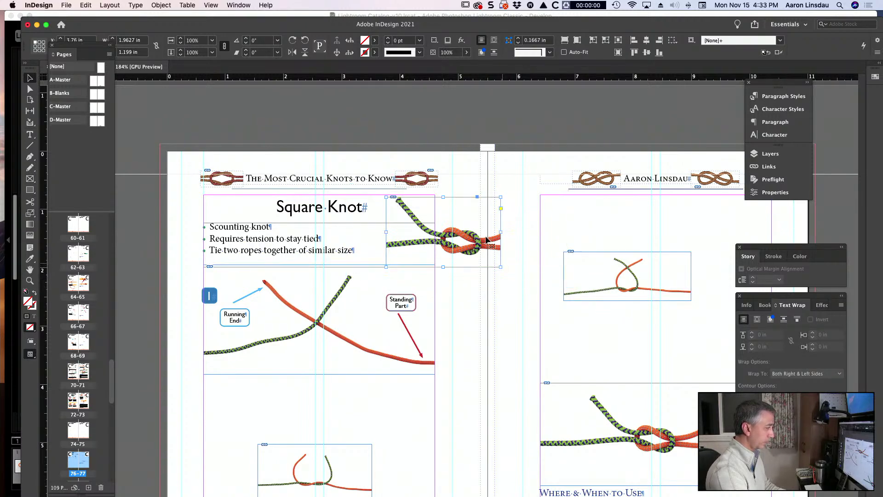
drag(388, 197, 372, 208)
drag(441, 198, 423, 199)
Trim the upper edge of the small knot image's frame on page 76 so it is about 0.77 in high beside the bullets
scroll(436, 220, up, 2)
scroll(435, 219, up, 1)
click(463, 240)
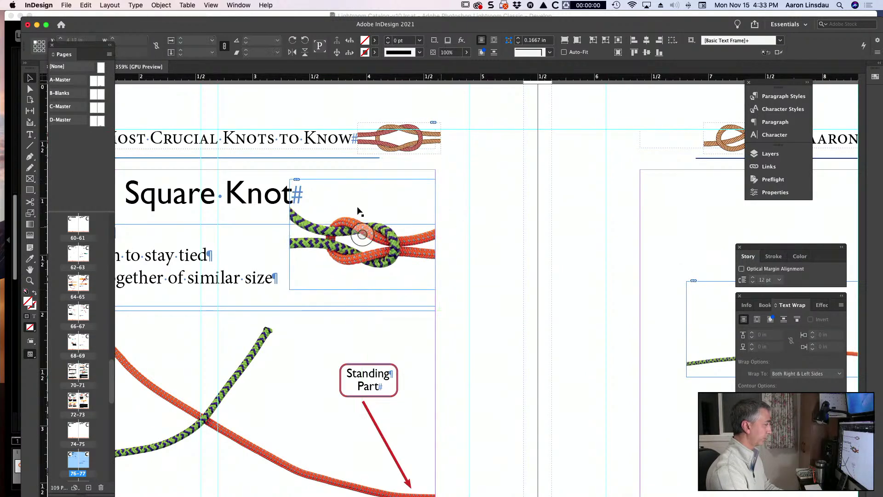
click(359, 220)
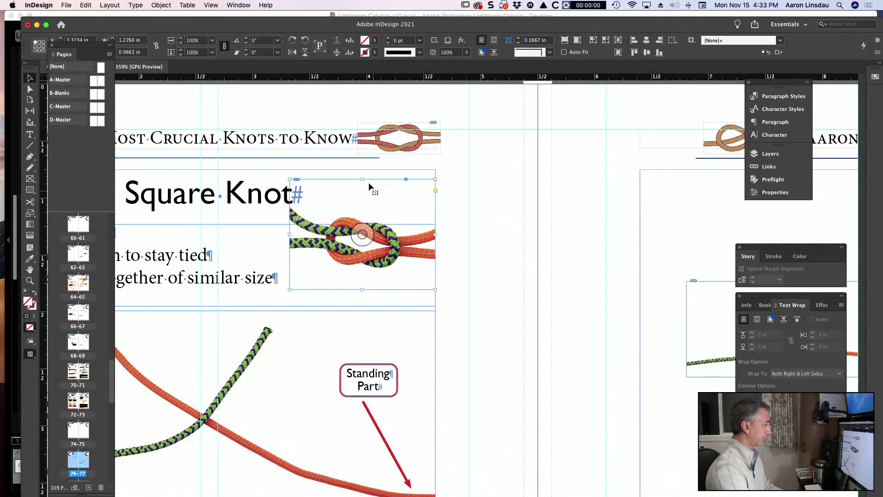
drag(362, 179, 377, 222)
click(455, 223)
key(super+minus)
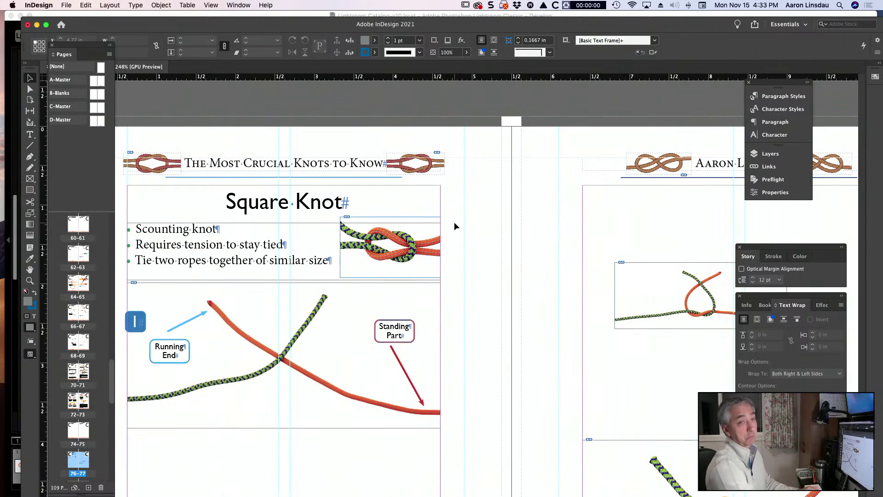
Extend the small knot image's frame toward the bullet text until it is 1.35 in wide
scroll(432, 239, up, 1)
scroll(433, 240, right, 1)
key(w)
key(w)
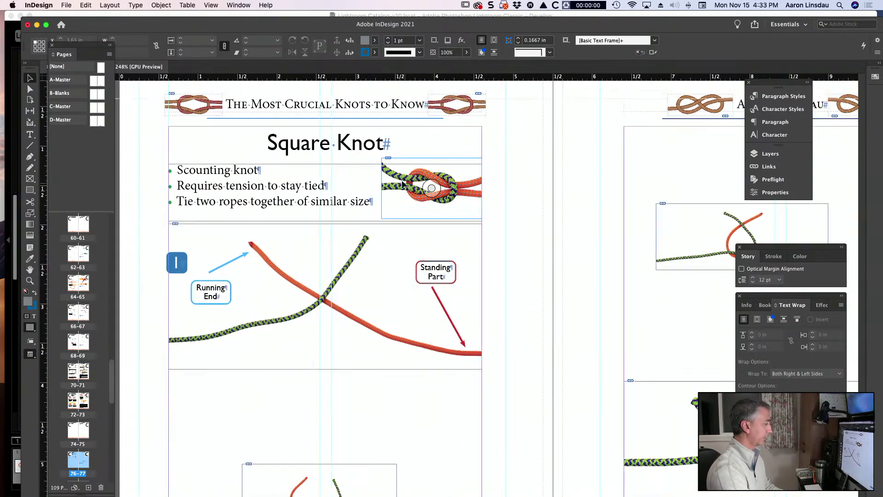
click(400, 187)
drag(375, 189, 375, 188)
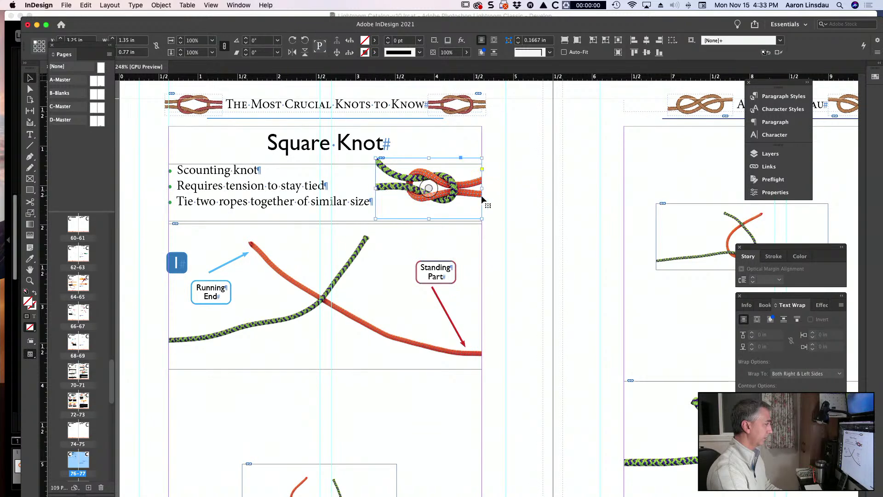
click(501, 241)
Crop the finished knot image on page 77 closely around the knot, cutting away the long rope ends
scroll(501, 241, down, 1)
scroll(501, 241, right, 1)
scroll(503, 245, down, 4)
scroll(502, 245, right, 15)
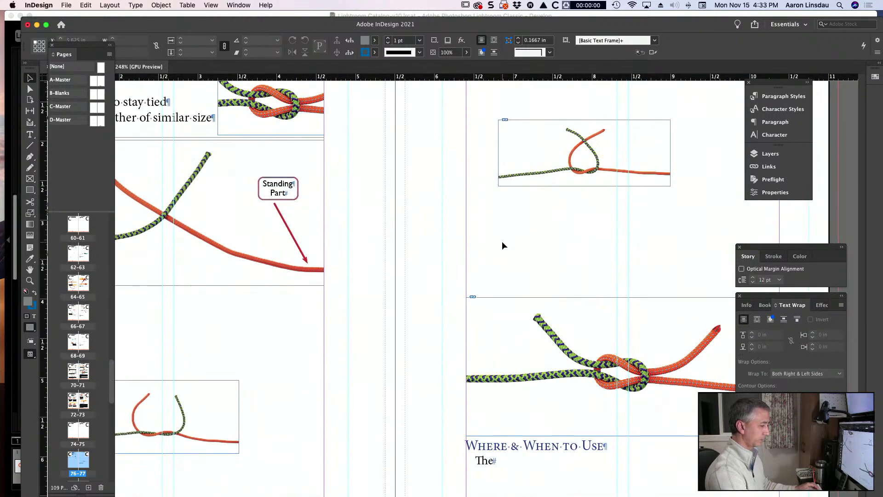
click(477, 316)
drag(569, 280, 479, 311)
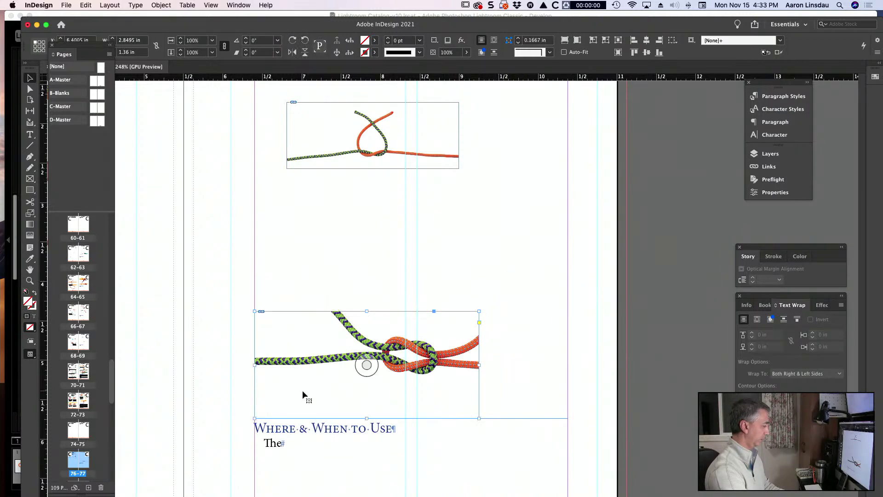
drag(255, 418, 344, 401)
Enlarge the cropped knot image on page 77 to the full 3.975 in text width and trim its frame to 1.9 in high
drag(479, 312, 566, 272)
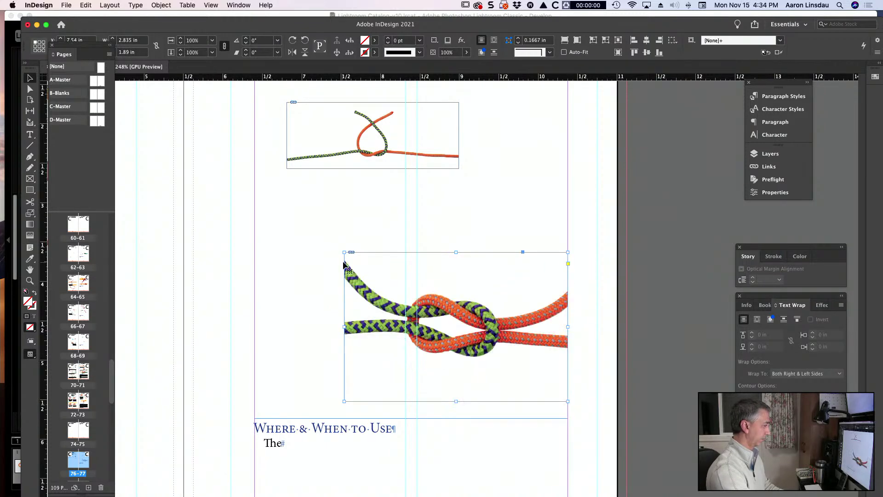
drag(344, 252, 277, 225)
drag(253, 212, 255, 192)
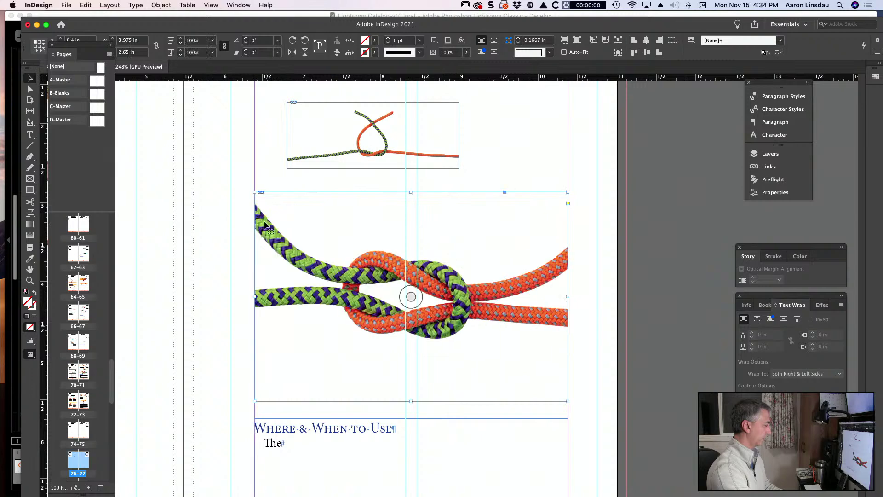
mouse_move(410, 192)
mouse_down()
mouse_move(410, 228)
mouse_move(411, 204)
mouse_up()
drag(411, 401, 419, 381)
Start a second paragraph under the Where & When to Use heading reading "The knot is best used when it is placed"
scroll(413, 280, down, 3)
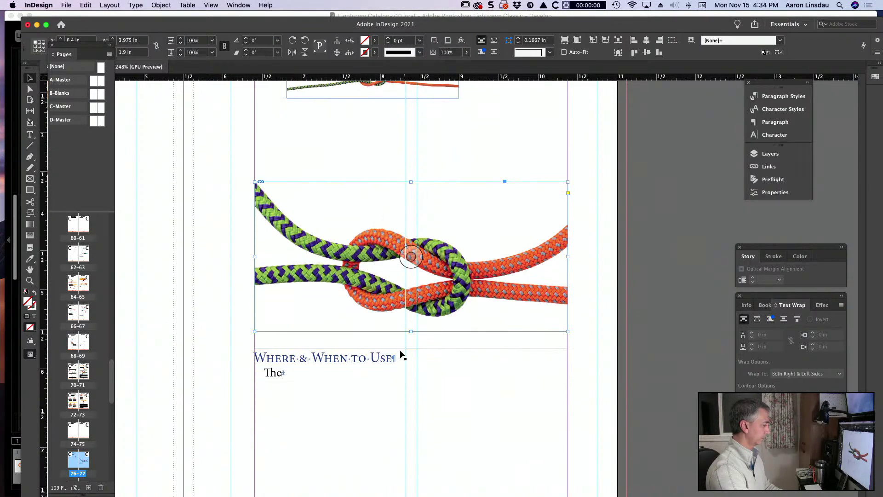
double_click(336, 374)
key(Return)
text(The kno)
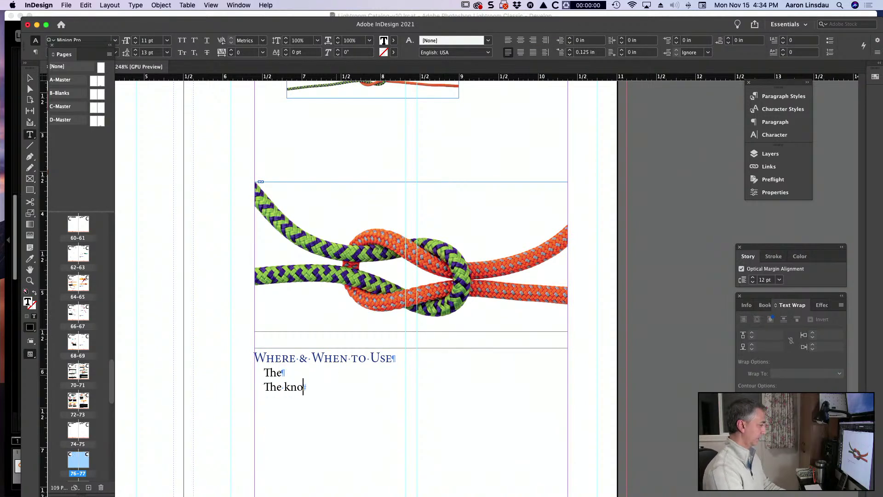
text(t is best used)
key(BackSpace)
key(BackSpace)
text(t used when i)
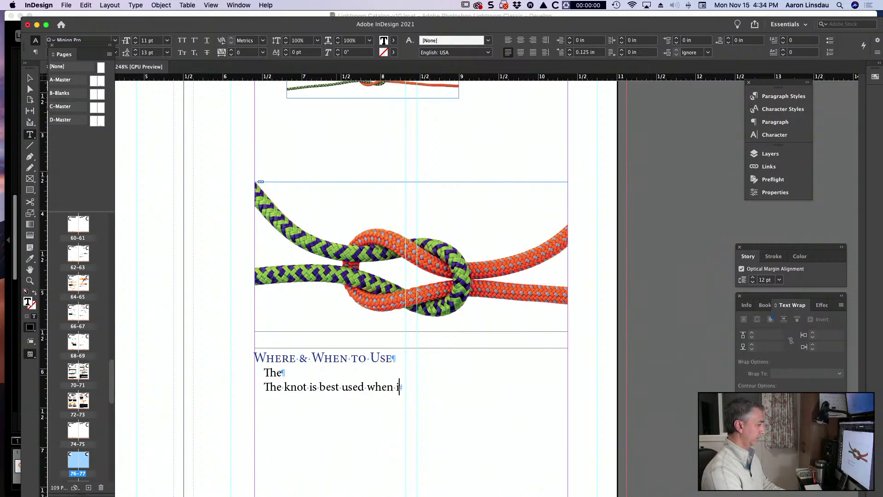
text(t is placed )
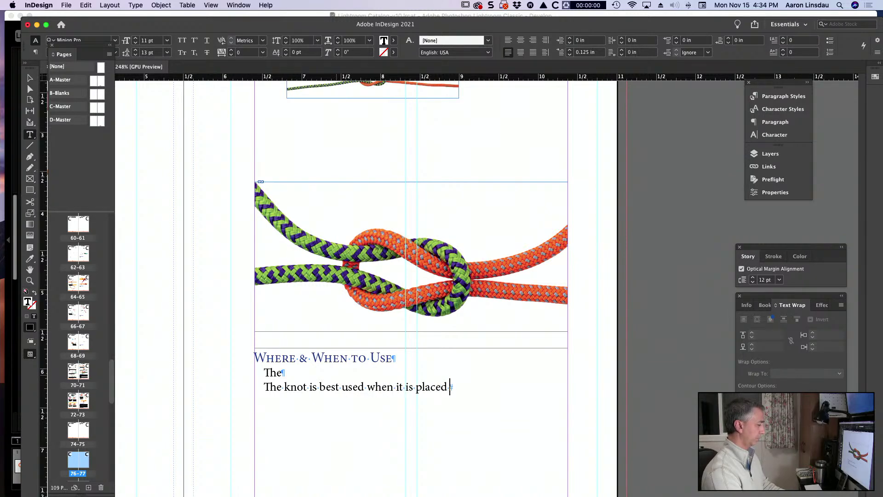
Finish the sentence with "against something rather than floating in the air by itself." and begin another with "Examples are"
text(against somethign ro)
key(BackSpace)
key(BackSpace)
key(BackSpace)
key(BackSpace)
key(BackSpace)
text(ng )
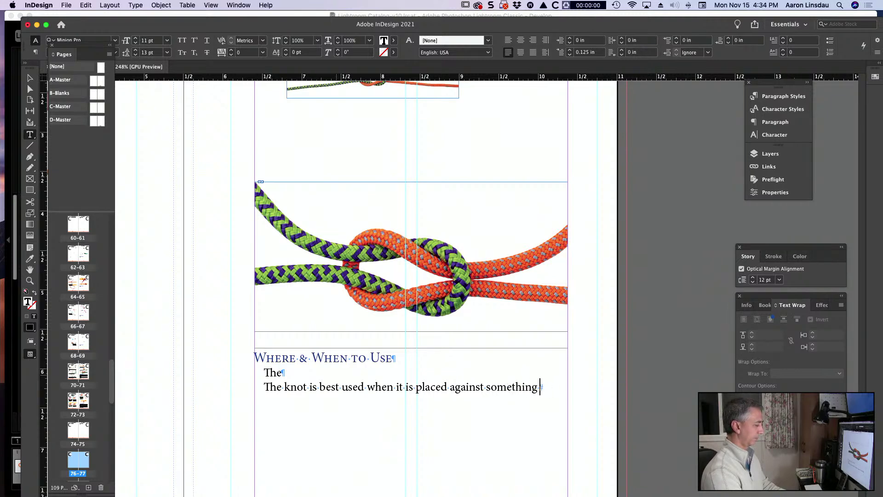
text(rather than floating in)
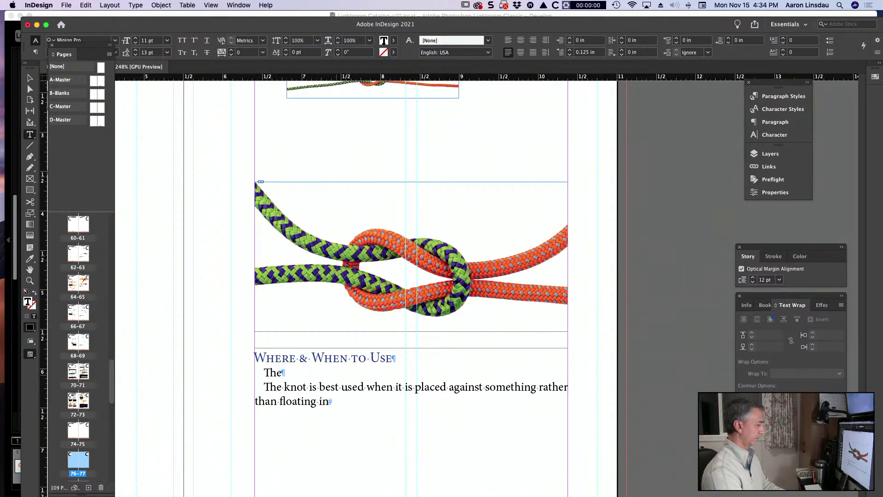
text( the air by it)
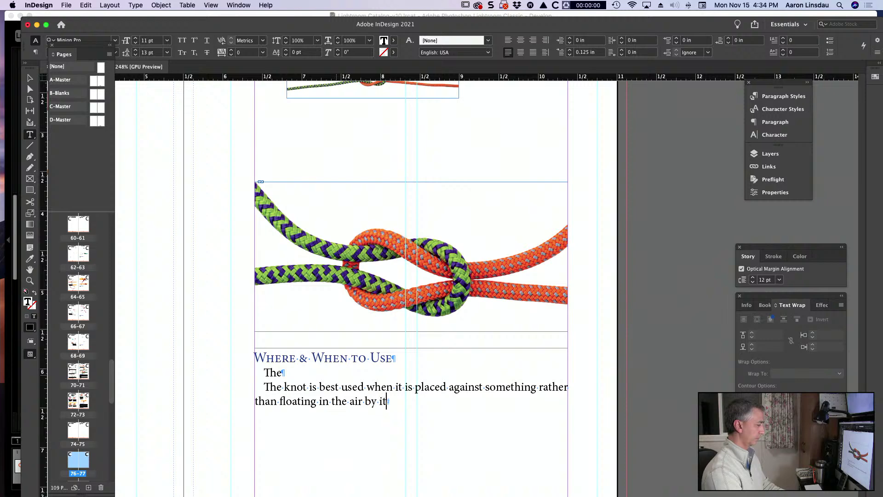
text(self. Examples are)
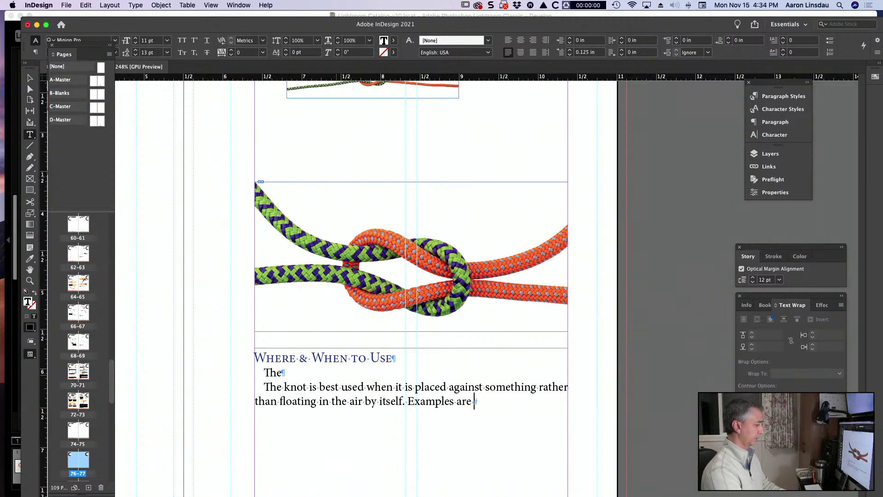
Continue the examples sentence with "tying string around a box, tying an umbrella with built-in straps,"
scroll(314, 373, down, 2)
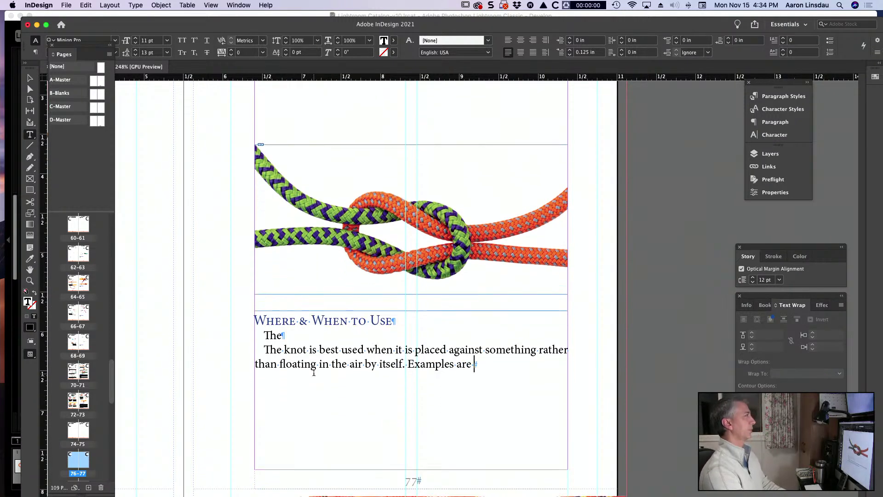
text(tying a box)
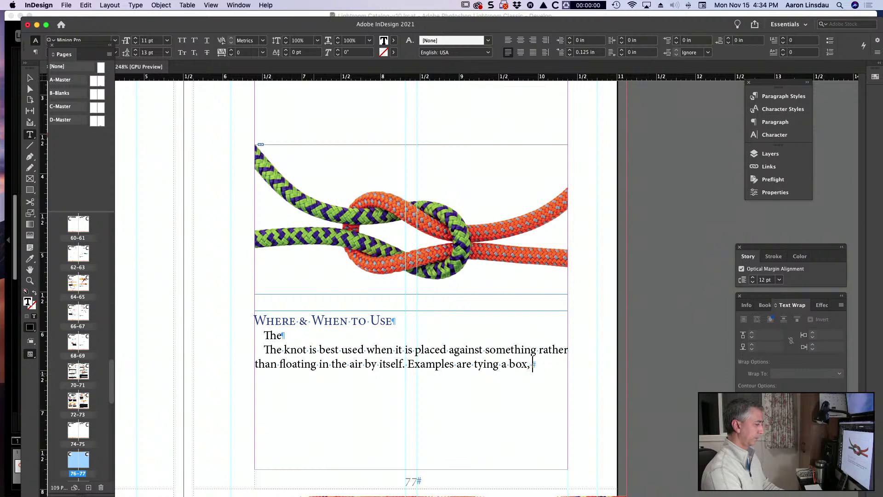
text(, tying )
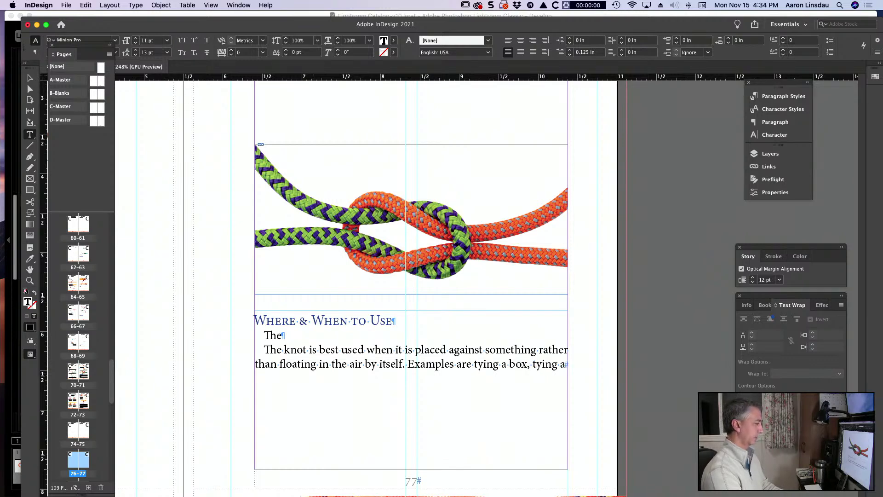
text(an umbrella)
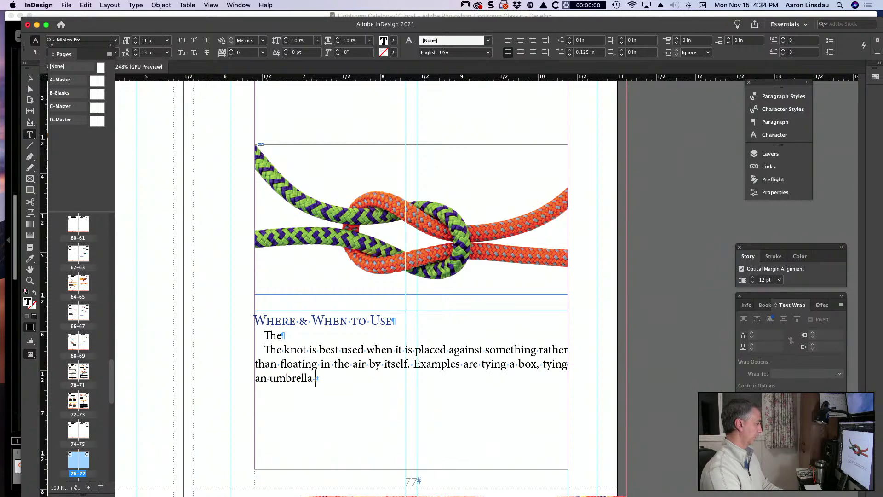
text( wi)
key(BackSpace)
text(with)
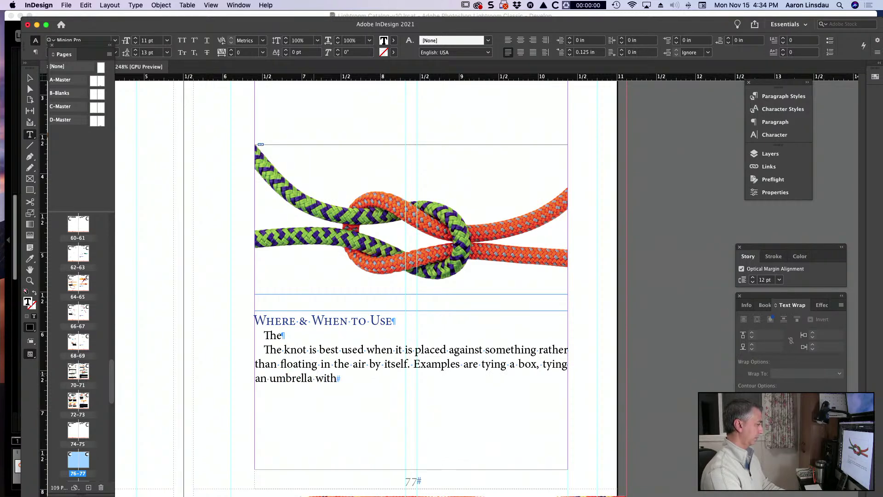
text( built-in straps,)
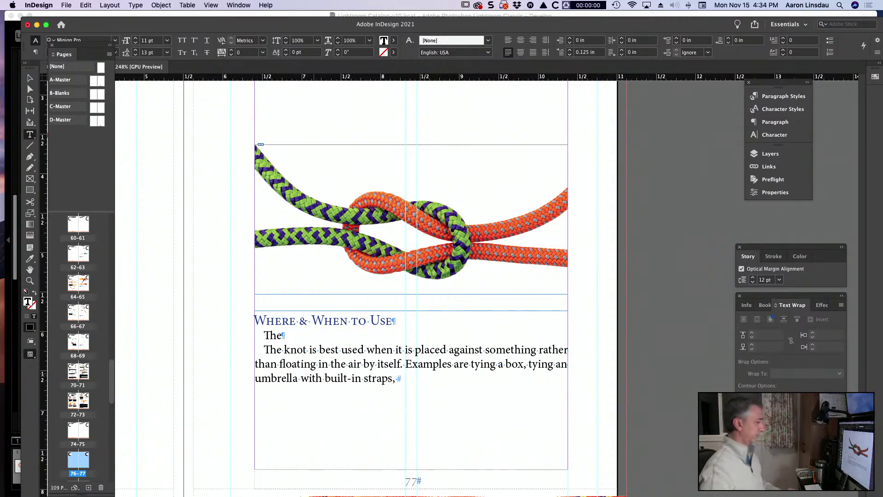
click(495, 364)
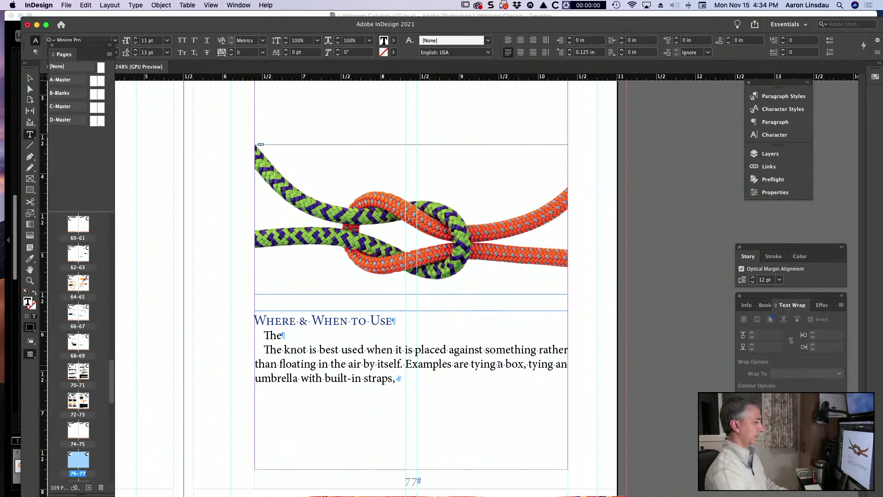
text(string around)
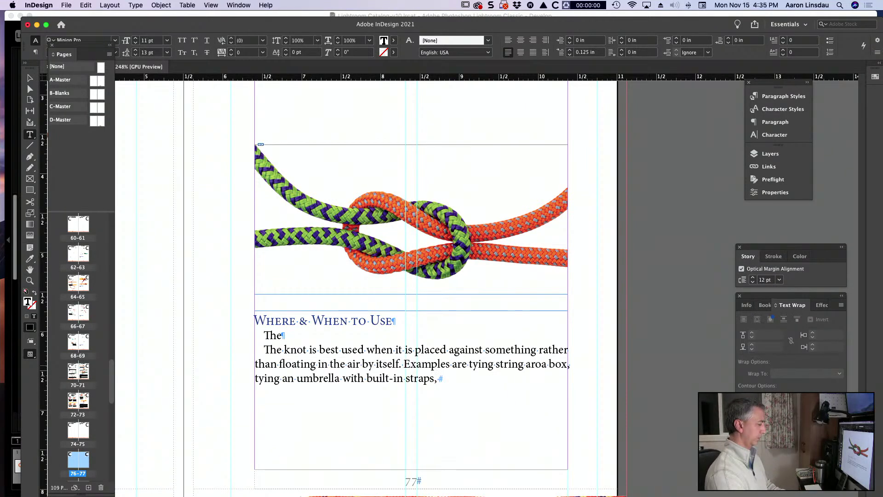
Complete the examples sentence with "tying a bandana around your head or neck."
click(471, 378)
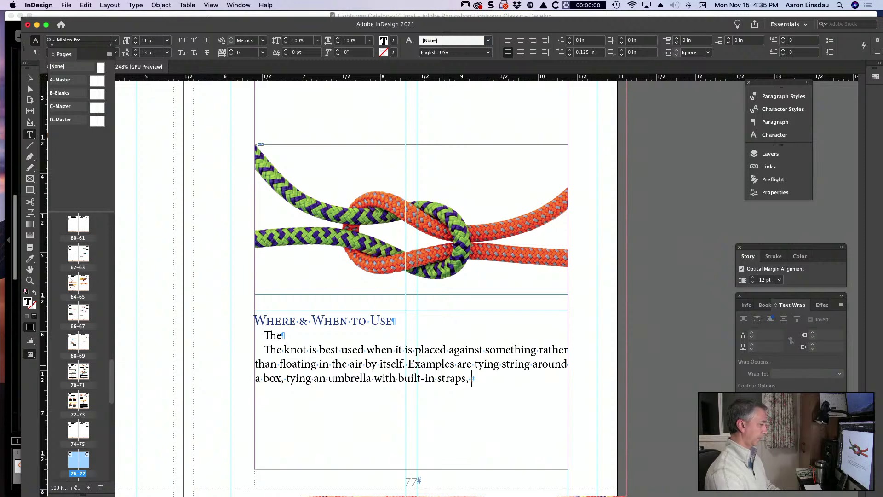
text(tying)
key(BackSpace)
key(BackSpace)
key(BackSpace)
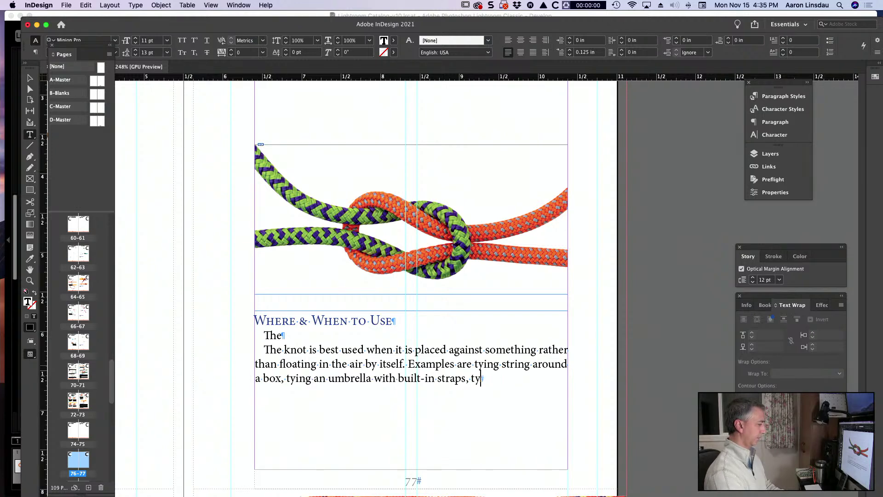
text(ing)
text( a bandana)
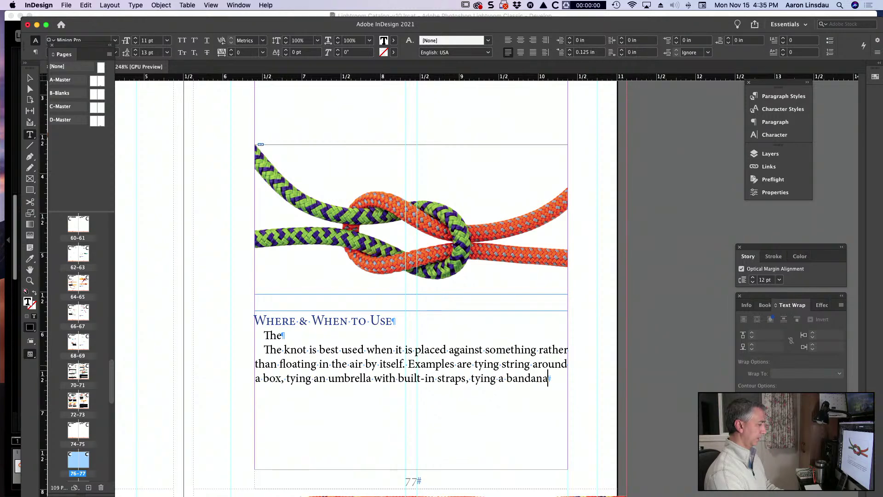
text( around your )
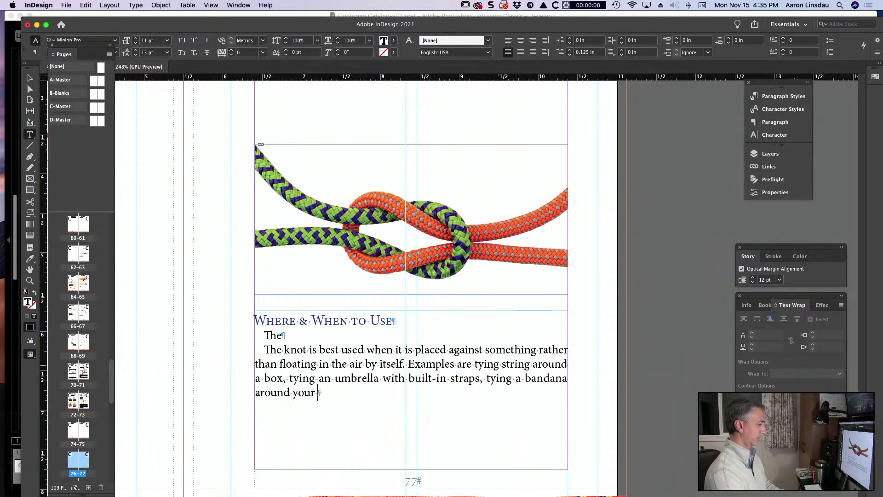
text(head or ne)
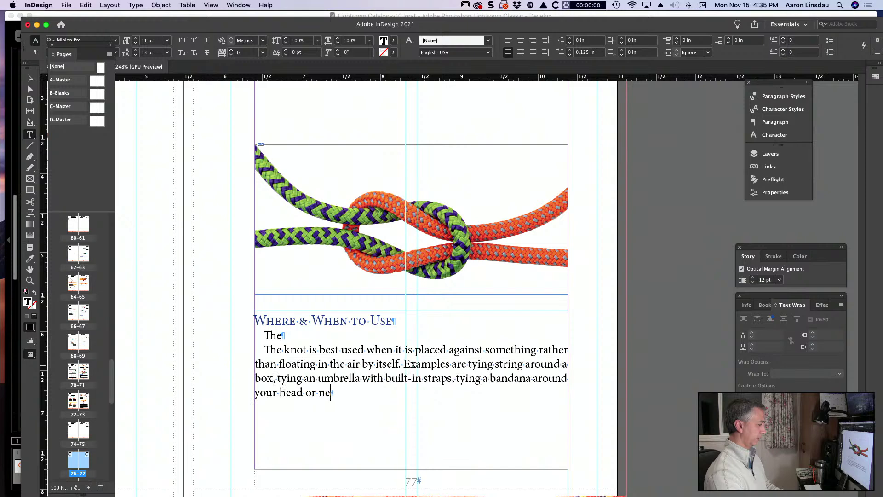
text(ck.)
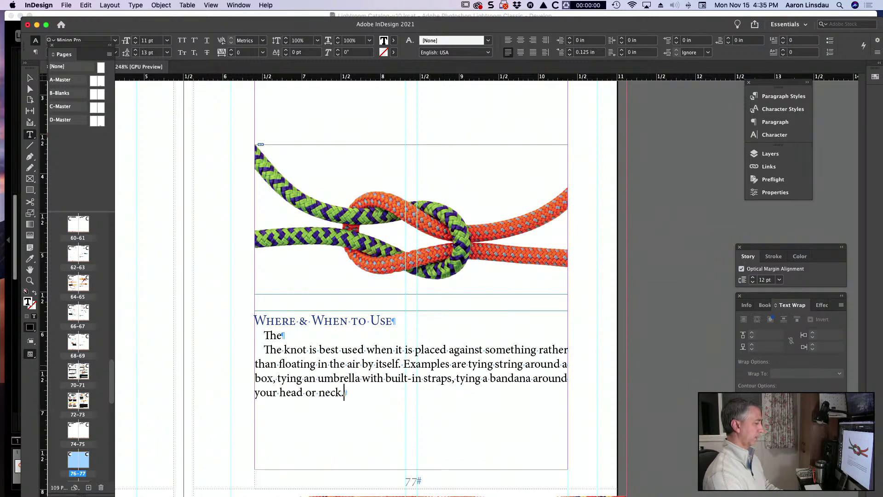
Insert "of placing the square knot against a surface" after the word "Examples" in the usage paragraph
scroll(414, 276, right, 2)
click(442, 364)
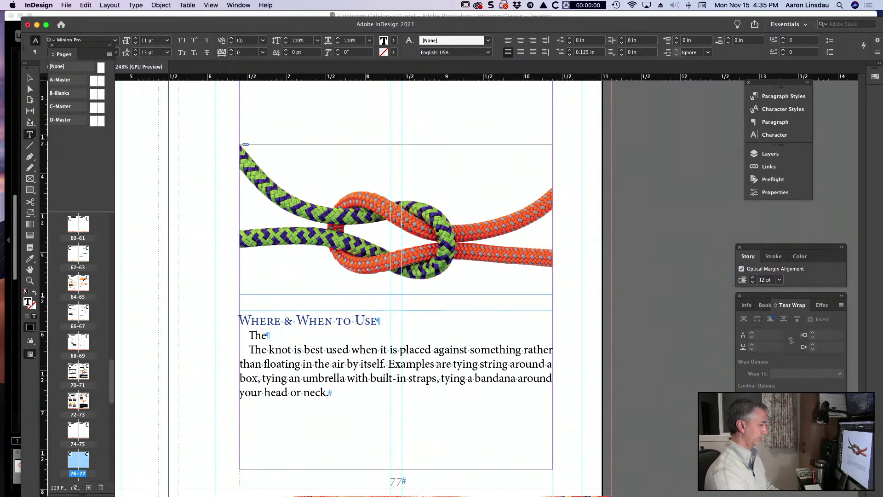
text(of placing )
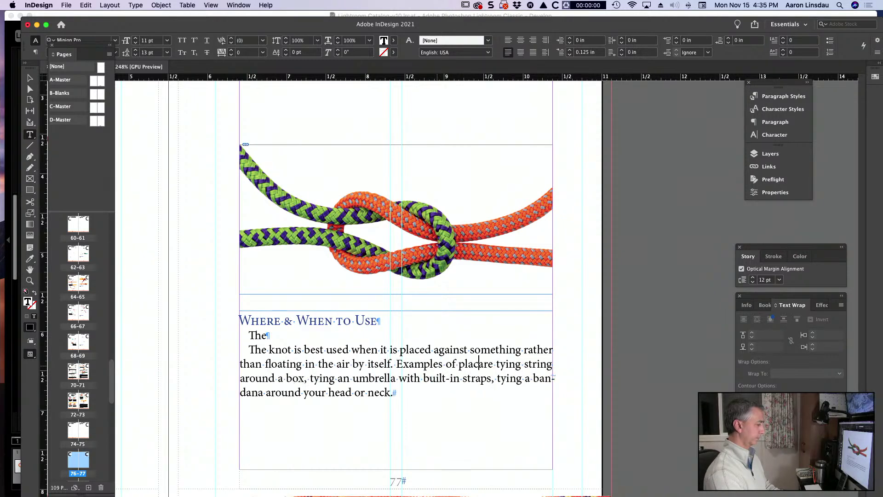
text(the square knot )
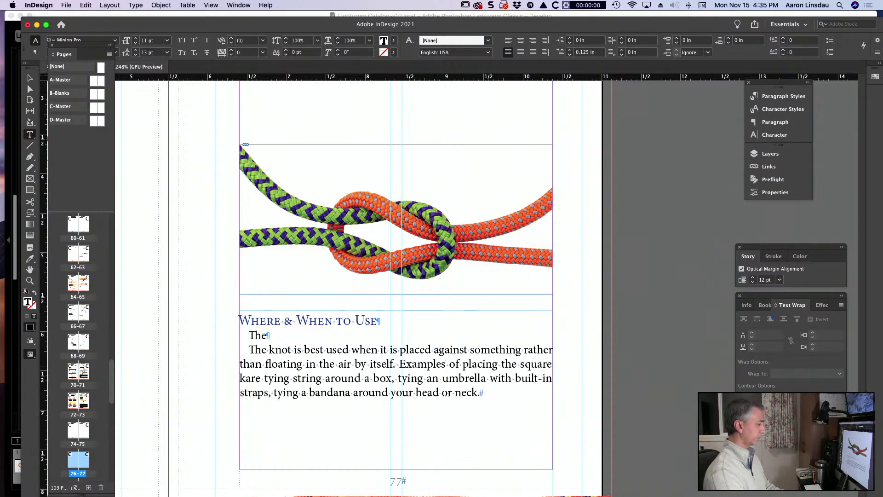
text(against )
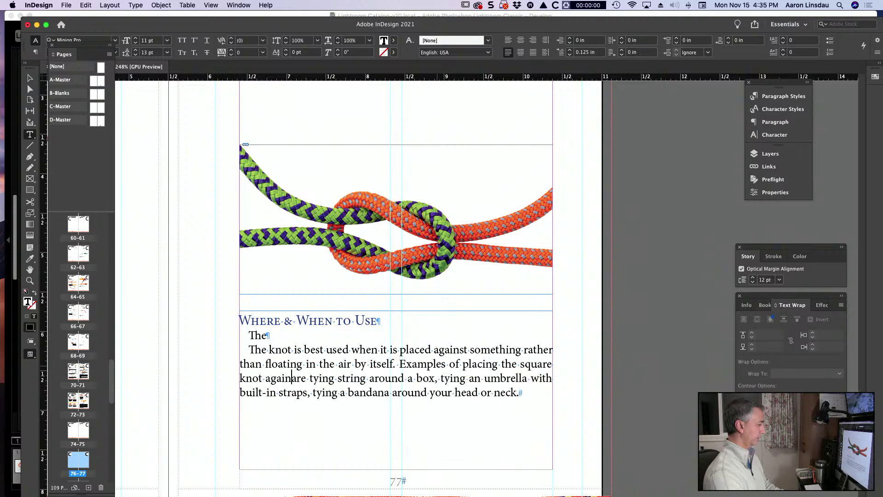
text(a surface)
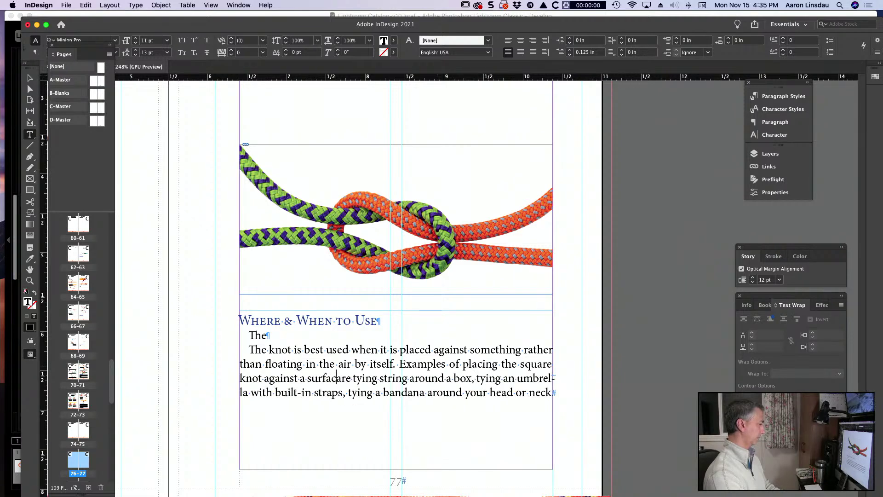
Add a colon after "are" in the examples sentence and insert "and" before "tying a bandana"
key(Right)
key(Right)
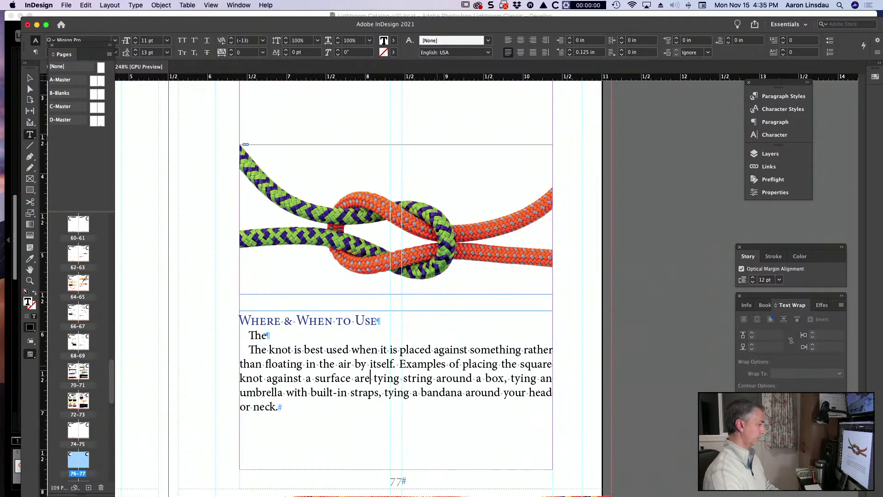
text(:)
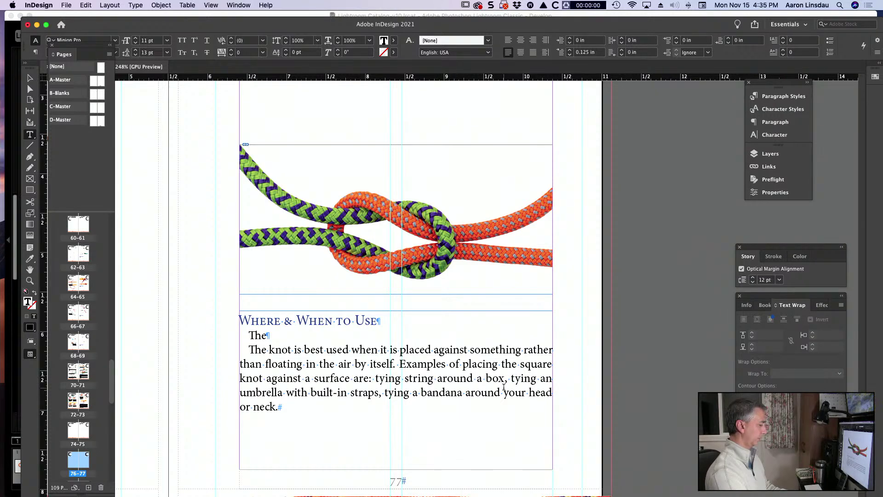
click(385, 392)
text(and)
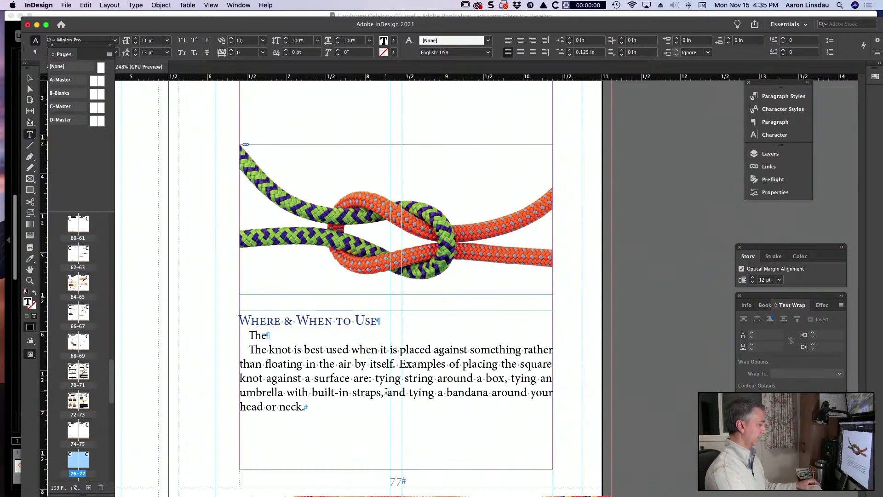
Trim the lower edge of the step 1 image's frame on page 76 so the frame is 1.741 in high
scroll(386, 394, left, 10)
scroll(386, 394, up, 5)
key(Escape)
click(388, 393)
click(260, 295)
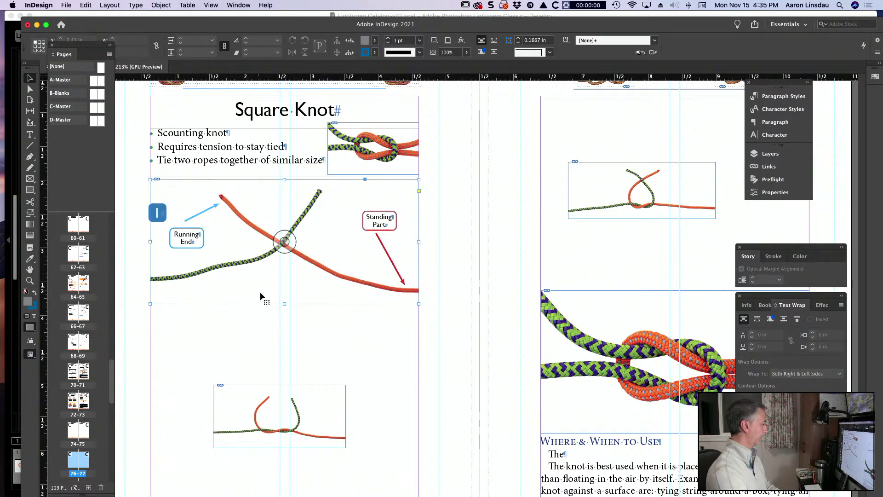
drag(284, 304, 285, 296)
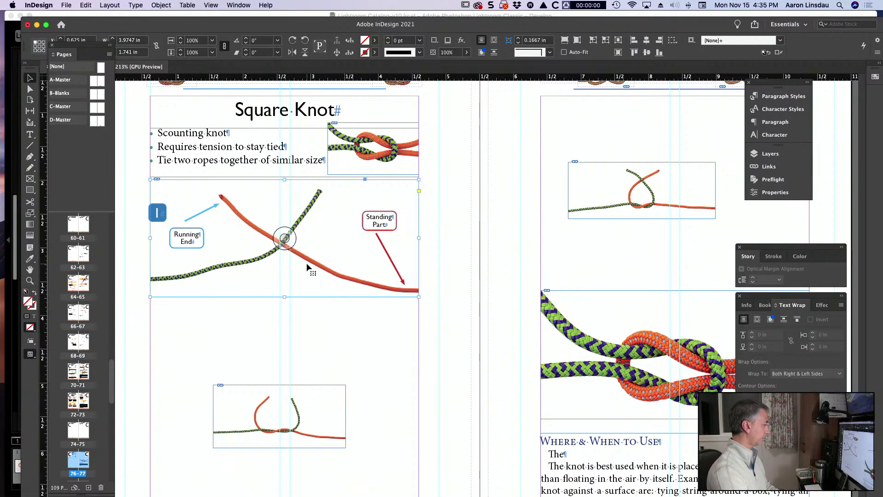
Copy the numbered instruction text frame from pages 72–73 and place it directly below the step 1 image on page 76, aligned with the text margin
scroll(308, 280, down, 3)
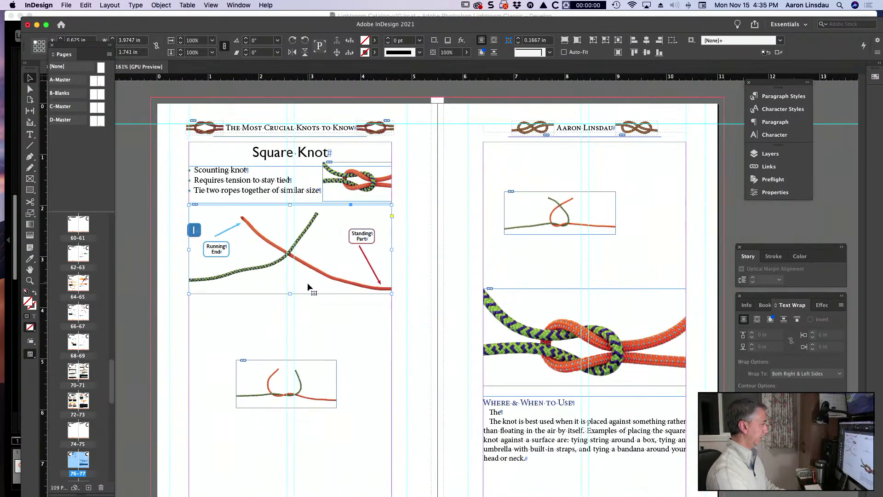
scroll(309, 286, down, 3)
scroll(308, 286, up, 20)
click(258, 312)
scroll(257, 311, down, 20)
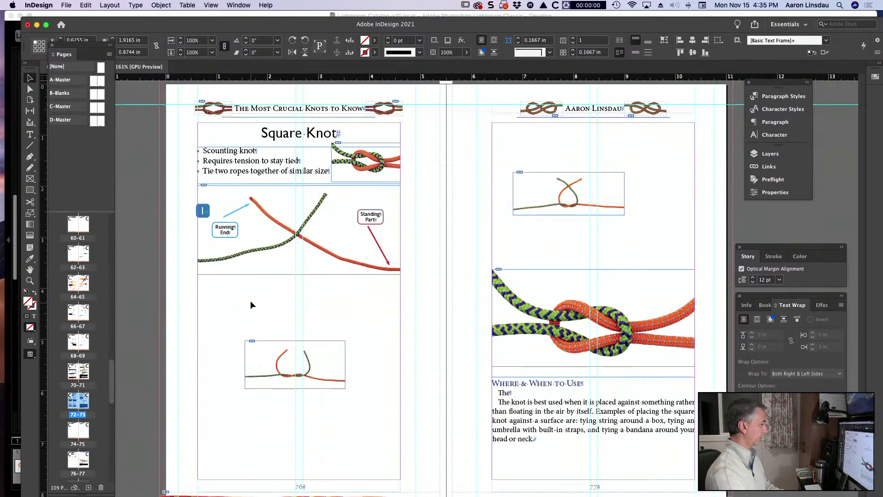
key(cmd+v)
drag(445, 307, 240, 293)
scroll(275, 295, up, 1)
scroll(275, 294, up, 2)
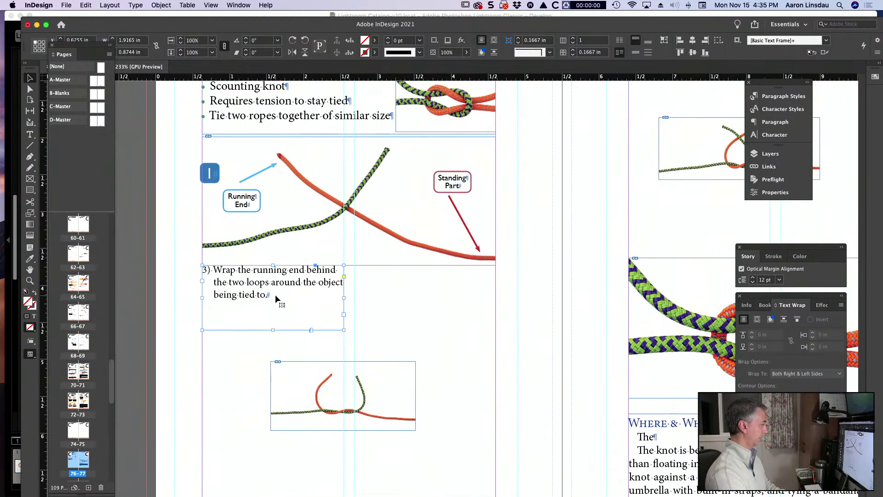
Replace the copied instruction text below the step 1 image with "1) Place the right line running end behind"
double_click(275, 295)
key(cmd+a)
text(1) Pl)
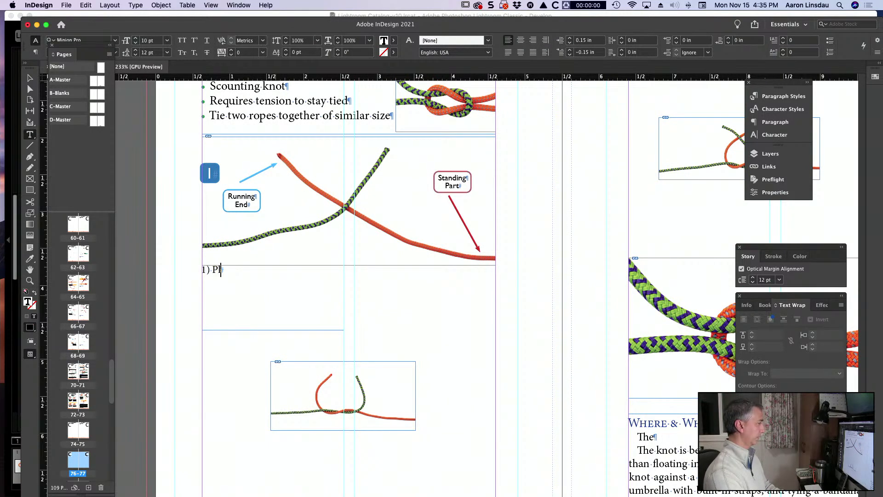
text(ace the right rope)
key(BackSpace)
key(BackSpace)
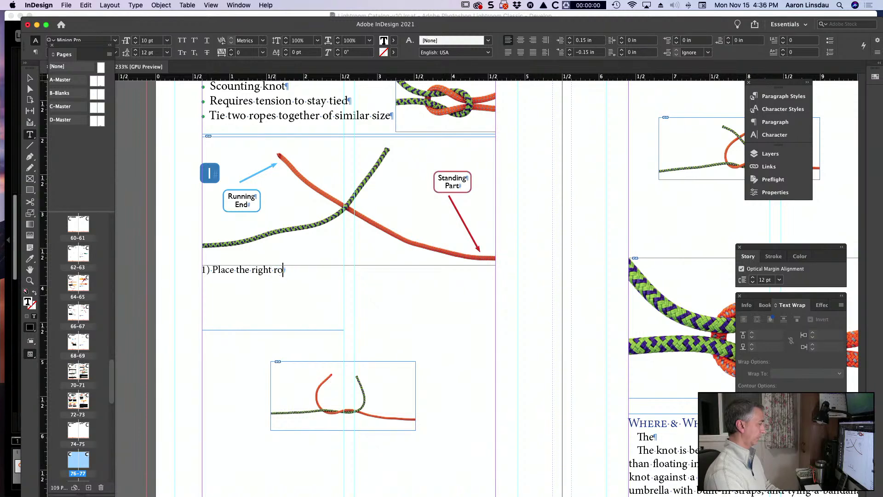
text(ne behind)
key(alt+Left)
key(alt+Left)
text(running end)
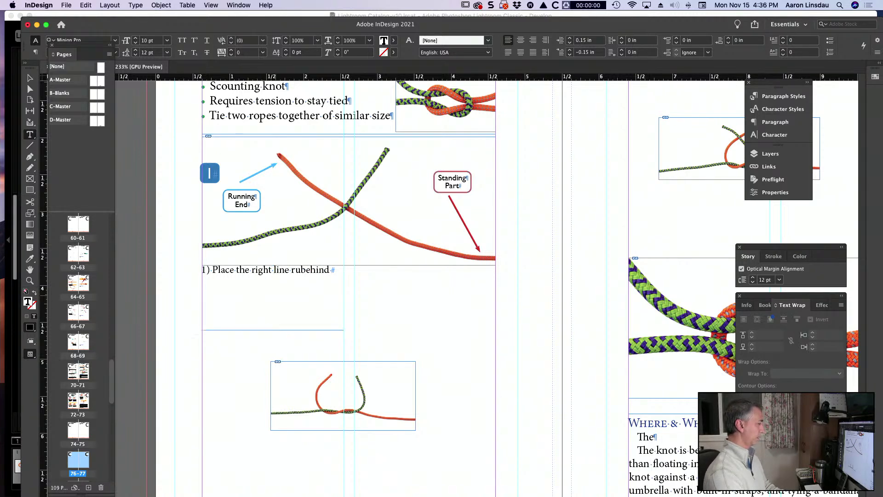
key(alt+Right)
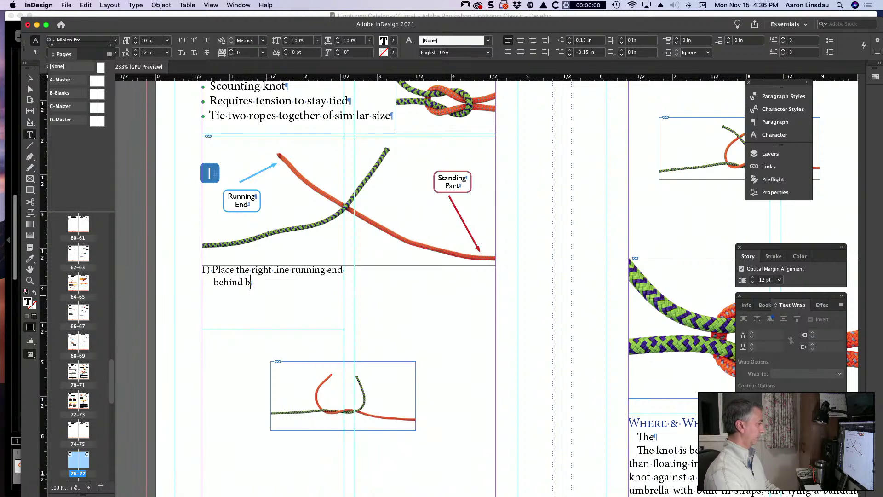
Complete the step 1 instruction with "the running end of the left rope."
text(the runnign en)
key(BackSpace)
key(BackSpace)
key(BackSpace)
key(BackSpace)
key(BackSpace)
text(ng end of the left rope.)
Complete the first usage paragraph on page 77: "The Square Knot requires constant tension or pressure to stay tied. It will fall apart under cycled loading."
scroll(354, 115, down, 4)
scroll(296, 295, right, 10)
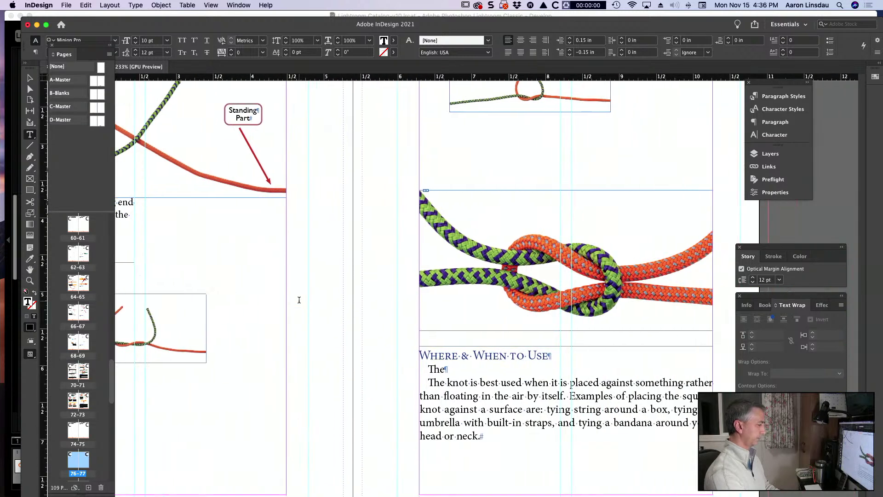
click(399, 357)
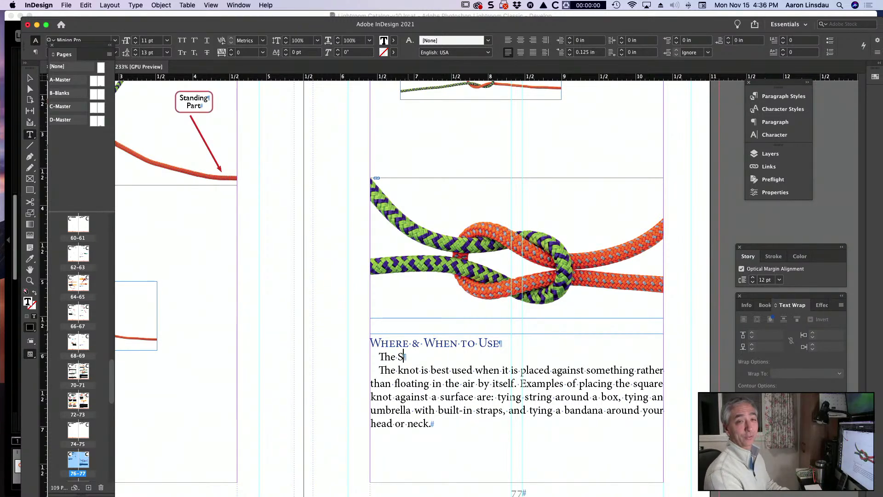
text(quare Knot )
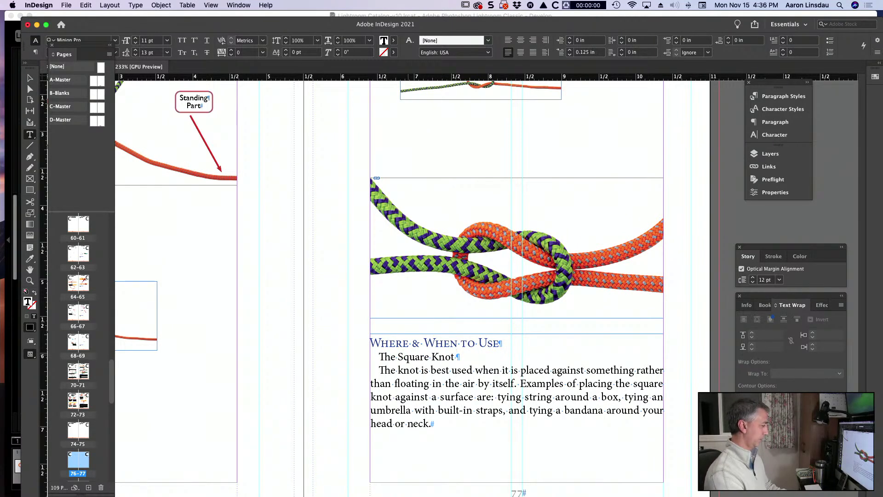
text(requires conta)
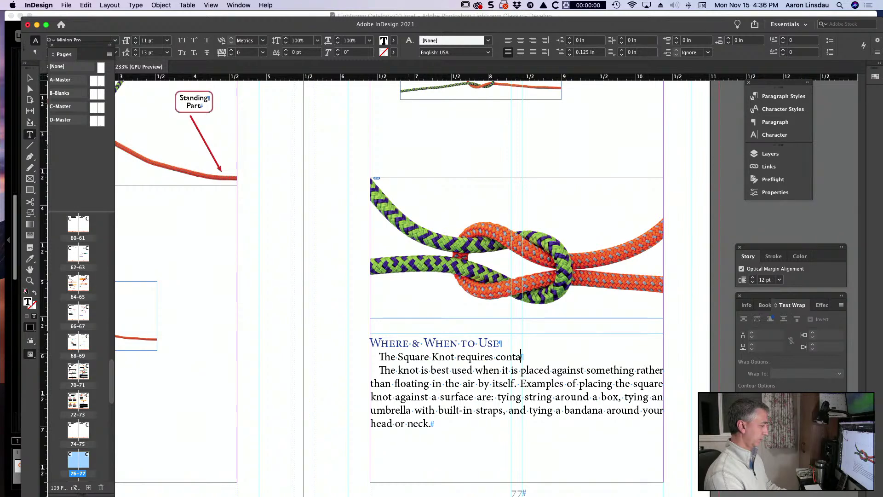
text(tant tension or pressure to stay tied. )
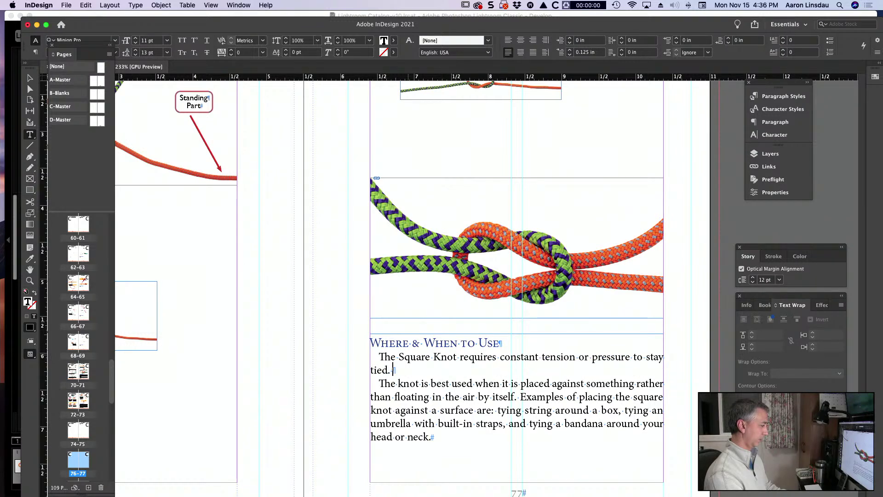
text(It will fall apart under cyc)
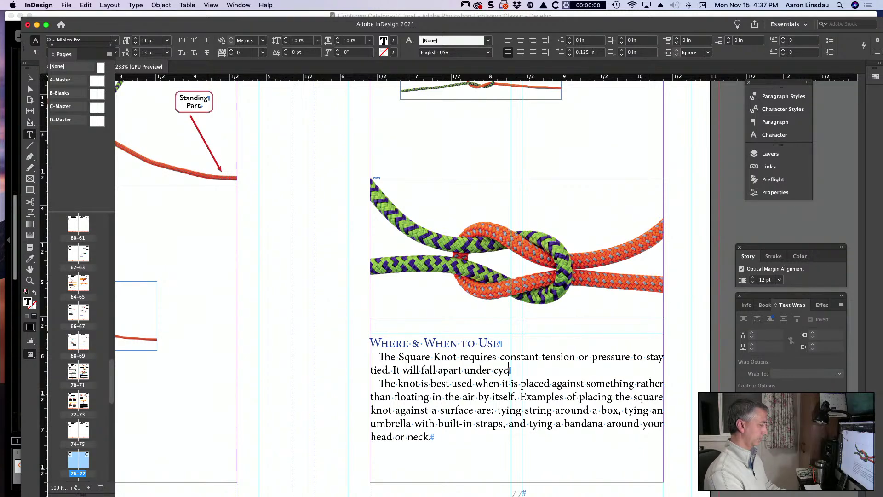
text(led loading.)
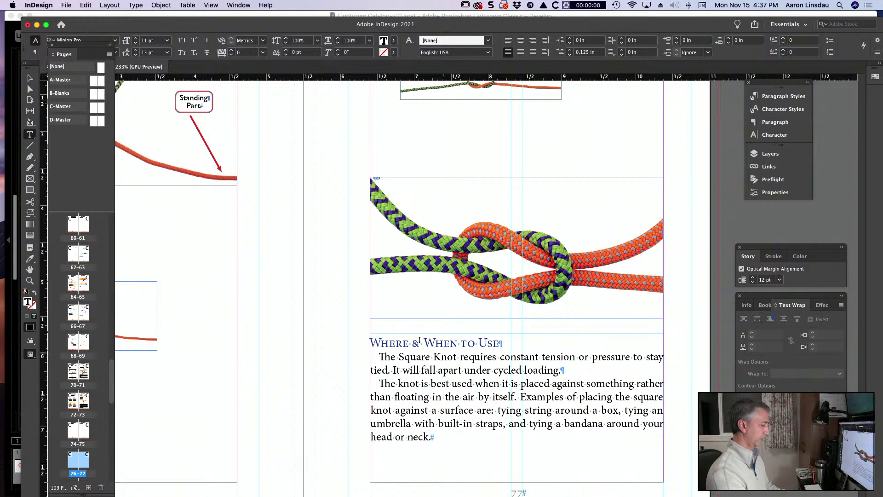
Add "It works well with ropes, straps, and cloth that is rough or flexible." at the end of the first usage paragraph
scroll(377, 315, down, 2)
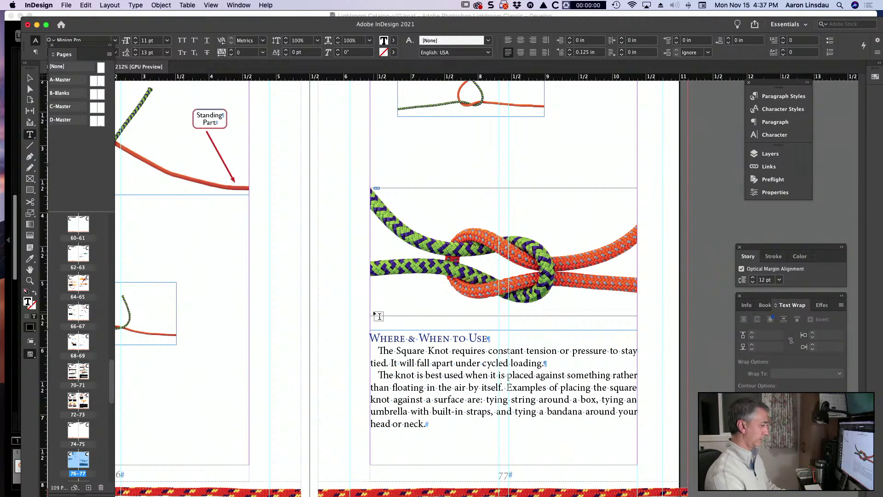
text(It)
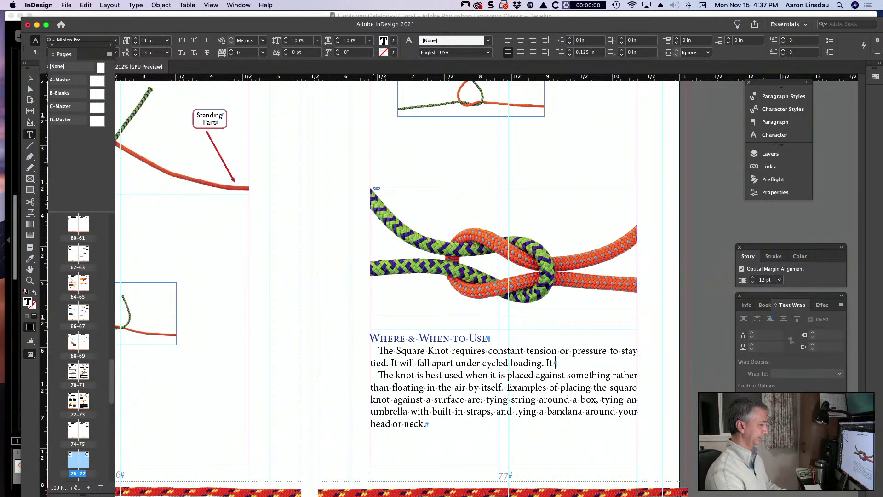
text( works well with)
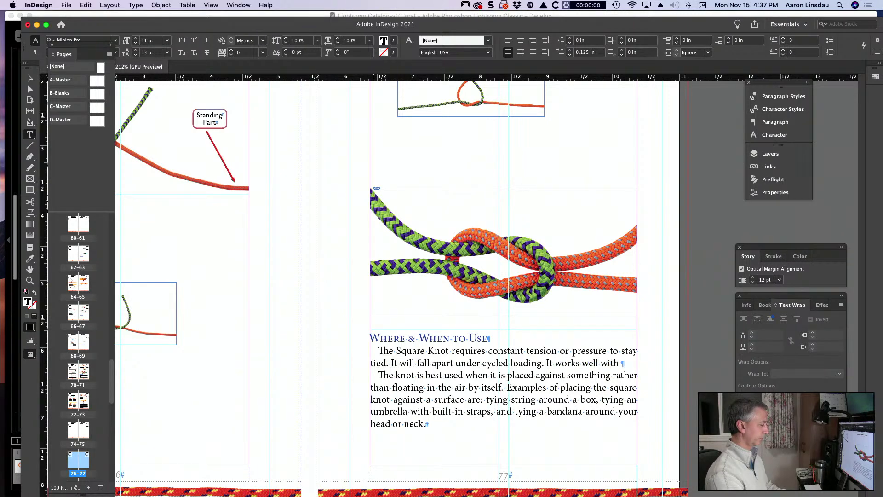
text( ropes, straps, and)
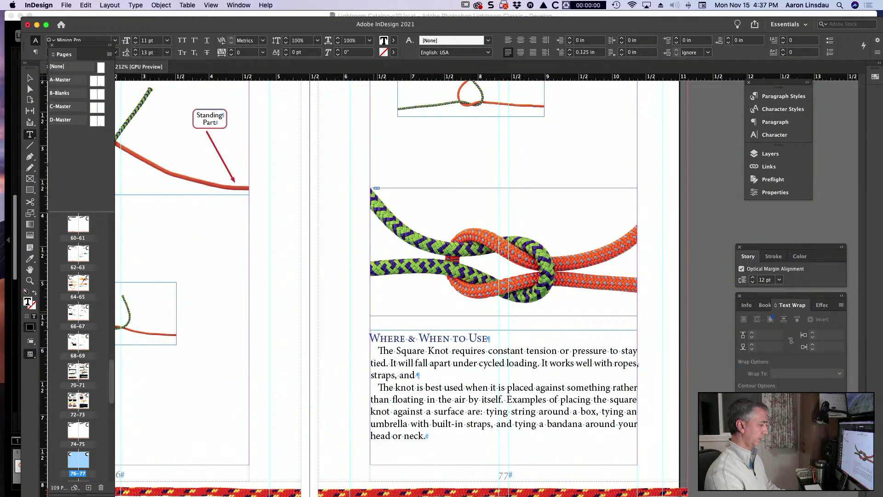
text( cloth that is rough of)
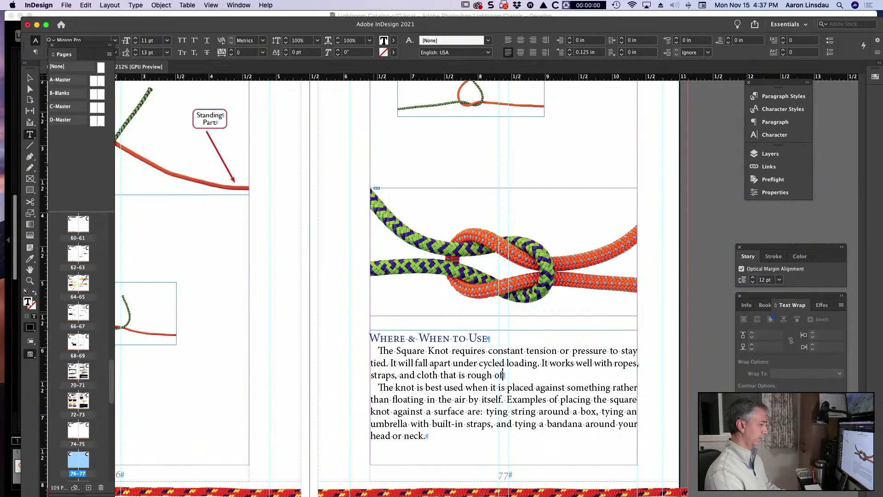
text( flexible.)
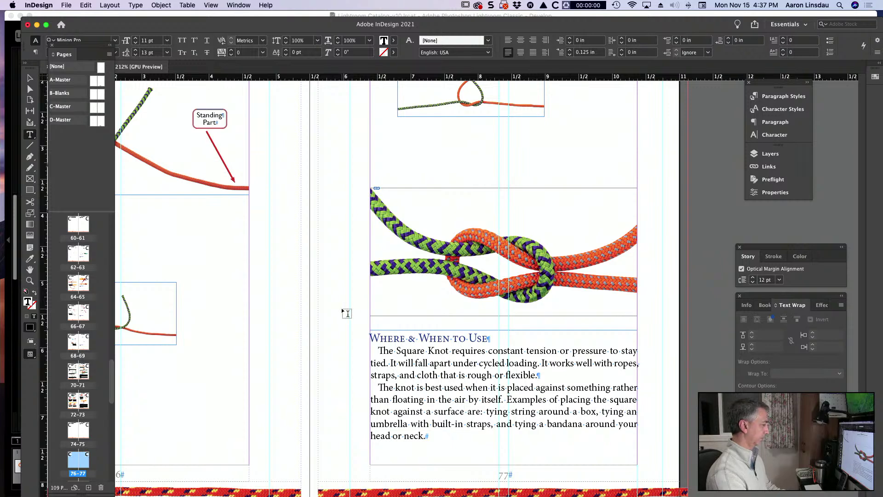
Widen the step 1 instruction frame on page 76 to the right text margin
scroll(348, 313, left, 8)
scroll(347, 313, up, 4)
key(Escape)
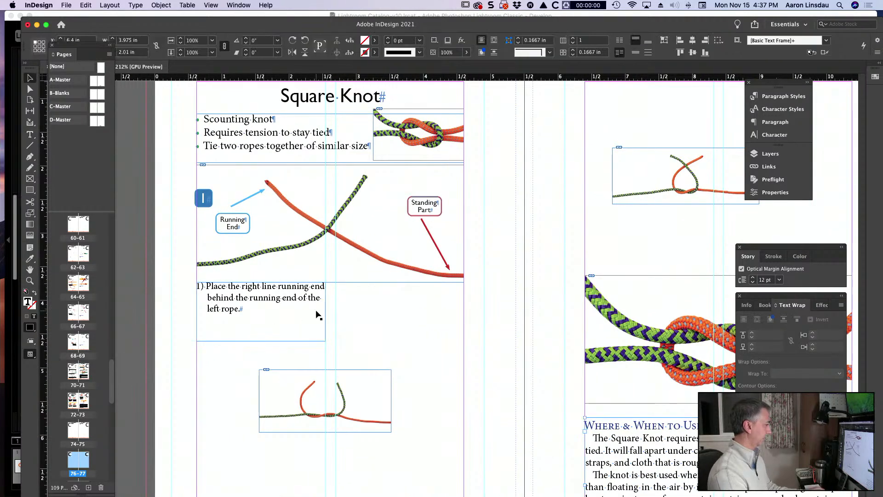
drag(325, 311, 464, 312)
Revise step 1 with "(orange)", "line (green)" instead of "rope", and "Then, wrap the running end around the standing part of the left line."
double_click(277, 298)
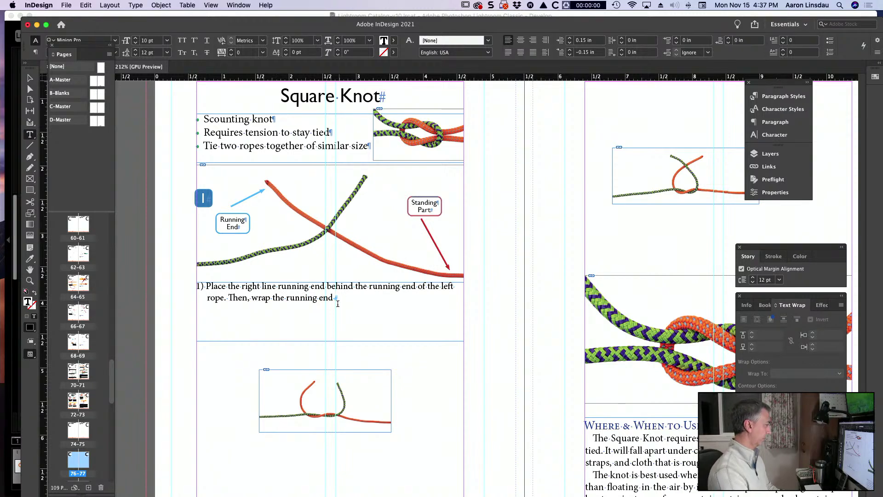
text((orange) )
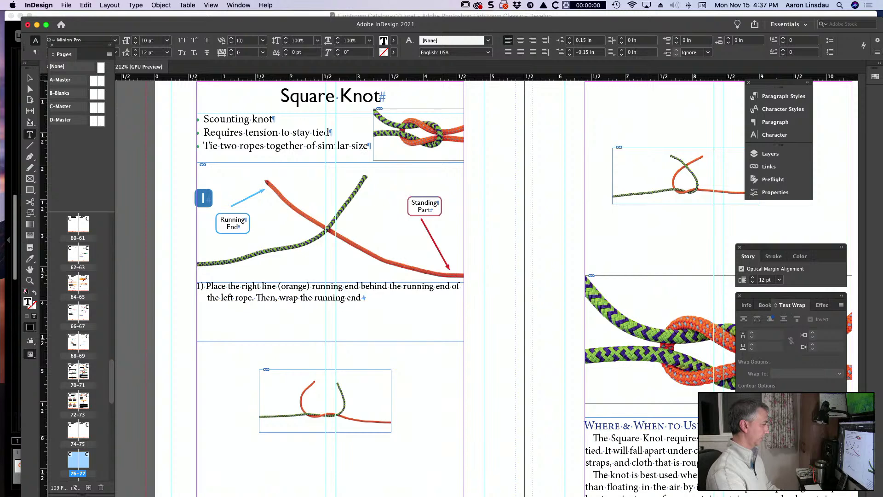
text(line (green))
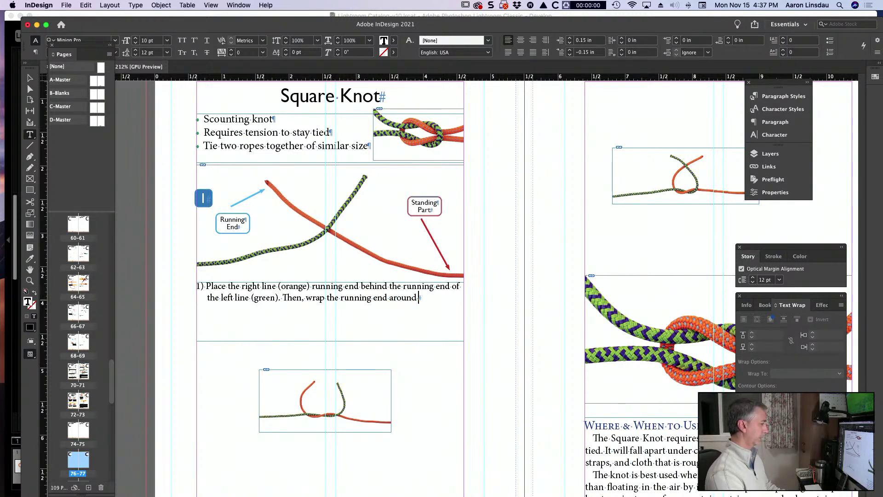
text(nding part of the left line.)
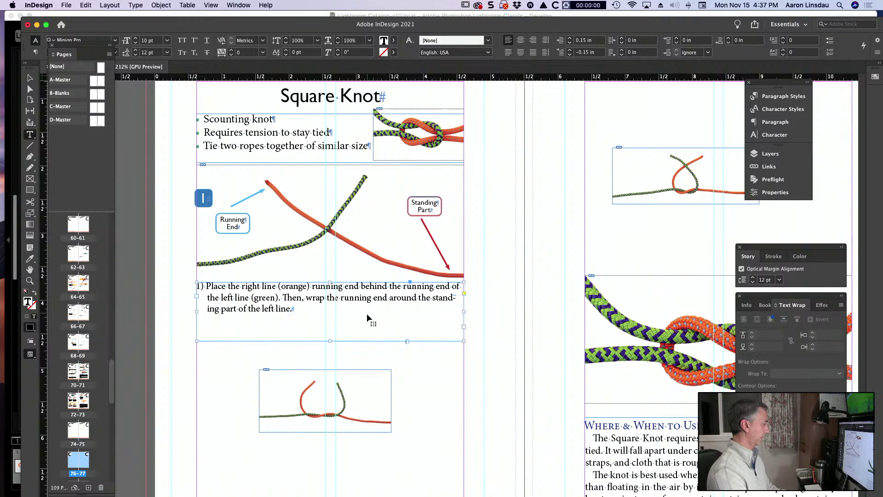
Shorten the step 1 instruction frame to 0.61 in high
key(Escape)
drag(335, 341, 330, 323)
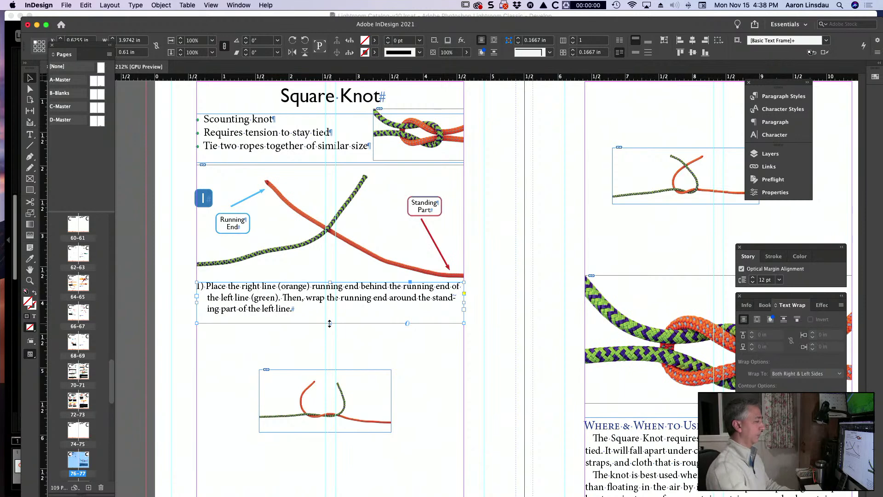
Move the second knot image to the left margin below the step 1 text and enlarge it to about 3.99 in wide
drag(376, 389, 328, 380)
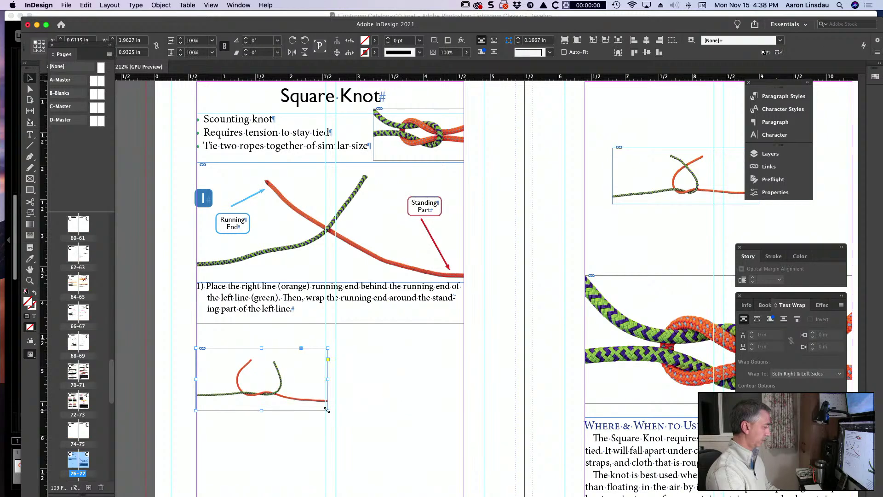
scroll(327, 410, down, 3)
drag(328, 312, 463, 376)
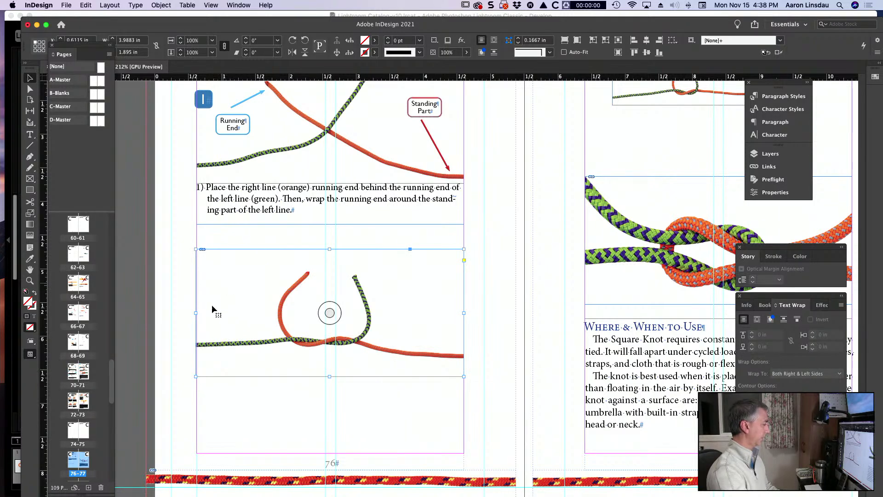
Crop both sides of the second knot image so its frame is 3.12 in wide, and realign it with the left margin
drag(196, 313, 219, 313)
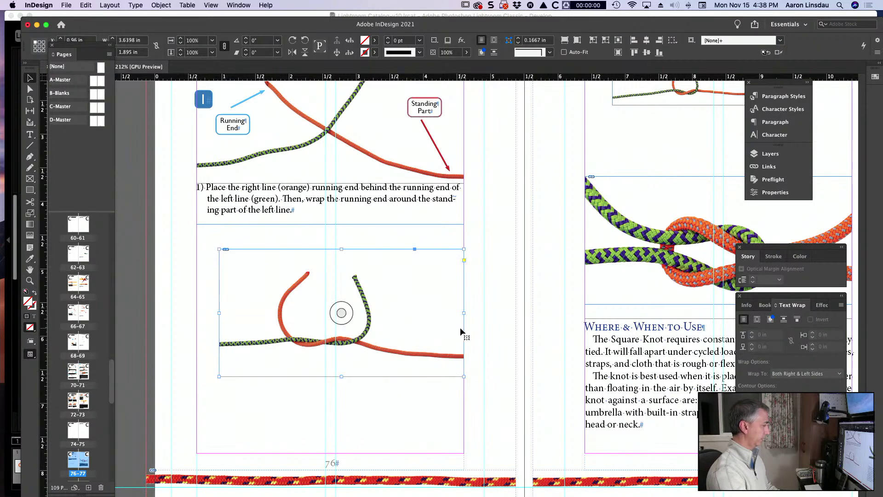
drag(464, 315, 429, 314)
drag(337, 287, 315, 282)
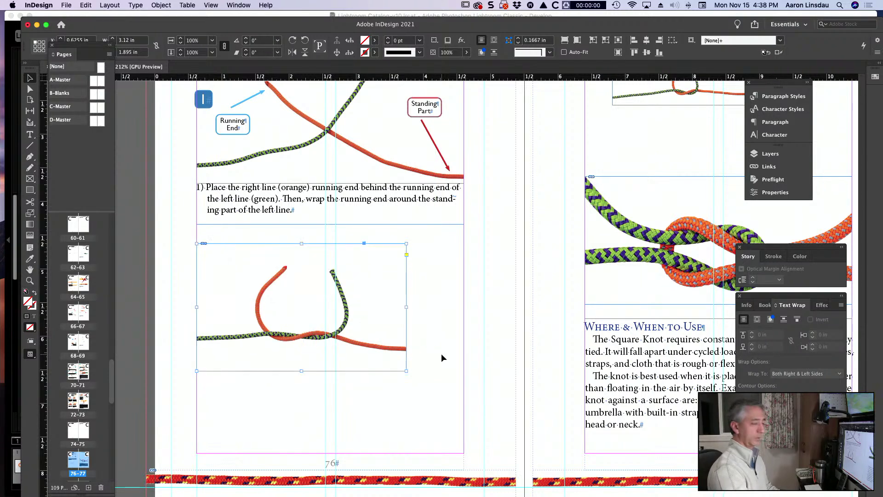
Enlarge the second knot image to 3.9745 in wide, trim its upper edge to a 2.129 in frame height, and move it up
drag(406, 371, 463, 405)
drag(330, 407, 330, 390)
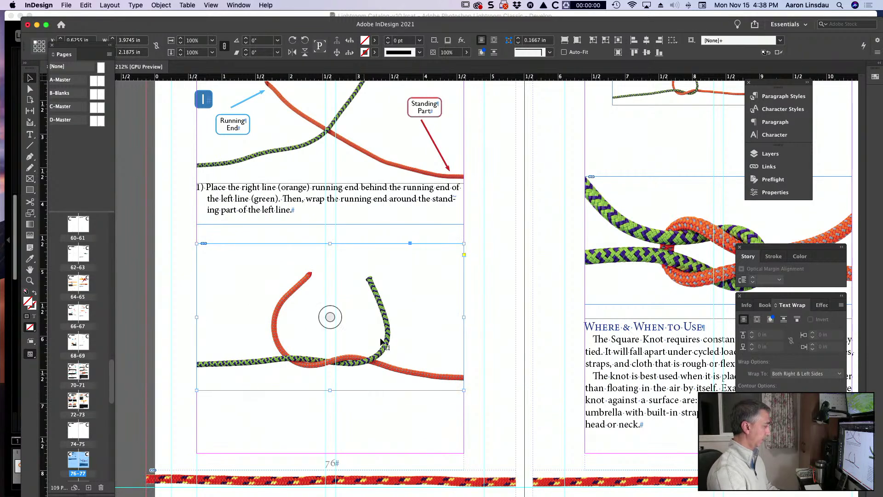
key(super+z)
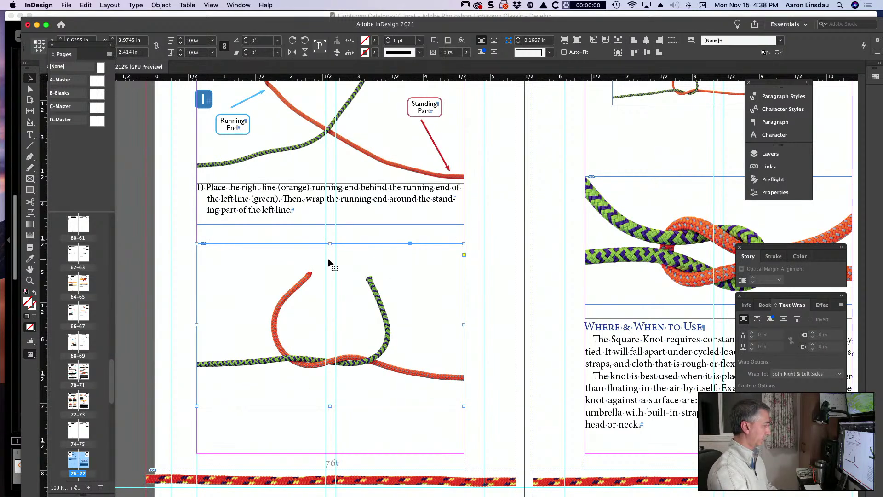
drag(328, 245, 335, 265)
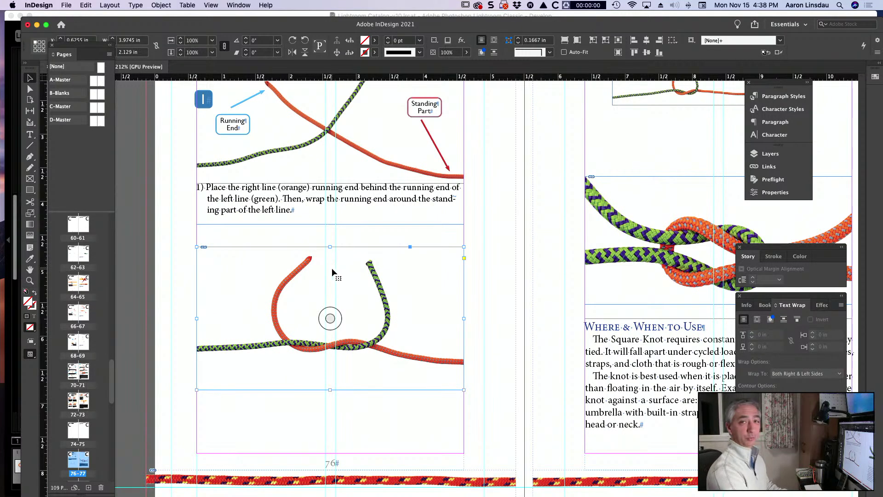
Copy the step 1 instruction frame to directly below the second knot image and replace its text with "2)"
scroll(438, 284, up, 3)
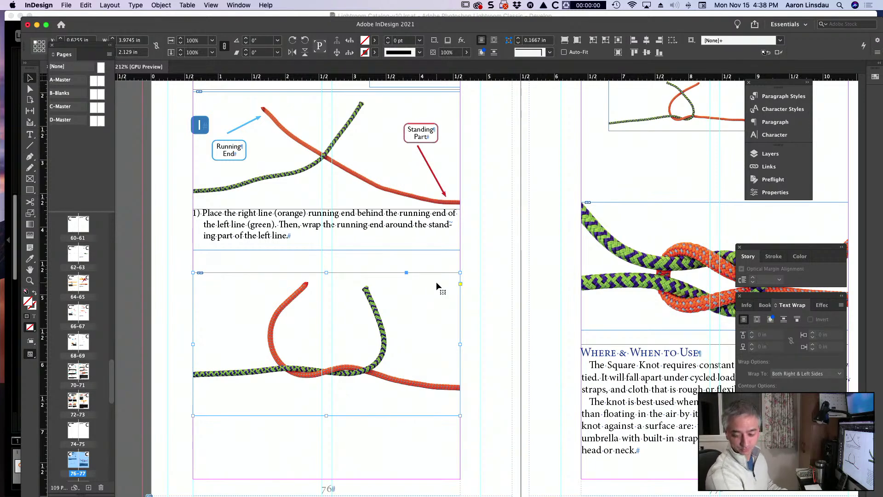
scroll(325, 296, down, 5)
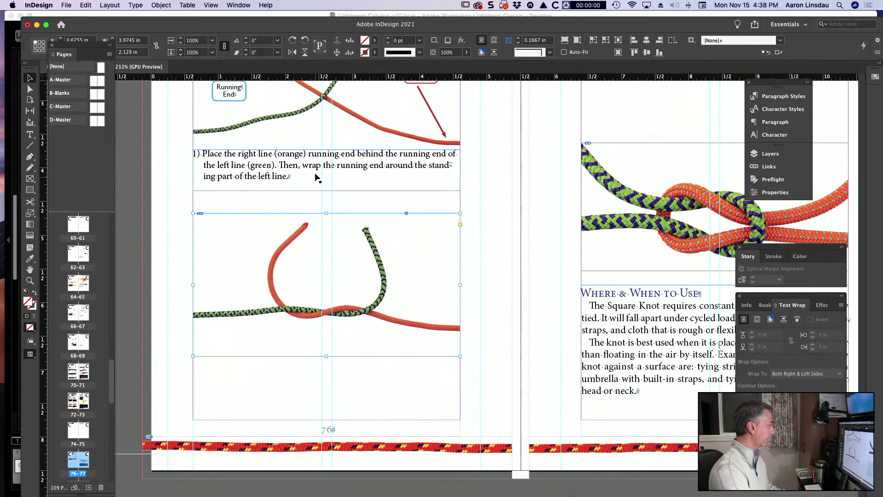
drag(316, 174, 316, 403)
double_click(352, 356)
key(super+a)
text(2)
key(super+minus)
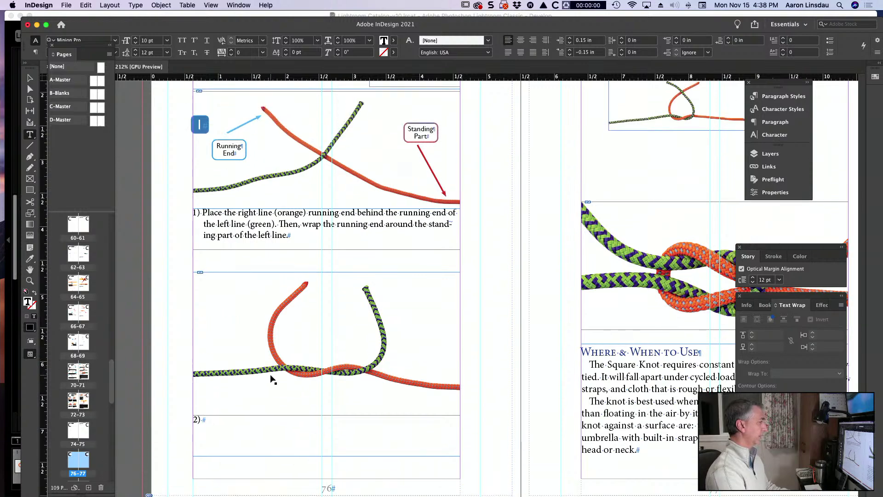
key(Escape)
Move the small knot image on page 77 up and left so it aligns with the left text margin
key(super+minus)
scroll(388, 313, right, 2)
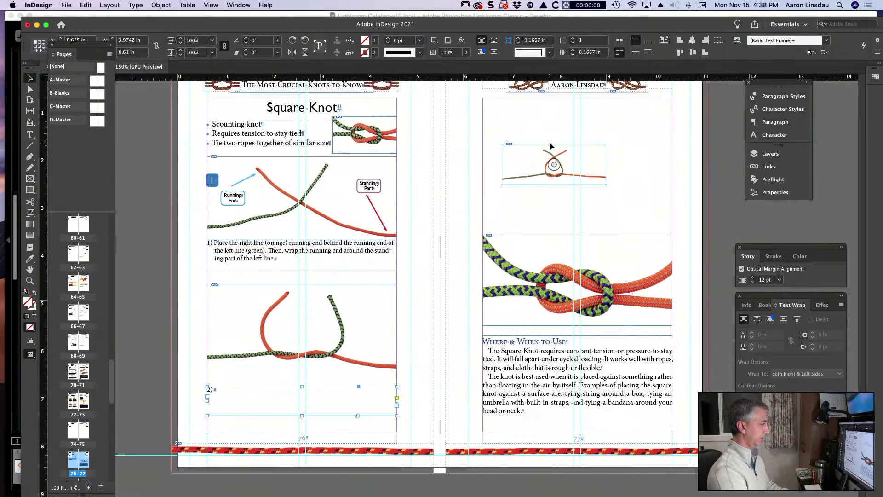
drag(547, 153, 529, 123)
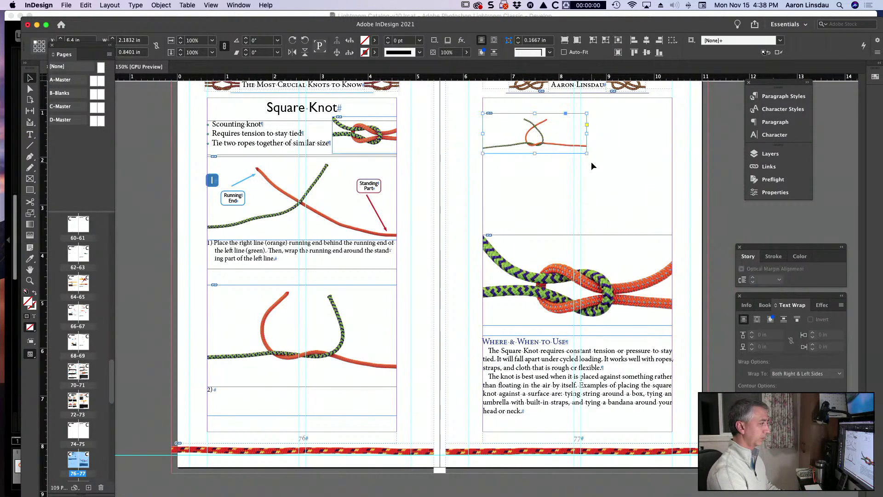
Enlarge the upper knot image on page 77 and crop its sides to fit the column, with a frame 3.975 in wide and 2.0266 in tall
drag(587, 154, 672, 186)
drag(483, 150, 506, 149)
drag(670, 151, 612, 140)
drag(626, 170, 672, 193)
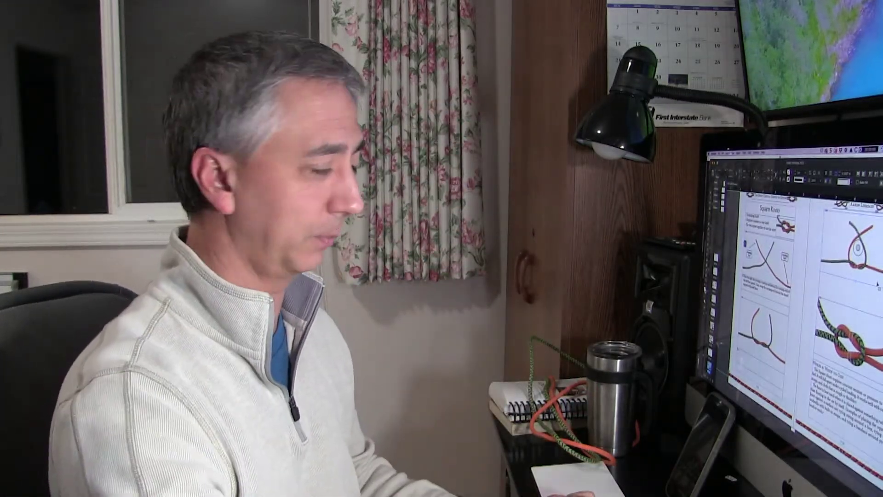
Switch to Lightroom Classic and examine the raw square knot photo DSC_9438.NEF at 100% around the orange rope's end and the rope crossing
key(super+Tab)
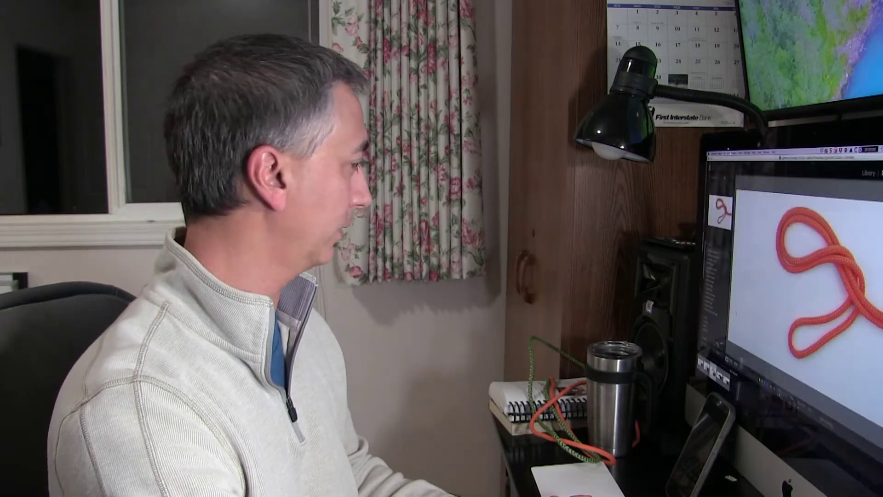
key(g)
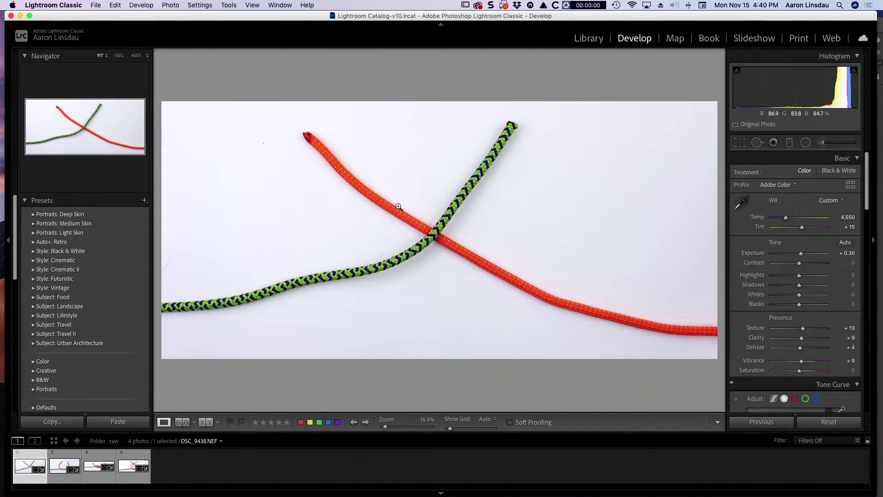
drag(275, 152, 332, 164)
scroll(621, 196, right, 10)
scroll(621, 196, down, 3)
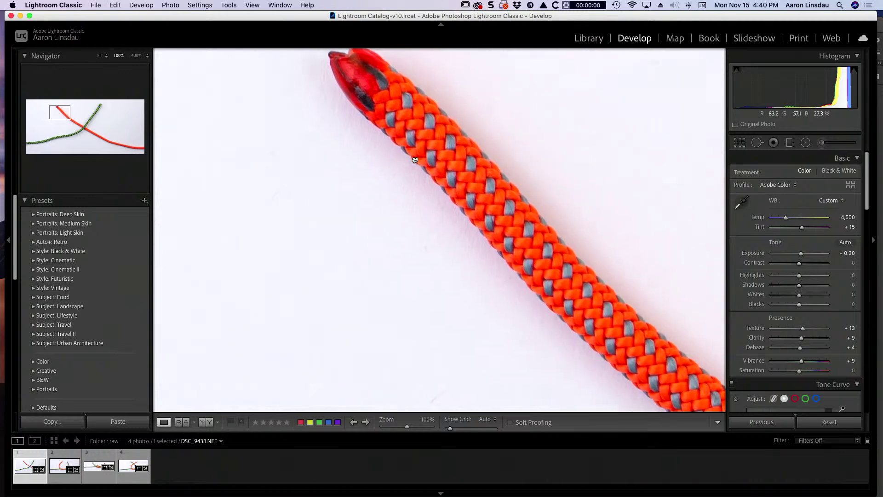
scroll(601, 282, right, 15)
scroll(601, 282, down, 10)
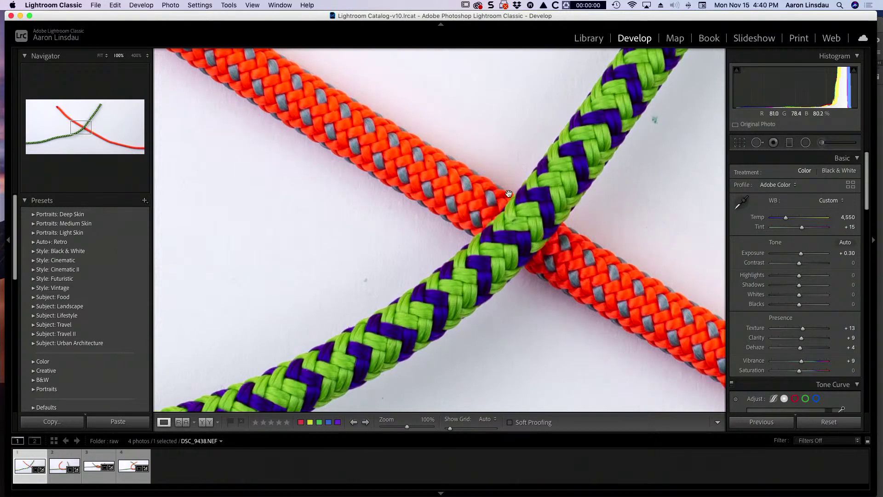
click(509, 193)
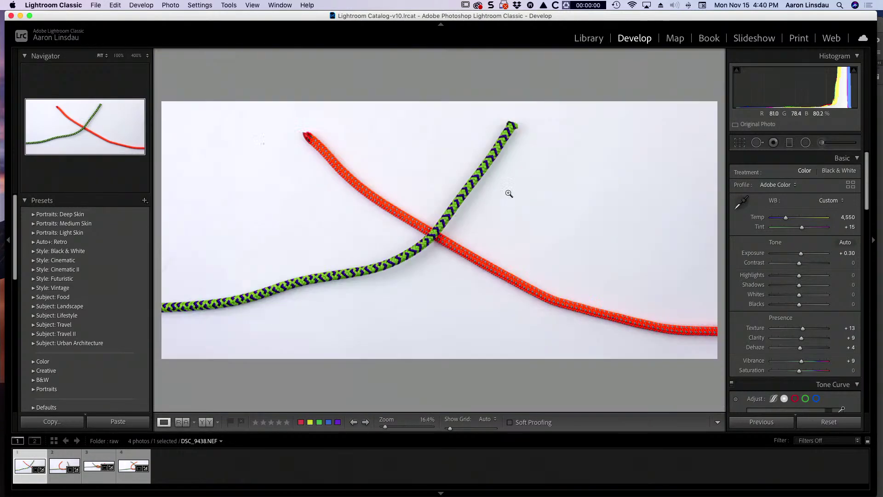
Synchronize the "square knot" folder in the library, importing new photos, removing missing ones and scanning for metadata updates
key(g)
click(113, 323)
key(super+Tab)
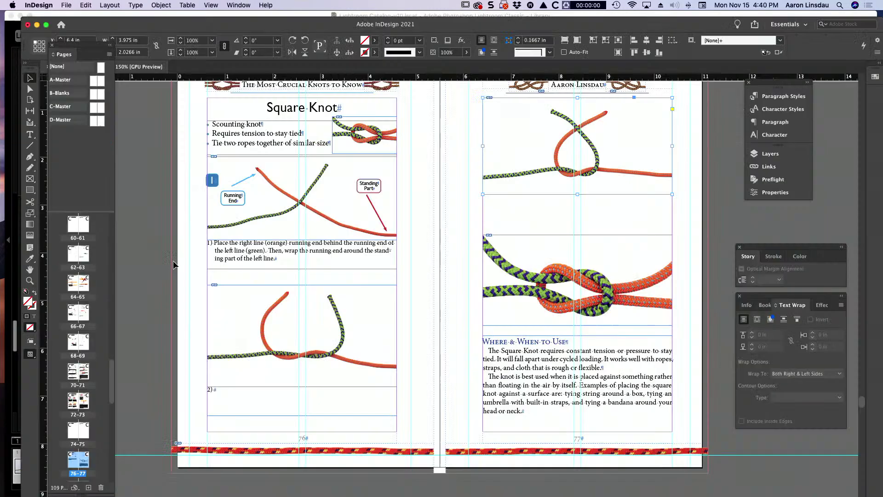
key(super+Tab)
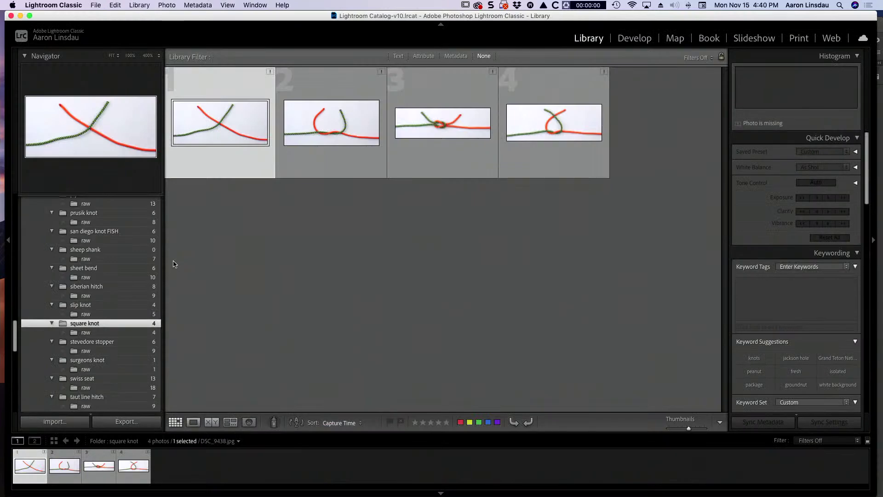
right_click(110, 325)
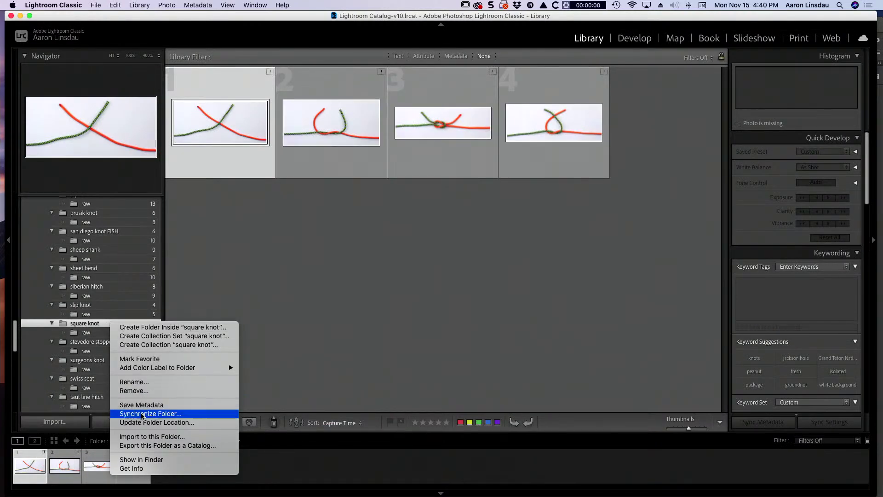
click(150, 414)
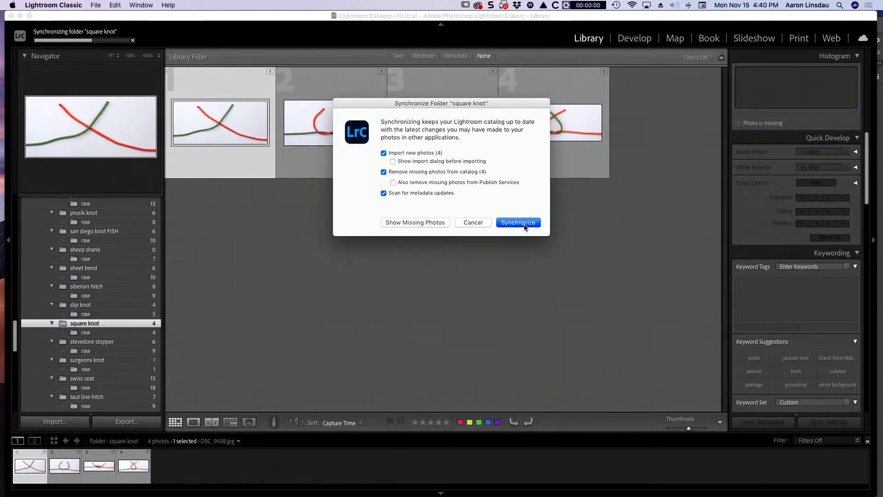
click(528, 224)
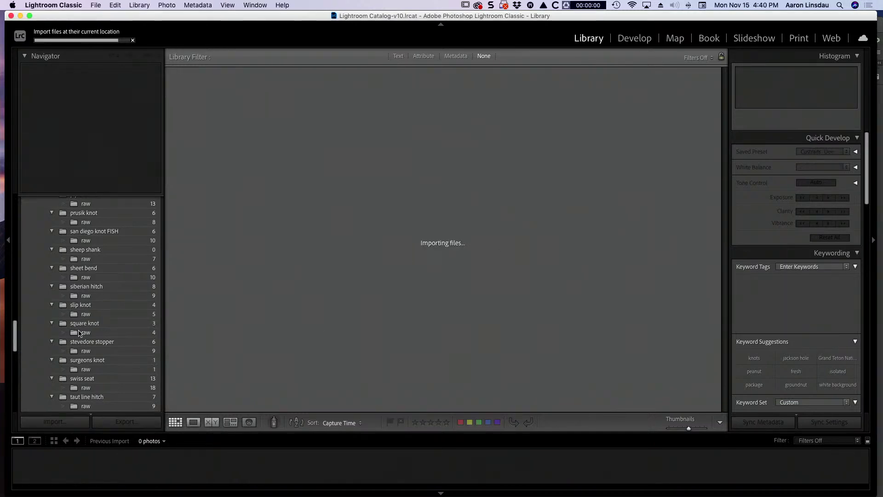
Reopen the "square knot" folder and view the cut-out photo DSC_9438.psd in full-screen Develop view
scroll(94, 360, down, 10)
scroll(95, 360, down, 15)
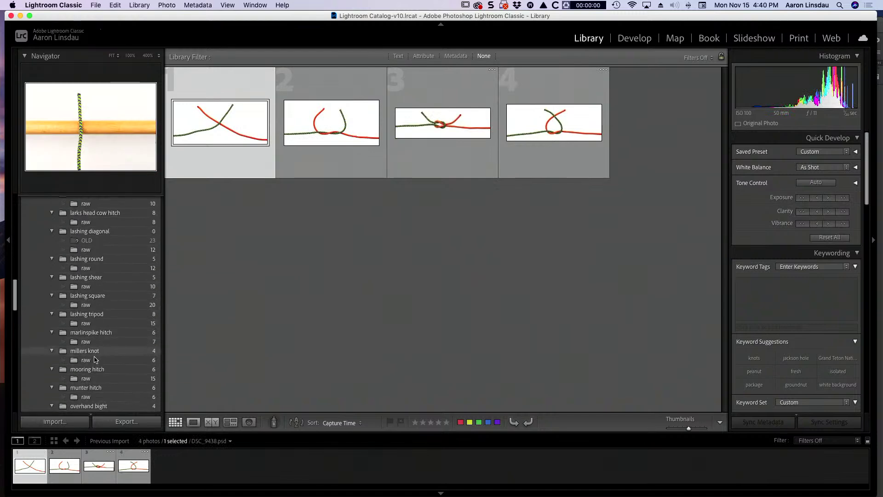
scroll(104, 322, down, 4)
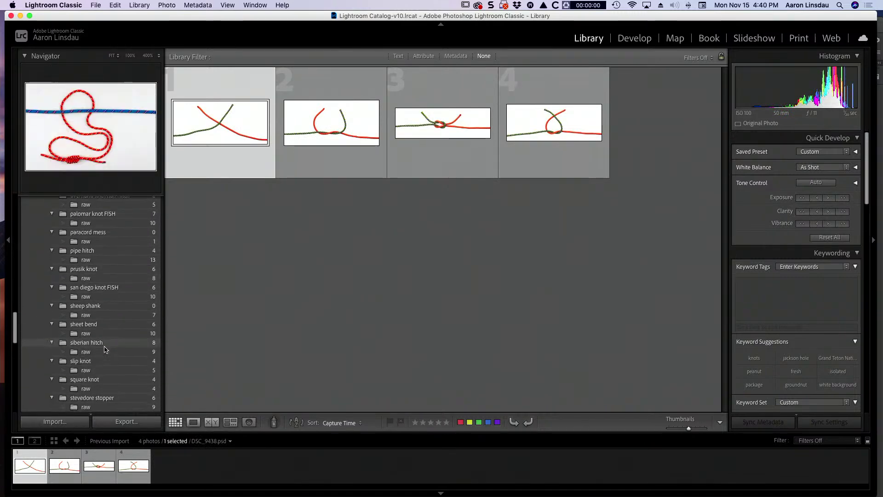
click(103, 381)
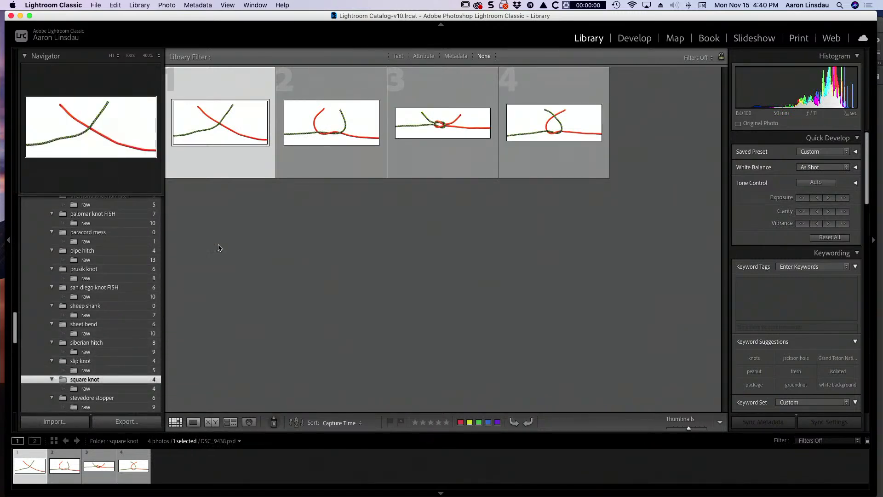
key(d)
key(f)
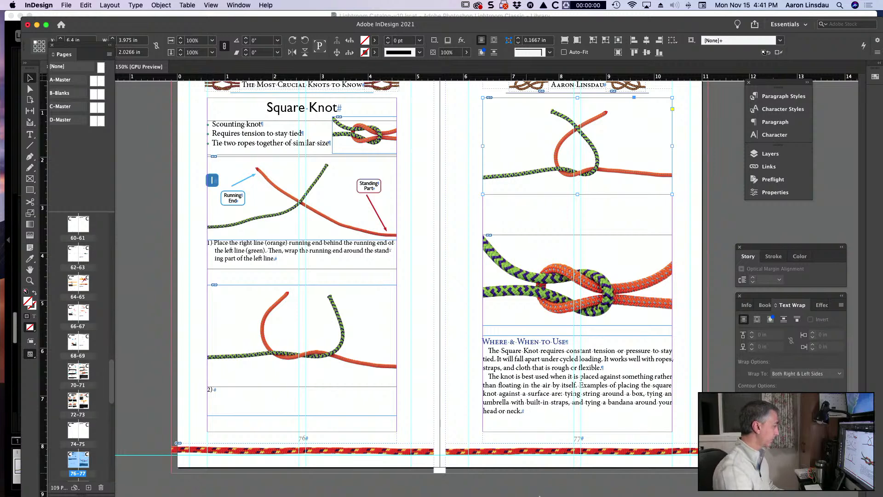
Switch to Photoshop to look at the arrow example in DSC_9671.psd, and return to InDesign
key(super+Tab)
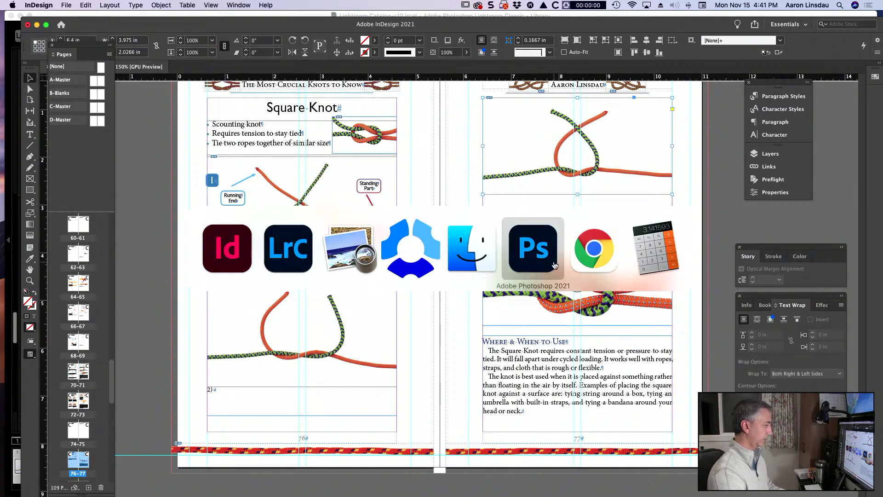
click(537, 231)
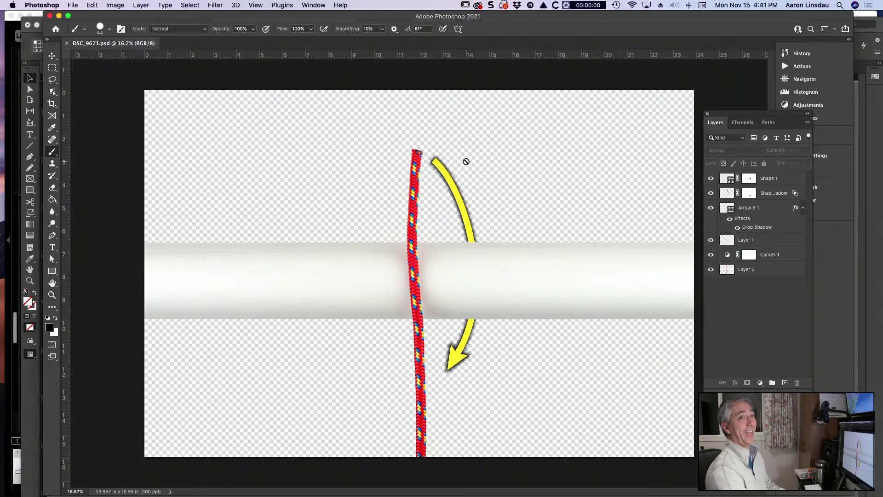
key(super+Tab)
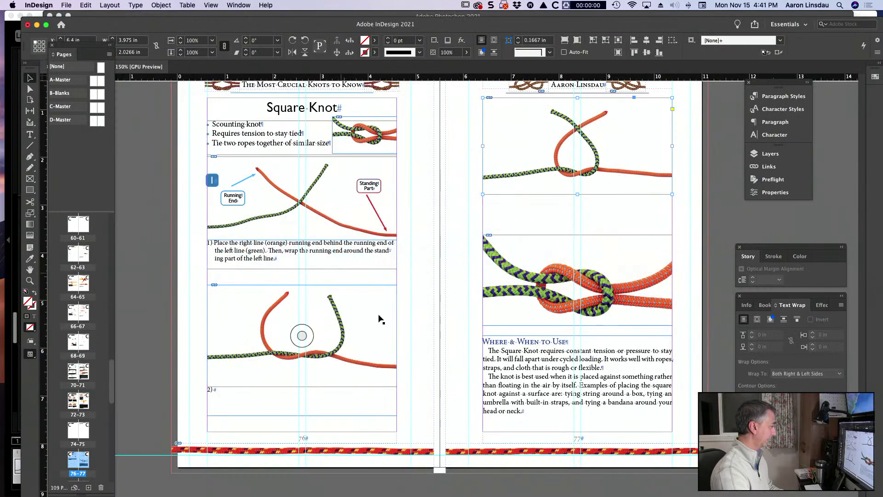
Open the originals of the three step images (both on page 76 and the upper one on page 77) for editing in Photoshop
click(302, 199)
shift+click(576, 145)
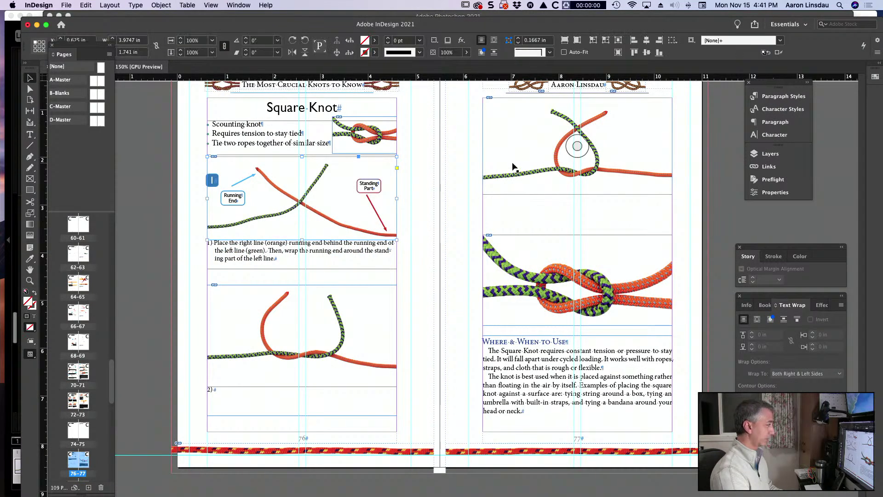
shift+click(354, 340)
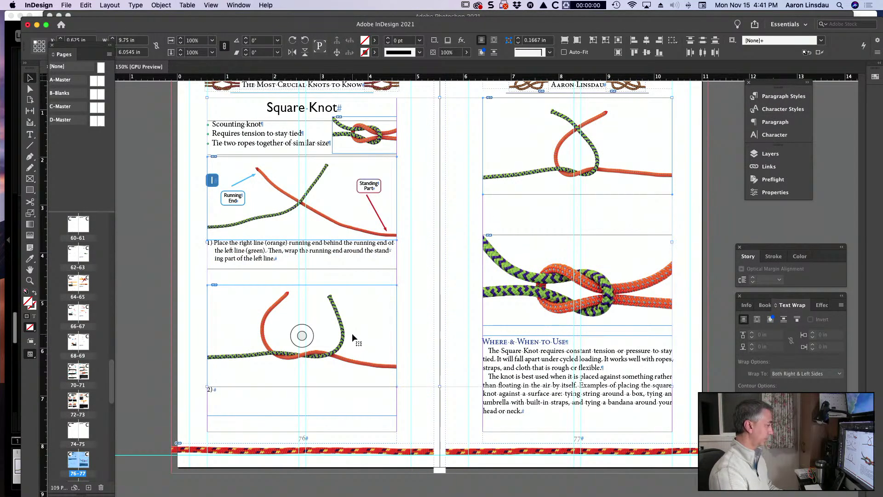
right_click(353, 339)
click(369, 392)
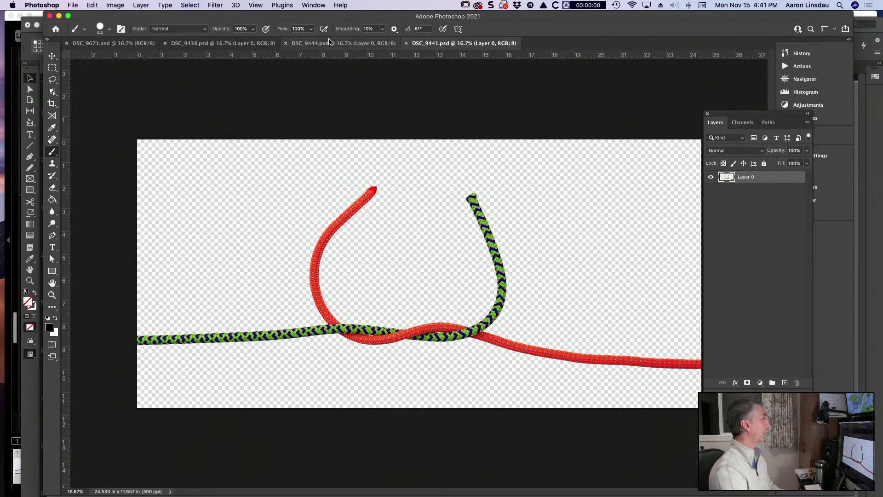
Duplicate the Arrow 6 1 and Shape 1 layers from DSC_9671.psd into DSC_9438.psd
click(313, 43)
click(260, 44)
click(133, 45)
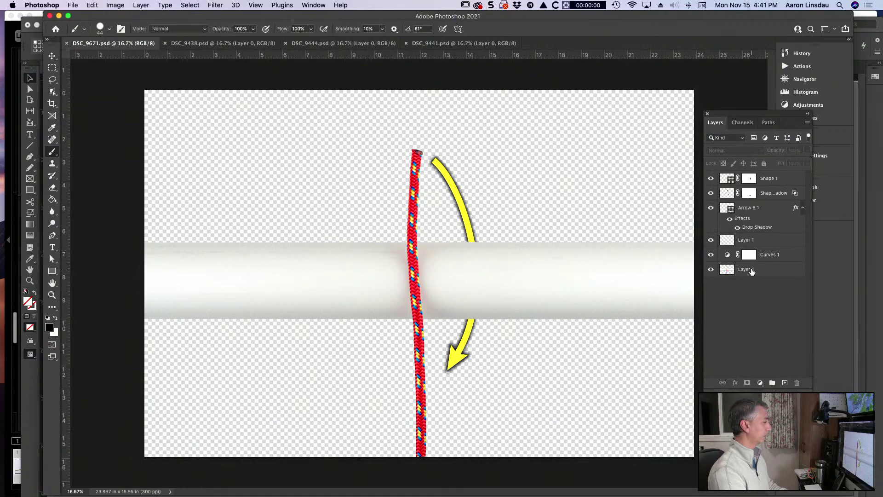
click(776, 210)
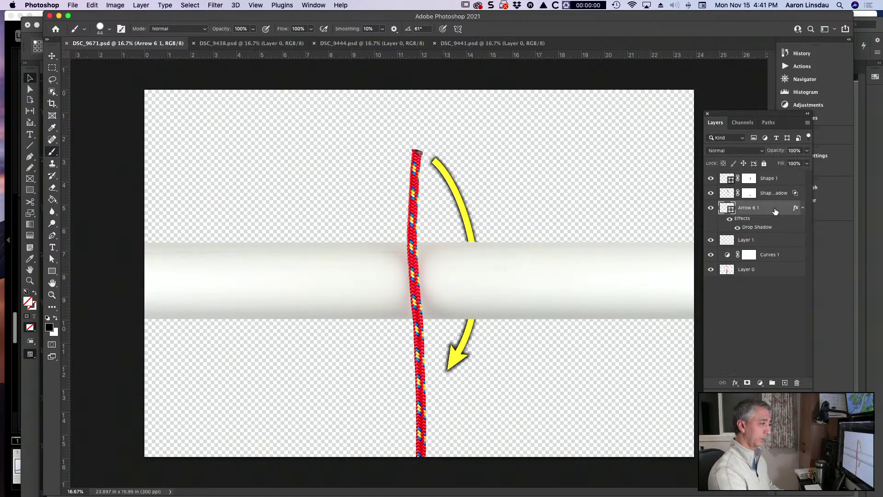
shift+click(787, 180)
right_click(785, 180)
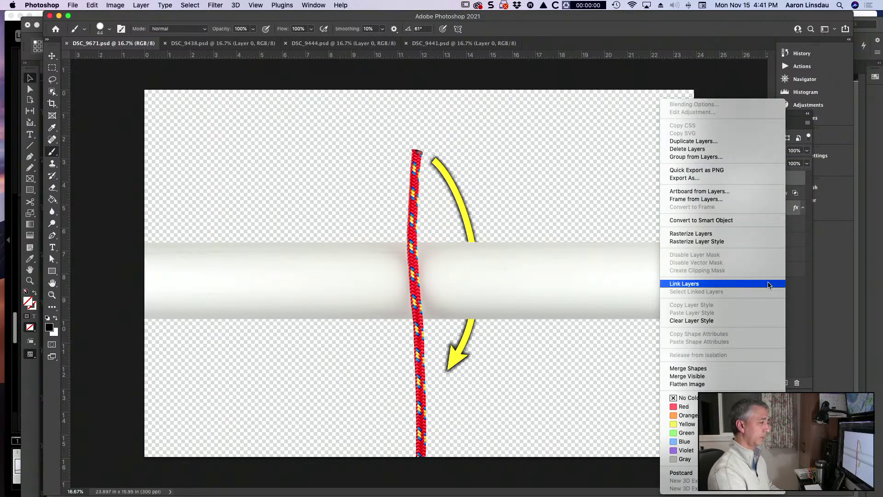
click(738, 140)
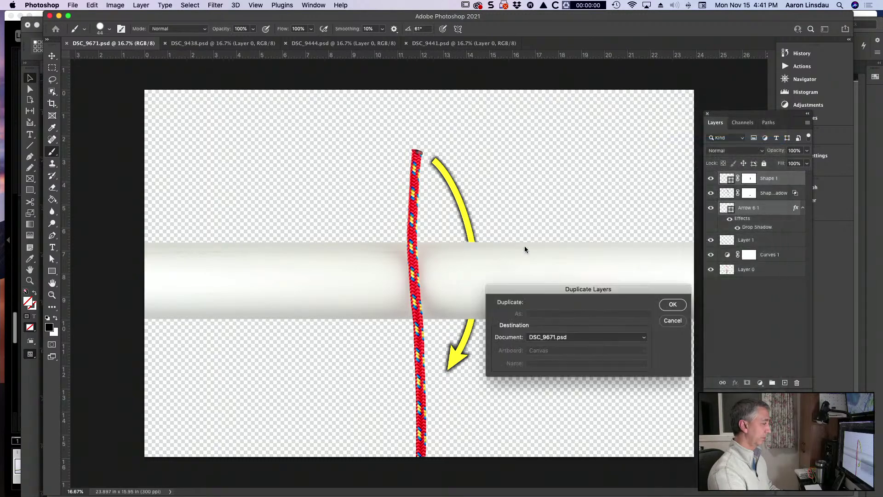
click(553, 336)
click(550, 344)
click(673, 304)
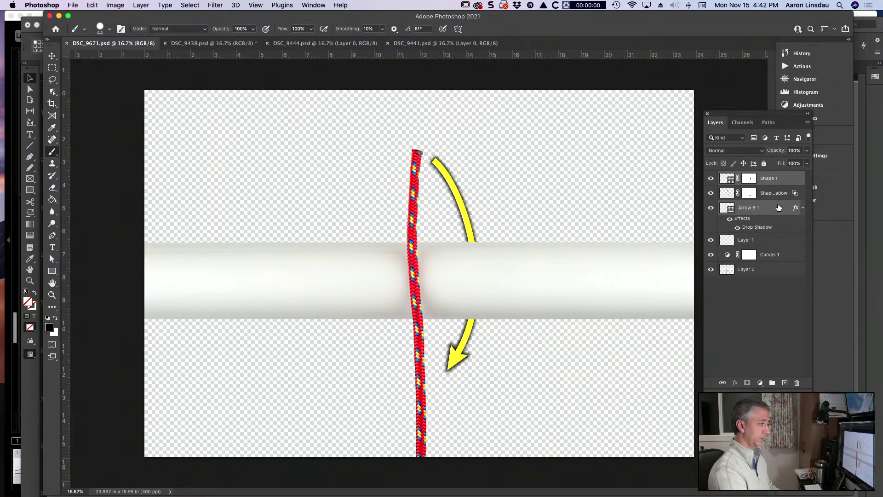
Duplicate the same two arrow layers from DSC_9671.psd into DSC_9444.psd
right_click(775, 209)
click(716, 141)
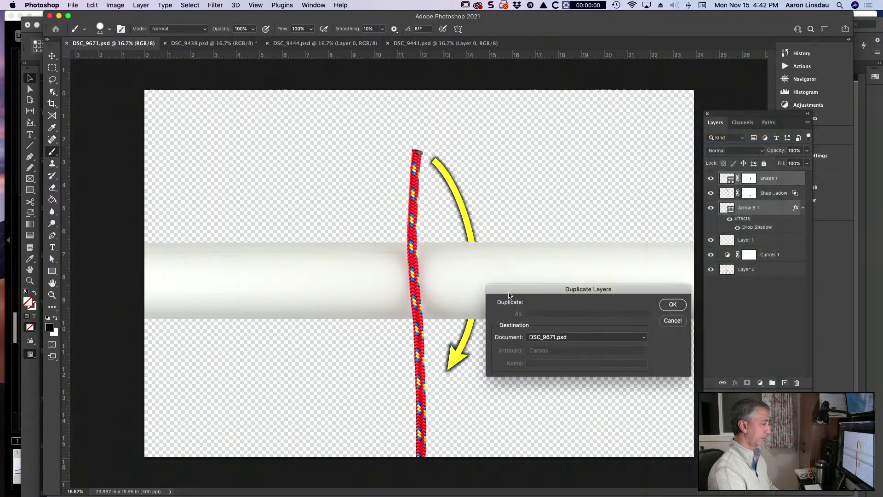
click(567, 337)
click(571, 353)
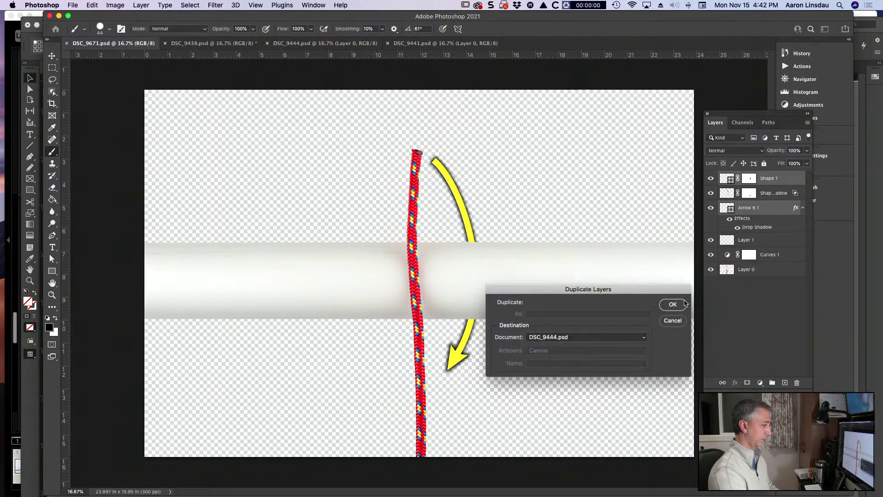
click(672, 304)
Duplicate the arrowhead and curve layers from DSC_9671.psd into DSC_9441.psd
right_click(780, 179)
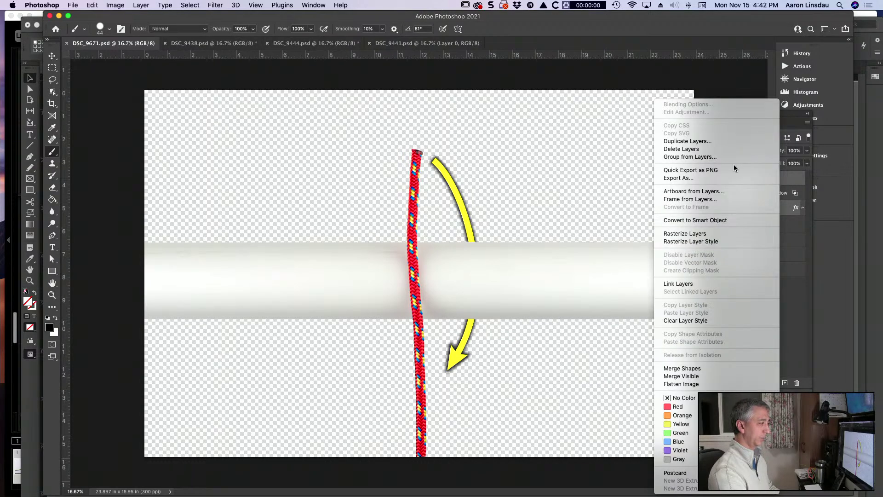
click(716, 141)
click(574, 340)
click(571, 362)
click(669, 304)
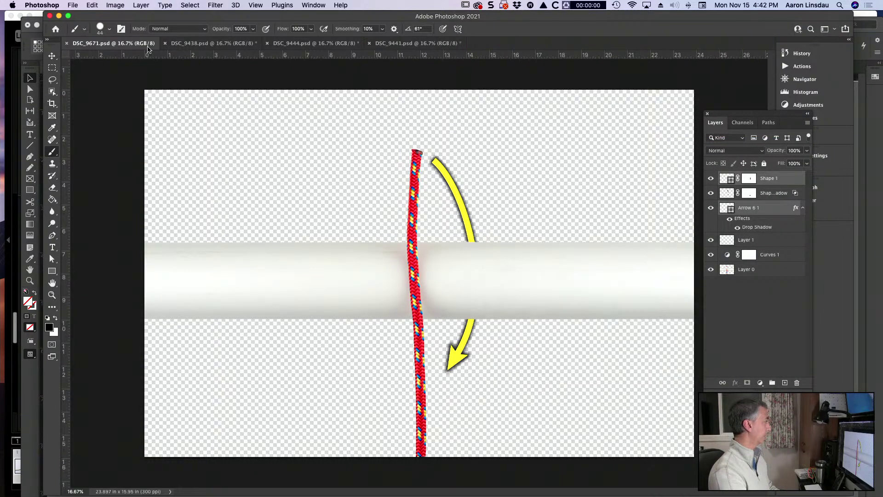
Delete the layer mask from the Shape 1 layer in DSC_9438.psd
click(211, 43)
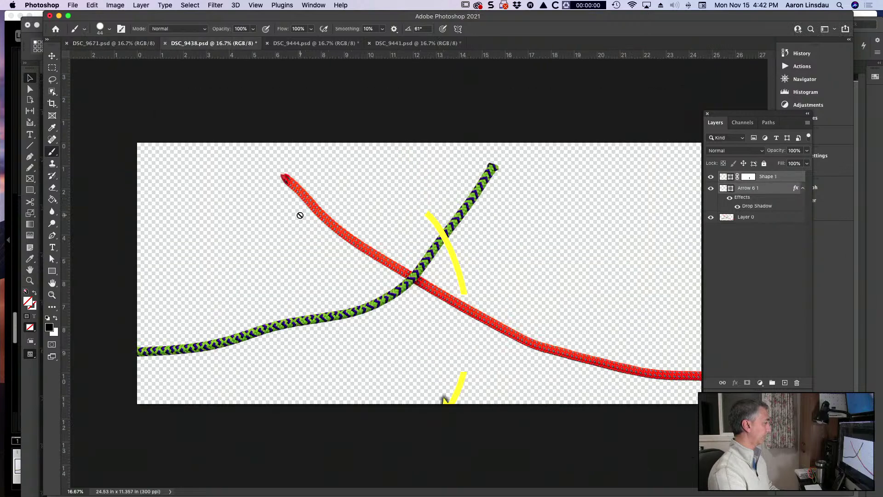
click(755, 226)
click(752, 177)
click(797, 383)
click(509, 172)
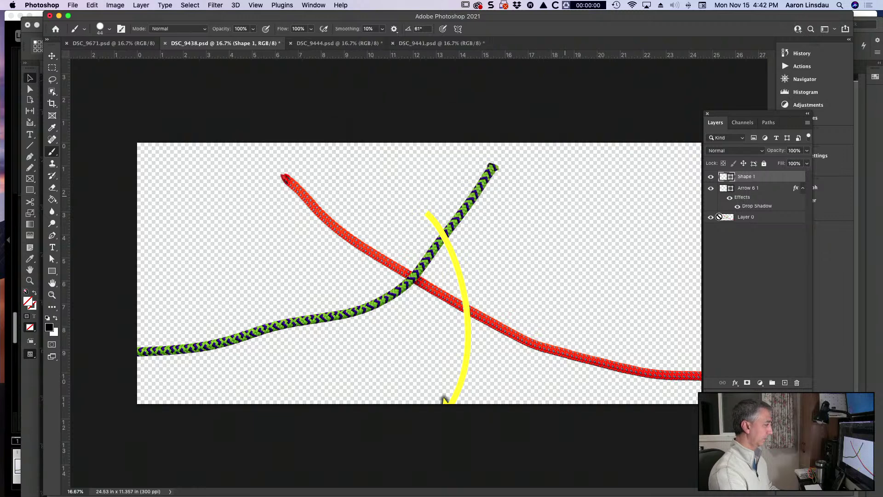
Reshape the Shape 1 curve to run from beside the orange rope's free end down to just below the green rope
key(a)
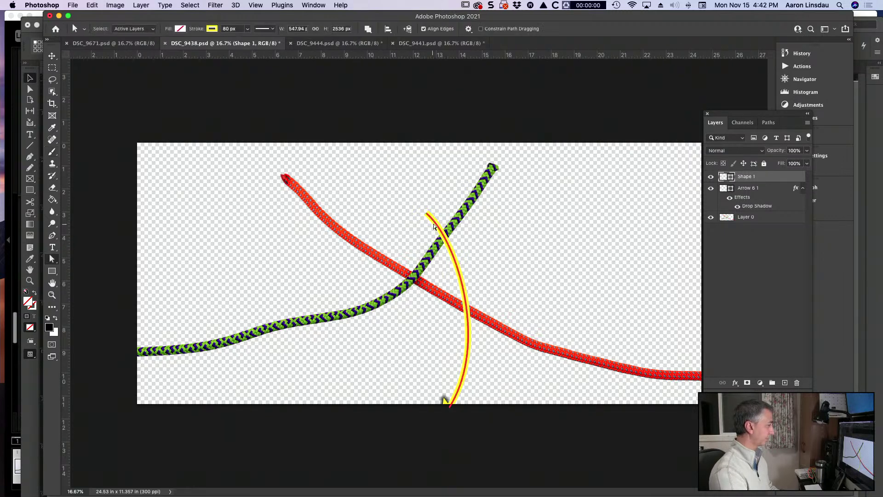
mouse_move(429, 215)
mouse_down()
mouse_move(336, 181)
mouse_move(280, 189)
mouse_up()
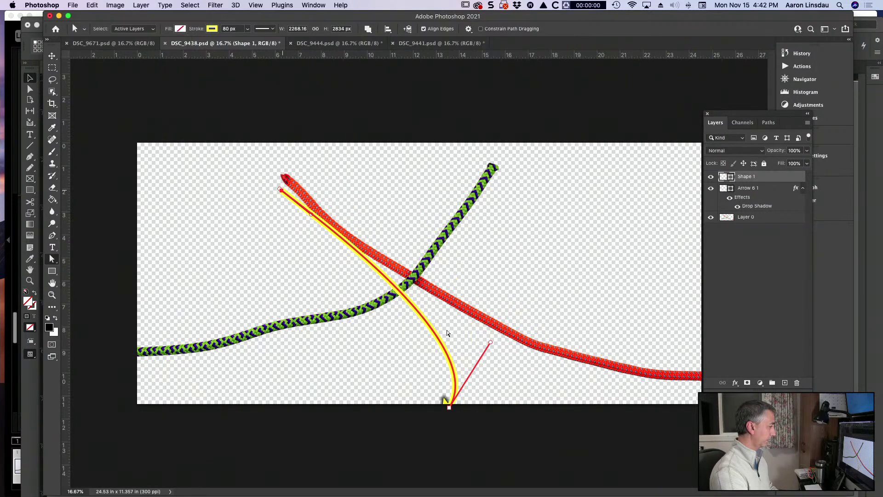
drag(450, 406, 359, 302)
drag(400, 239, 298, 252)
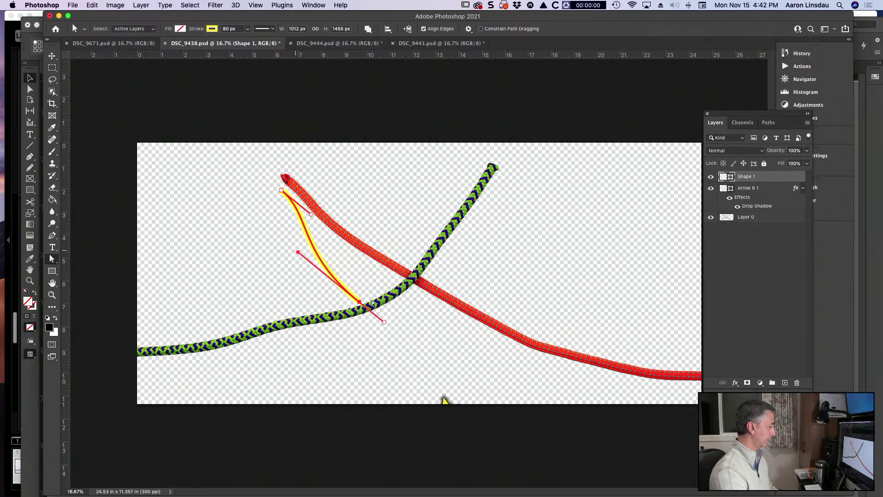
key(super+Tab)
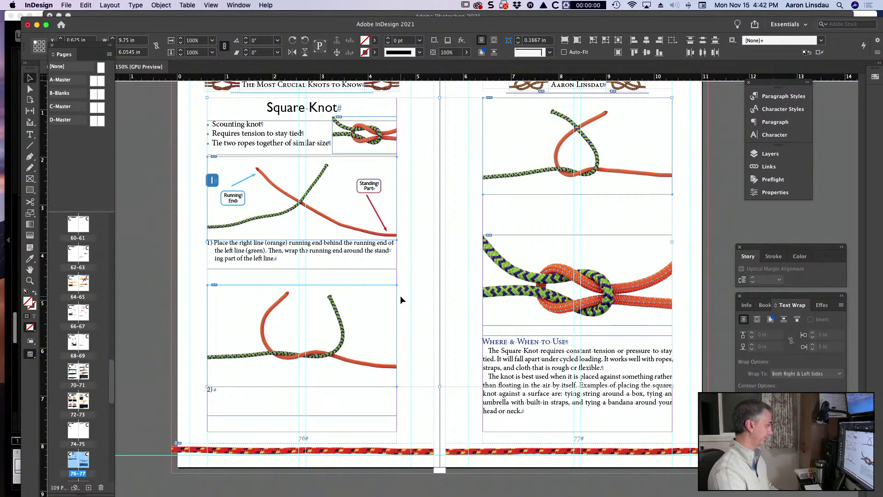
key(super+Tab)
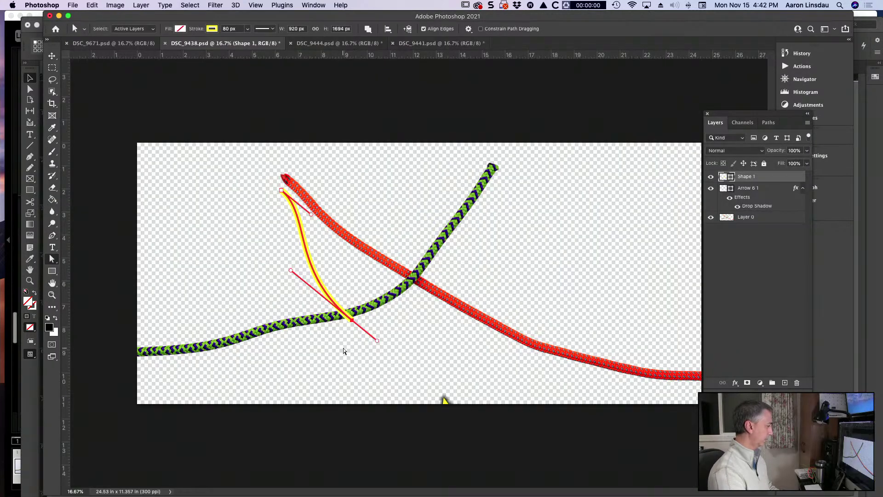
drag(352, 320, 339, 331)
drag(279, 280, 366, 292)
drag(278, 284, 336, 355)
Extend the yellow curve with the Pen tool into a hook that turns back up across the green rope
key(p)
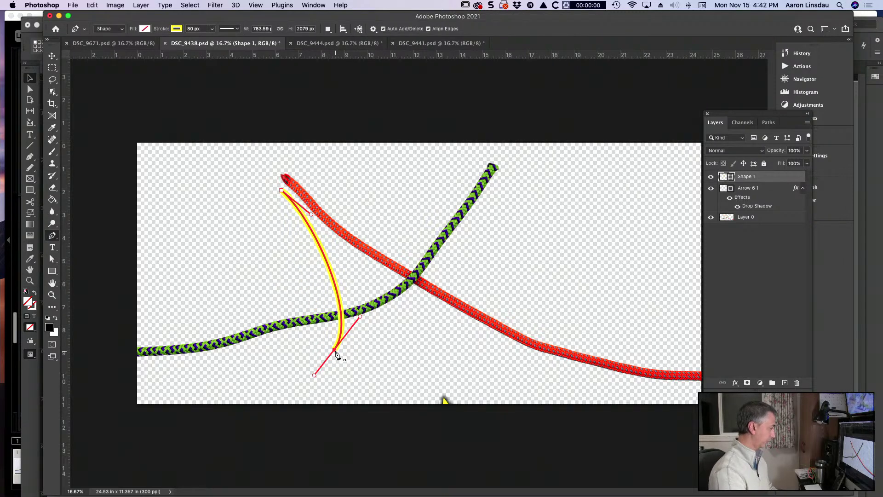
mouse_move(243, 294)
mouse_down()
mouse_move(253, 258)
mouse_move(239, 240)
mouse_move(246, 214)
mouse_up()
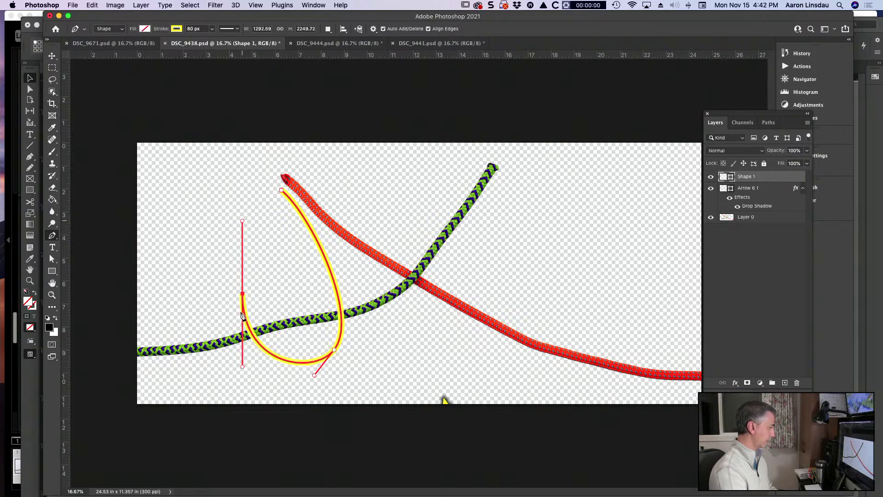
key(a)
drag(247, 289, 249, 286)
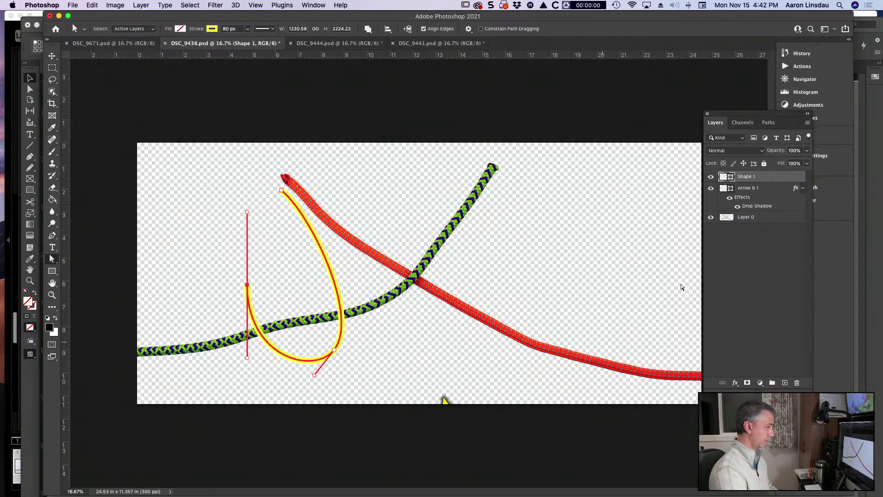
Move the Arrow 6 1 arrowhead to the hook's open end and rotate it about 159° to point upward
double_click(750, 188)
drag(449, 410, 374, 325)
key(ctrl+z)
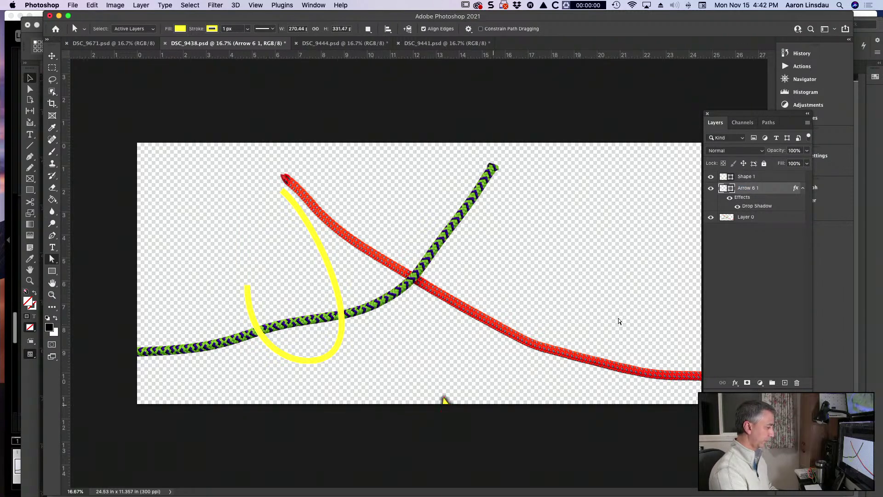
key(v)
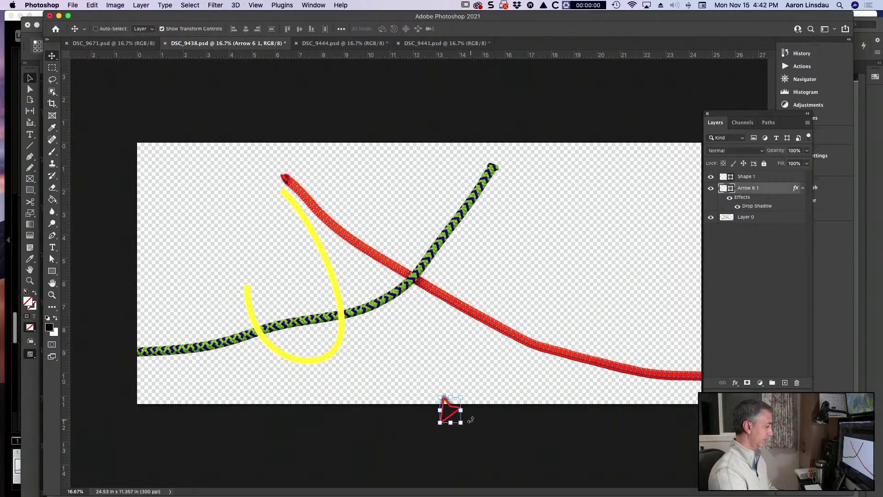
drag(453, 417, 251, 282)
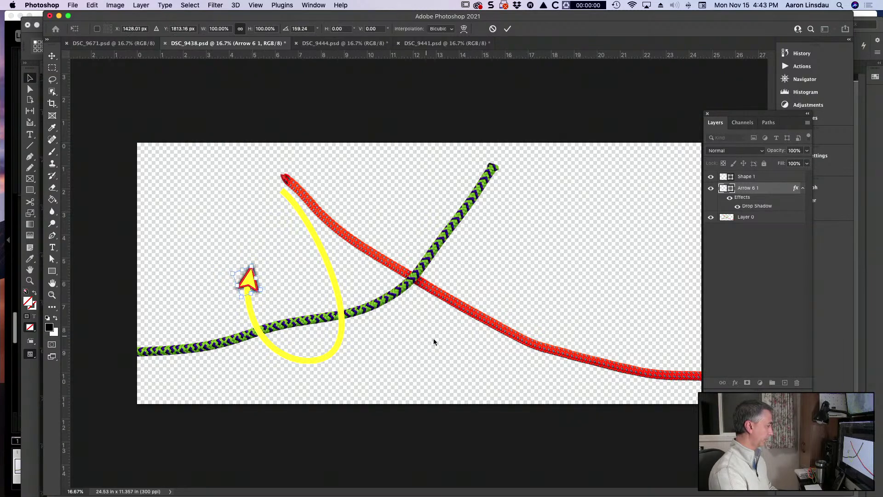
key(Return)
Adjust the starting anchor and handle of the Shape 1 curve so it bends away from the orange rope's end
scroll(256, 295, up, 3)
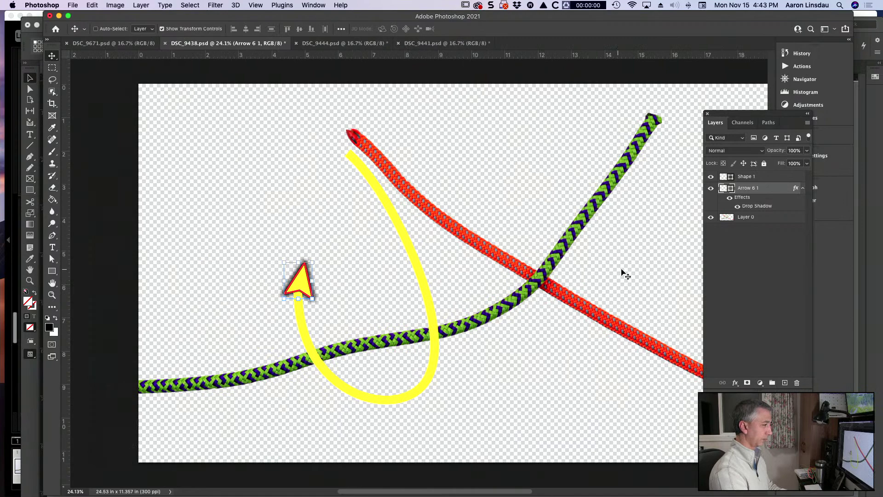
click(747, 271)
click(356, 316)
click(509, 172)
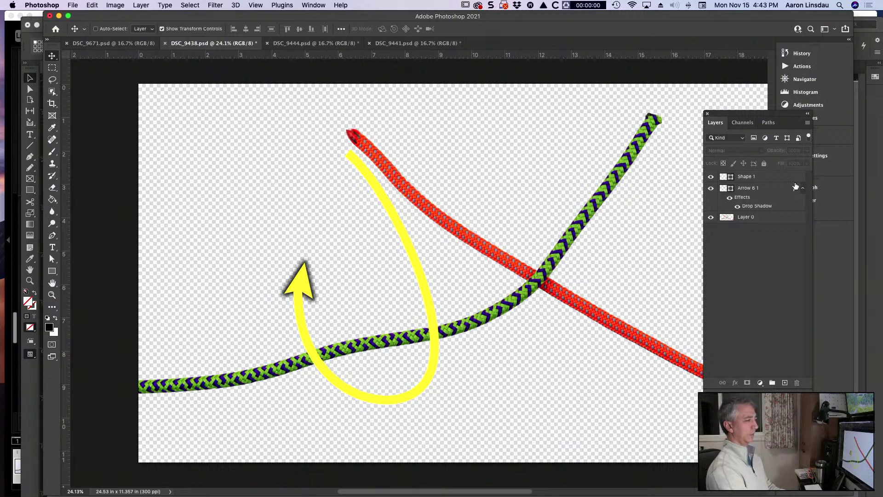
click(763, 180)
key(a)
click(363, 169)
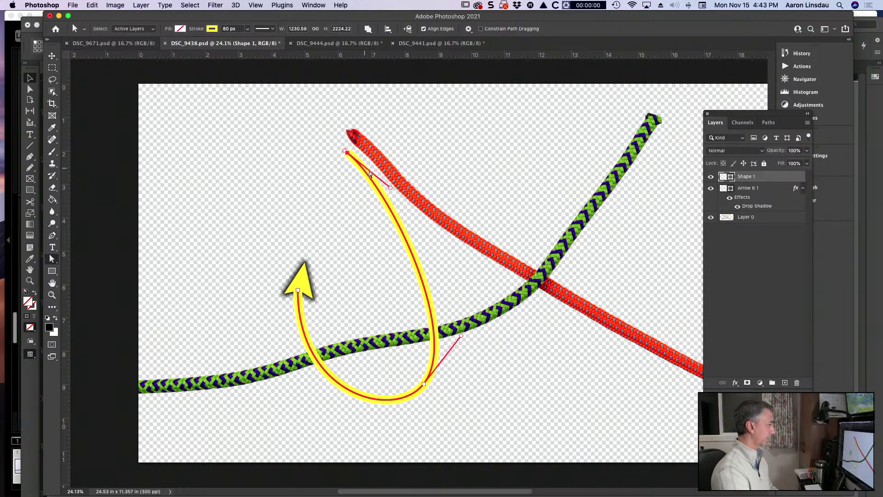
drag(391, 190, 351, 212)
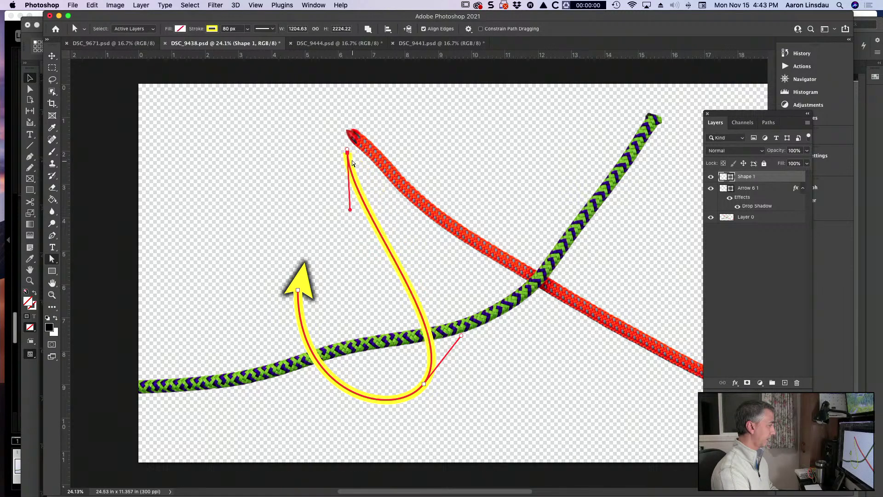
drag(347, 153, 361, 166)
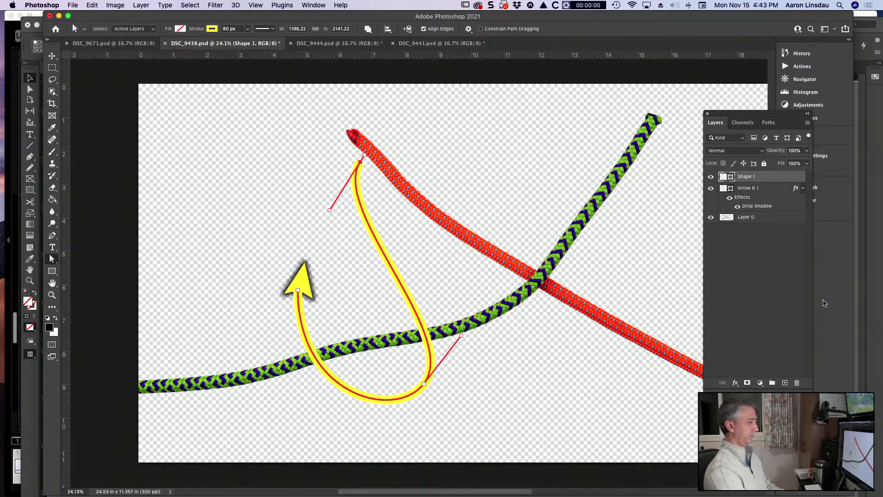
Add a drop shadow to the Shape 1 layer with Darken blending, 100% opacity, 40% spread and 70 px size
click(762, 288)
double_click(792, 179)
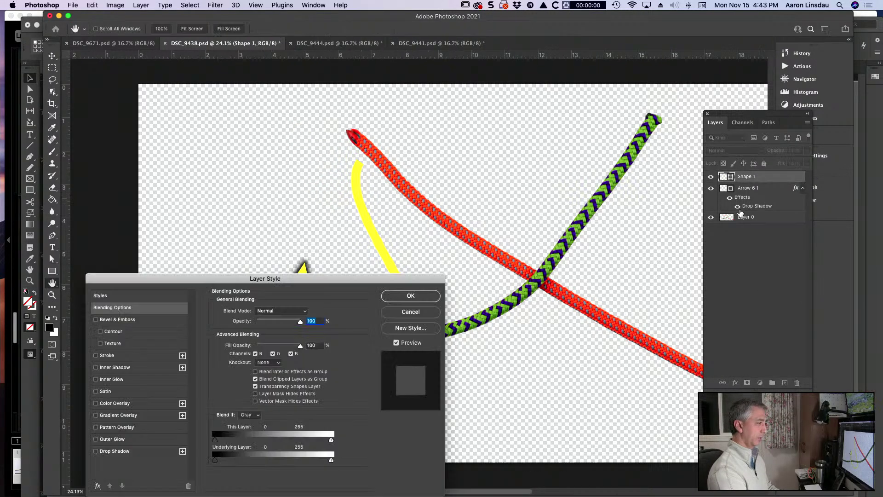
click(116, 452)
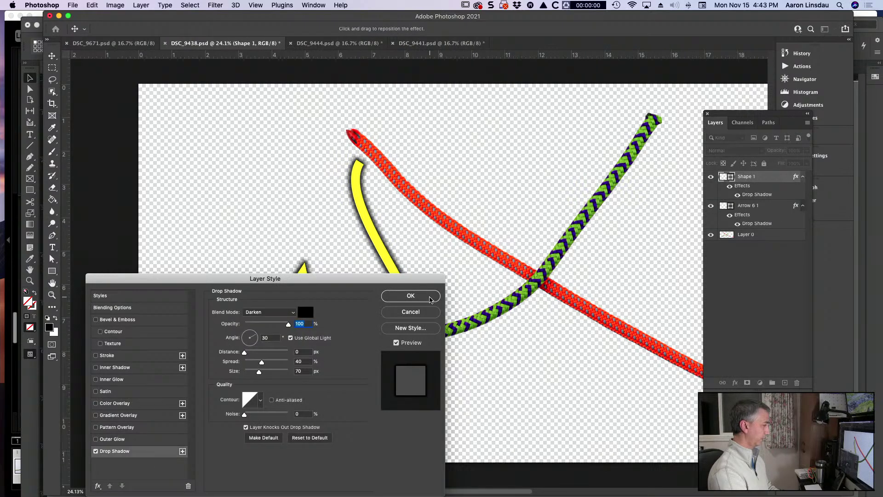
click(431, 296)
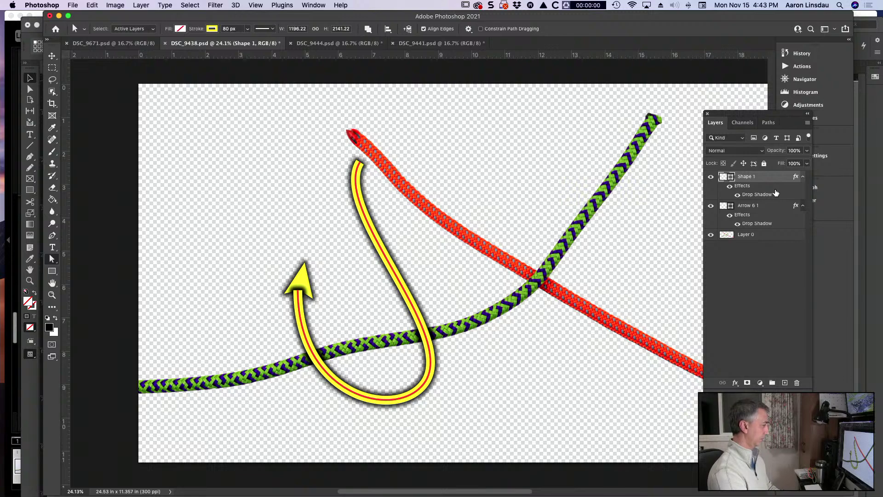
Separate Shape 1's drop shadow into its own layer and add a layer mask to that layer
scroll(644, 264, up, 2)
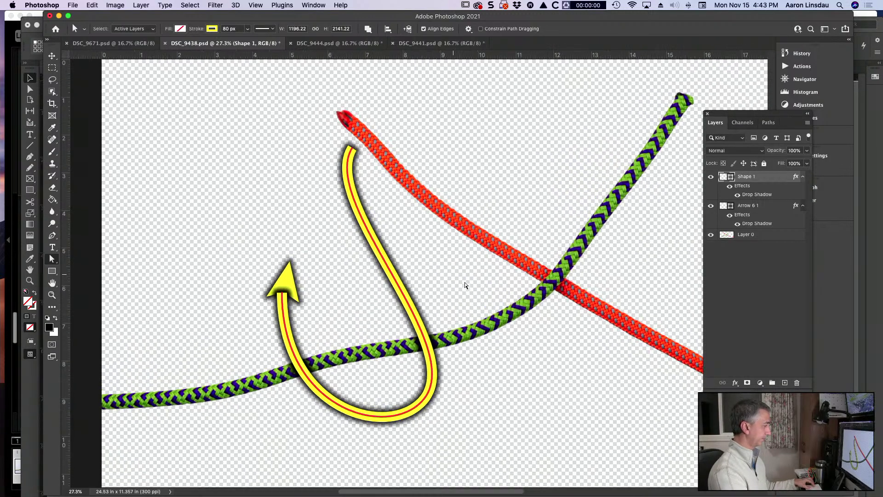
right_click(764, 197)
click(790, 348)
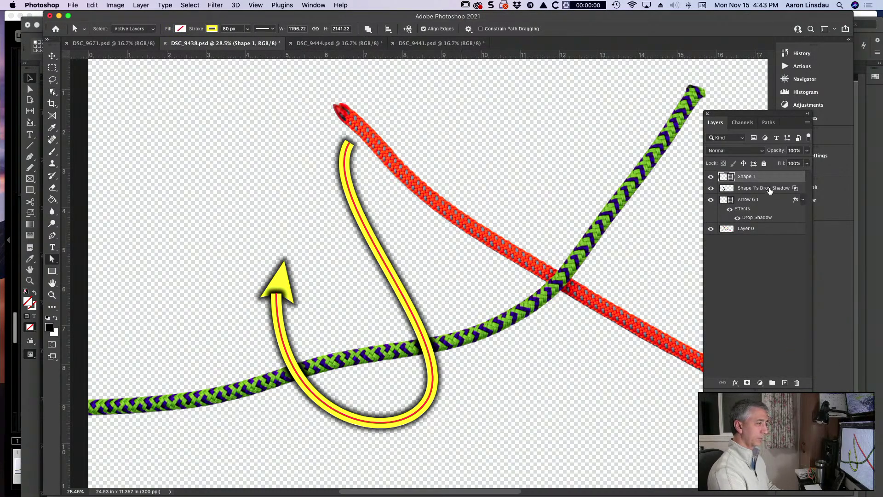
click(768, 188)
click(748, 382)
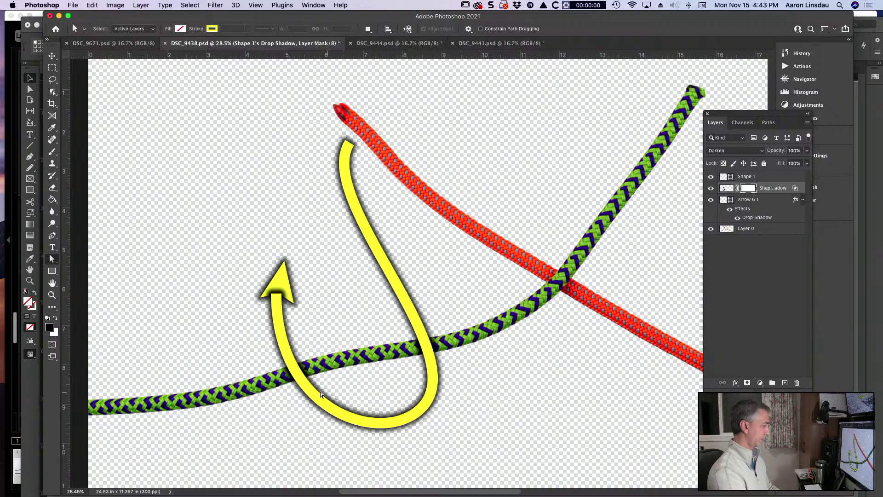
Paint black on the shadow layer's mask with an enlarged brush where the hook crosses the green rope below the arrowhead
scroll(329, 395, up, 5)
scroll(285, 387, down, 2)
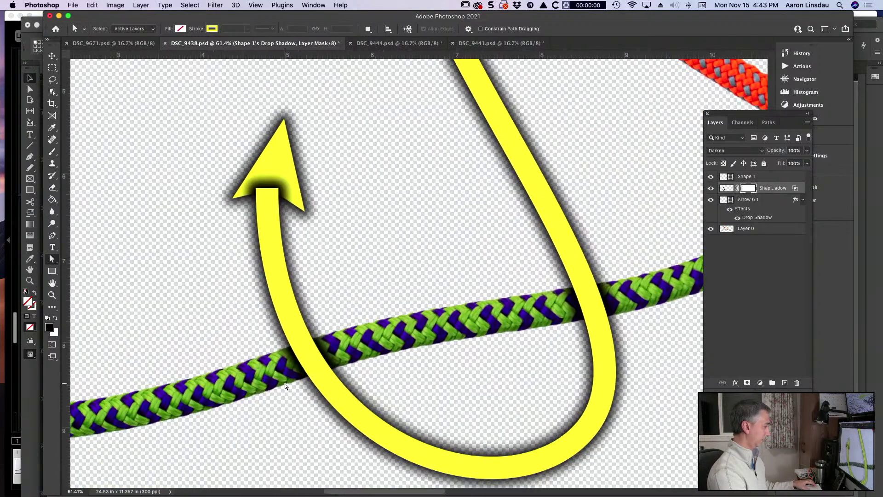
scroll(285, 387, left, 2)
key(b)
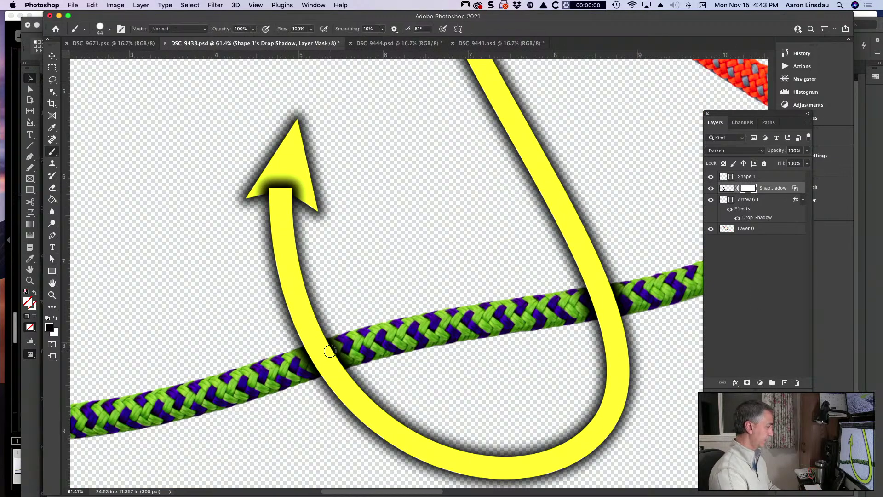
key(bracketright)
key(bracketright)
key(bracketright)
key(bracketright)
key(bracketright)
key(bracketright)
drag(322, 352, 310, 357)
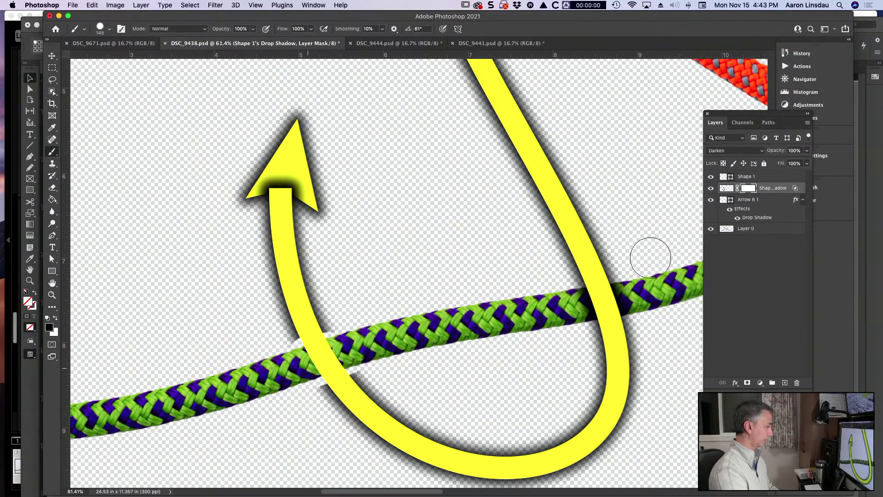
Add a layer mask to Shape 1 and hide the yellow line over the green rope at the crossing below the arrowhead
click(753, 180)
click(747, 382)
key(bracketleft)
mouse_move(316, 355)
mouse_down()
mouse_move(294, 362)
mouse_move(332, 343)
mouse_move(313, 359)
mouse_move(329, 369)
mouse_move(322, 368)
mouse_move(350, 359)
mouse_up()
Refine the Shape 1 mask with a smaller brush so the yellow line meets both edges of the green rope
scroll(349, 360, up, 3)
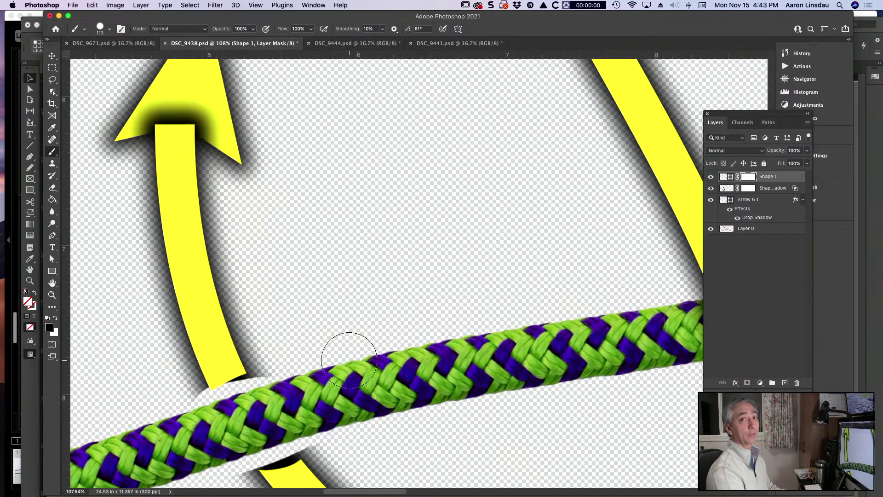
scroll(348, 359, down, 4)
scroll(349, 360, left, 4)
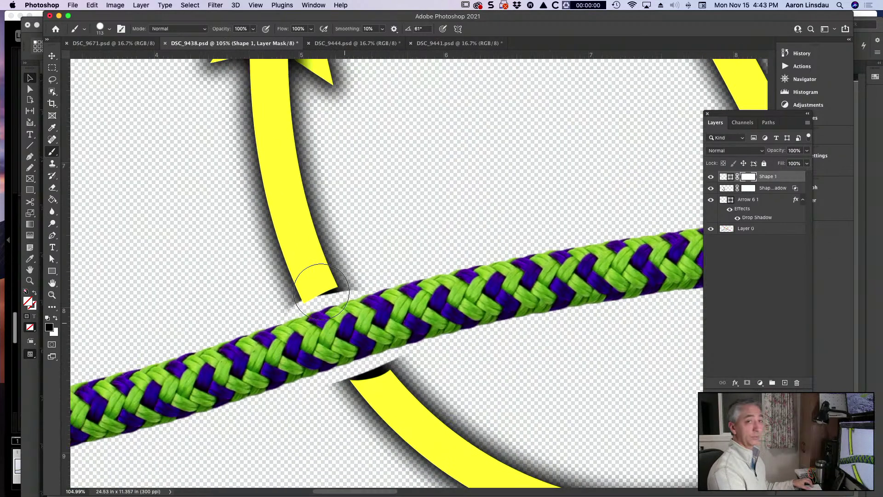
scroll(321, 291, down, 1)
mouse_move(332, 291)
mouse_down()
mouse_move(310, 294)
mouse_move(336, 286)
mouse_move(311, 298)
mouse_move(305, 267)
mouse_move(286, 276)
mouse_up()
key(x)
scroll(311, 299, up, 5)
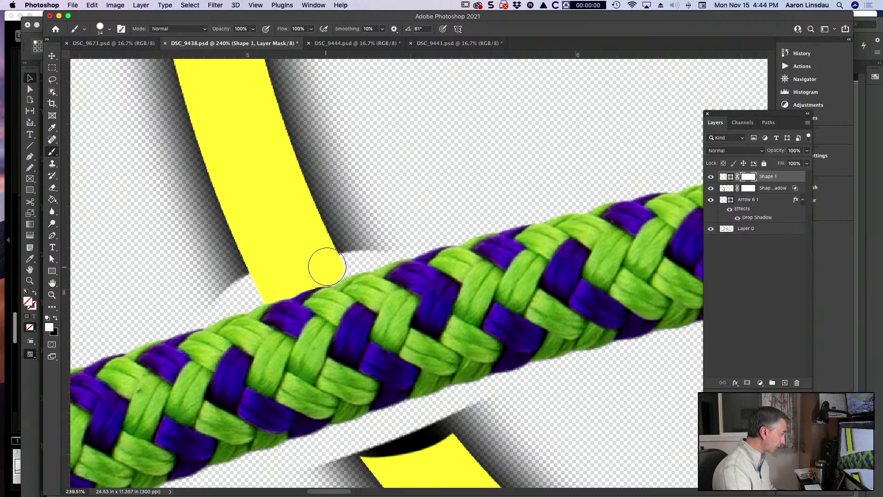
scroll(317, 281, down, 3)
mouse_move(404, 385)
mouse_down()
mouse_move(373, 383)
mouse_move(356, 362)
mouse_move(335, 366)
mouse_move(388, 356)
mouse_move(369, 356)
mouse_up()
mouse_move(361, 358)
mouse_down()
mouse_move(454, 331)
mouse_move(385, 371)
mouse_up()
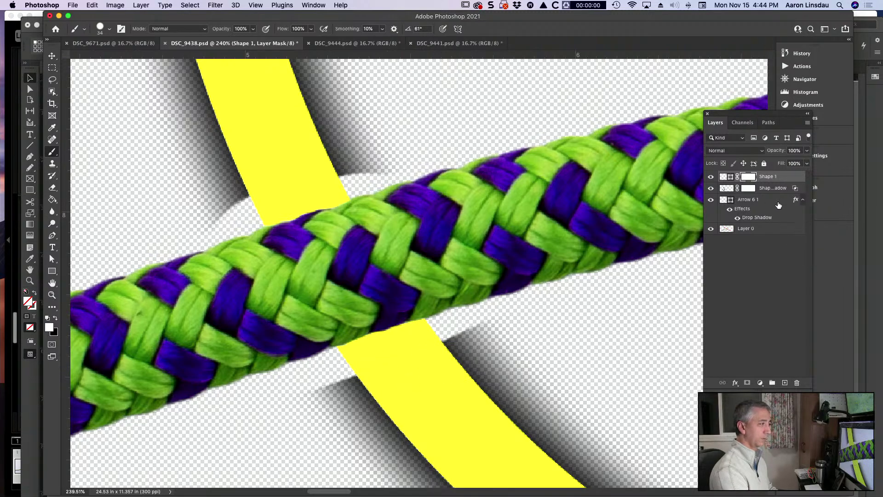
mouse_move(727, 188)
mouse_down()
mouse_move(725, 219)
mouse_move(728, 188)
mouse_up()
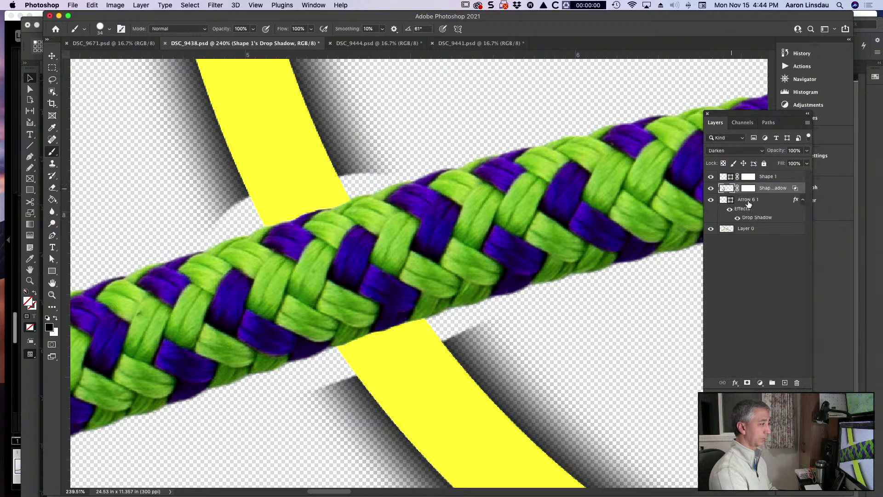
drag(479, 341, 443, 346)
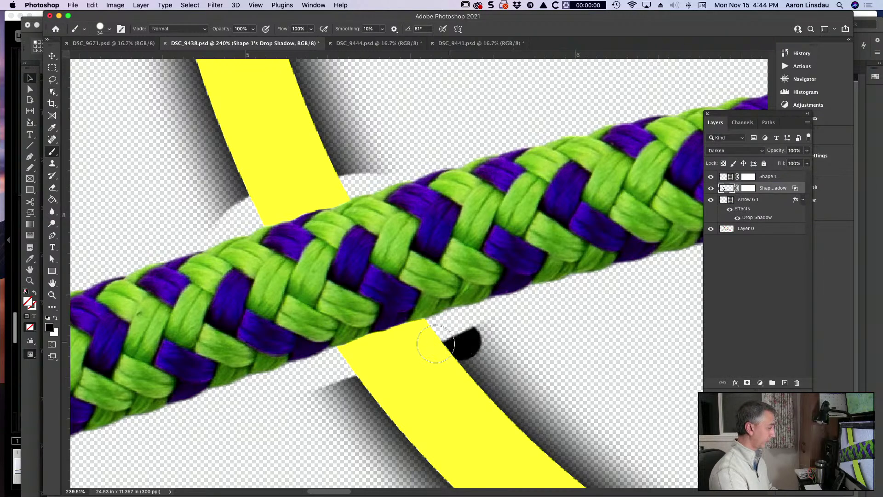
key(super+z)
Paint white on the drop shadow layer's mask to restore the shadow up to both edges of the green rope
click(748, 189)
key(x)
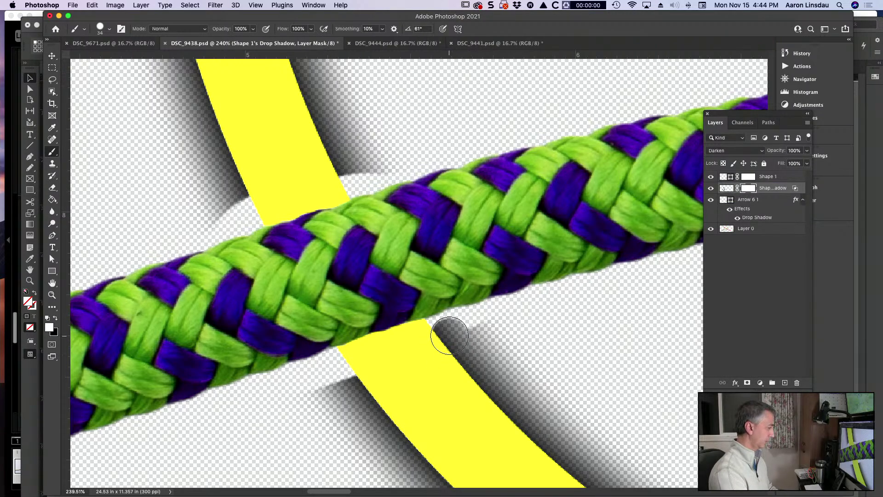
mouse_move(444, 331)
mouse_down()
mouse_move(480, 322)
mouse_move(467, 335)
mouse_up()
mouse_move(343, 368)
mouse_down()
mouse_move(324, 384)
mouse_move(340, 368)
mouse_move(258, 400)
mouse_move(340, 381)
mouse_move(334, 367)
mouse_up()
mouse_move(212, 211)
mouse_down()
mouse_move(244, 216)
mouse_move(272, 197)
mouse_move(394, 157)
mouse_move(362, 175)
mouse_up()
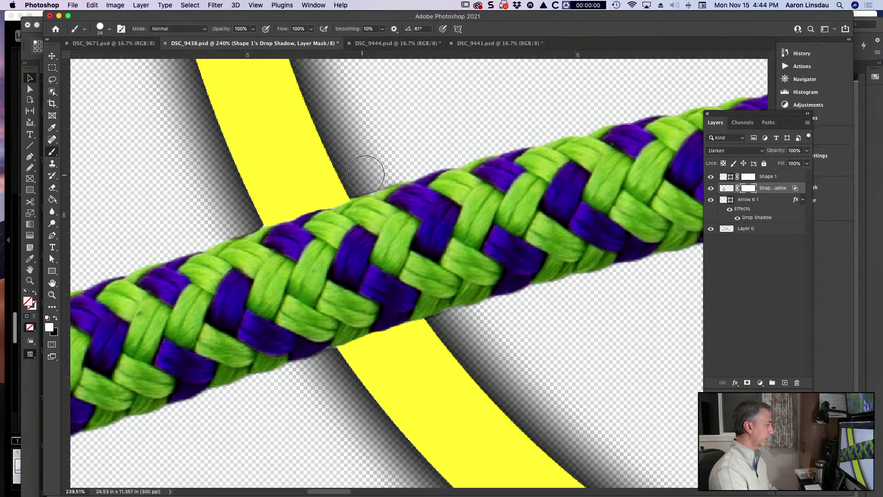
key(super+0)
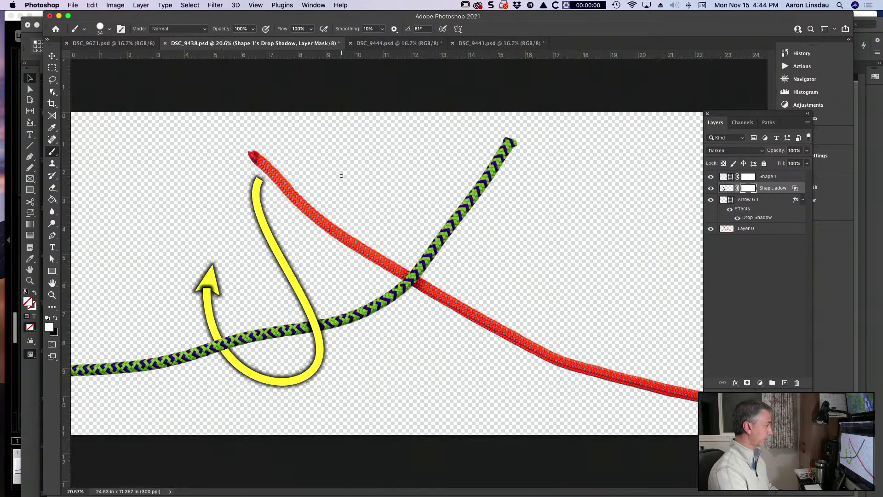
scroll(216, 279, up, 5)
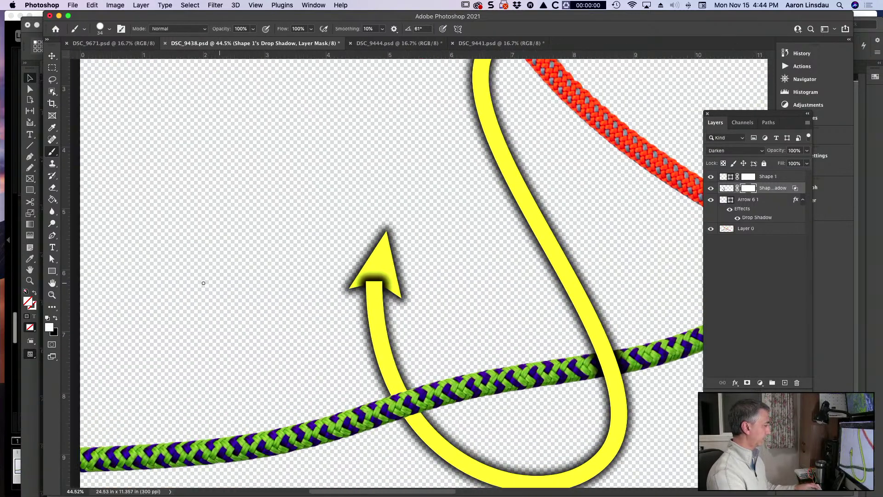
Place Shape 1's drop shadow layer below Arrow 6 1, then rotate and shift the arrowhead to line up with the hook's end
scroll(306, 287, up, 2)
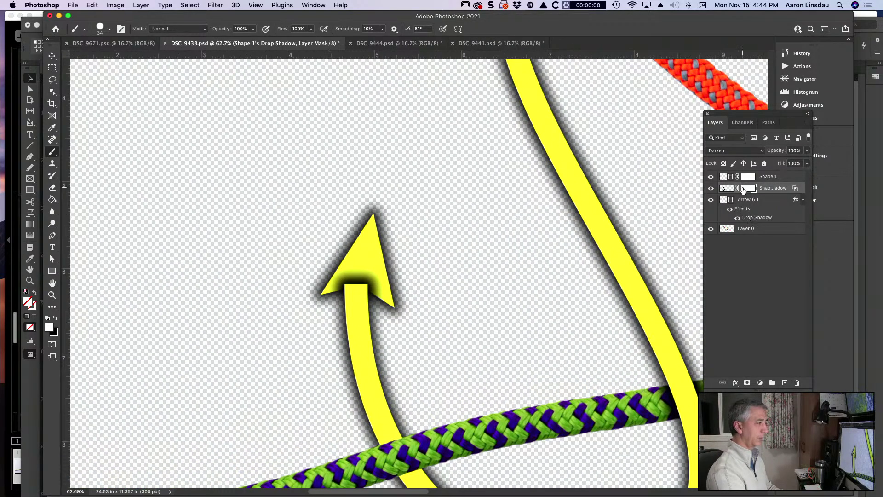
drag(729, 189, 731, 222)
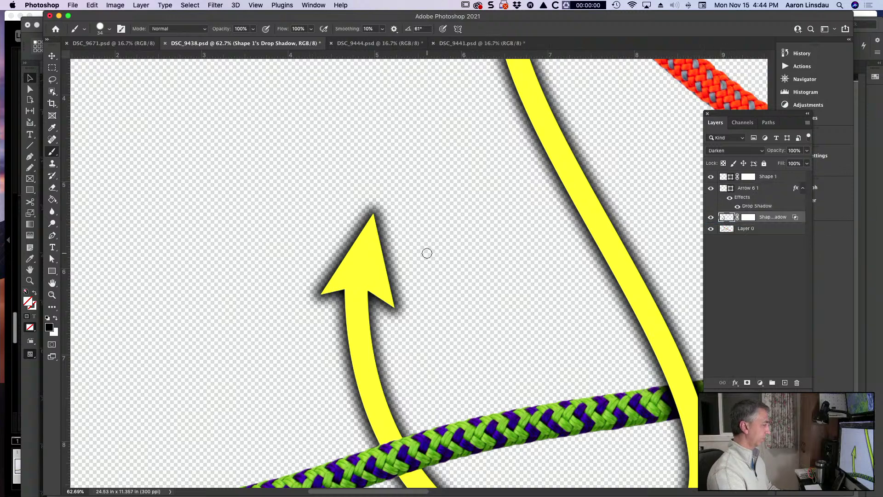
click(747, 187)
key(v)
drag(357, 270, 353, 268)
drag(394, 208, 392, 195)
mouse_move(365, 240)
mouse_down()
mouse_move(367, 233)
mouse_move(364, 244)
mouse_up()
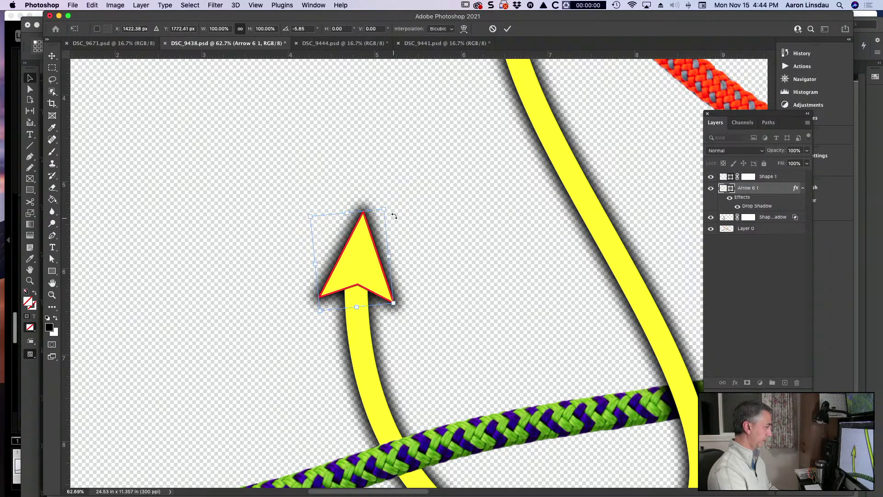
drag(395, 208, 392, 203)
drag(363, 257, 362, 263)
key(Return)
scroll(538, 291, down, 5)
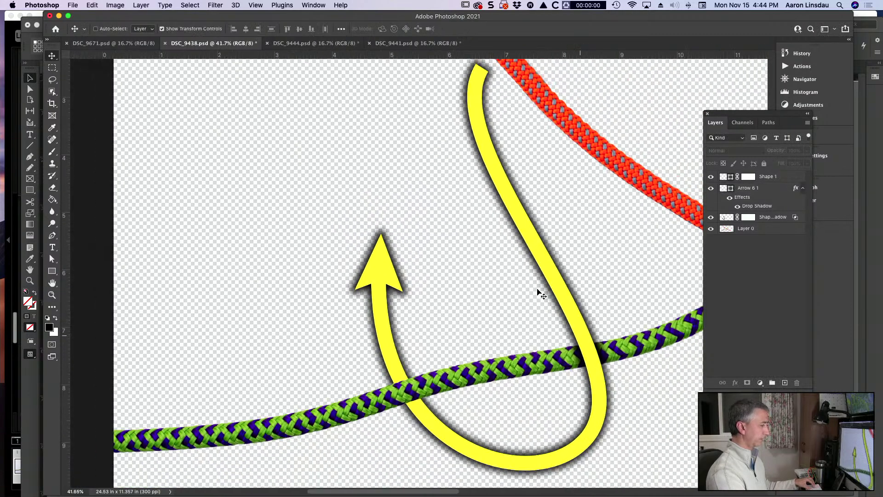
scroll(542, 294, right, 5)
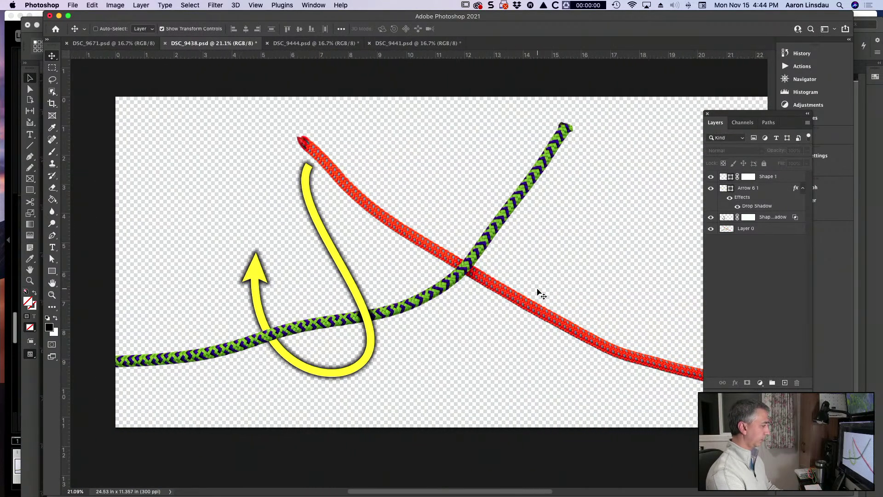
Check the photo order in the InDesign layout and place the DSC_9441.psd document ahead of DSC_9444.psd in Photoshop
key(super+Tab)
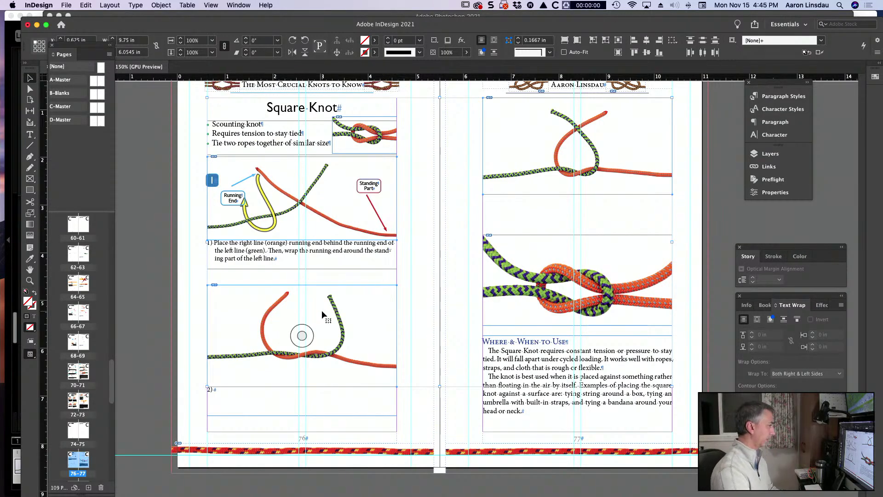
key(super+Tab)
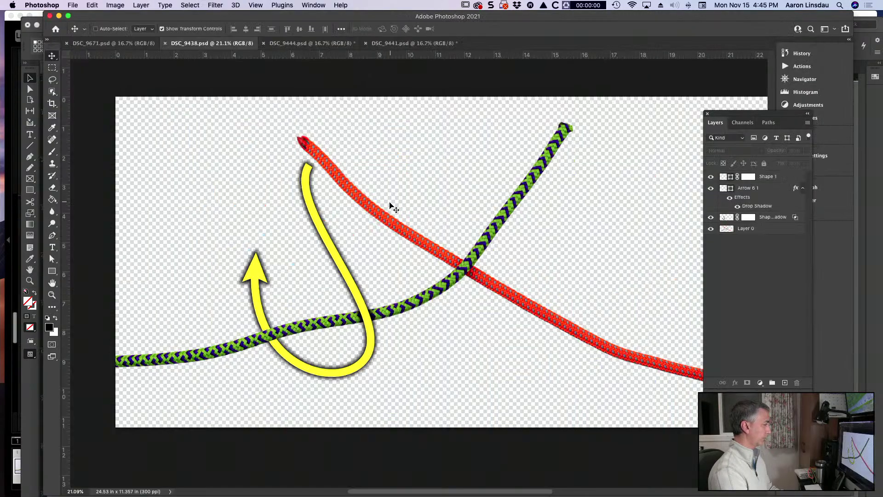
click(309, 43)
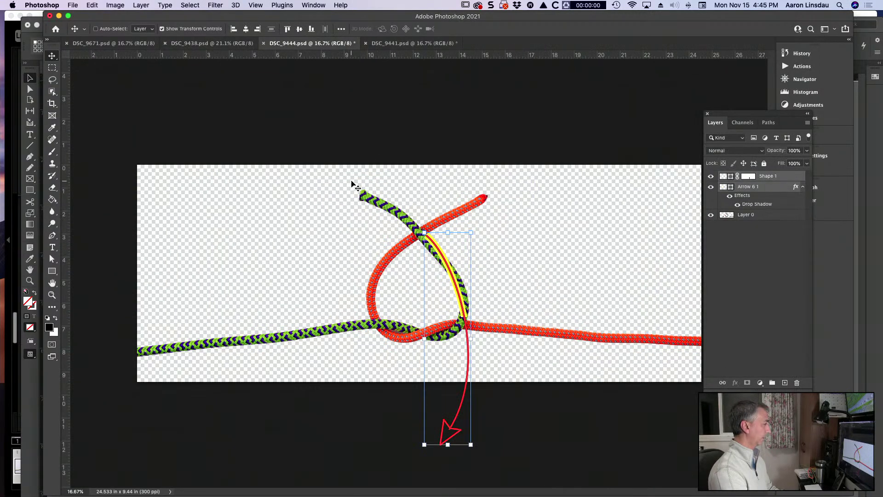
click(414, 43)
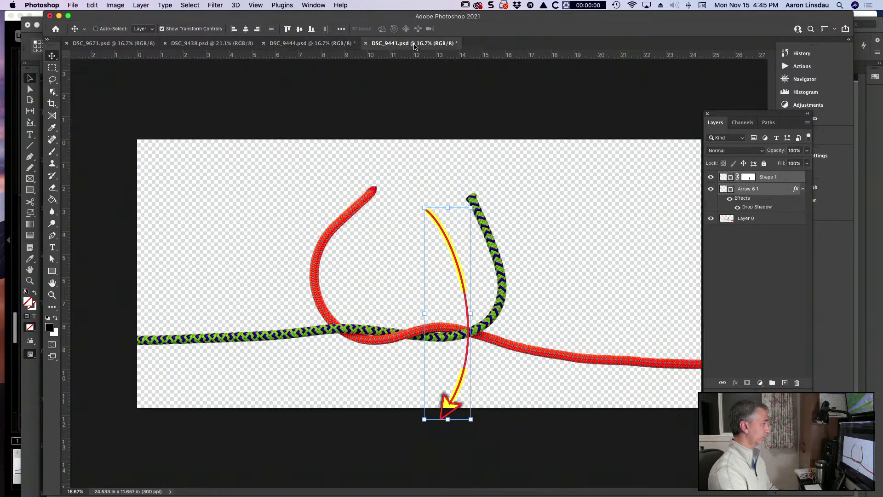
drag(420, 44, 313, 43)
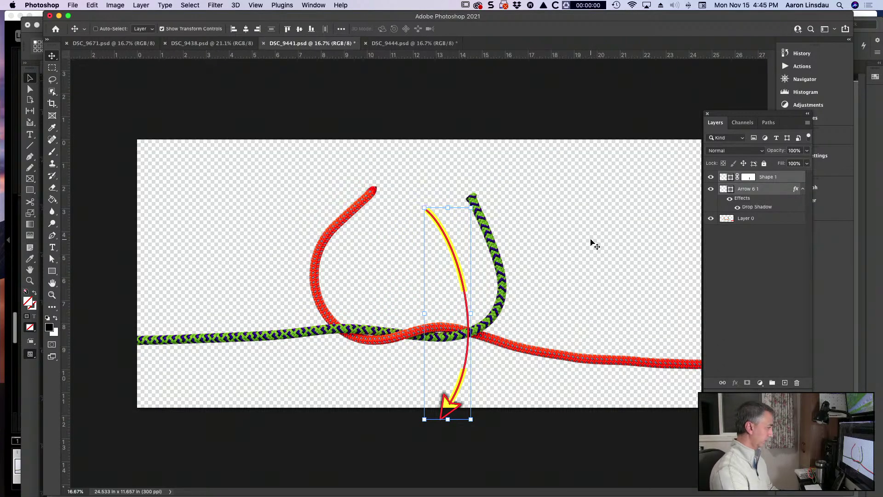
key(super+Tab)
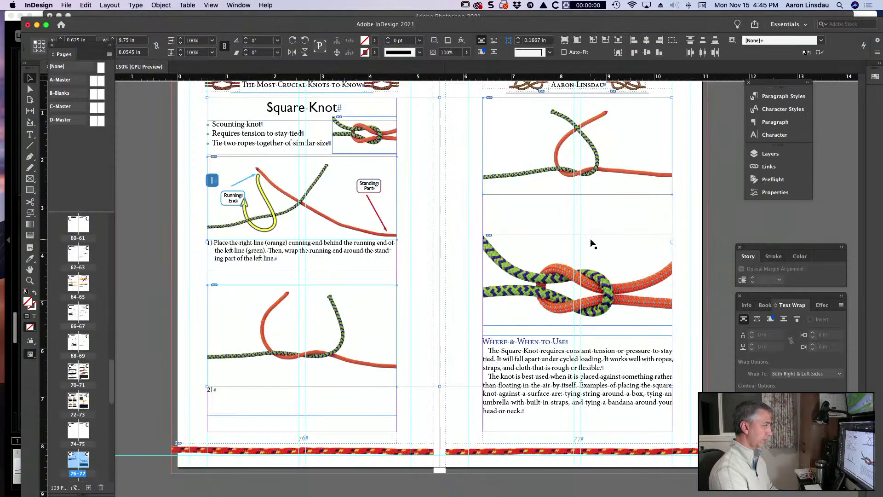
key(super+Tab)
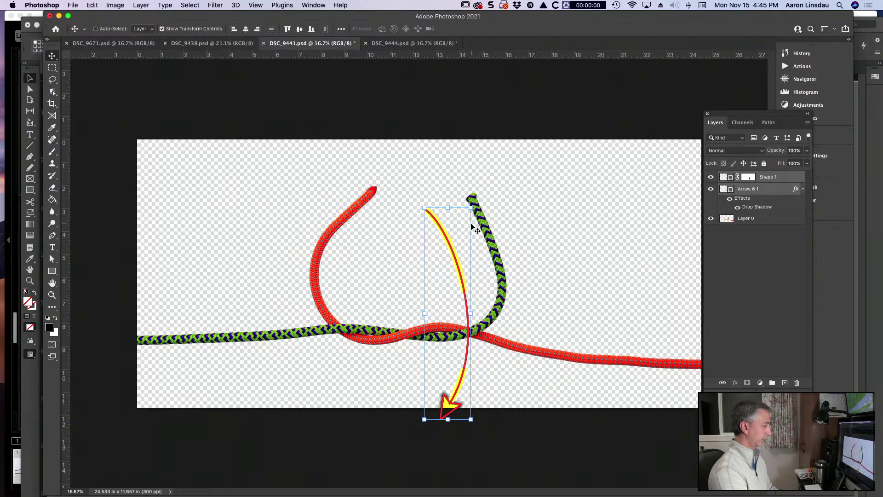
Delete the layer mask from Shape 1 in DSC_9441.psd
click(748, 177)
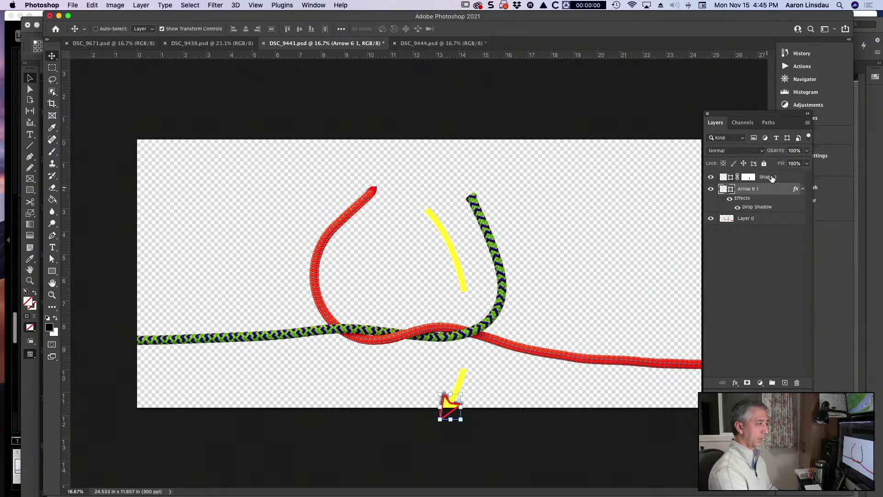
click(798, 383)
click(524, 177)
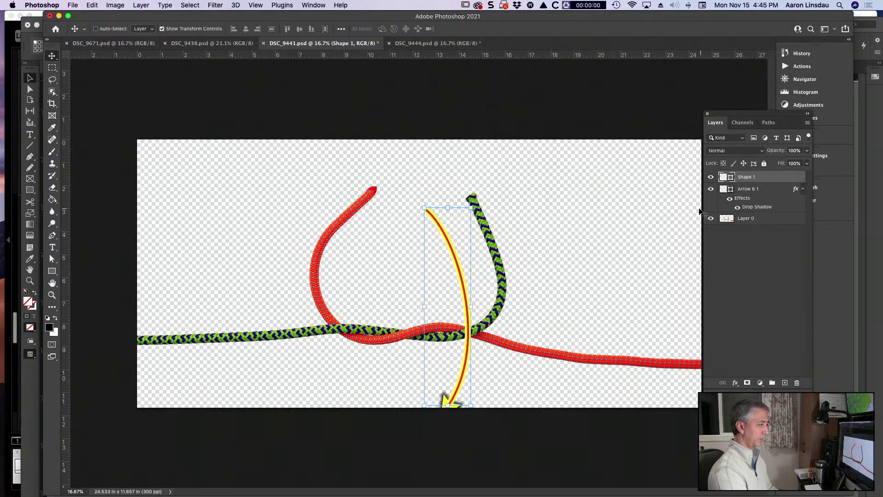
Move the arrowhead beyond the green rope's upper end and reshape the yellow line to run from the red rope's end to it
click(726, 189)
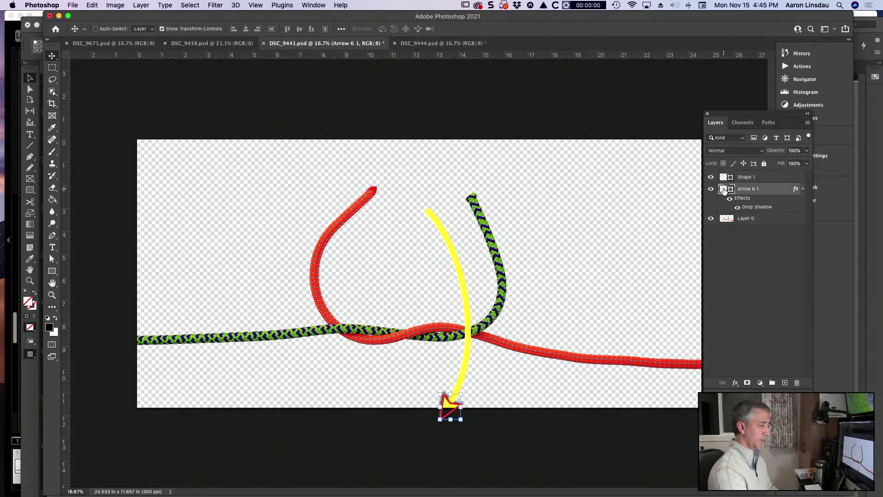
drag(452, 424, 519, 231)
click(742, 261)
click(731, 174)
drag(429, 212, 383, 195)
drag(449, 405, 520, 263)
drag(561, 198, 450, 203)
drag(525, 268, 516, 239)
click(780, 253)
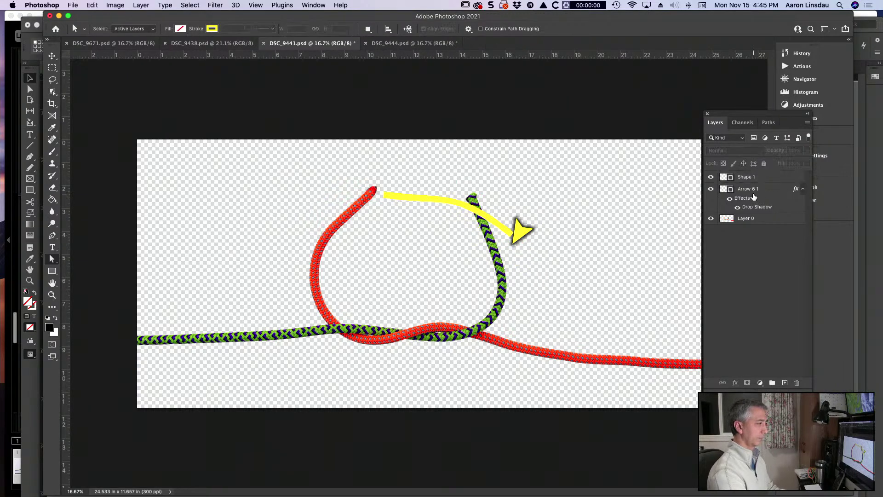
Rotate the Arrow 6 1 arrowhead to point along the yellow line, down and away from the green rope, and reposition it
click(522, 233)
scroll(548, 248, up, 5)
scroll(543, 230, right, 5)
scroll(543, 230, up, 2)
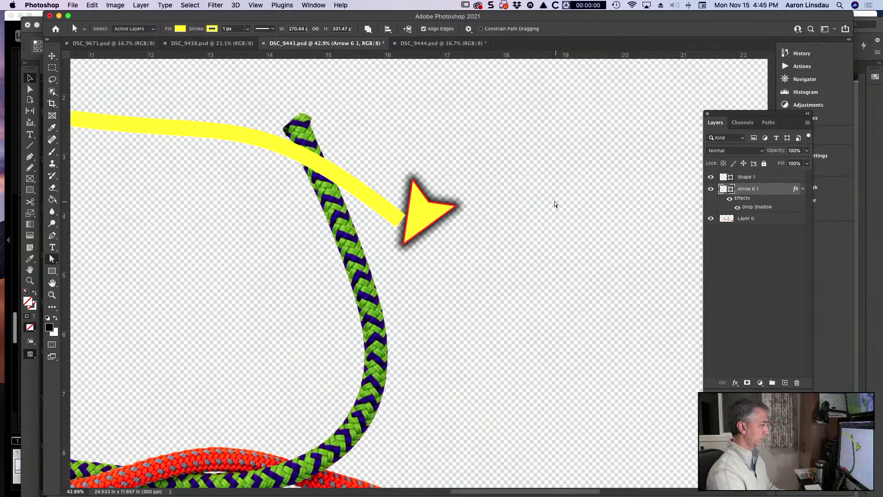
key(super+t)
drag(465, 172, 384, 141)
drag(431, 226, 425, 236)
Extend the end point of the Shape 1 line into the base of the arrowhead
click(738, 180)
click(419, 227)
mouse_move(419, 226)
mouse_down()
mouse_move(413, 220)
mouse_move(449, 250)
mouse_move(433, 240)
mouse_up()
click(750, 261)
click(749, 189)
key(v)
click(778, 261)
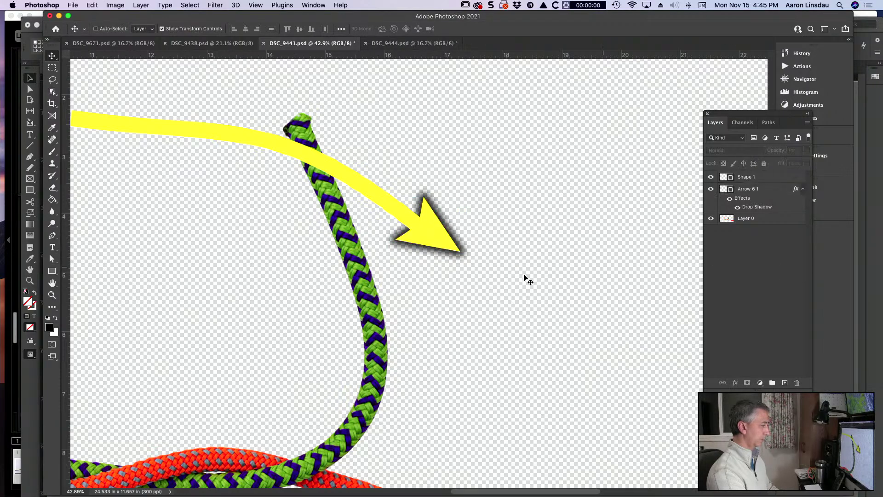
Compare the whole arrow in DSC_9441.psd with the knot sequence in the InDesign Square Knot spread
key(super+0)
scroll(458, 280, up, 3)
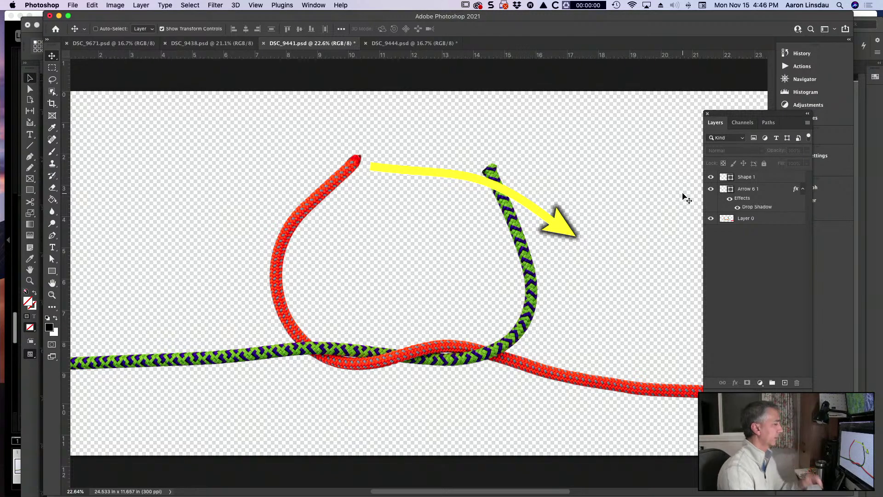
key(super+Tab)
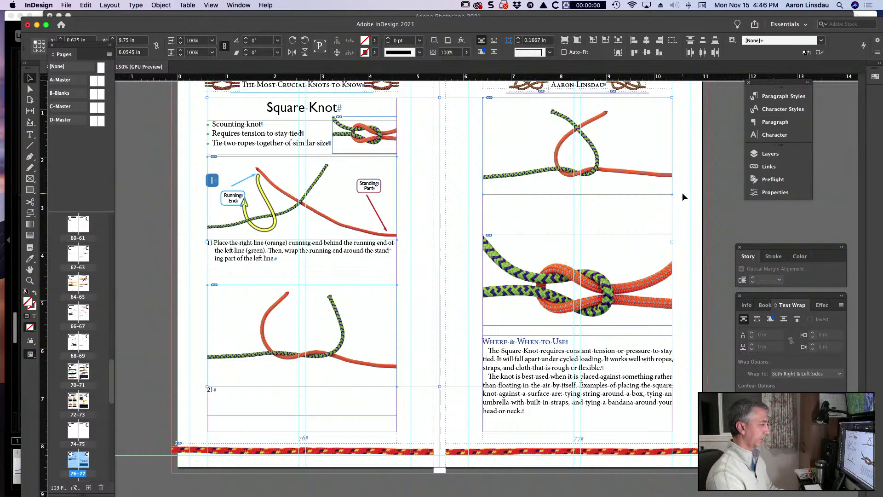
key(super+Tab)
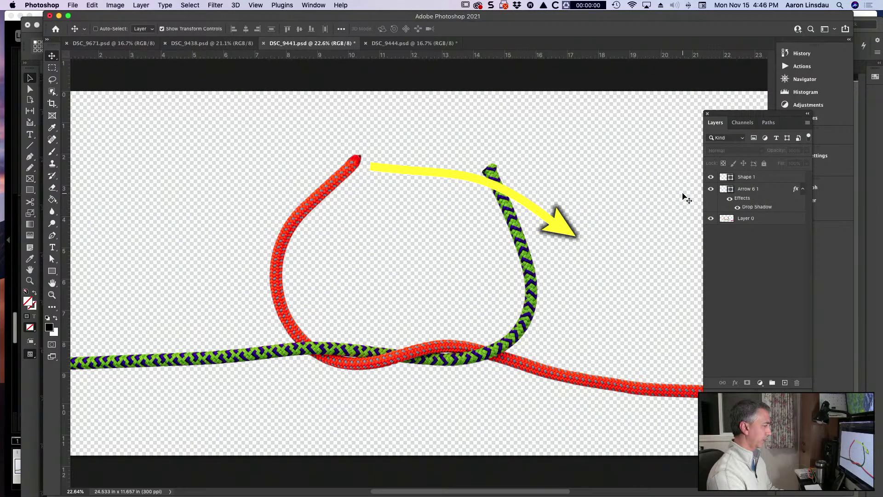
key(super+Tab)
key(super+Tab)
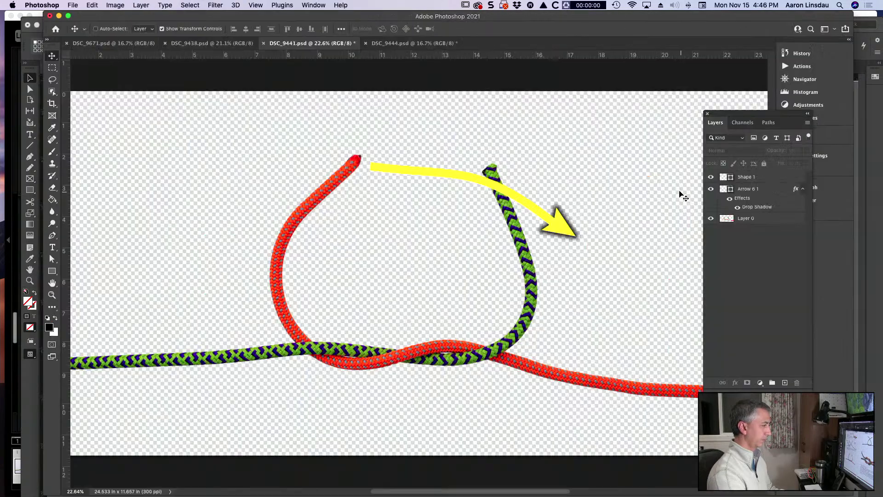
Add a Drop Shadow layer effect to the Shape 1 line
click(775, 180)
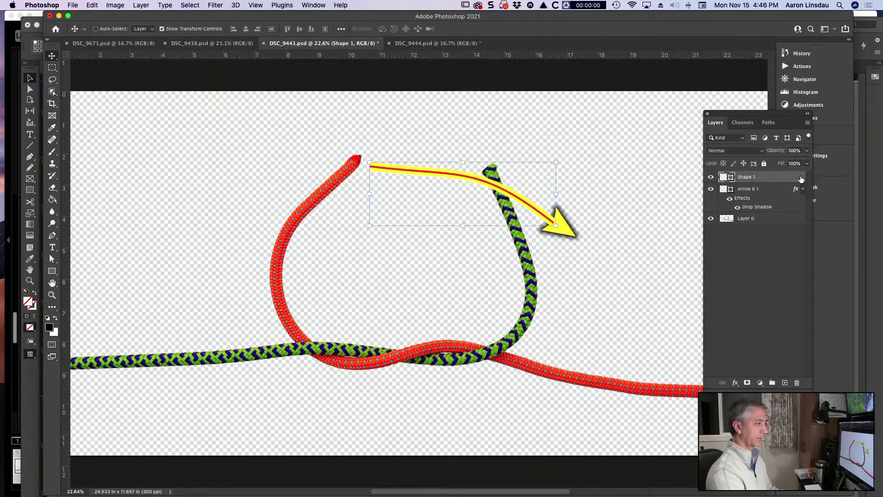
double_click(801, 178)
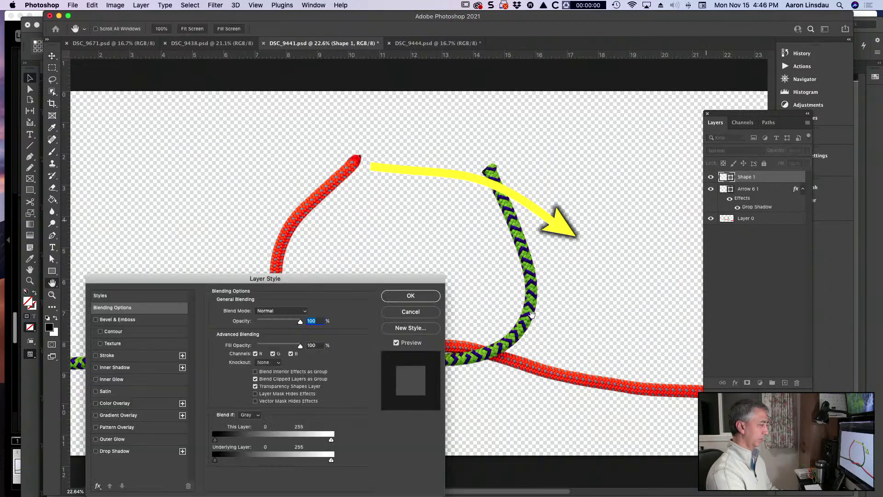
click(114, 450)
click(430, 294)
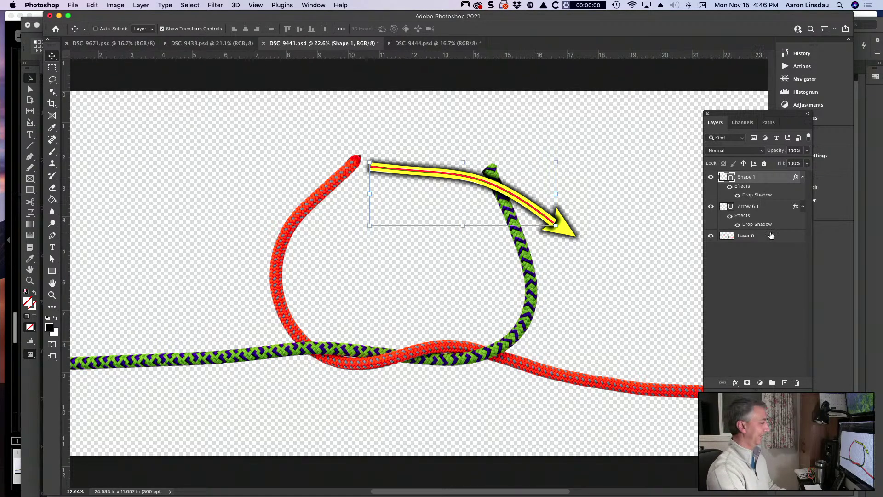
click(765, 290)
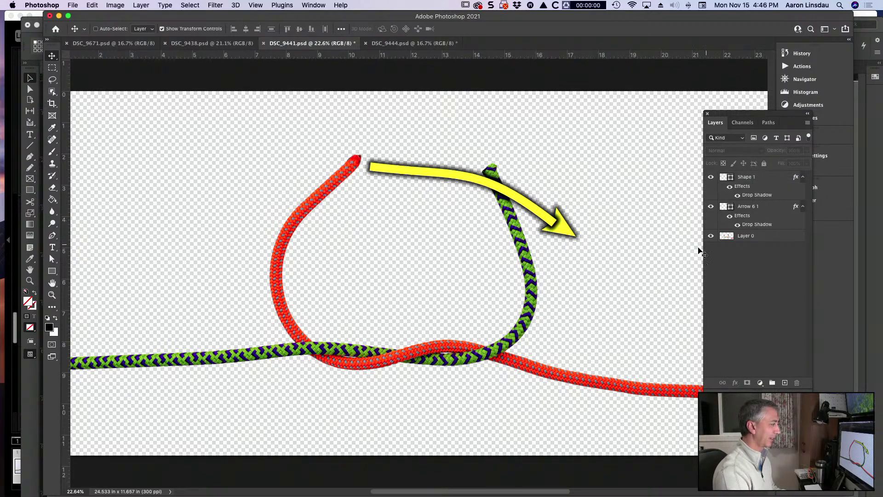
Reshape the Shape 1 curve so its middle bends lower and more evenly across the green rope
scroll(586, 262, up, 4)
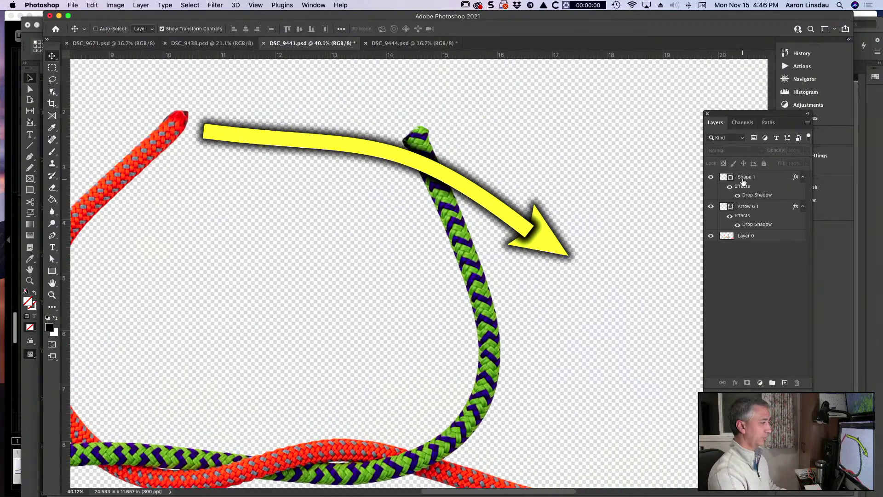
click(741, 179)
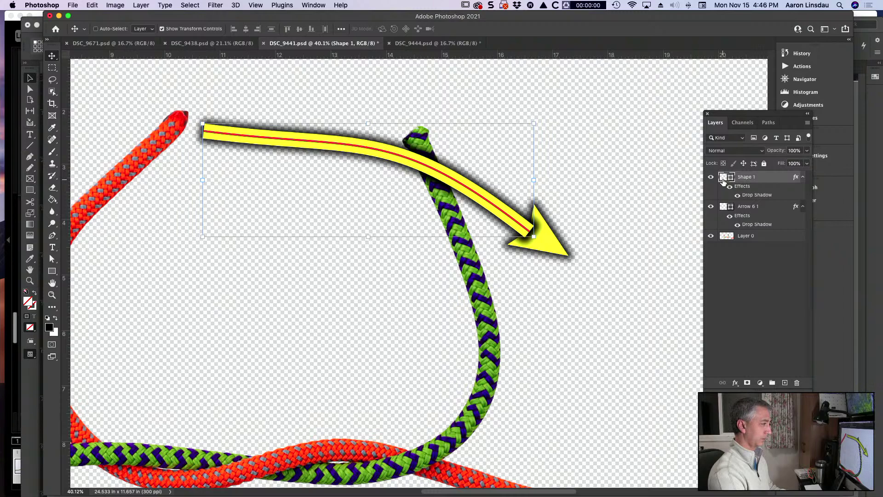
key(a)
click(374, 149)
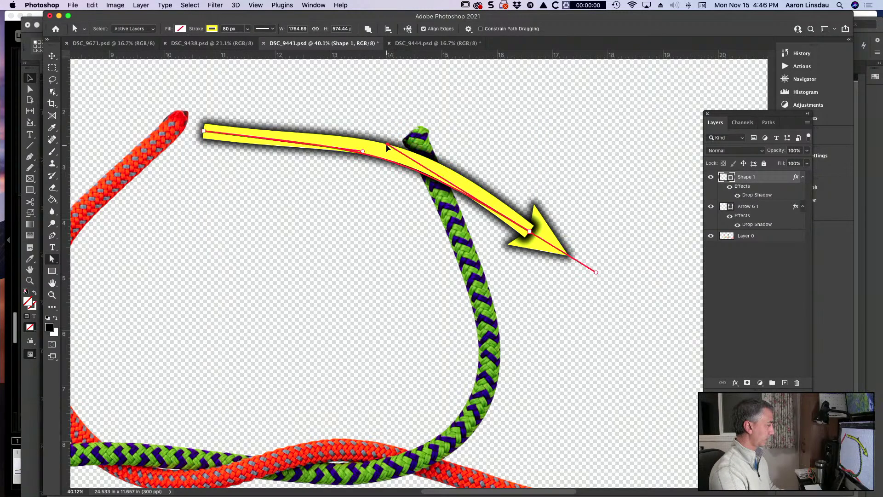
click(693, 280)
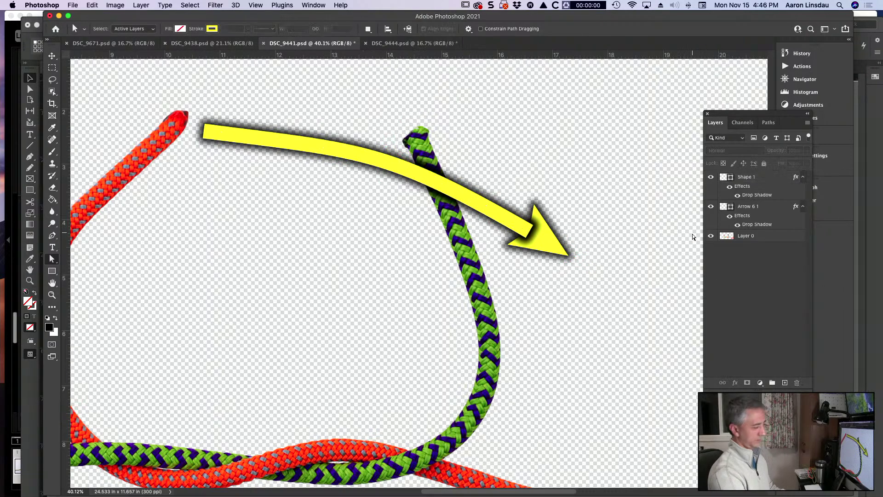
Nudge the Arrow 6 1 arrowhead slightly to align with the reshaped line's end
click(747, 206)
key(v)
drag(540, 244, 541, 246)
click(755, 265)
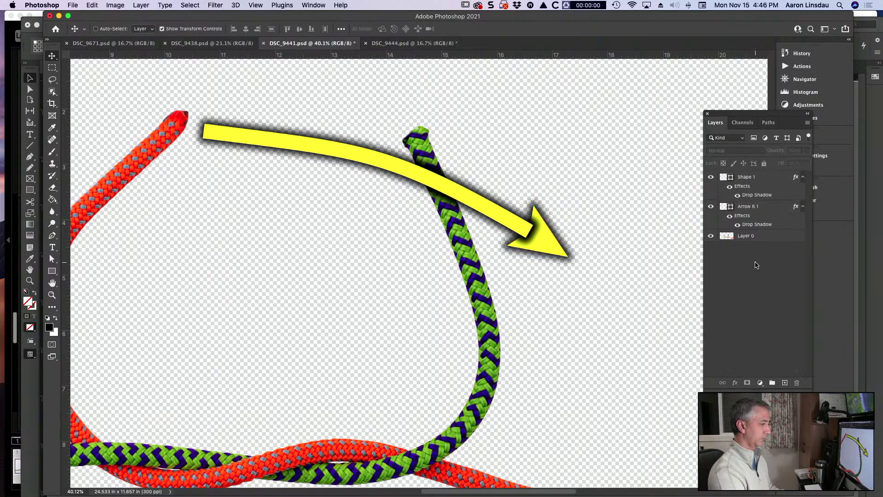
Separate Shape 1's drop shadow into its own layer and move that layer below Arrow 6 1
double_click(790, 176)
click(415, 299)
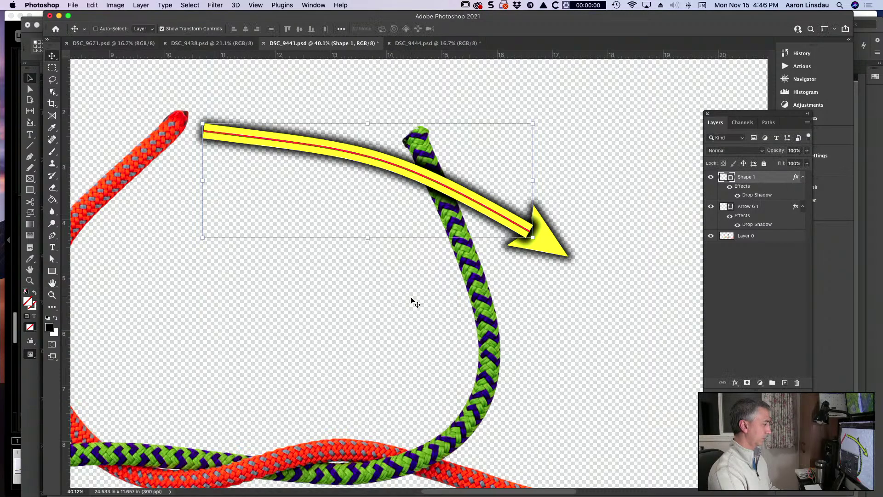
right_click(747, 194)
click(781, 346)
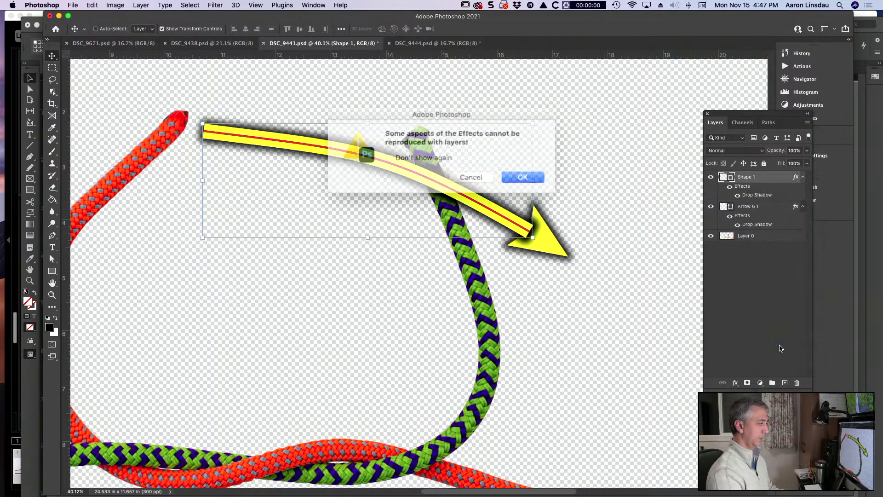
key(Return)
drag(727, 194, 728, 224)
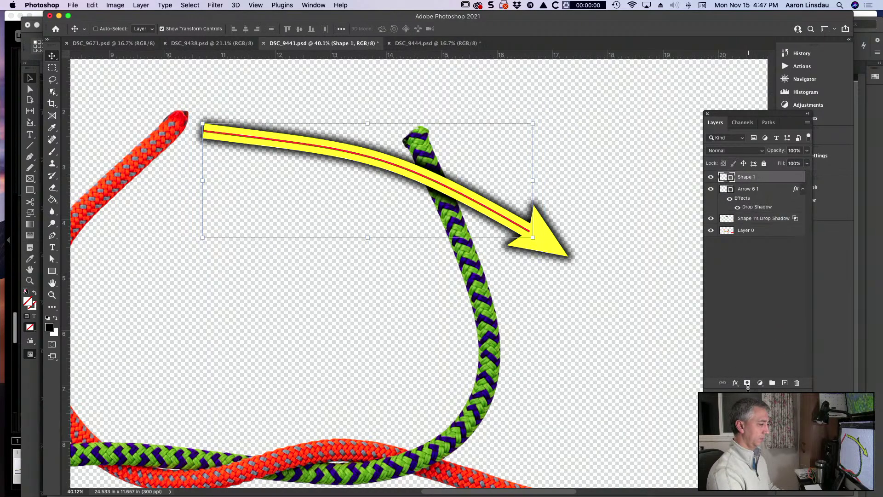
Add a layer mask to Shape 1 and paint black to hide the yellow line where it crosses the green rope
click(747, 384)
key(x)
key(b)
drag(429, 179, 444, 192)
key(x)
click(753, 218)
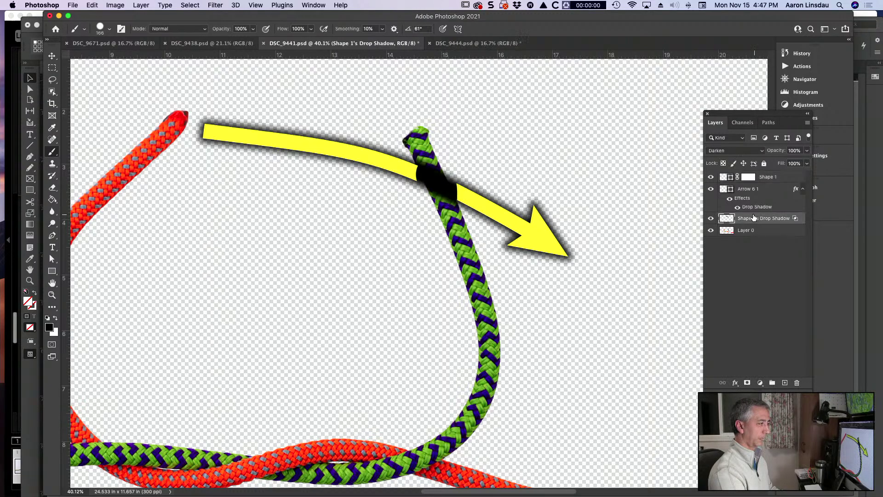
Add a layer mask to the separated drop shadow layer and paint black to hide the shadow where it crosses the green rope
click(747, 383)
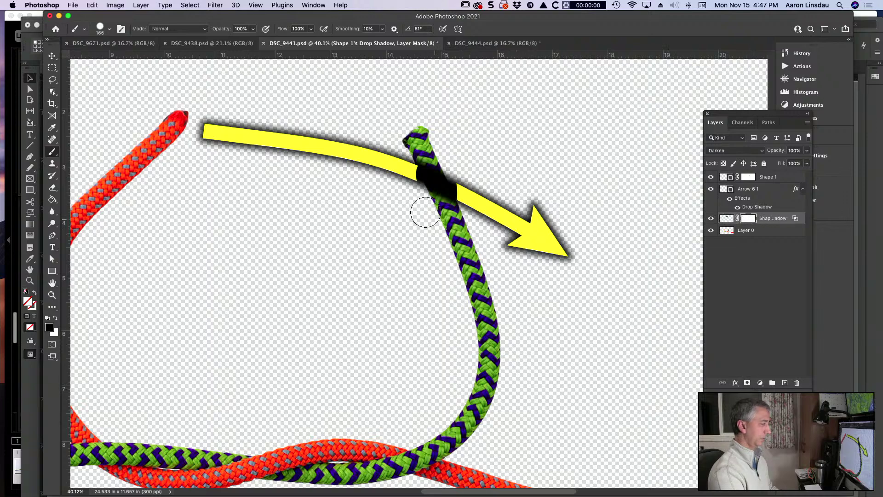
mouse_move(436, 175)
mouse_down()
mouse_move(428, 156)
mouse_move(440, 193)
mouse_up()
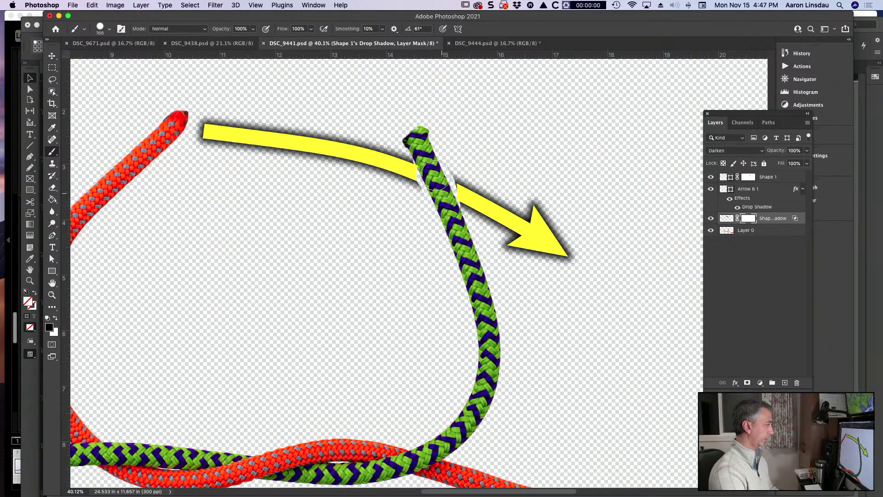
scroll(448, 210, up, 5)
scroll(448, 210, up, 1)
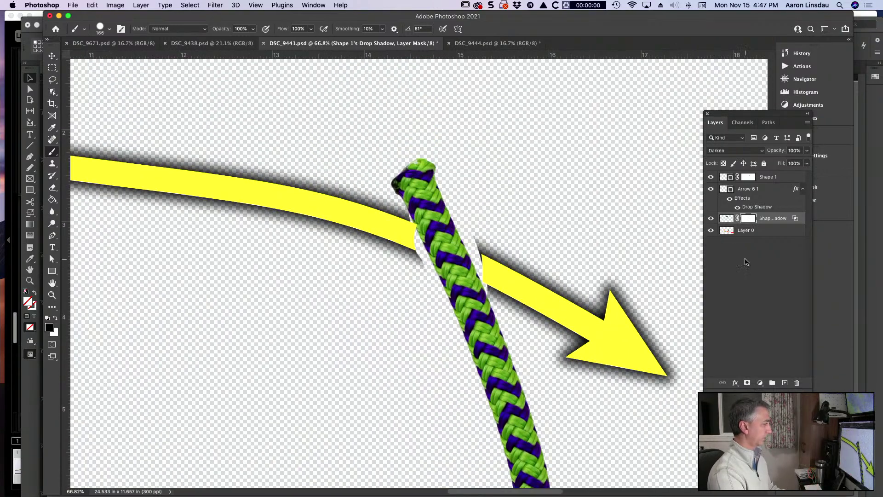
Paint white on the drop shadow layer's mask to restore the shadow right up to both edges of the green rope
click(755, 177)
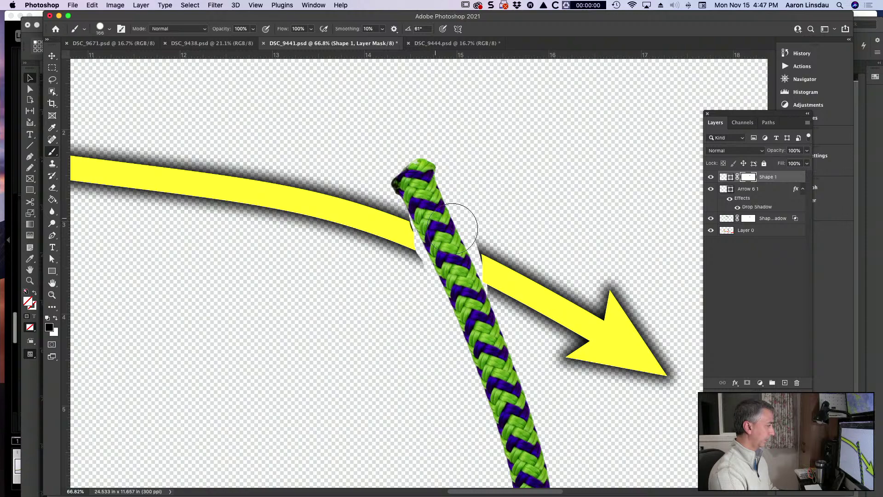
click(746, 220)
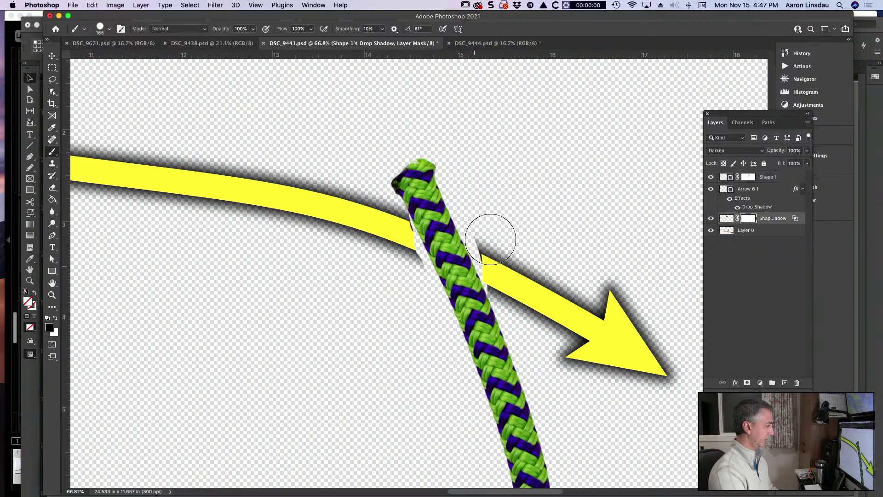
key(x)
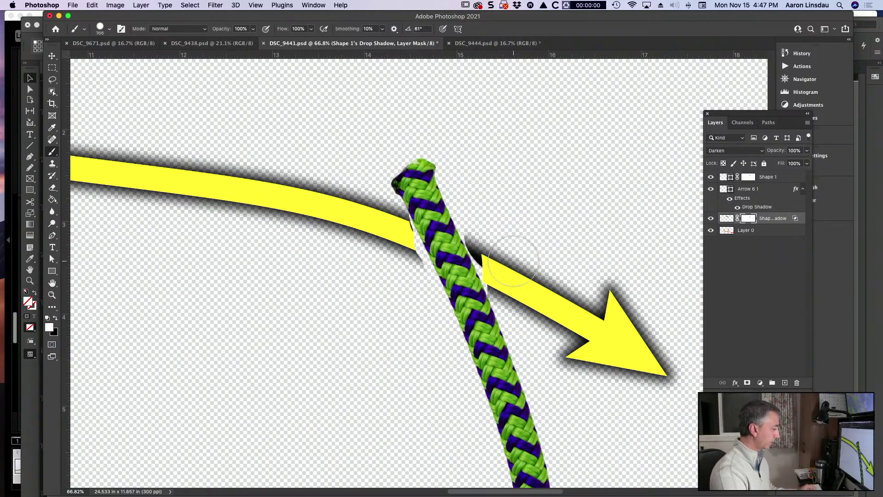
scroll(491, 237, up, 5)
drag(434, 233, 414, 233)
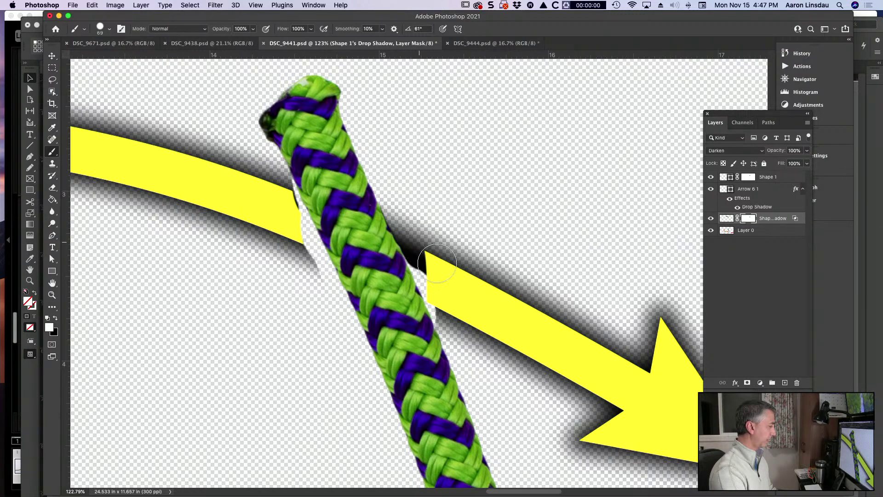
scroll(420, 244, down, 3)
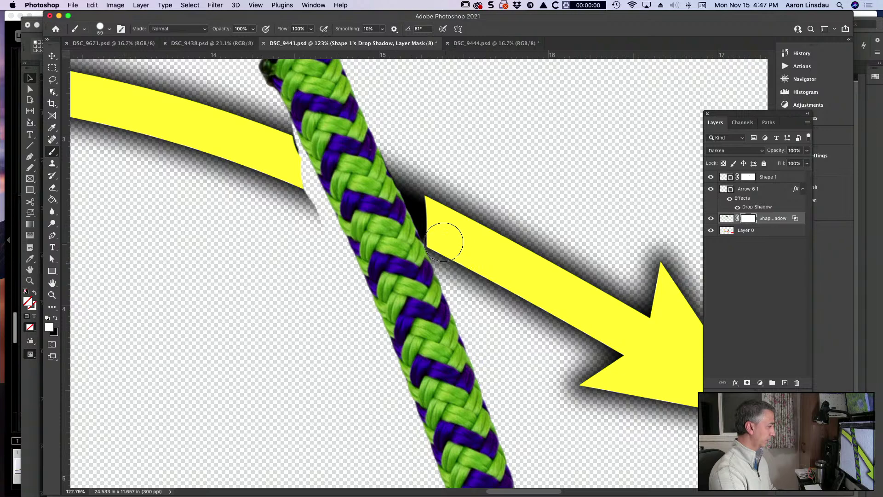
key(x)
key(x)
drag(278, 133, 317, 223)
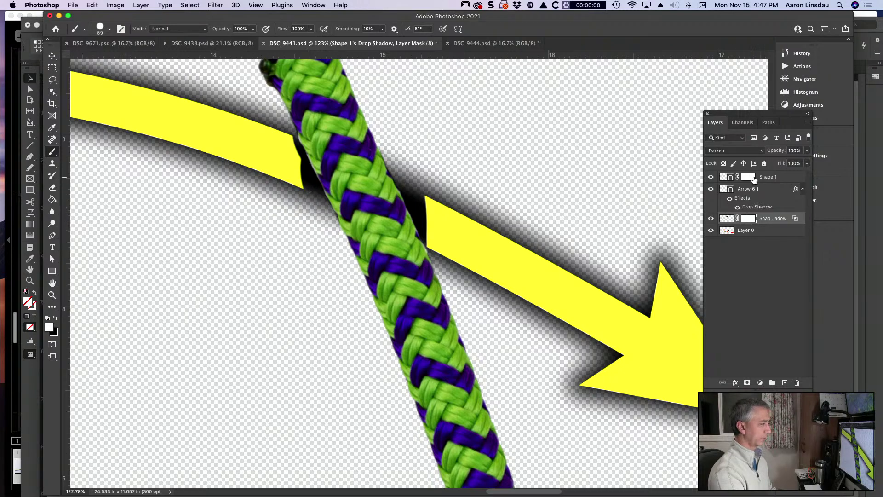
Paint white on Shape 1's layer mask to extend the yellow line up to both edges of the green rope
click(750, 177)
mouse_move(279, 148)
mouse_down()
mouse_move(288, 182)
mouse_move(290, 168)
mouse_move(306, 200)
mouse_up()
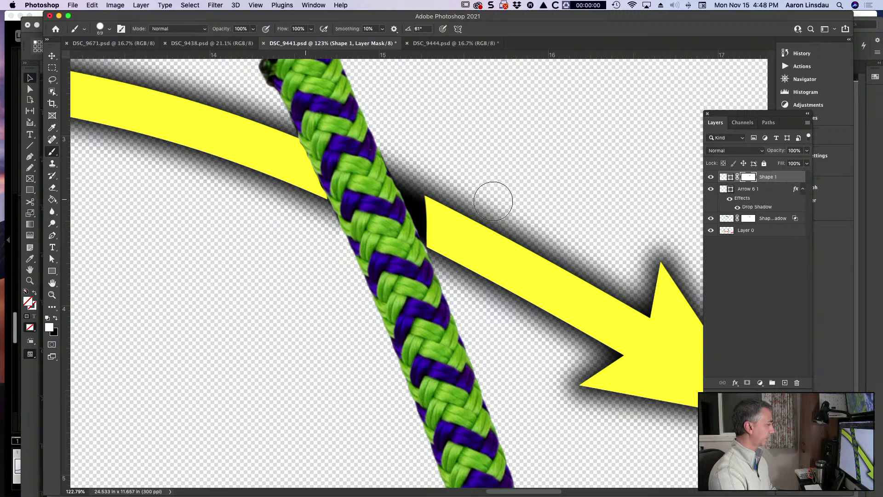
mouse_move(424, 167)
mouse_down()
mouse_move(415, 180)
mouse_move(427, 206)
mouse_move(445, 235)
mouse_move(452, 230)
mouse_up()
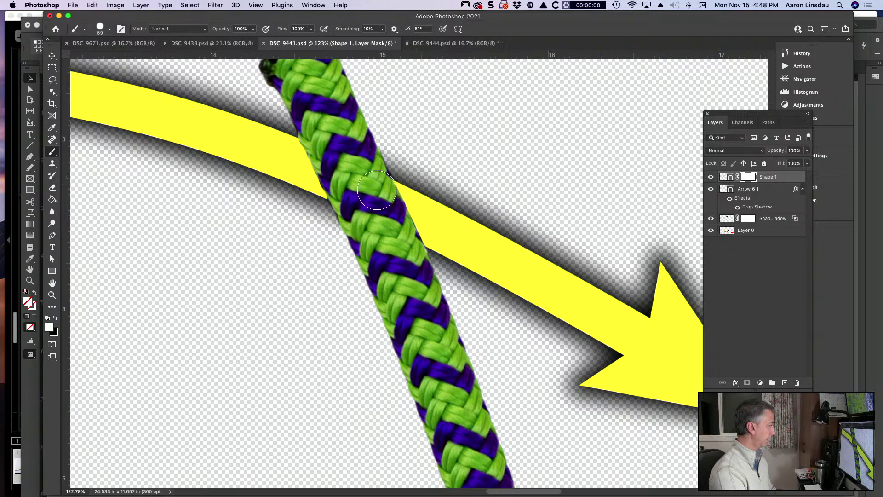
Deselect the layers, save DSC_9441.psd, and switch to the InDesign book layout
key(super+0)
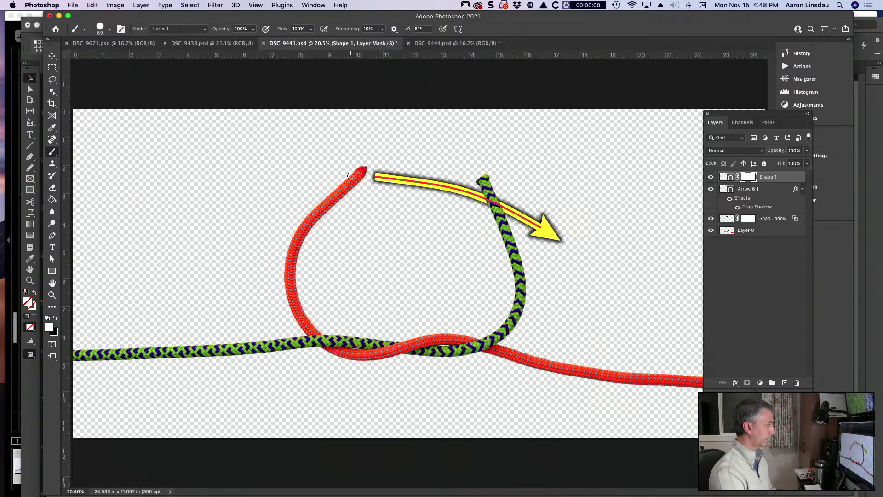
click(781, 263)
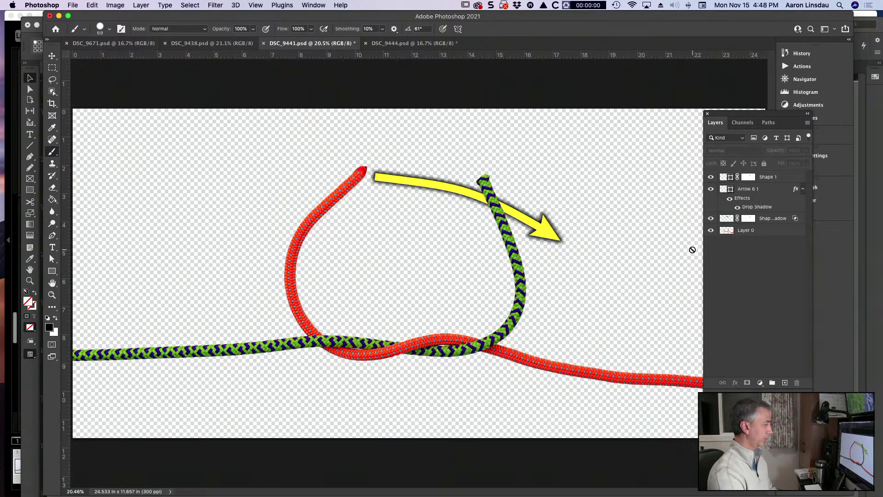
key(super+s)
key(super+Tab)
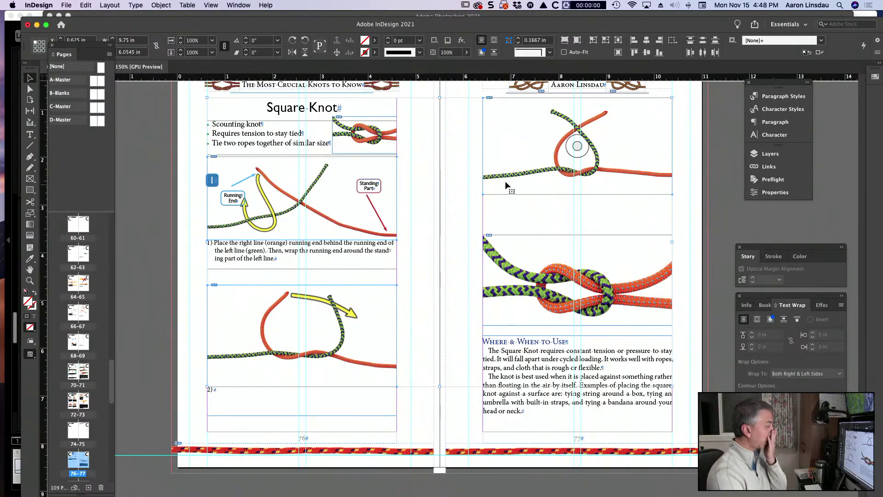
Shorten the second knot photo's frame on page 76 from its lower edge to a height of about 1.9 in
click(459, 147)
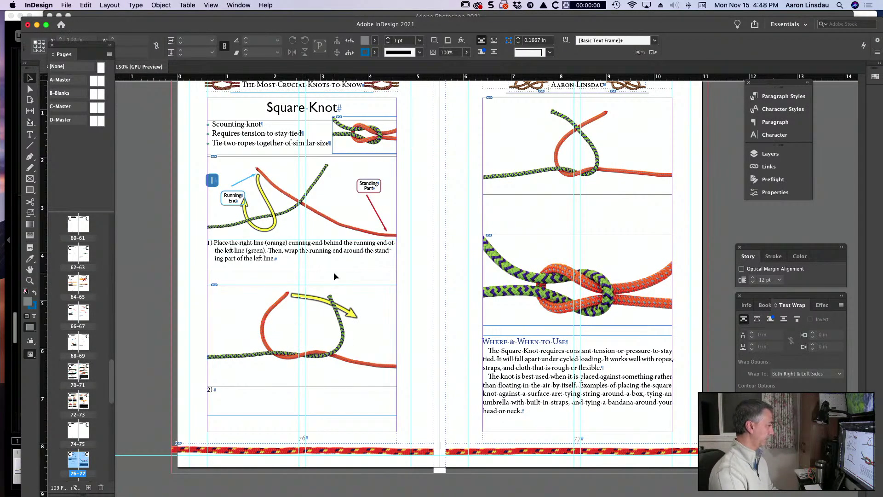
click(308, 362)
drag(302, 387, 302, 375)
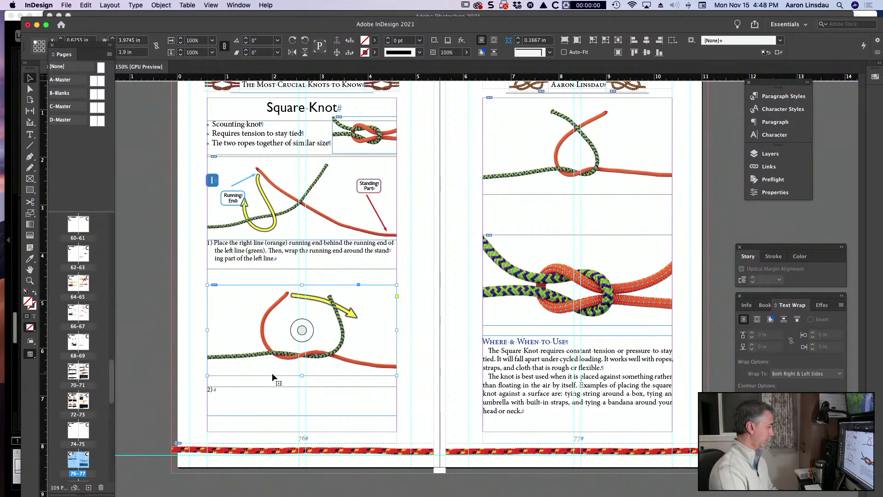
double_click(247, 391)
scroll(246, 391, up, 5)
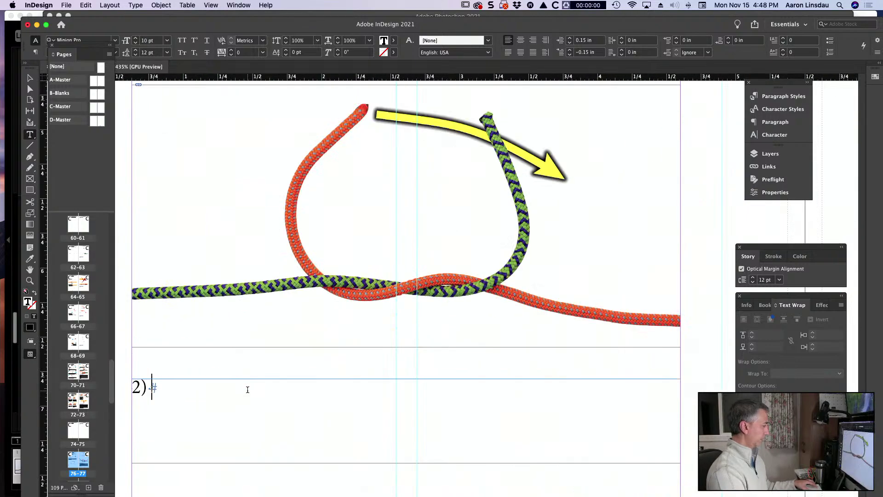
scroll(247, 390, down, 2)
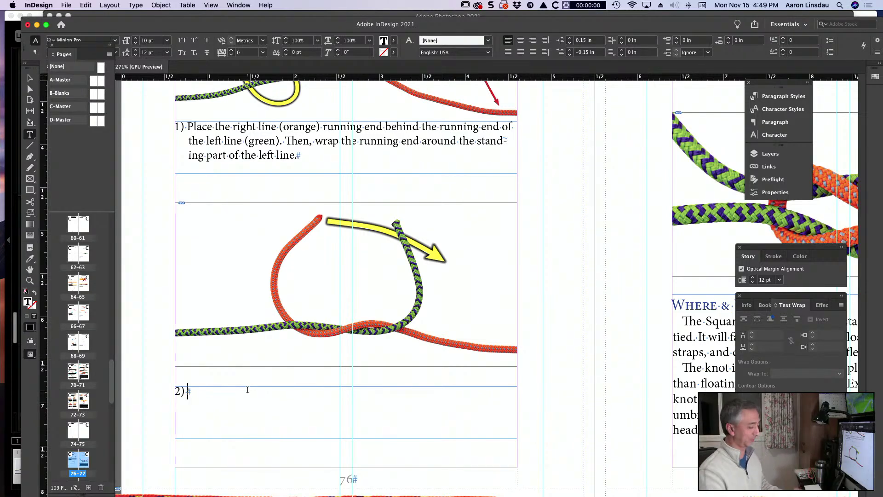
key(Escape)
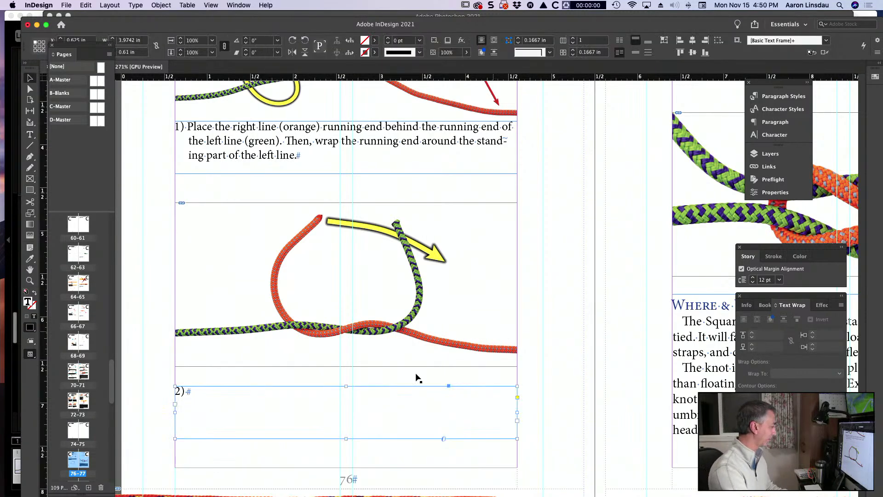
Complete caption 2 with "Take the running end of the right line and place it behind the running end of the left line."
double_click(217, 385)
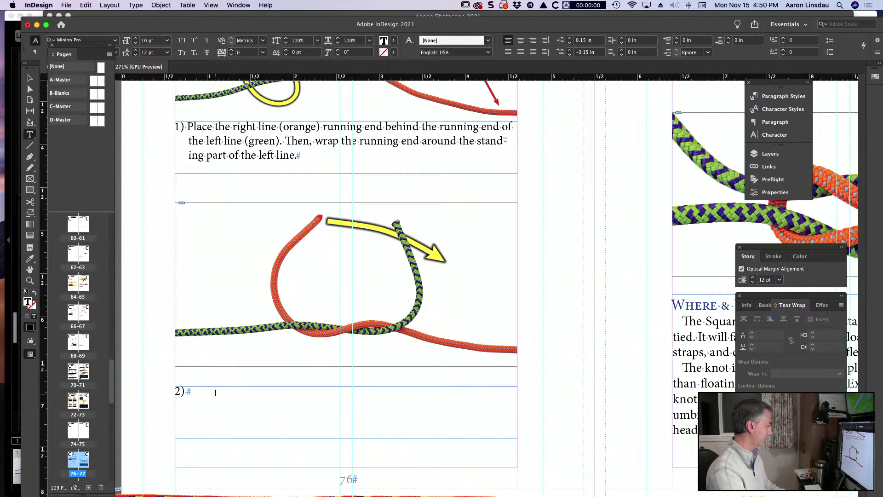
text(Take the running )
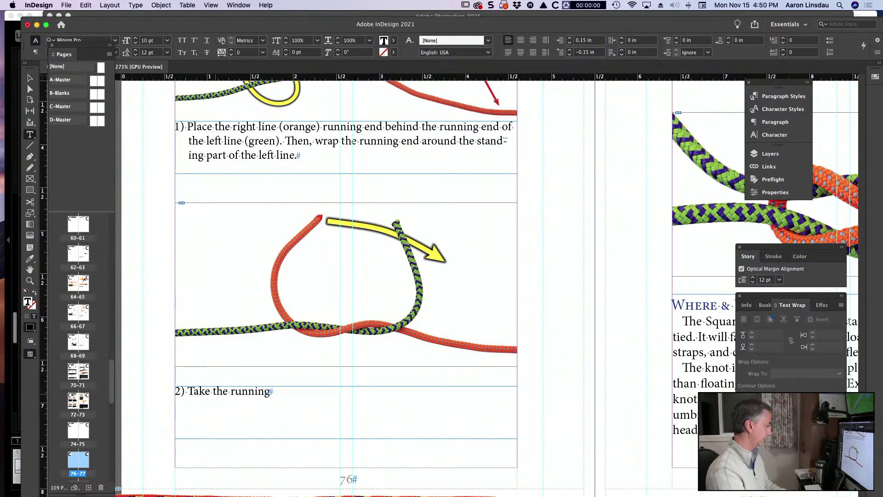
text(end of the)
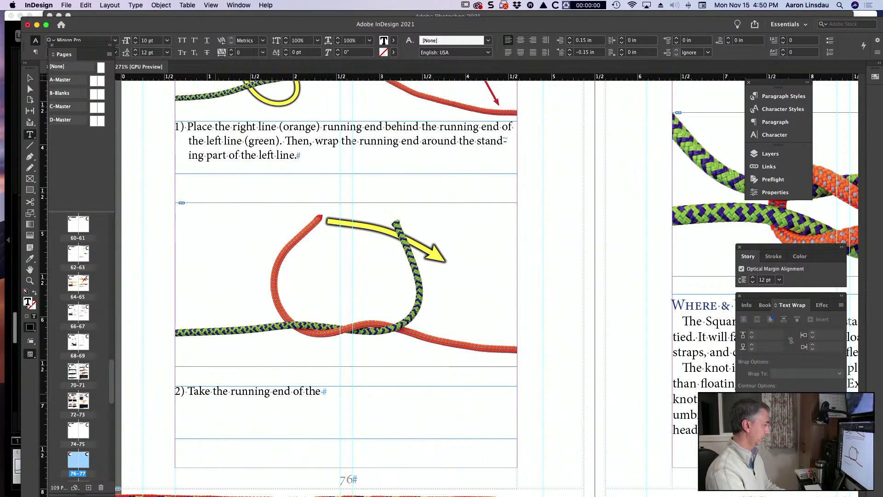
key(BackSpace)
key(BackSpace)
key(BackSpace)
key(BackSpace)
key(BackSpace)
key(BackSpace)
key(BackSpace)
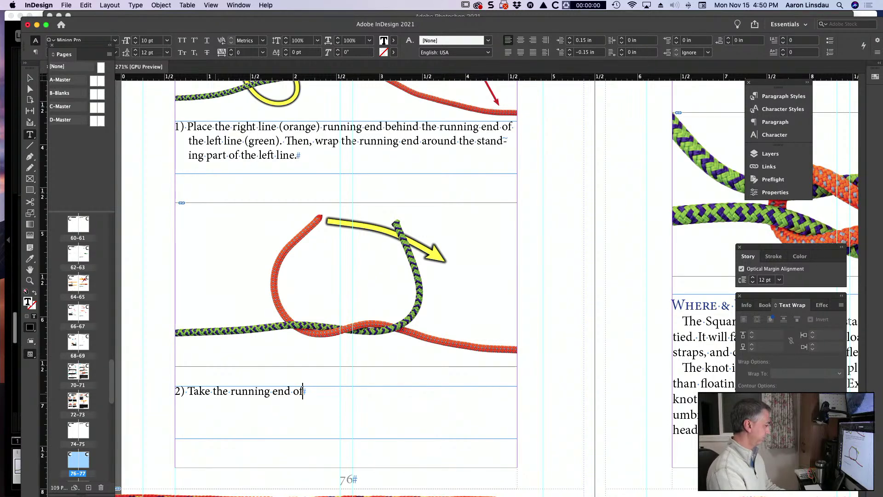
text(you)
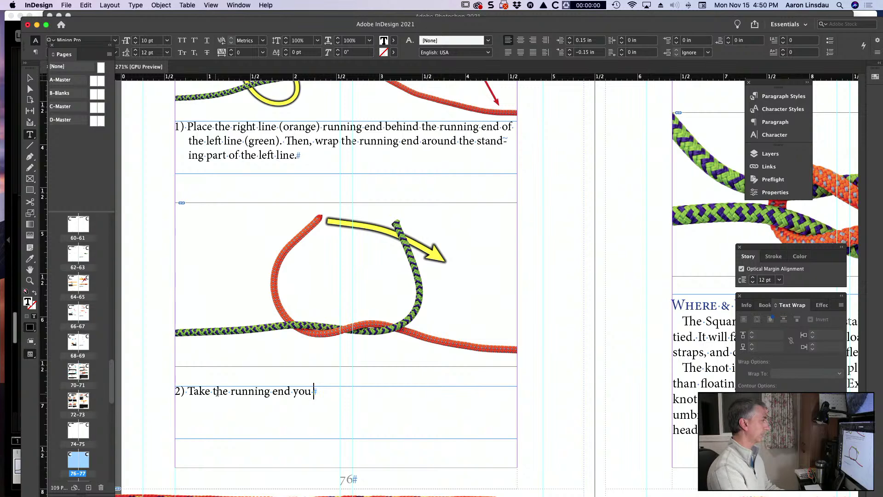
scroll(345, 276, up, 1)
key(BackSpace)
key(BackSpace)
key(BackSpace)
key(BackSpace)
text(of the right lin)
text(e and)
text( place it)
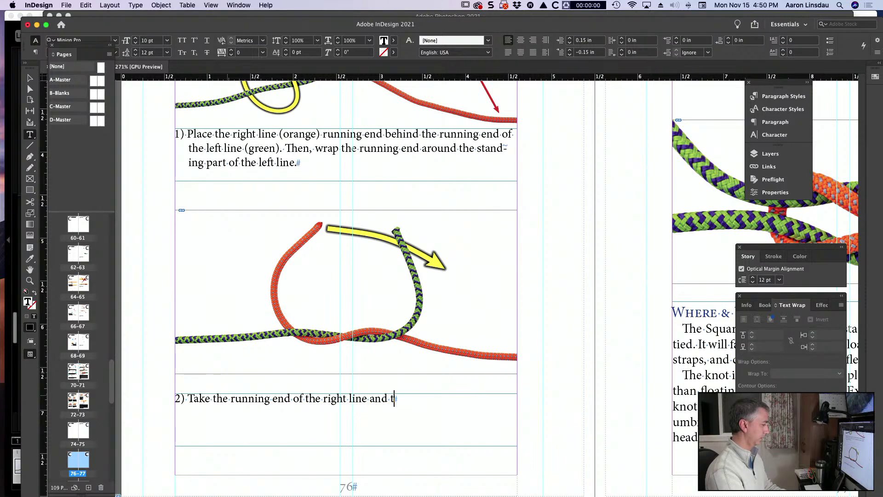
key(BackSpace)
text(place it behind the running end of the left line.)
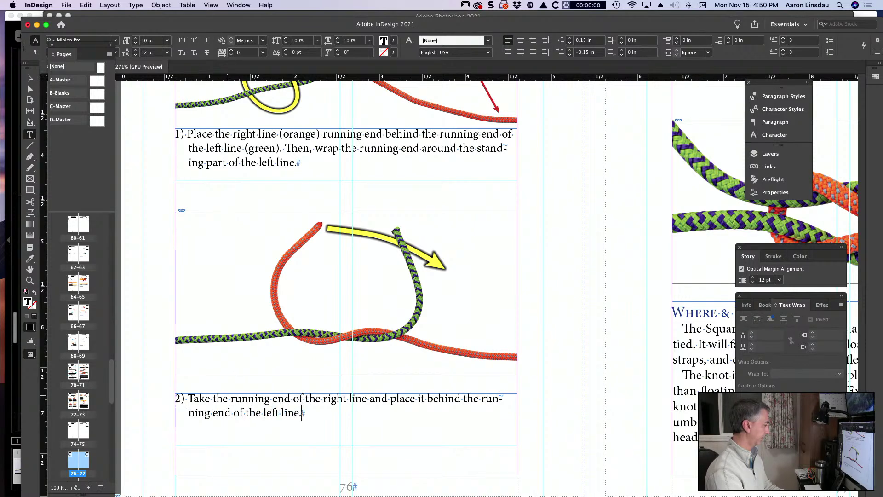
Shorten the caption 2 text frame to about 0.3855 in high so it fits its two lines, and deselect it
key(Escape)
scroll(292, 396, right, 2)
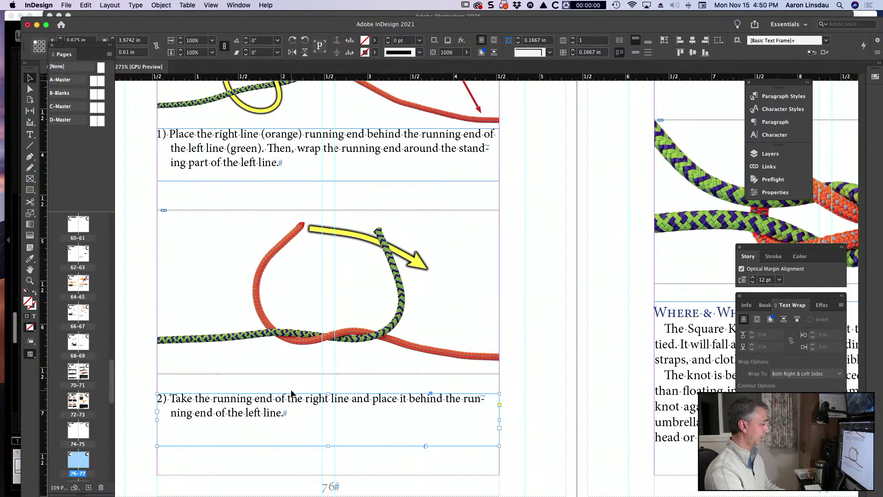
drag(316, 446, 318, 426)
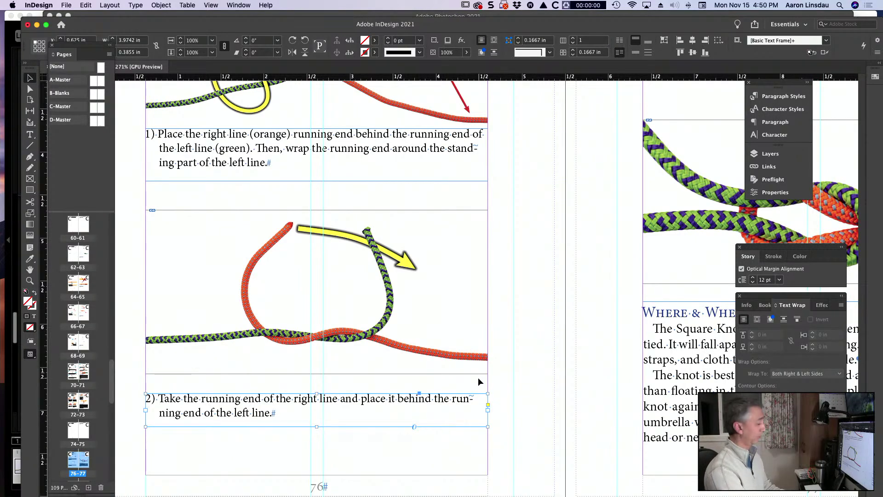
scroll(479, 377, down, 3)
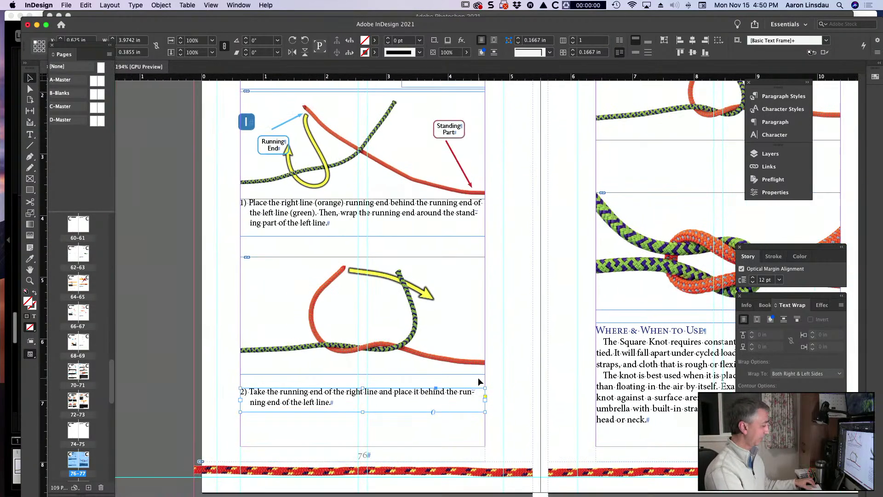
click(495, 379)
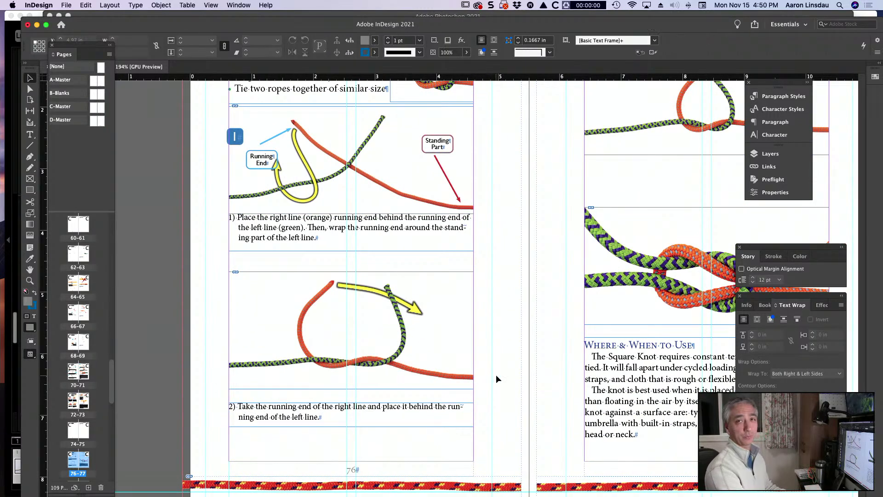
Place a copy of the caption 2 text frame on page 77, just below the upper knot photo
scroll(490, 372, right, 5)
scroll(490, 372, up, 2)
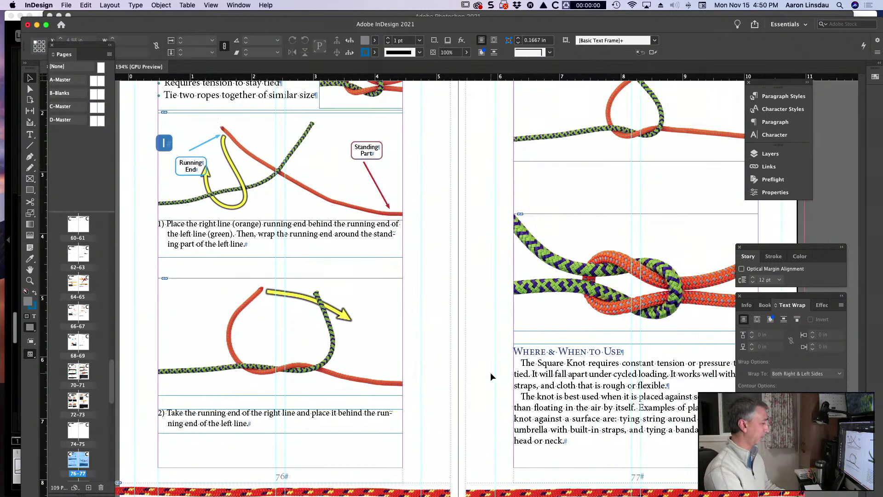
drag(278, 451, 616, 207)
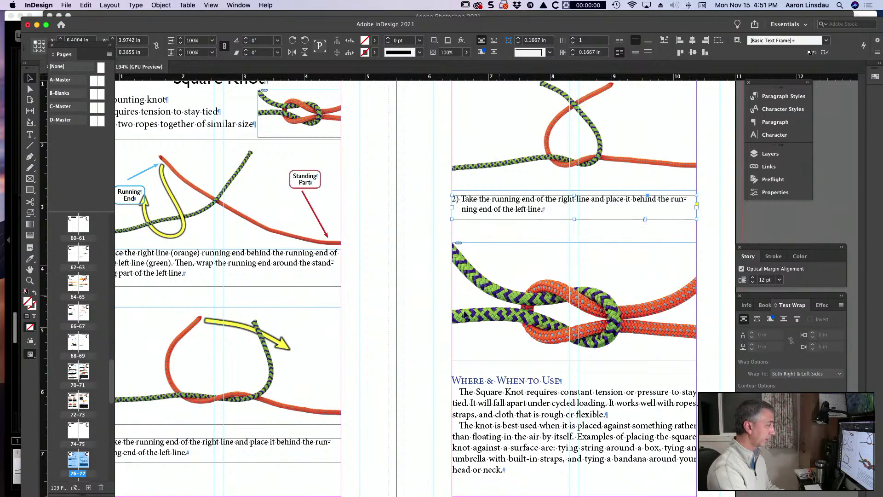
Duplicate the blue number 1 badge onto the second knot photo on page 76 and change its number to 2
scroll(458, 316, left, 5)
drag(238, 173, 236, 332)
double_click(236, 331)
text(2)
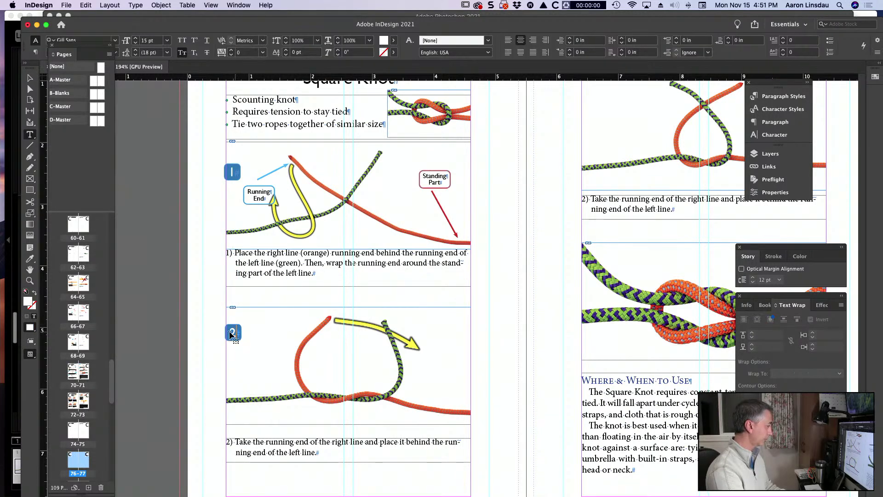
key(Escape)
Align the number 2 badge flush with the second photo frame's left edge, near its upper corner, and deselect it
scroll(236, 331, up, 8)
drag(240, 329, 244, 287)
click(203, 317)
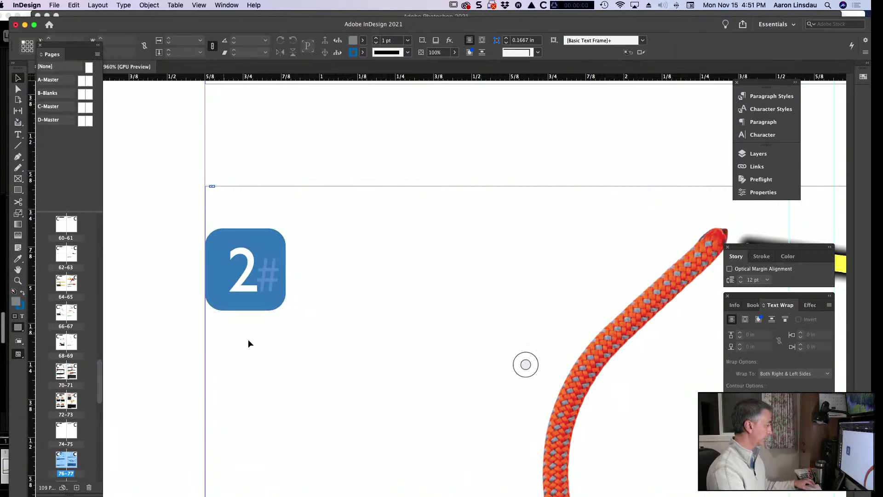
scroll(253, 345, down, 2)
scroll(253, 346, down, 10)
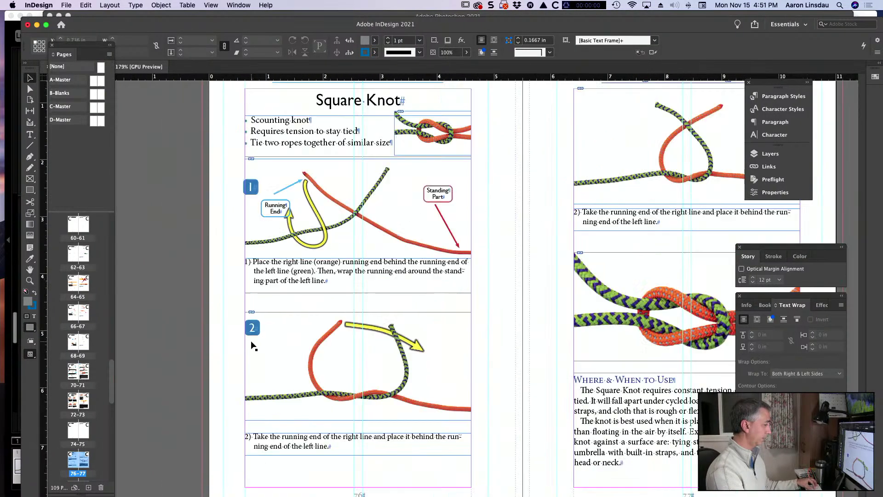
Place a copy of the blue step badge on the upper knot photo of page 77 and change its number to 3
scroll(572, 197, up, 4)
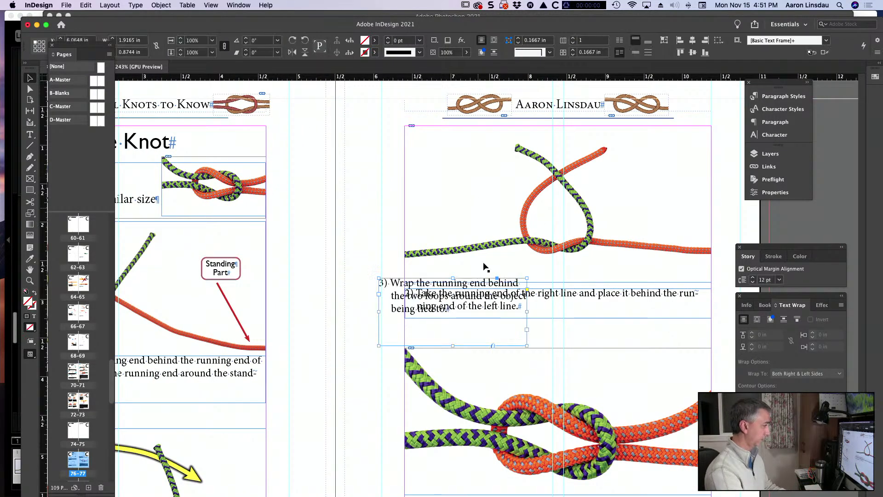
scroll(457, 292, left, 3)
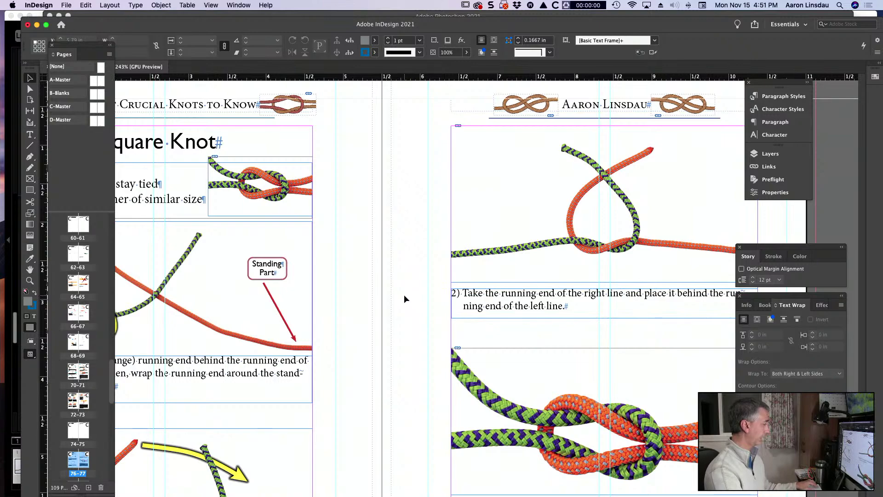
scroll(404, 294, down, 2)
drag(138, 273, 443, 194)
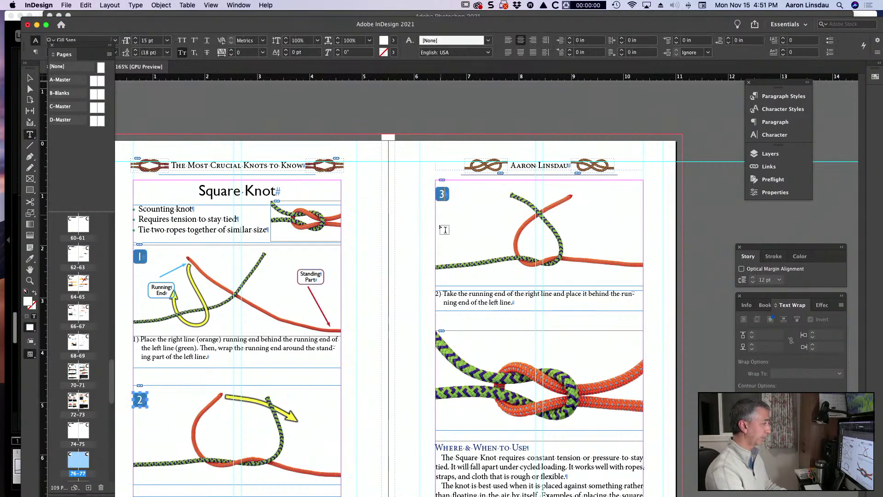
scroll(577, 256, up, 3)
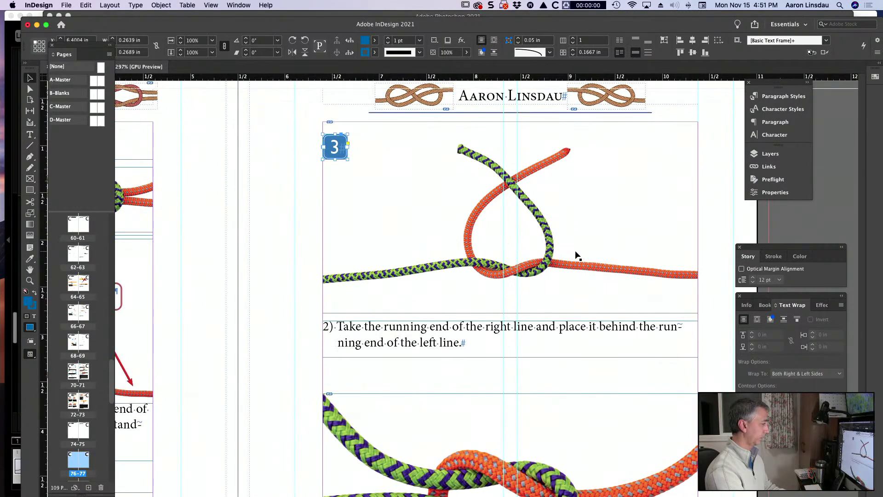
click(575, 255)
Switch to Photoshop, bring up DSC_9444.psd, and delete the layer mask of Shape 1
key(super+Tab)
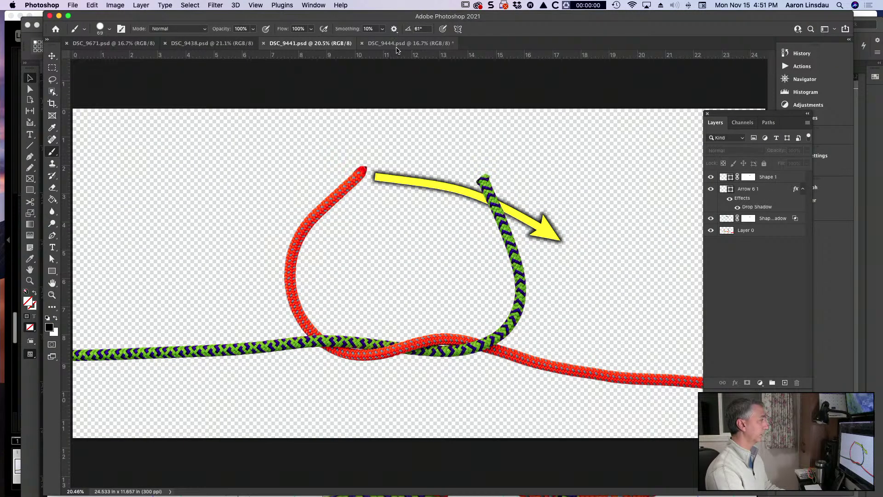
click(407, 42)
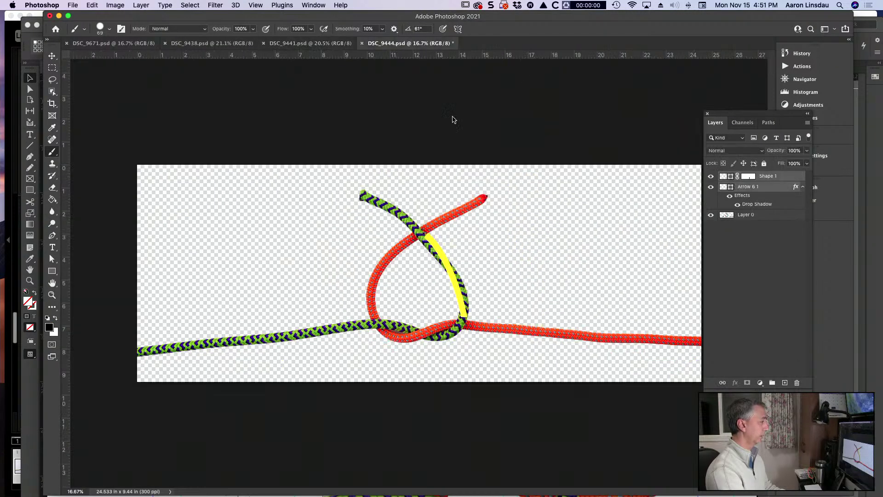
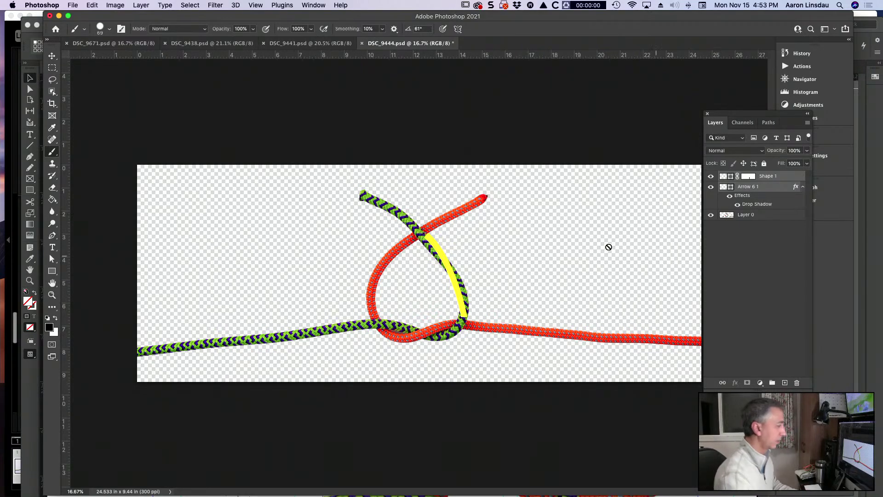
scroll(484, 286, up, 3)
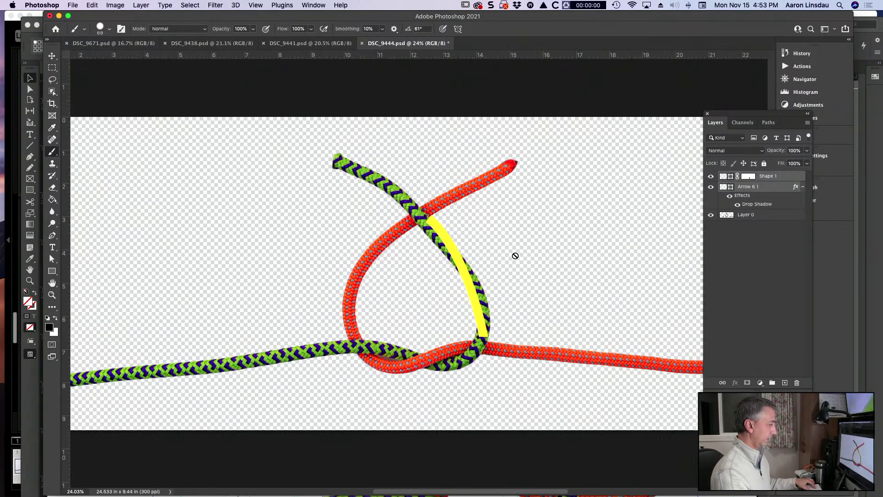
super+click(751, 189)
key(a)
click(748, 177)
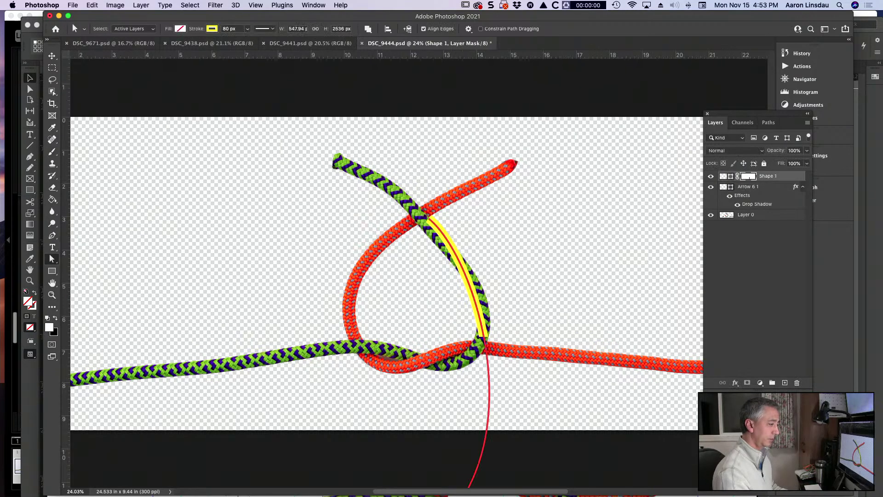
click(798, 385)
click(510, 173)
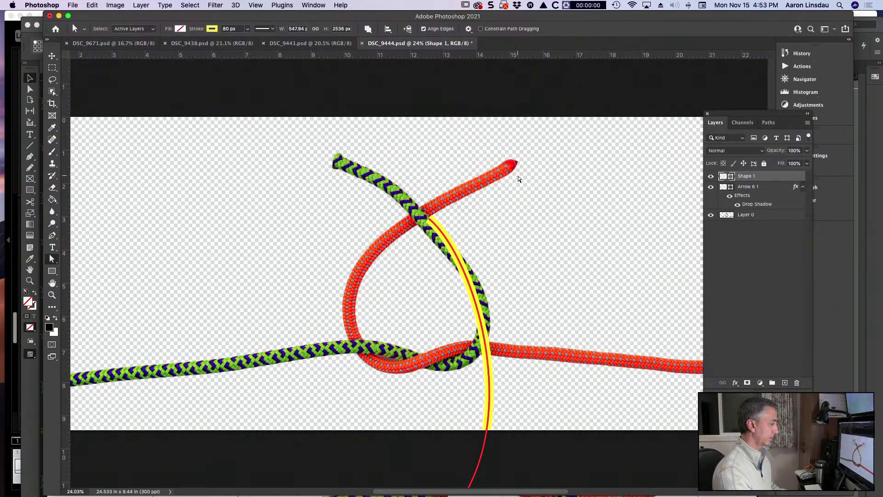
Reshape the yellow Shape 1 curve to run from just below the red rope's tip across the green rope into the loop
scroll(492, 409, down, 3)
super+click(450, 423)
mouse_move(449, 426)
mouse_down()
mouse_move(474, 280)
mouse_move(473, 222)
mouse_up()
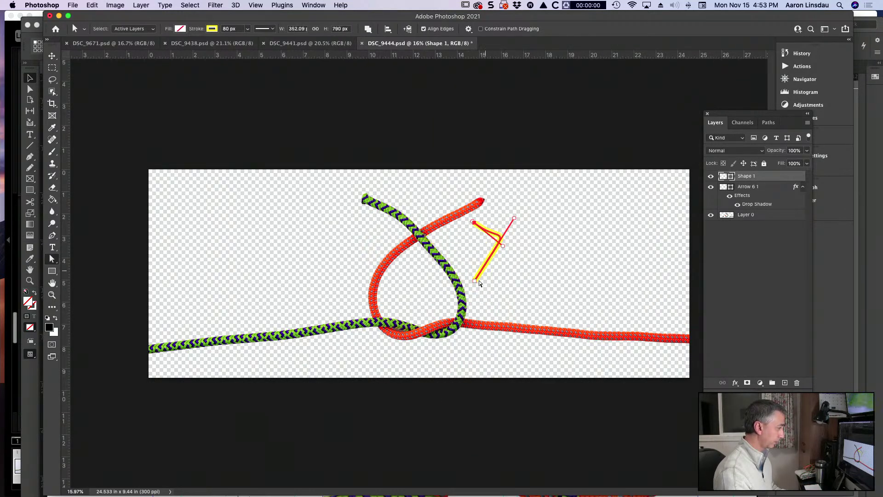
drag(476, 282, 421, 275)
mouse_move(503, 245)
mouse_down()
mouse_move(471, 241)
mouse_move(483, 228)
mouse_up()
click(433, 260)
mouse_move(419, 274)
mouse_down()
mouse_move(509, 192)
mouse_move(473, 250)
mouse_up()
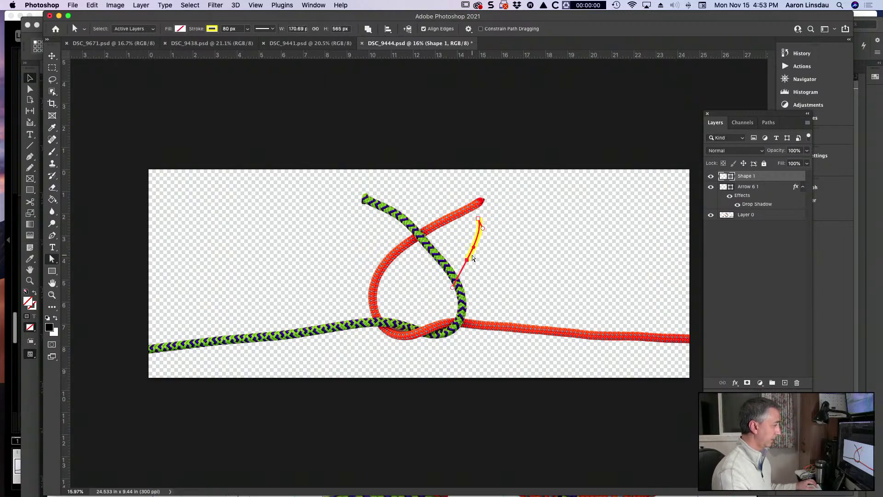
scroll(474, 271, up, 2)
scroll(474, 271, up, 1)
mouse_move(479, 297)
mouse_down()
mouse_move(503, 262)
mouse_move(502, 229)
mouse_move(428, 276)
mouse_up()
Extend the yellow curve with the Pen tool around the loop's inside and horizontally past the green rope, then smooth its anchor points
key(p)
drag(443, 327, 476, 331)
drag(558, 328, 509, 213)
key(a)
click(448, 173)
drag(457, 192, 453, 166)
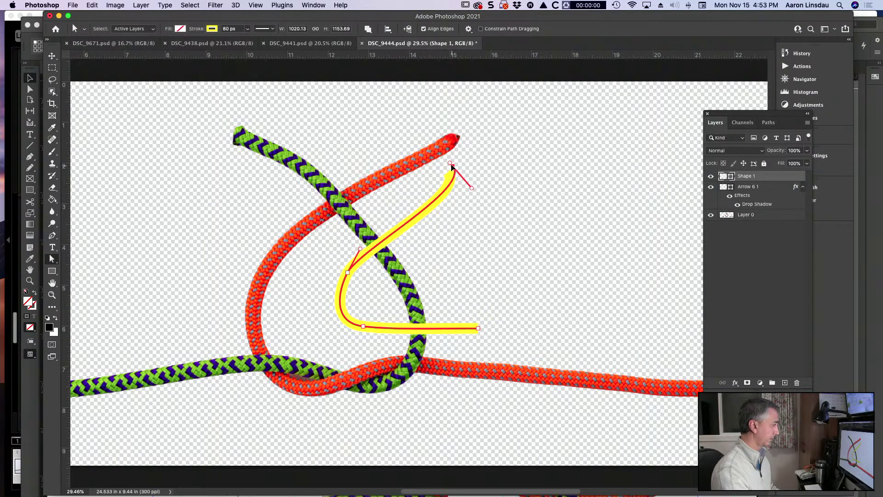
drag(349, 275, 336, 277)
click(774, 278)
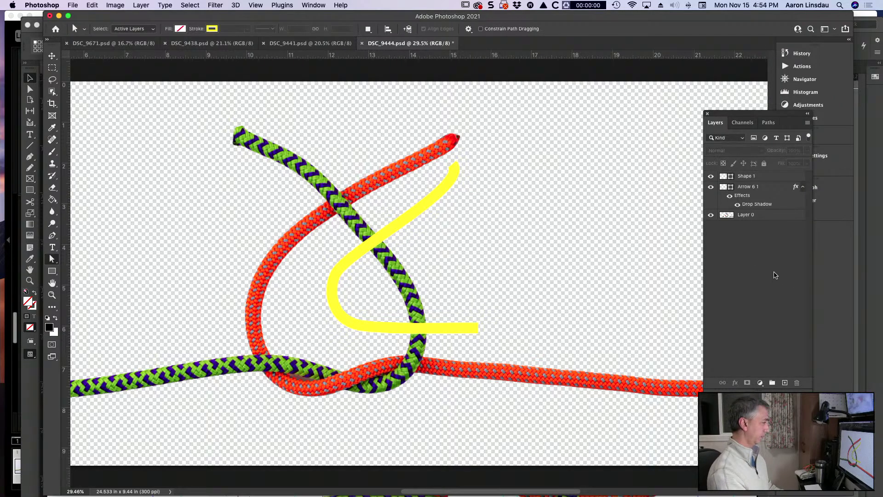
Move the Arrow 6 1 arrowhead onto the yellow line's lower end and rotate it to point right along the line
click(761, 188)
scroll(593, 309, down, 5)
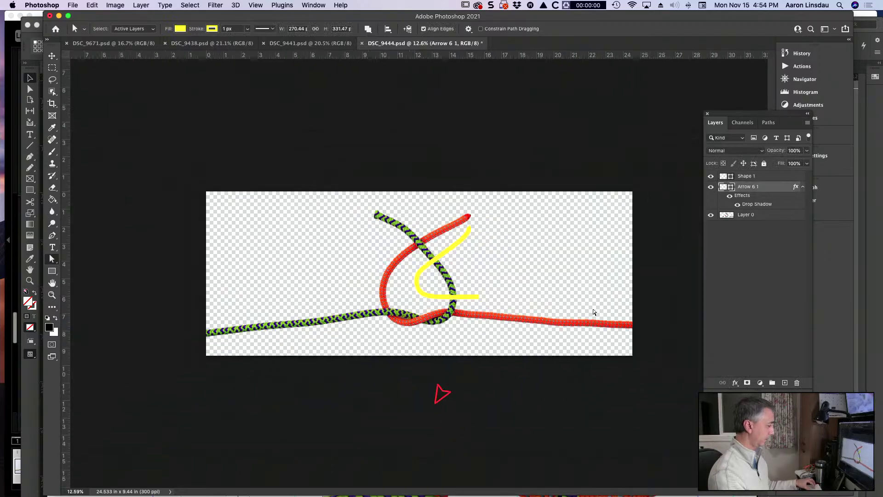
scroll(420, 276, up, 3)
key(v)
drag(447, 416, 496, 314)
scroll(495, 315, up, 2)
scroll(496, 317, right, 5)
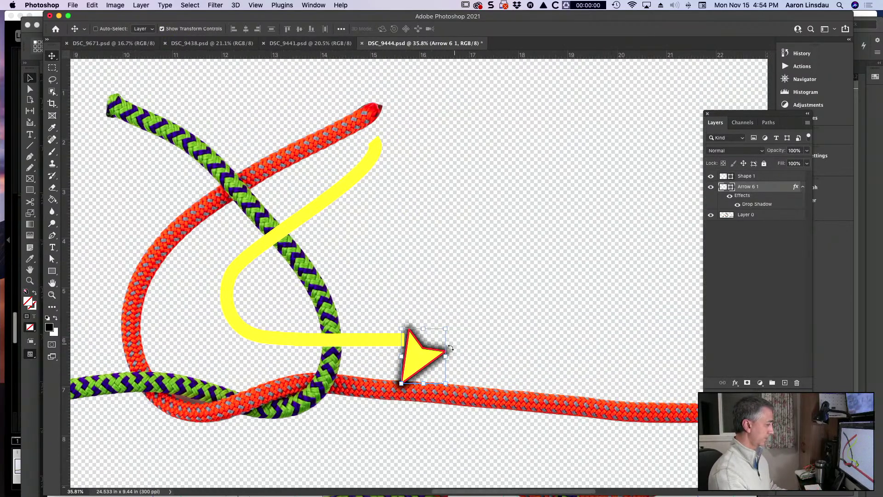
drag(459, 312, 371, 331)
drag(439, 352, 419, 346)
click(797, 280)
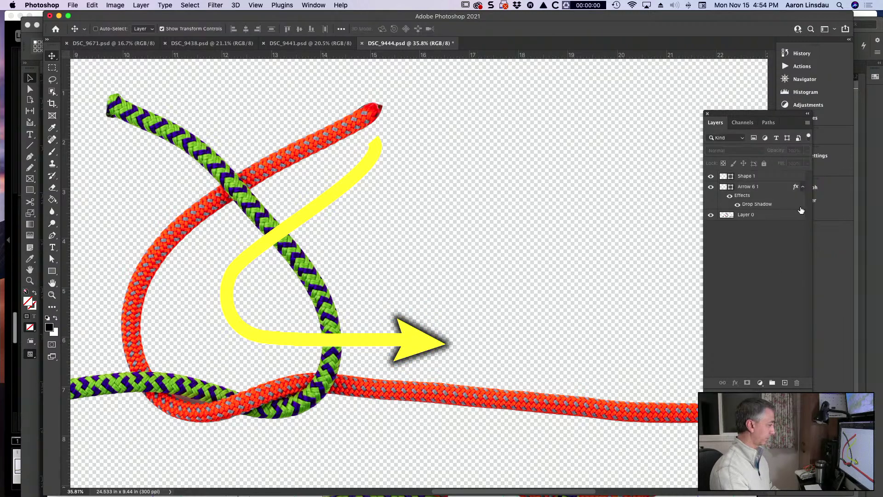
Add a Drop Shadow effect to the Shape 1 layer
double_click(785, 179)
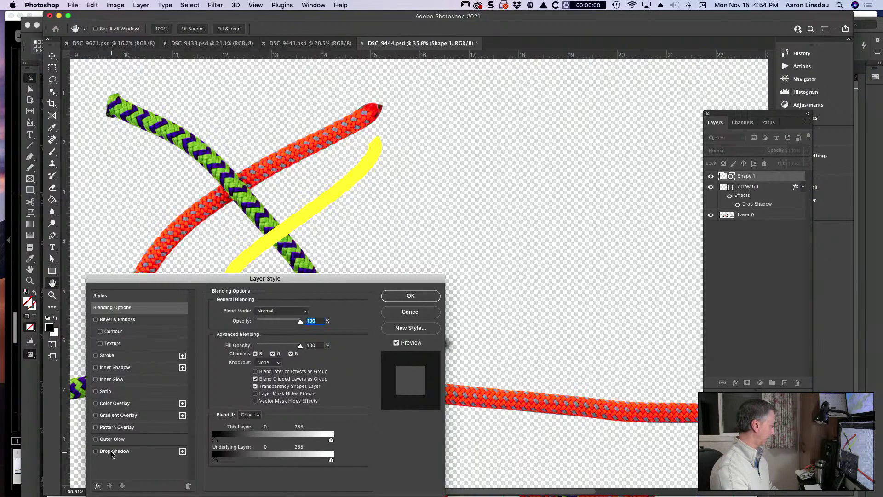
click(116, 451)
click(416, 296)
click(745, 277)
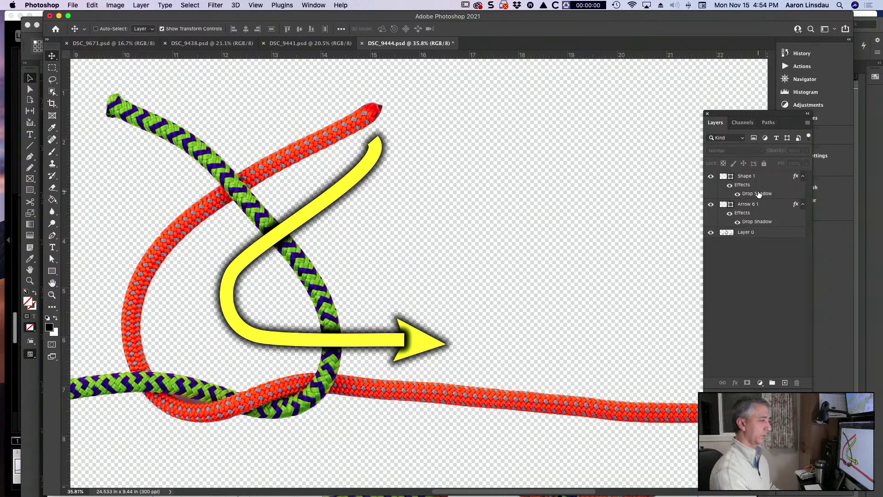
Convert Shape 1's drop shadow into its own layer and place it below the Arrow 6 1 layer
right_click(759, 193)
click(771, 345)
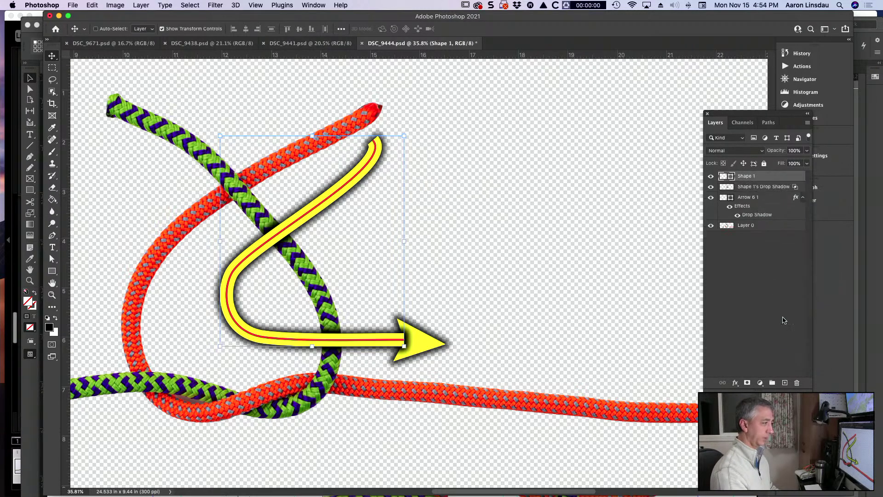
drag(758, 188, 741, 222)
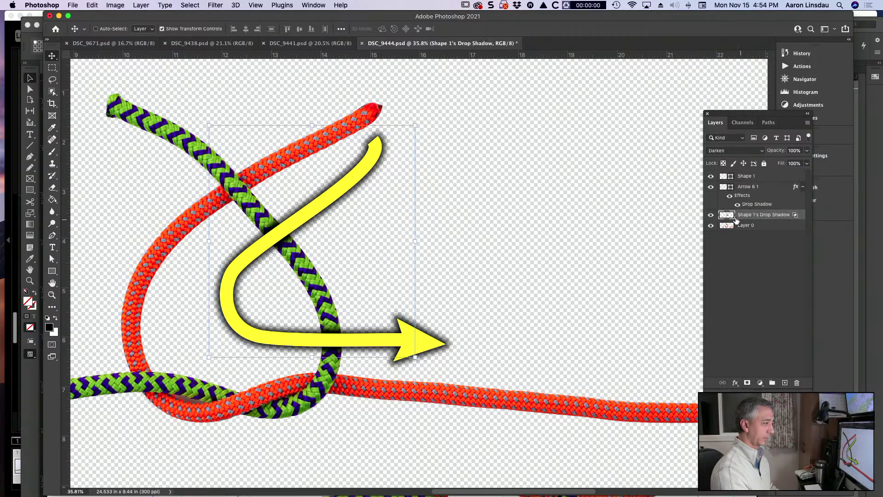
Add a mask to the drop shadow layer and paint out the shadow over the green rope at the upper crossing
click(747, 383)
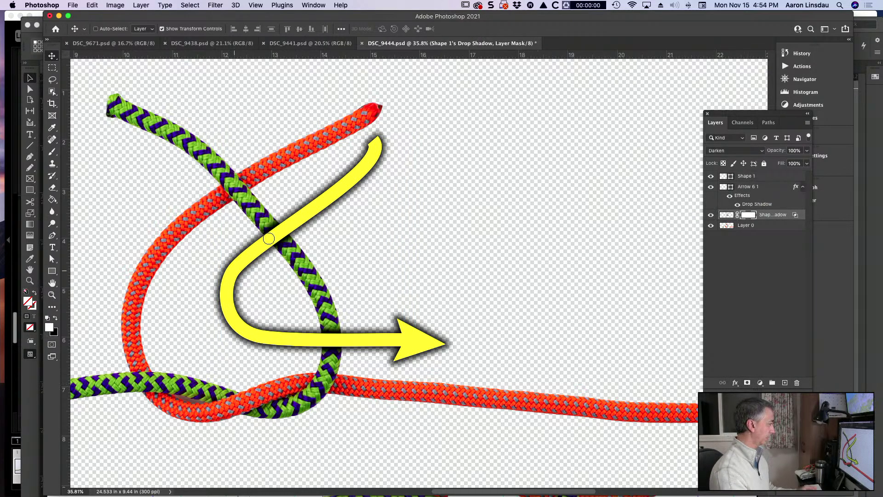
key(b)
scroll(268, 238, up, 3)
scroll(268, 238, left, 3)
key(x)
mouse_move(358, 196)
mouse_down()
mouse_move(383, 225)
mouse_move(353, 187)
mouse_move(372, 212)
mouse_up()
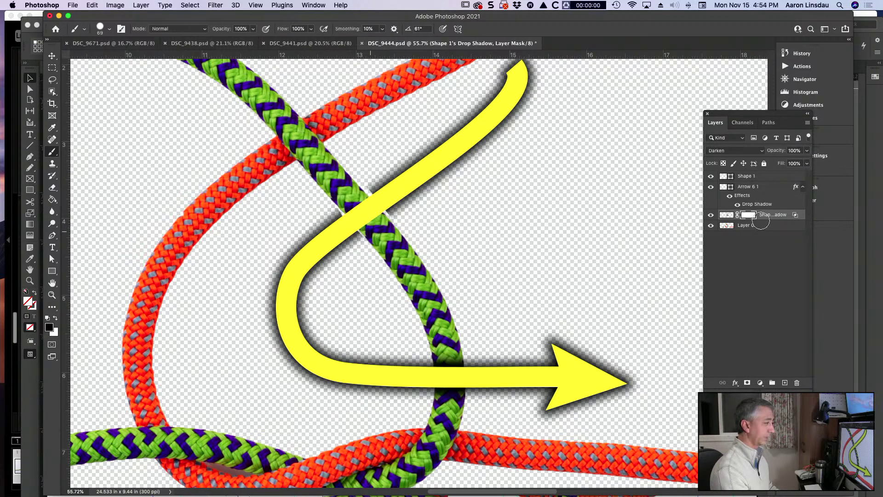
Add a mask to Shape 1 and paint out the yellow line over the green rope at the upper crossing
click(754, 176)
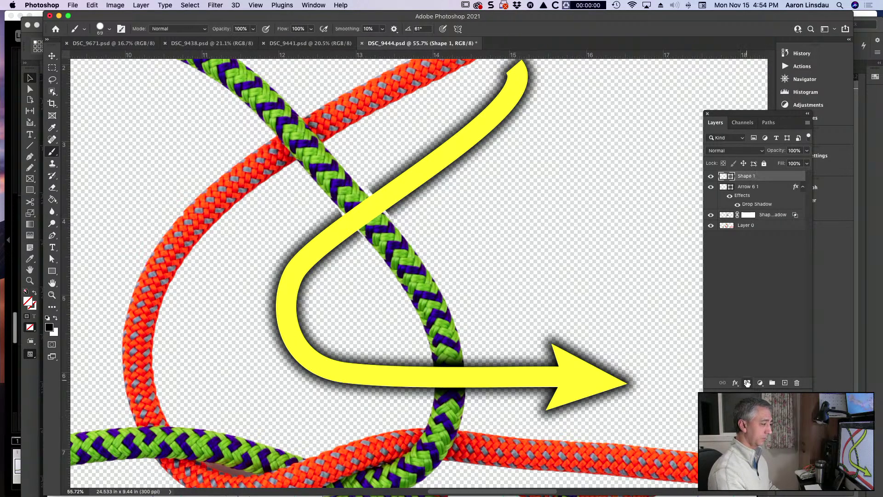
click(748, 383)
mouse_move(353, 223)
mouse_down()
mouse_move(376, 221)
mouse_move(364, 200)
mouse_move(379, 219)
mouse_up()
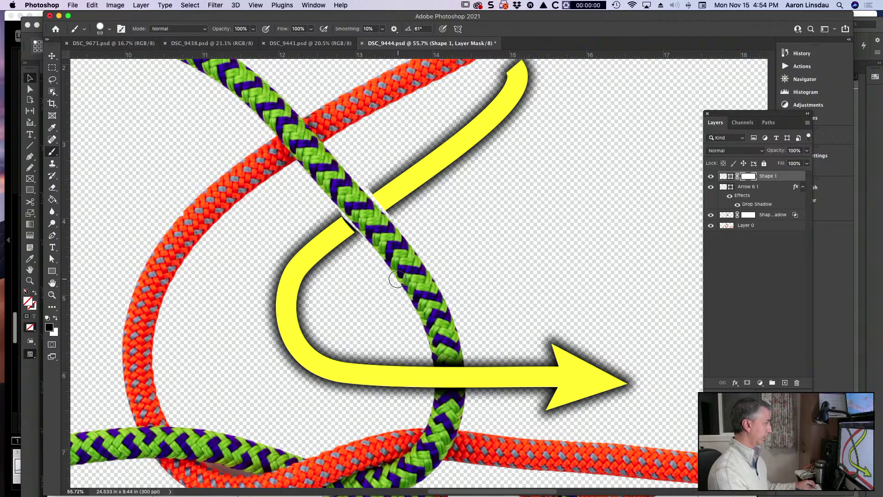
Restore the yellow line and its shadow over the green rope at the upper crossing by painting white on both masks
key(x)
mouse_move(382, 204)
mouse_down()
mouse_move(341, 242)
mouse_move(375, 225)
mouse_move(395, 198)
mouse_move(354, 209)
mouse_move(379, 193)
mouse_move(343, 210)
mouse_move(381, 171)
mouse_move(318, 208)
mouse_move(391, 215)
mouse_up()
click(748, 216)
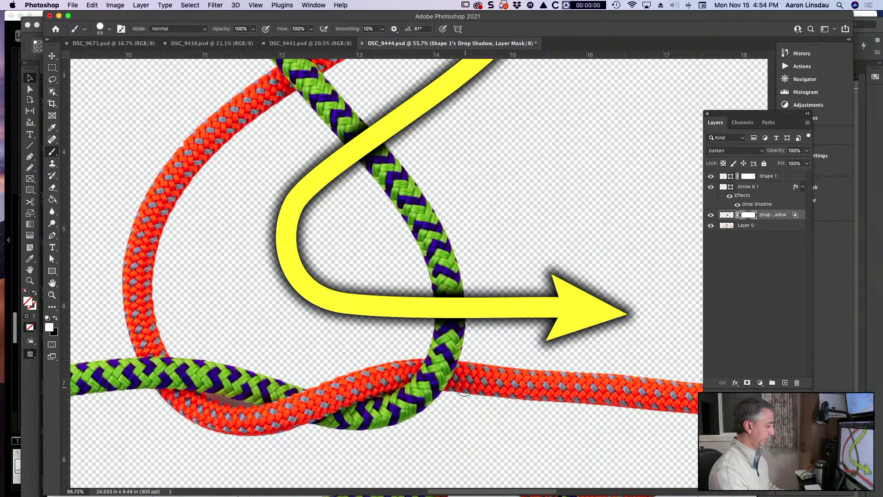
Paint out the shadow and the yellow line on their masks where the arrow crosses the green rope at the lower crossing
scroll(474, 381, down, 3)
key(x)
mouse_move(437, 276)
mouse_down()
mouse_move(438, 321)
mouse_move(452, 291)
mouse_move(455, 334)
mouse_move(458, 282)
mouse_move(457, 336)
mouse_up()
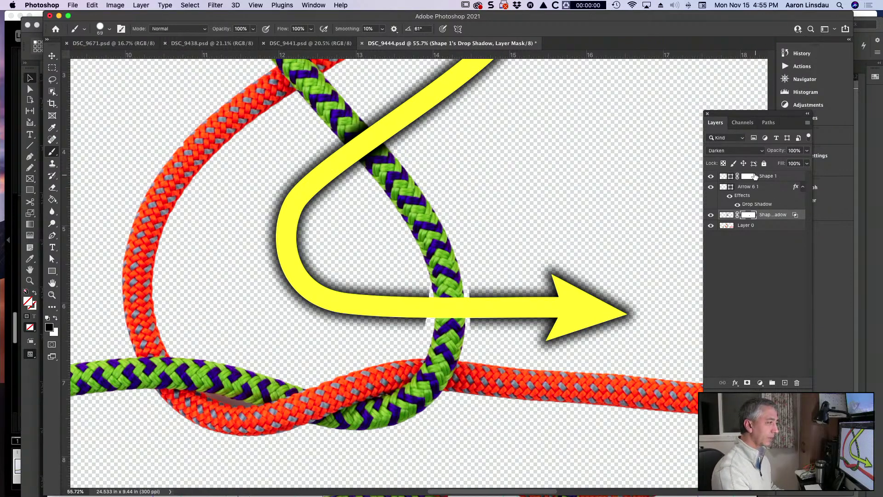
click(755, 176)
mouse_move(433, 293)
mouse_down()
mouse_move(439, 321)
mouse_move(458, 298)
mouse_move(460, 322)
mouse_up()
scroll(460, 322, up, 3)
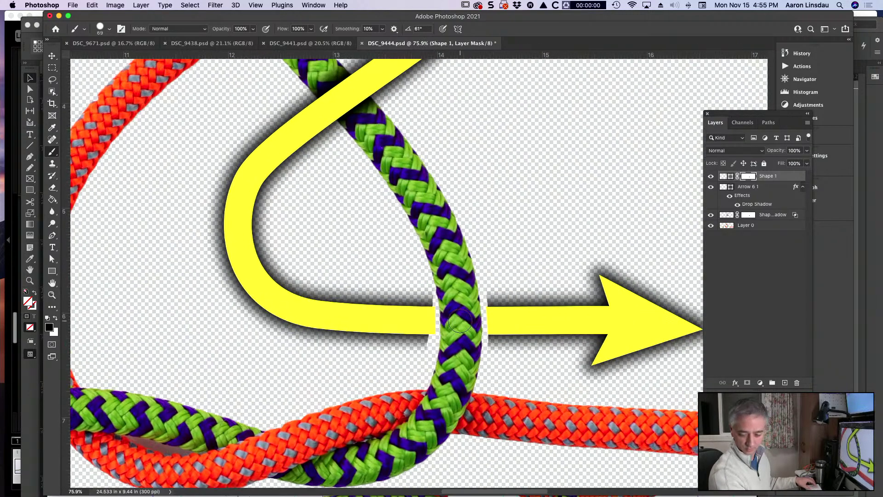
scroll(432, 317, right, 1)
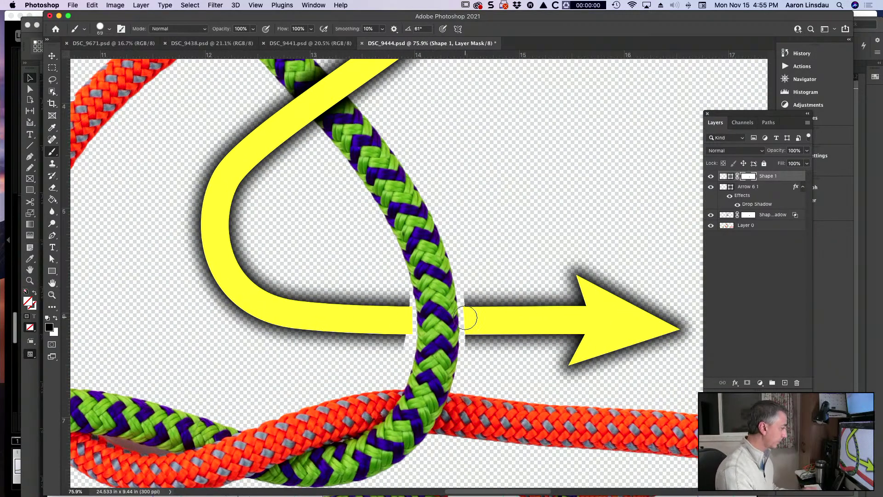
Paint white on Shape 1's mask with a size 34 brush to restore the yellow line up to both rope edges
scroll(425, 330, up, 2)
key(x)
drag(394, 325, 399, 330)
scroll(413, 333, up, 1)
scroll(413, 334, up, 4)
mouse_move(400, 255)
mouse_down()
mouse_move(383, 259)
mouse_move(394, 244)
mouse_move(398, 300)
mouse_up()
drag(532, 232, 530, 308)
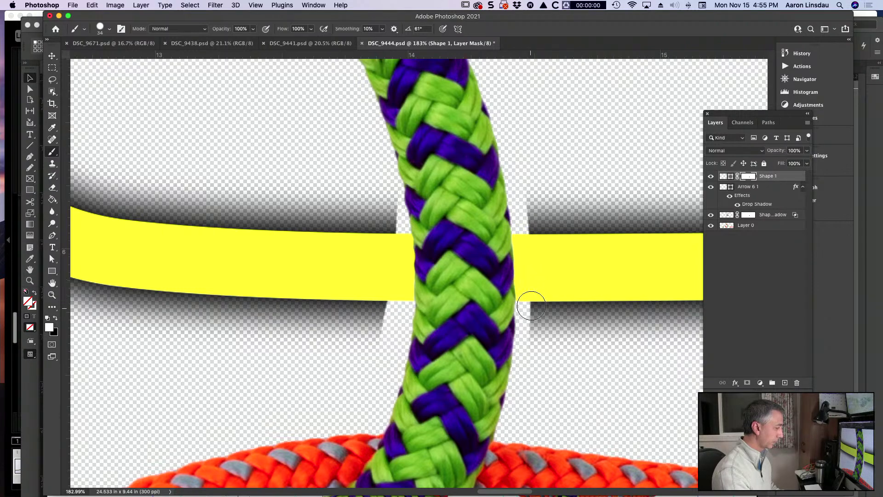
Paint white on the drop shadow layer's mask to restore the shadow up to both edges of the green rope at the lower crossing
click(748, 216)
drag(526, 182, 527, 232)
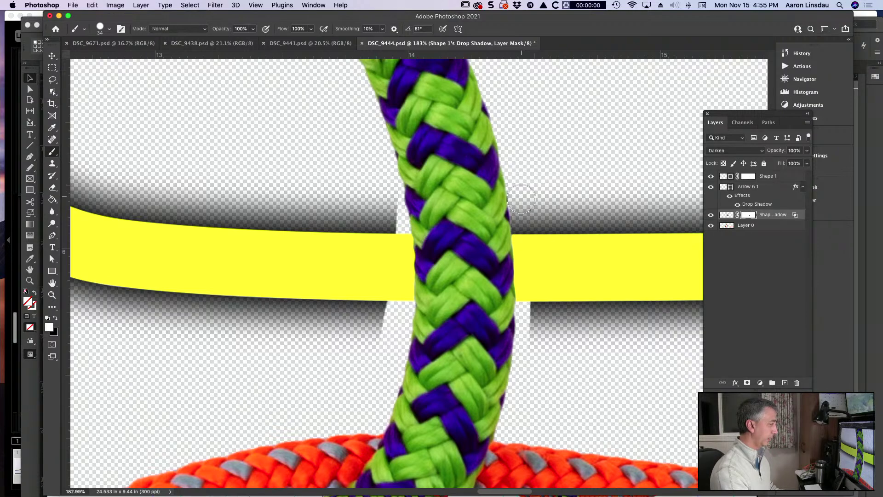
mouse_move(362, 221)
mouse_down()
mouse_move(389, 203)
mouse_move(394, 213)
mouse_up()
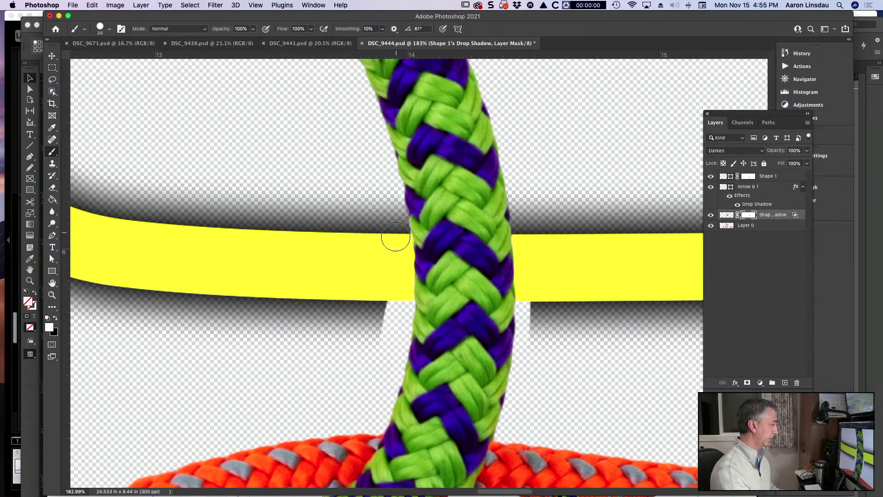
mouse_move(380, 322)
mouse_down()
mouse_move(386, 301)
mouse_move(386, 330)
mouse_move(401, 303)
mouse_move(396, 326)
mouse_up()
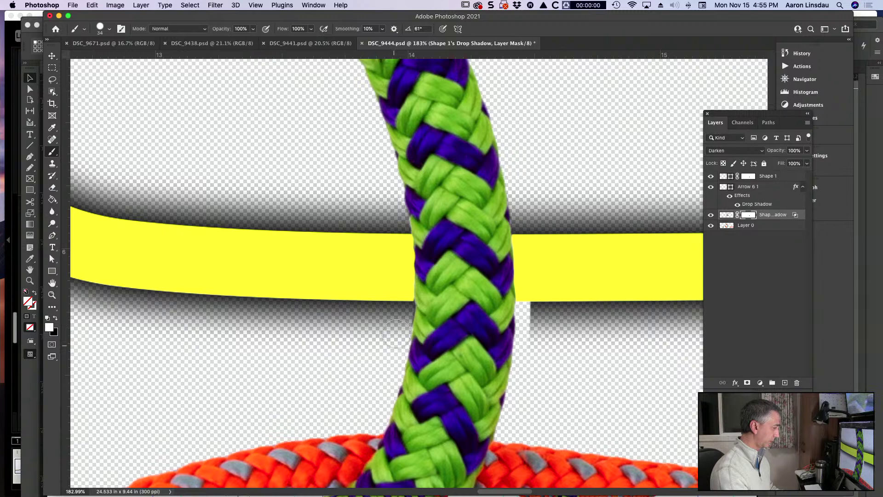
key(x)
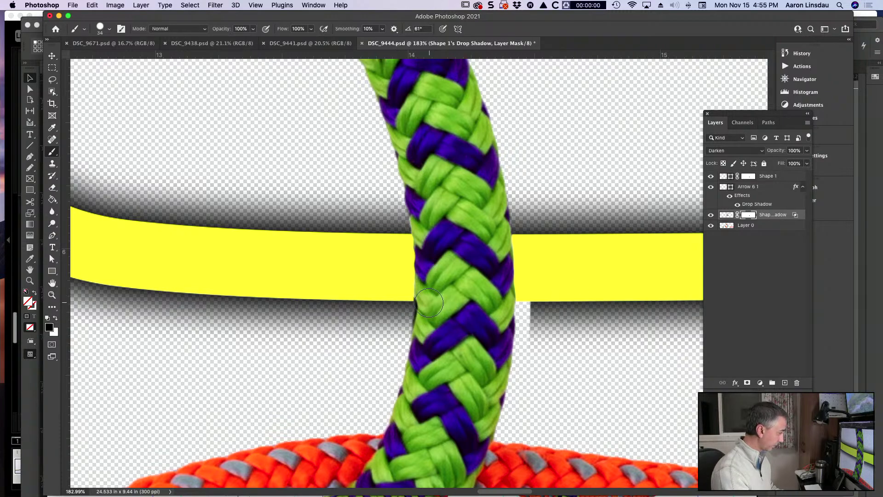
key(x)
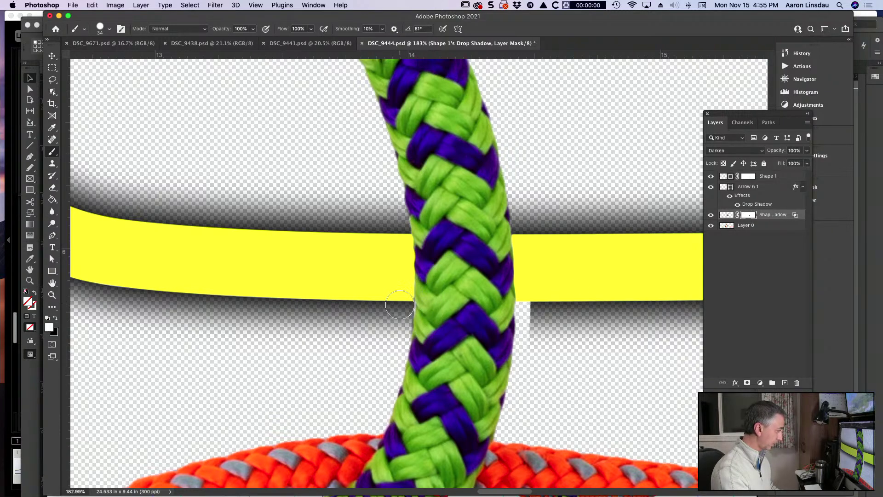
mouse_move(531, 302)
mouse_down()
mouse_move(529, 334)
mouse_move(531, 322)
mouse_up()
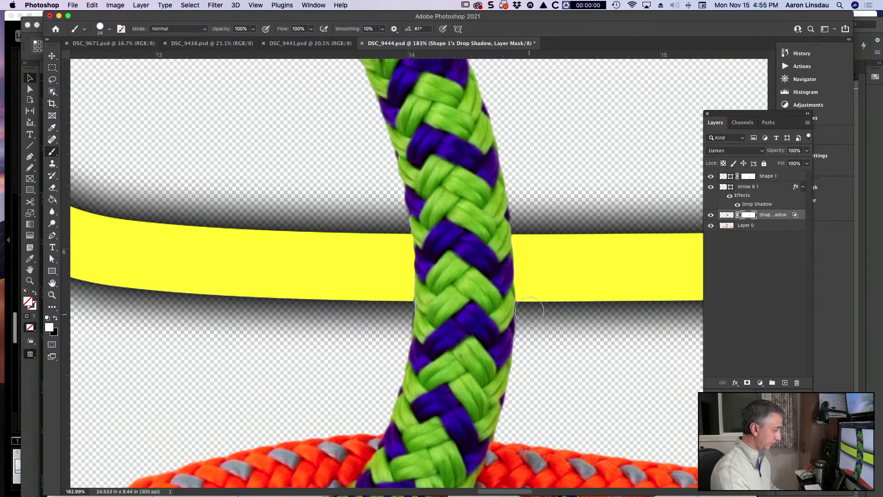
Fit the whole DSC_9444.psd image in view, deselect its layers, save it and switch to InDesign
click(752, 176)
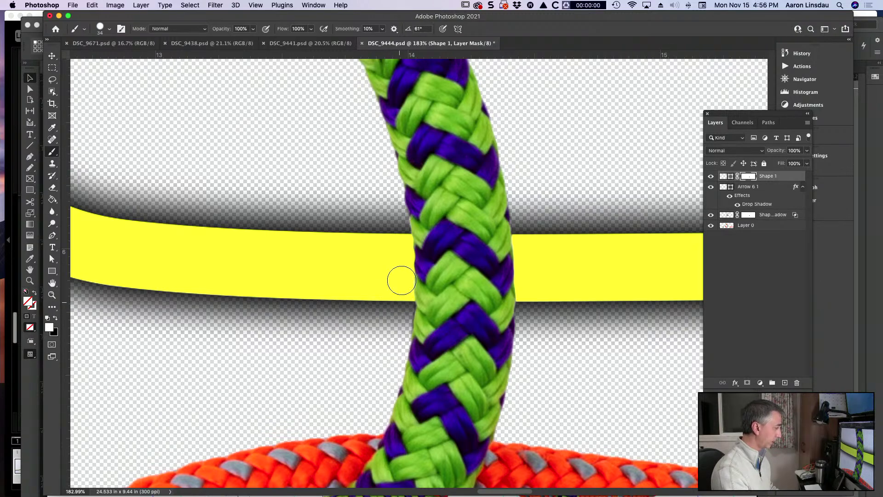
key(super+0)
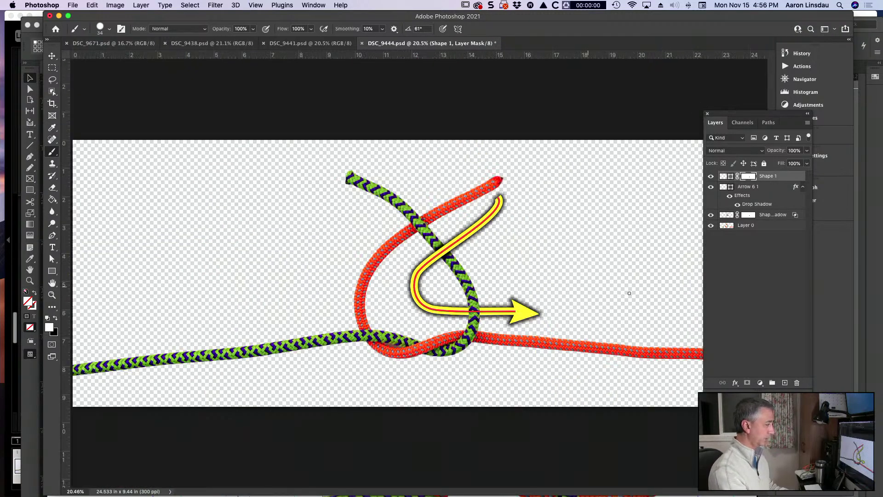
click(726, 283)
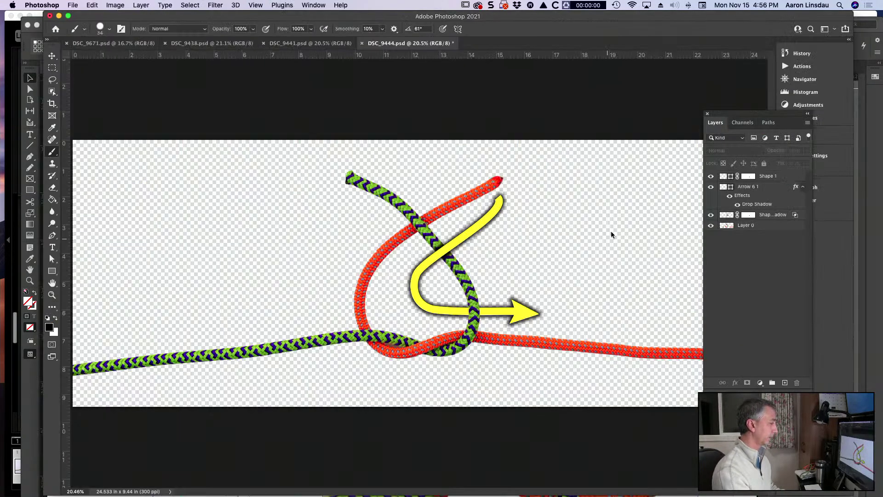
key(super+s)
key(super+Tab)
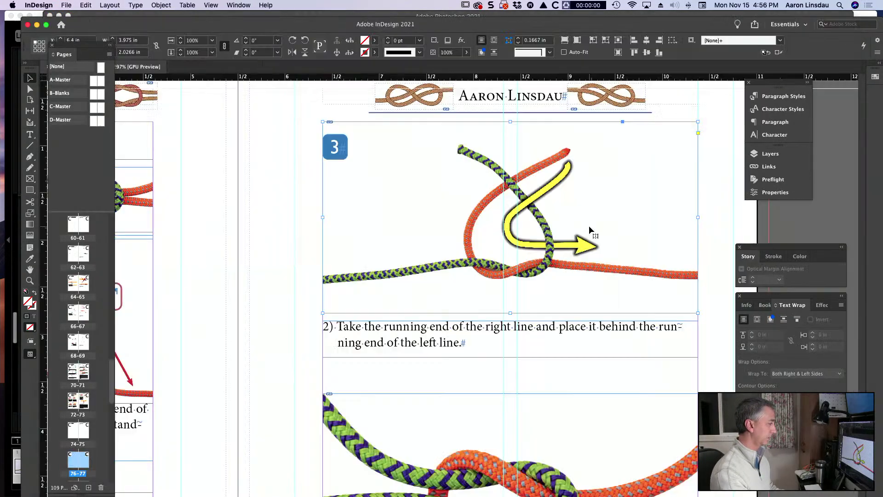
Replace the caption below photo 3 with "3) Continue with the right running end and wrap it over and through the loop created with the left running end."
scroll(588, 228, right, 3)
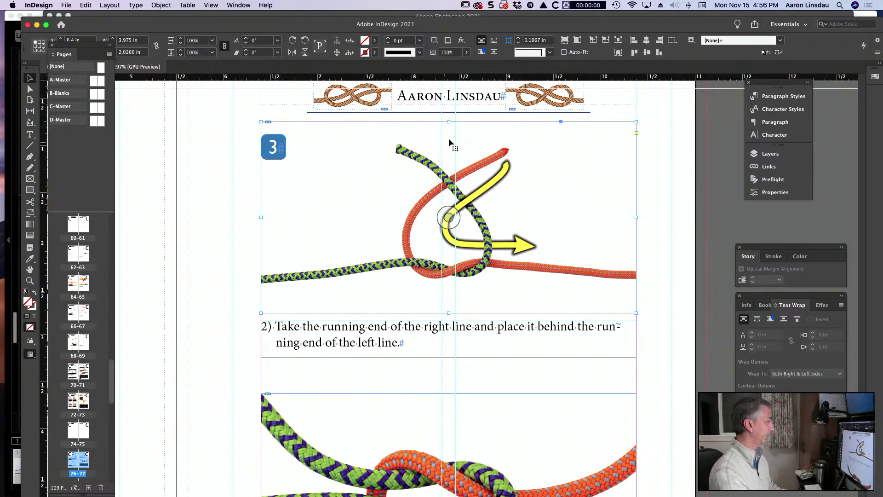
double_click(434, 345)
key(super+a)
text(3)
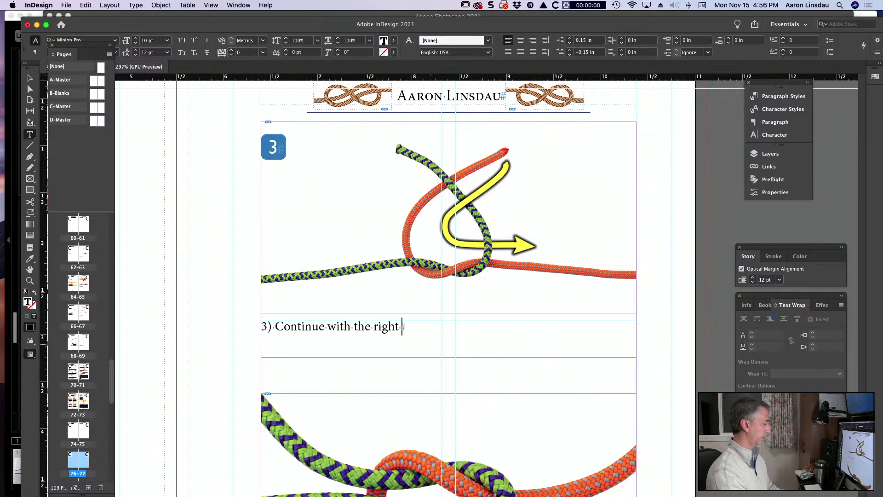
text(end and wrap it over)
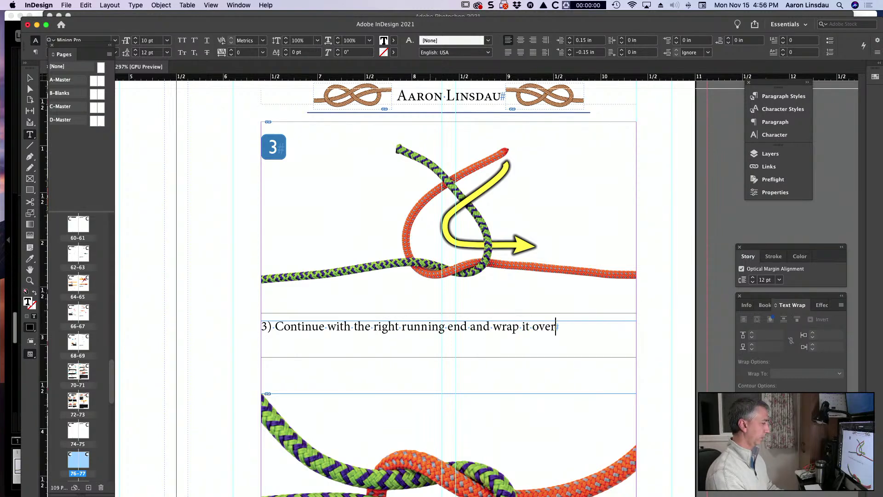
text( and through the )
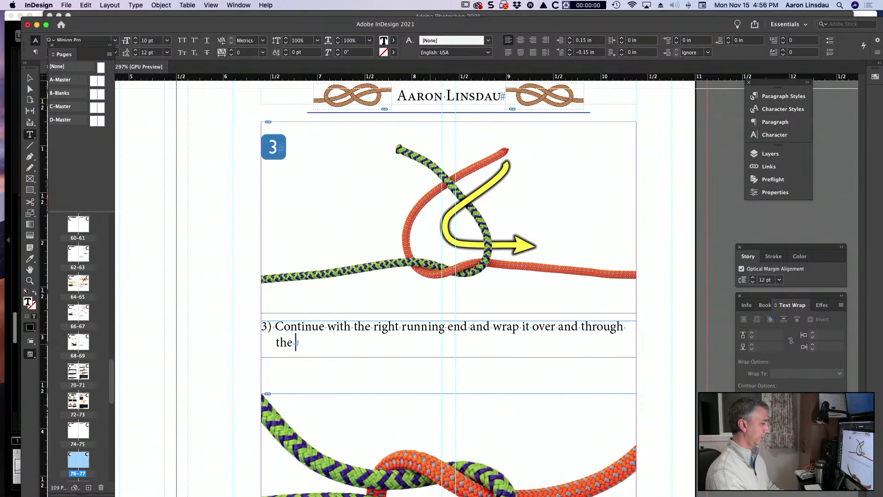
text(loop created with the left)
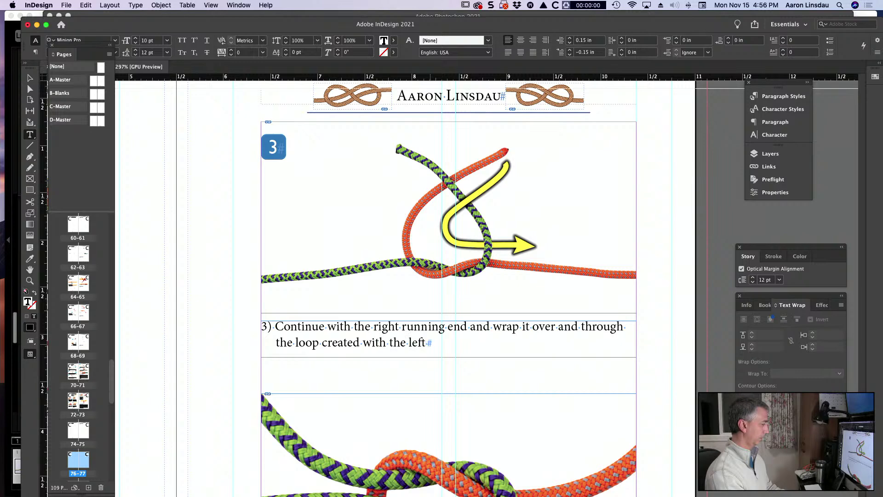
text( running end.)
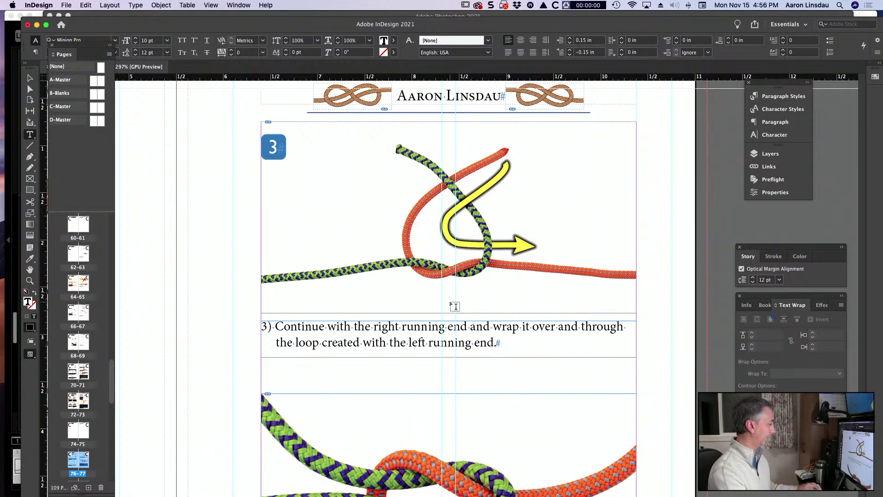
Check the Square Knot spread in full-screen presentation view and return to the layout
scroll(456, 307, down, 3)
key(Escape)
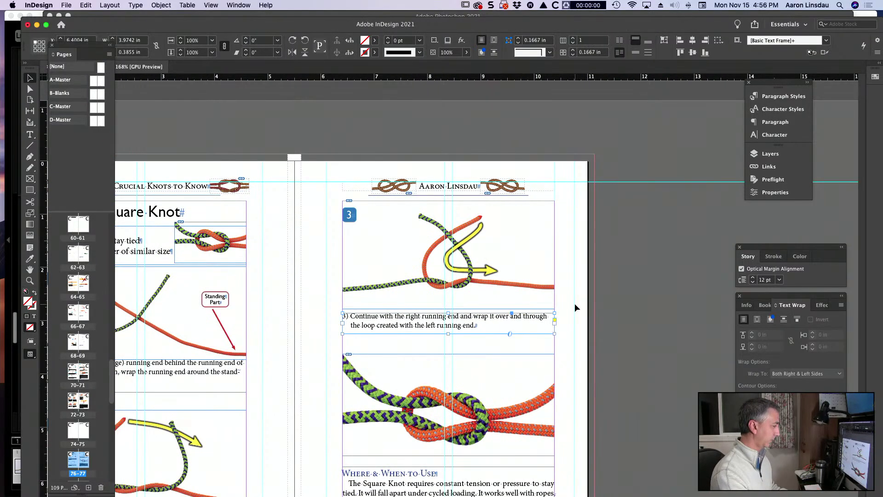
key(shift+w)
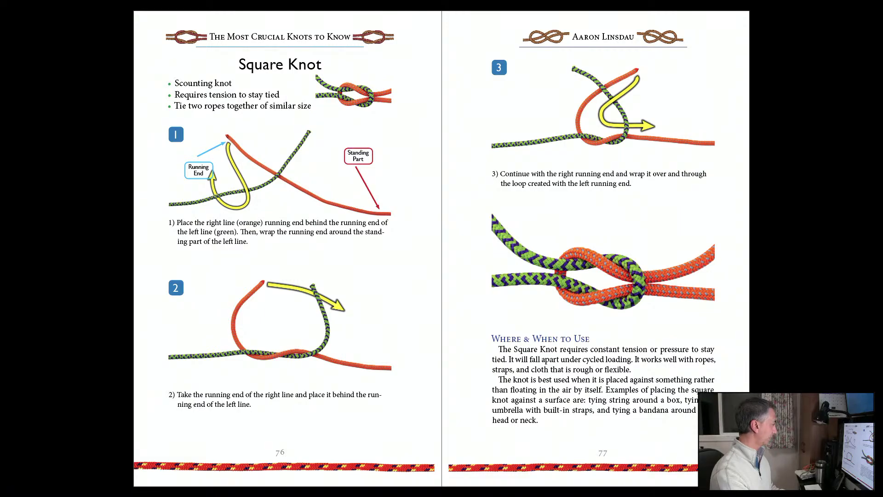
key(Escape)
scroll(312, 239, down, 2)
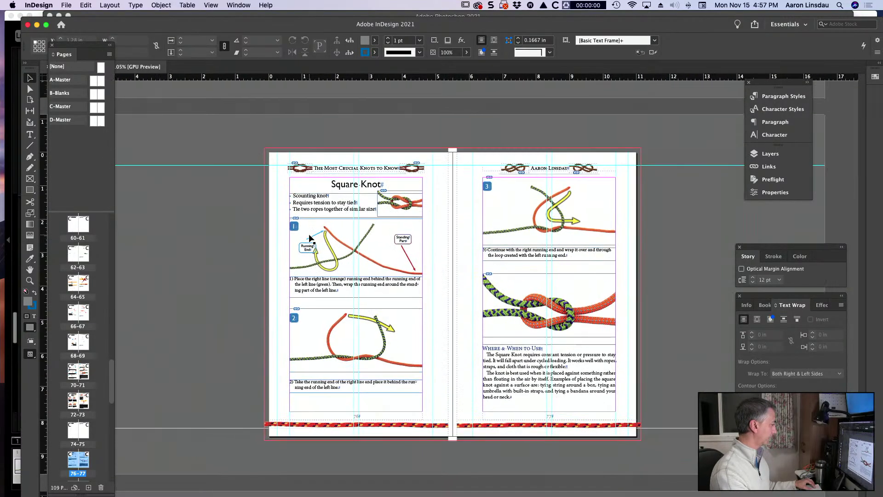
Try placing the Running End label and its blue arrow to the right of the orange rope's tip in photo 1
scroll(311, 238, up, 5)
scroll(312, 239, up, 1)
drag(343, 228, 452, 197)
click(335, 242)
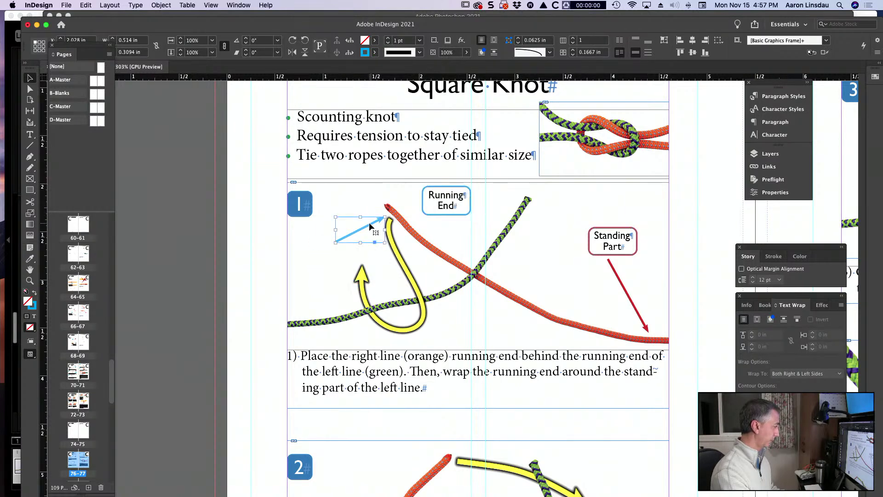
drag(334, 242, 470, 194)
click(322, 236)
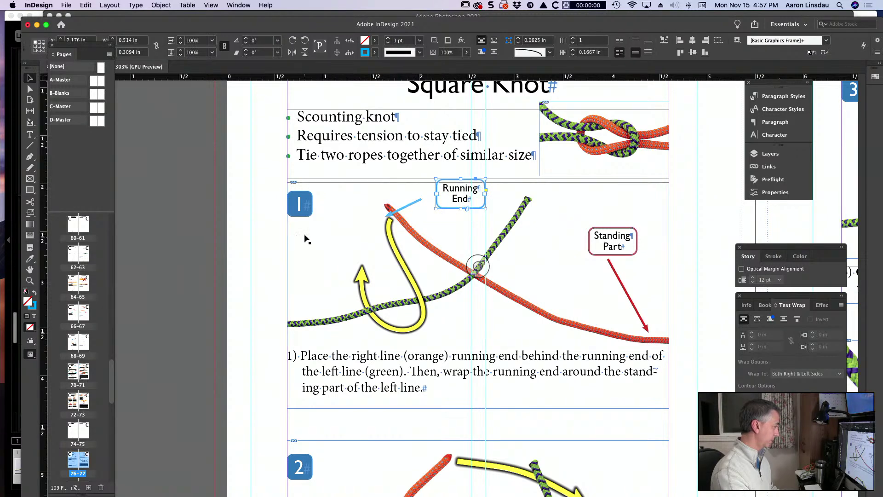
click(461, 199)
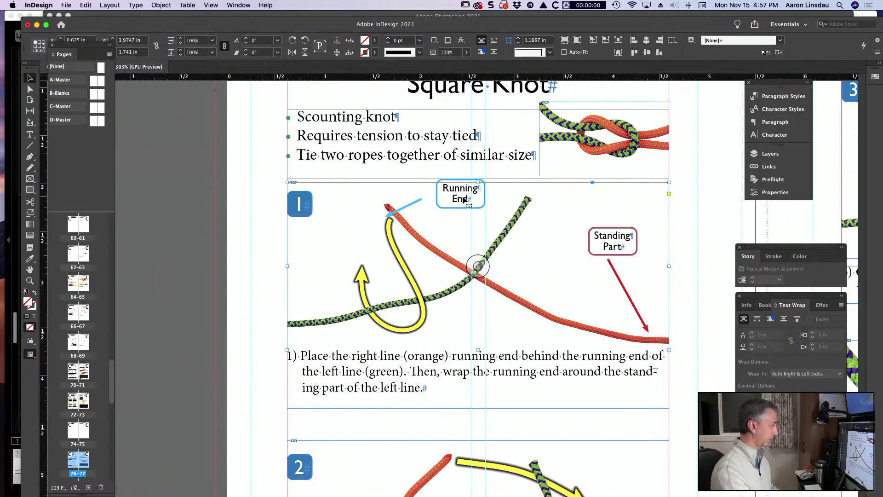
Place the Running End label left of the orange rope's tip in photo 1, aim its arrow at the tip and preview the spread
drag(450, 200, 332, 235)
click(405, 206)
drag(389, 214, 372, 230)
drag(354, 237, 383, 212)
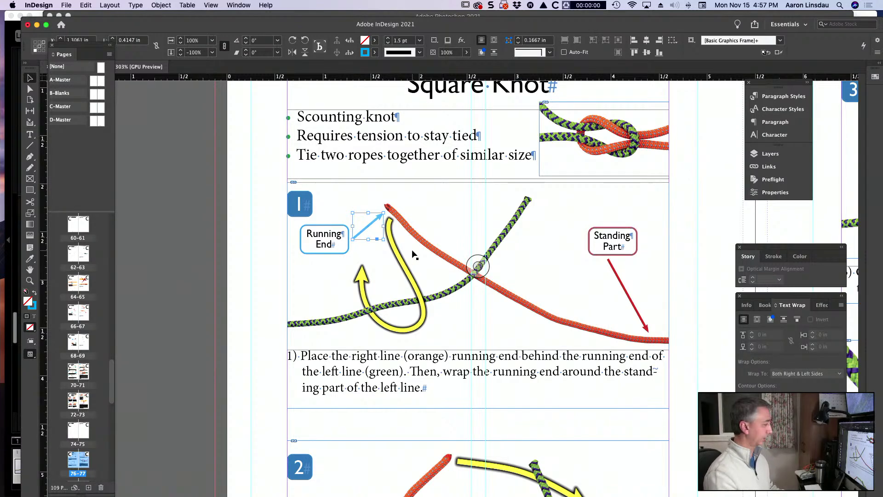
drag(352, 239, 355, 235)
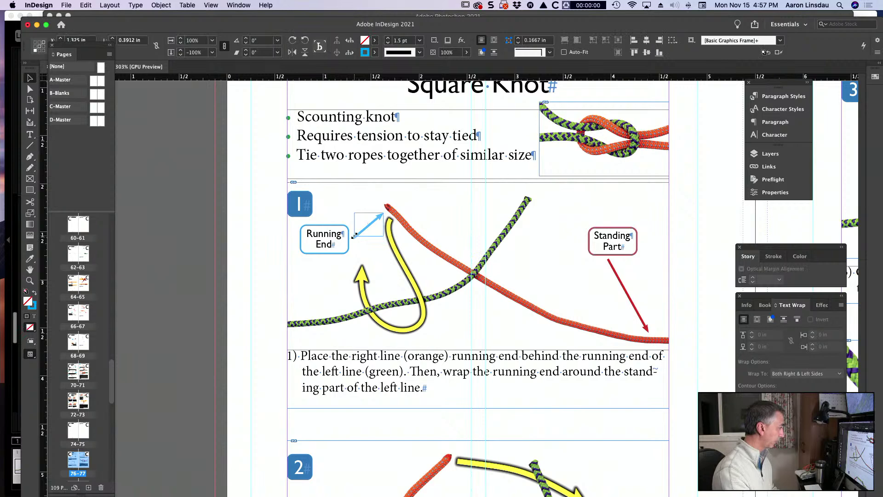
click(267, 252)
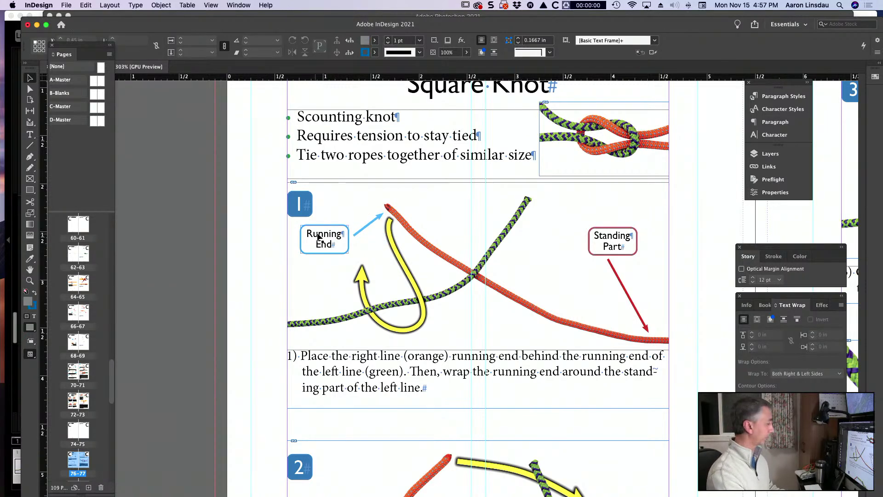
key(shift+w)
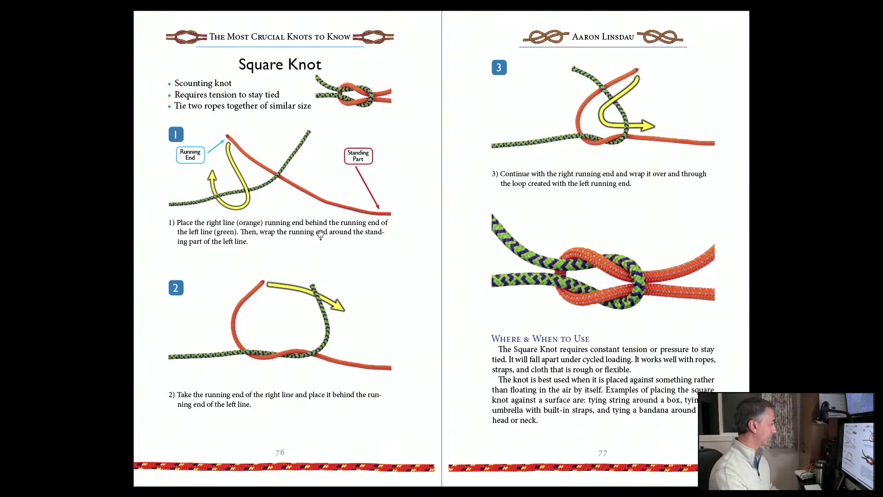
key(Escape)
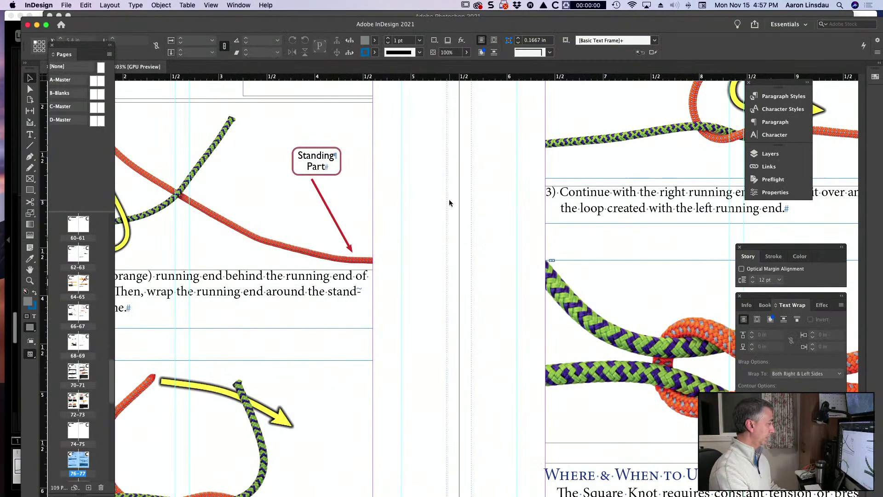
Copy the Running End label and its blue arrow from photo 1 into photo 2, between the step badge and the orange rope
key(super+alt+0)
click(230, 214)
shift+click(249, 207)
drag(230, 215, 245, 339)
drag(306, 321, 291, 292)
scroll(303, 318, left, 5)
scroll(341, 333, right, 1)
drag(408, 364, 409, 313)
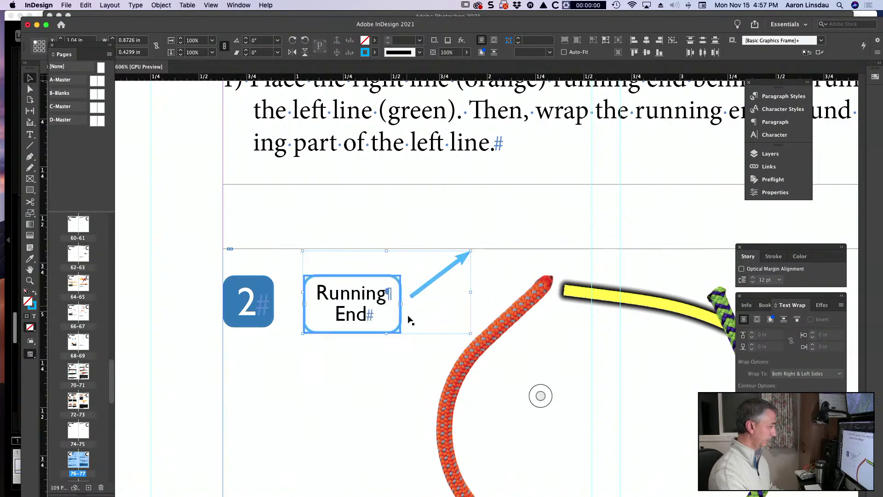
Stretch the copied blue arrow in photo 2 so it runs from the Running End label to the orange rope's tip
click(189, 307)
click(468, 254)
drag(473, 252, 522, 285)
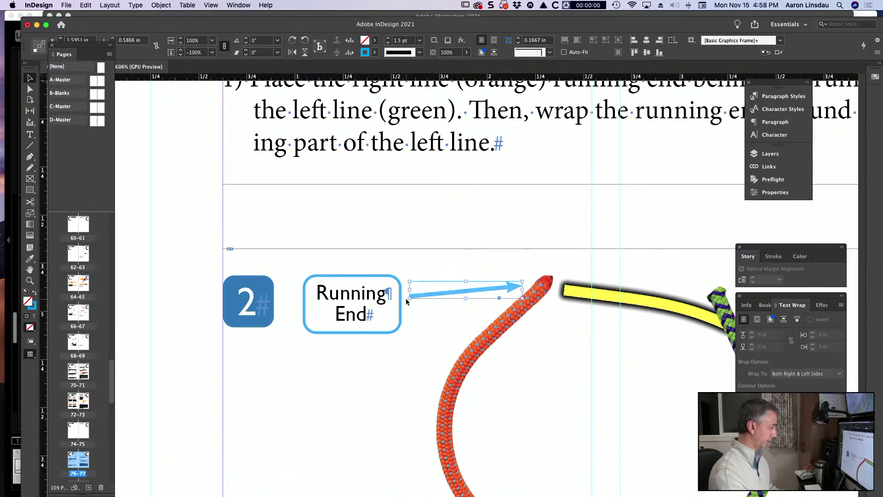
drag(408, 299, 406, 302)
key(super+minus)
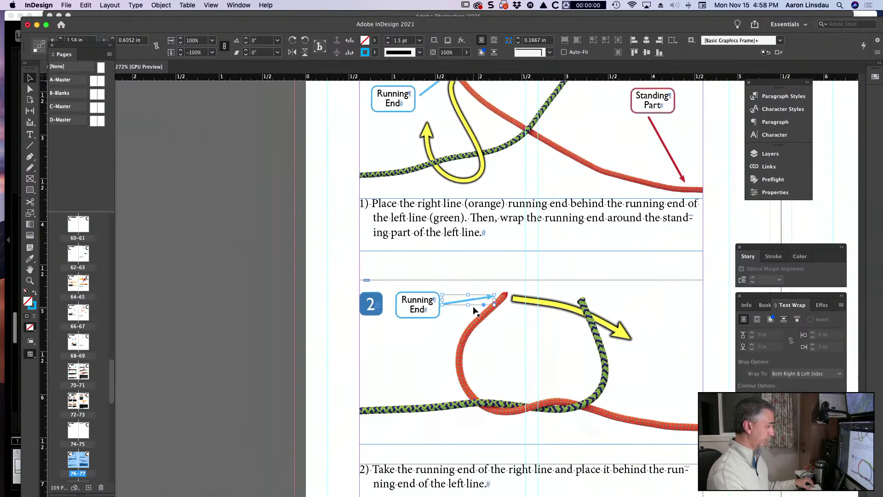
Place a copy of the Running End label and blue arrow in photo 3, to the right of the orange rope's tip
scroll(413, 338, right, 4)
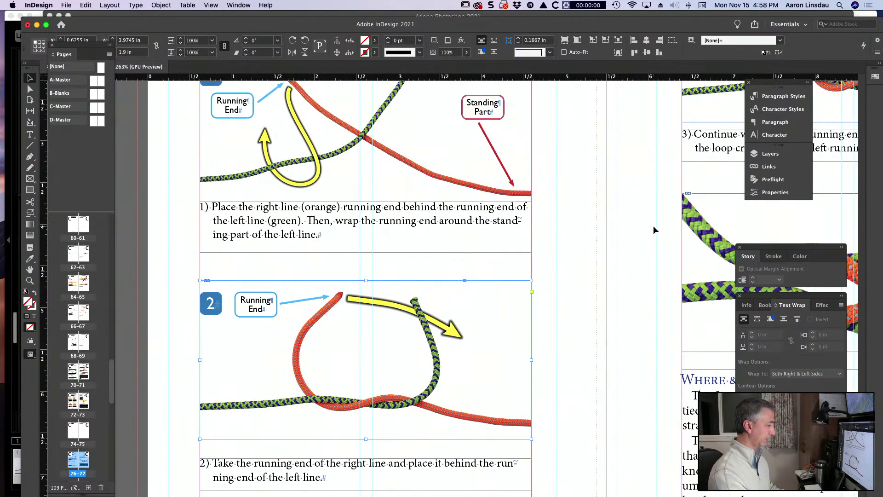
scroll(653, 229, right, 10)
scroll(653, 228, up, 3)
scroll(653, 230, right, 3)
scroll(653, 230, up, 3)
drag(568, 220, 591, 238)
Reshape the blue arrow in photo 3 to point from the Running End label to the orange rope's tip, and preview the spread
click(583, 195)
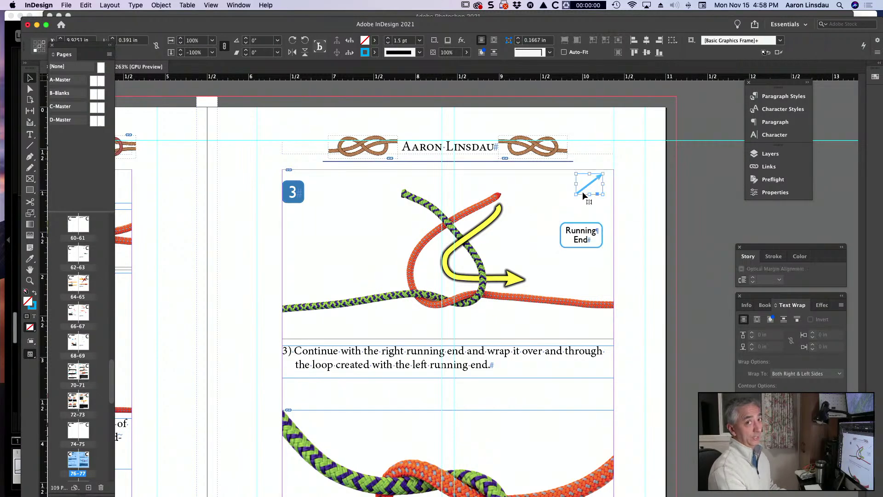
drag(577, 196, 582, 219)
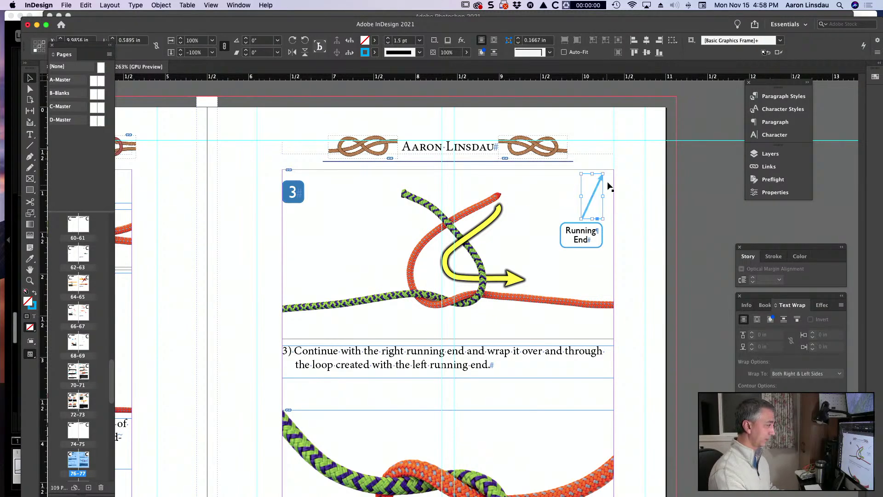
drag(602, 175, 506, 197)
click(647, 211)
key(shift+w)
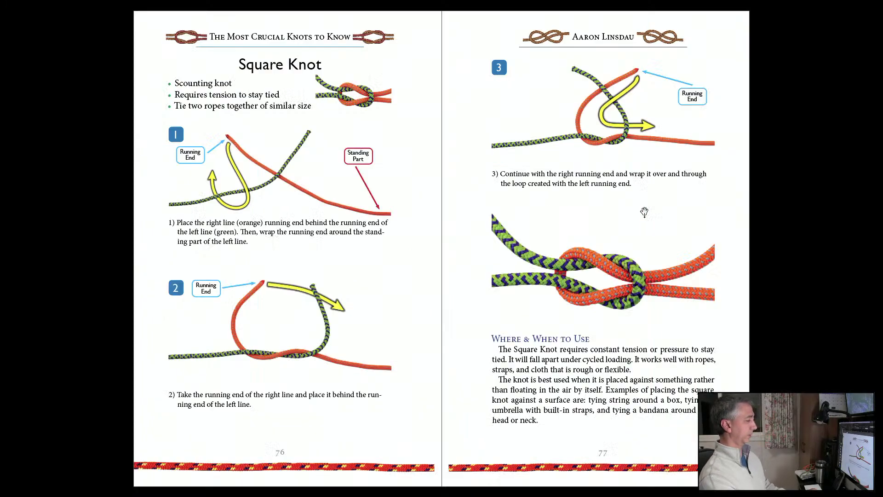
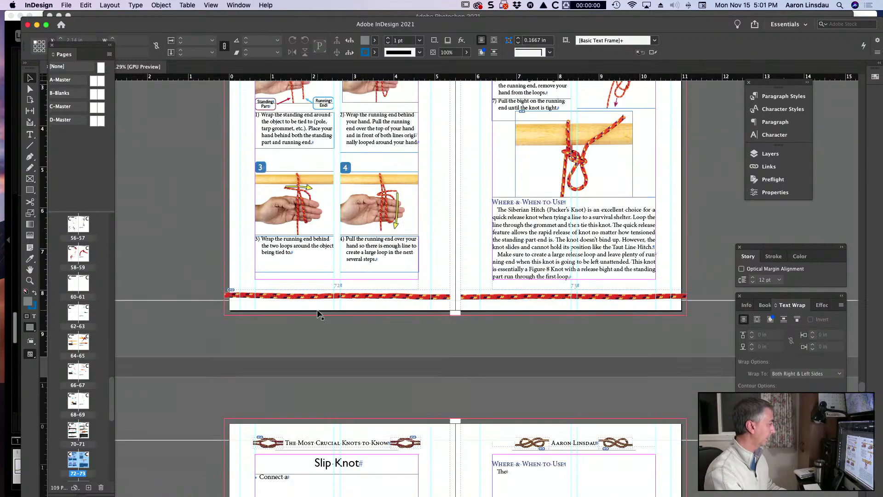
Look back through the preceding knot spreads to find the empty Overhand Knot (Half Hitch) spread
scroll(318, 313, up, 10)
scroll(317, 312, up, 15)
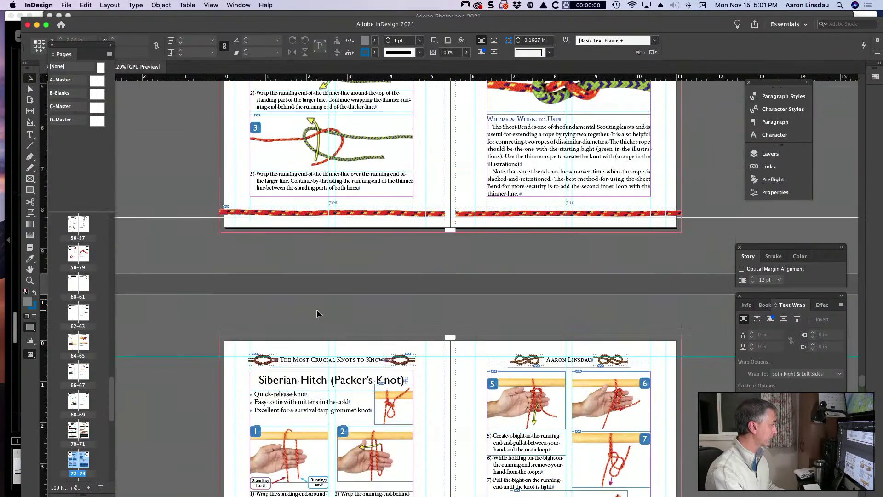
scroll(330, 312, up, 10)
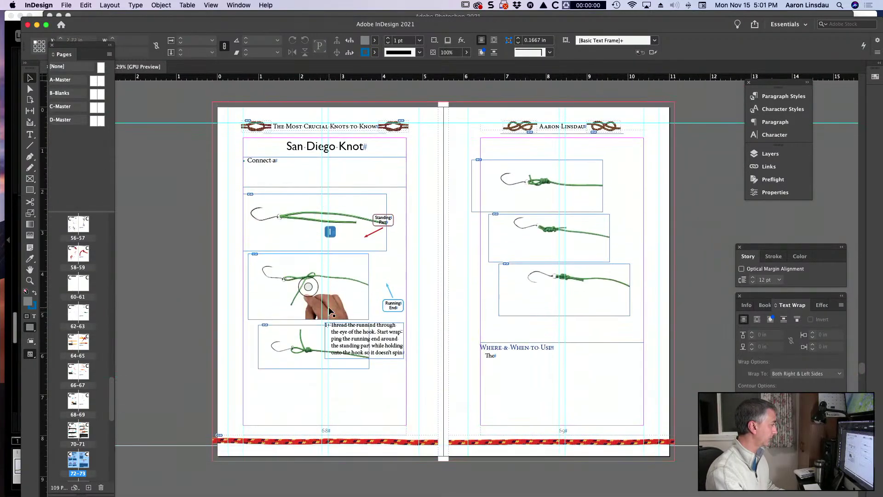
scroll(330, 313, up, 5)
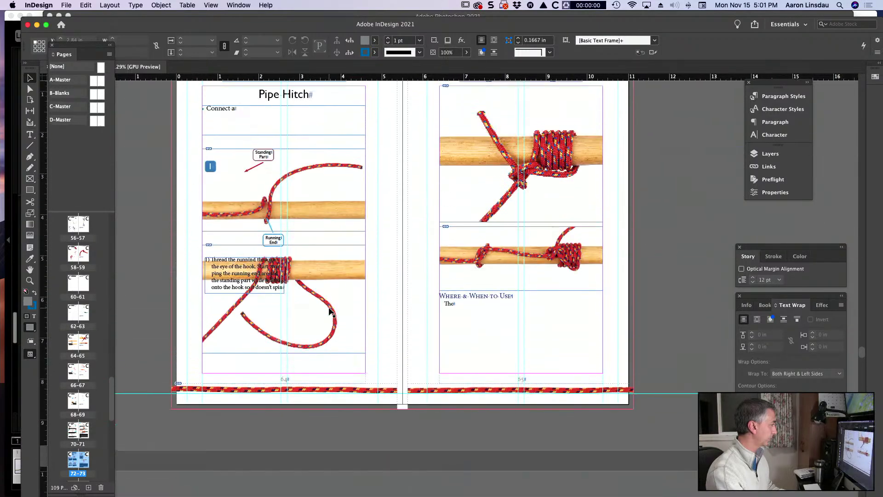
scroll(330, 313, up, 3)
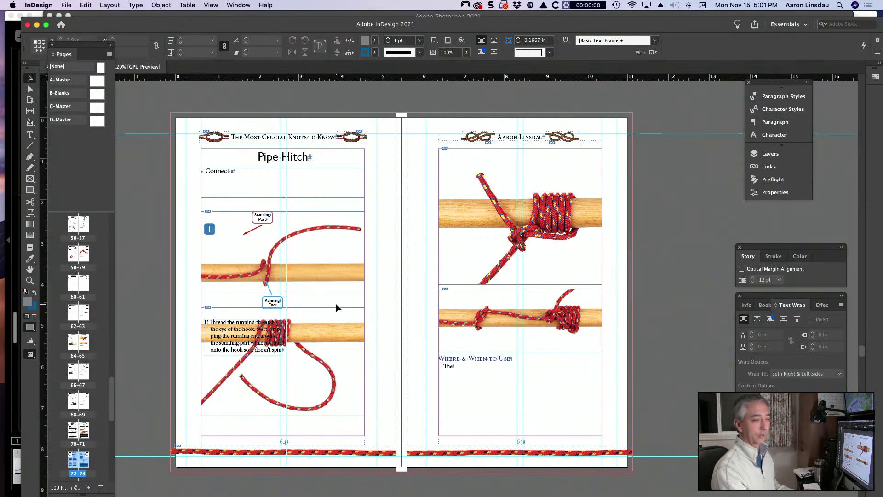
scroll(336, 307, up, 15)
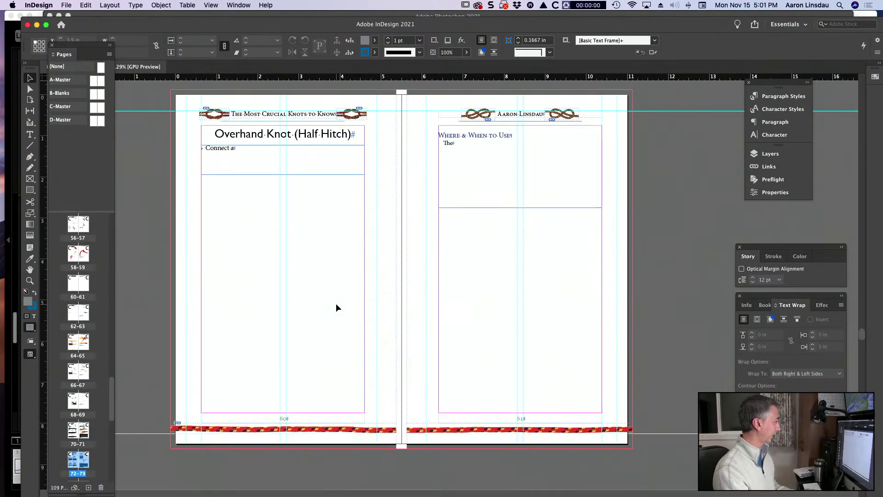
scroll(336, 307, up, 3)
scroll(336, 307, down, 2)
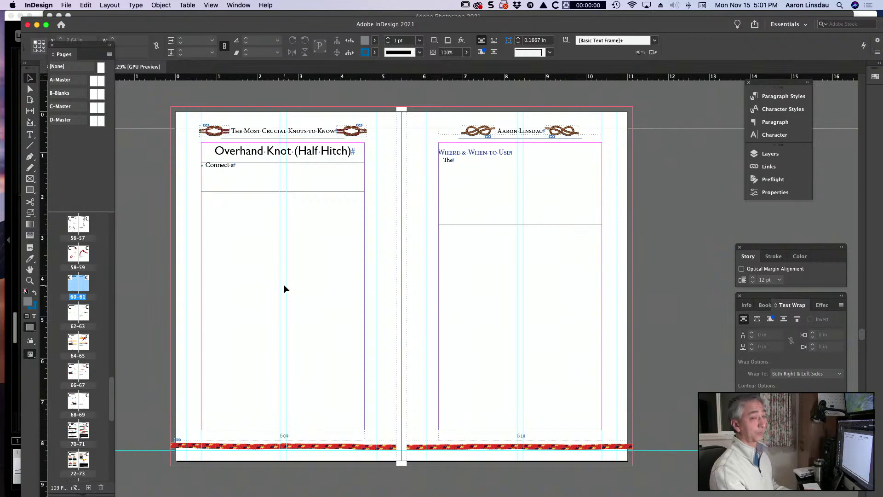
Start placing an image on the Overhand Knot (Half Hitch) spread and browse to the raw images folder
key(super+d)
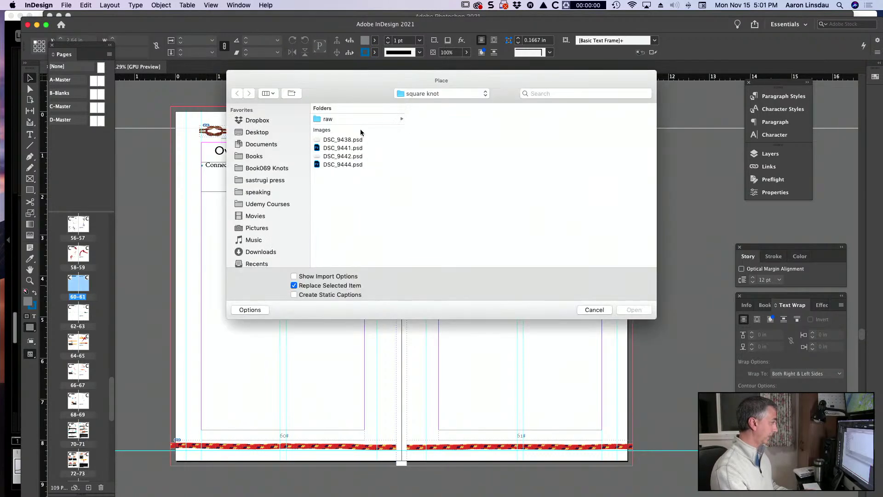
click(425, 94)
click(427, 105)
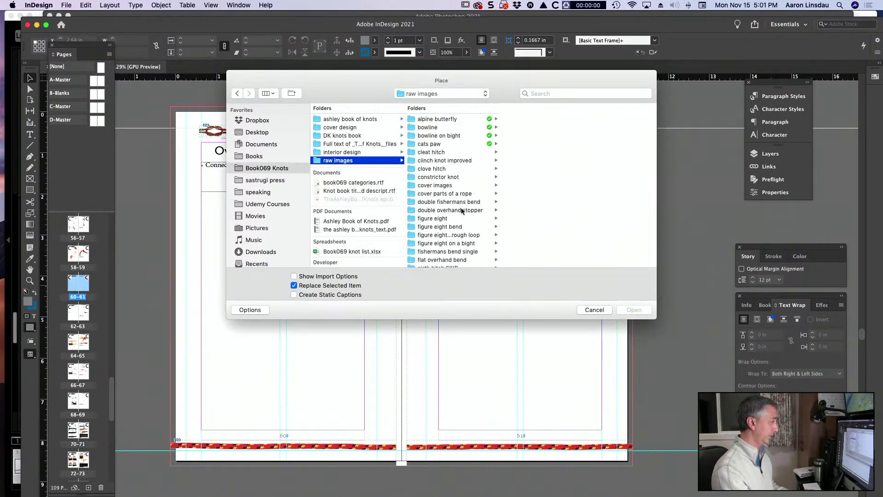
scroll(460, 212, down, 5)
scroll(460, 212, down, 3)
click(458, 202)
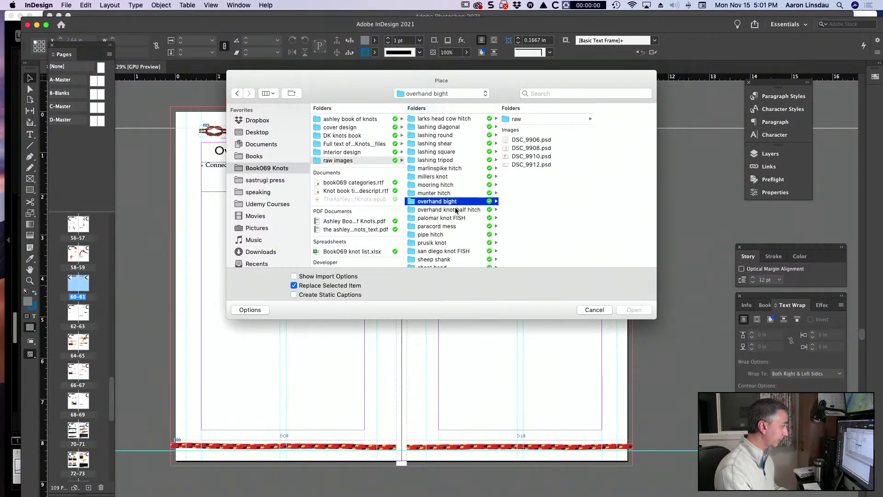
click(456, 210)
click(534, 119)
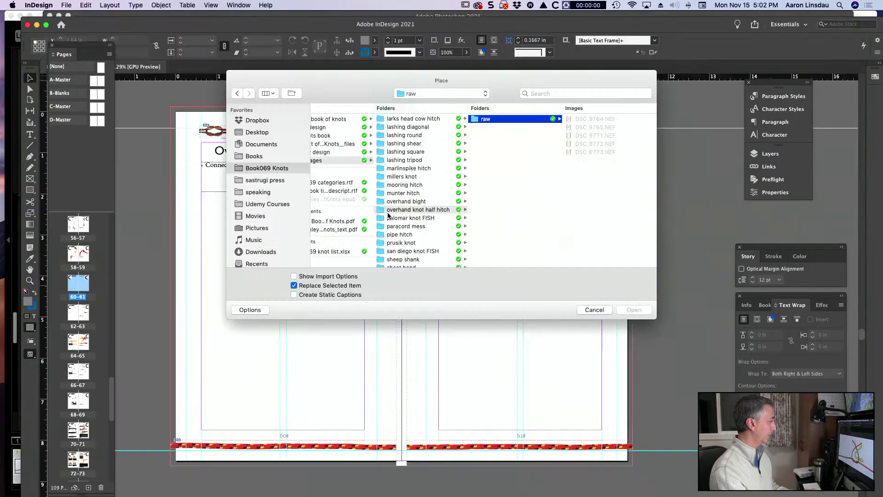
click(595, 310)
Trim the finished-knot image frame on page 59 to about 2.3 in tall and move it down just above the Where & When to Use text
scroll(491, 258, up, 15)
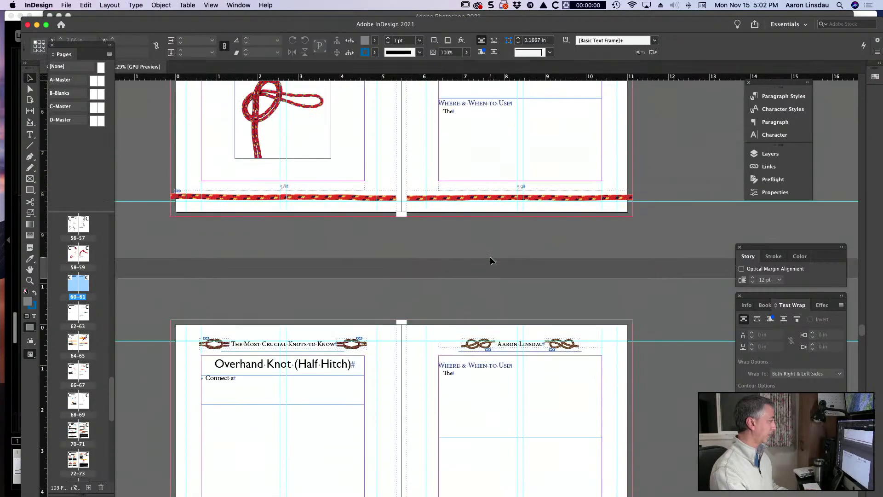
scroll(491, 261, up, 1)
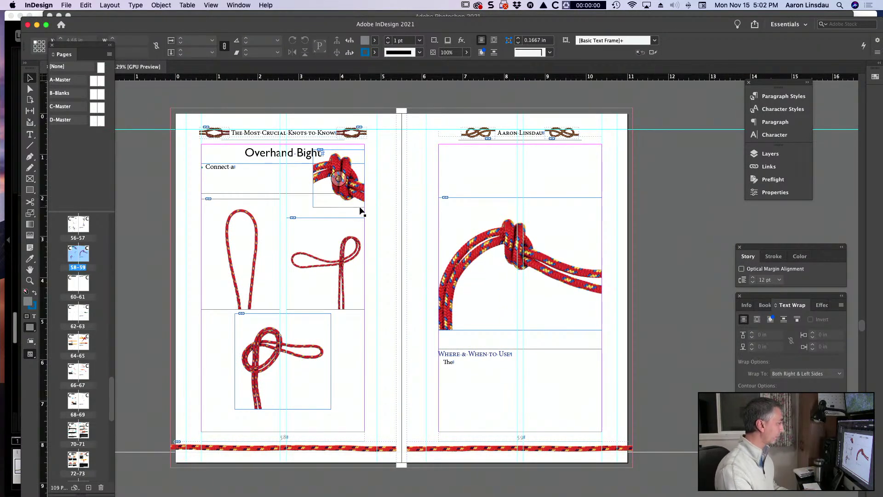
scroll(363, 198, up, 2)
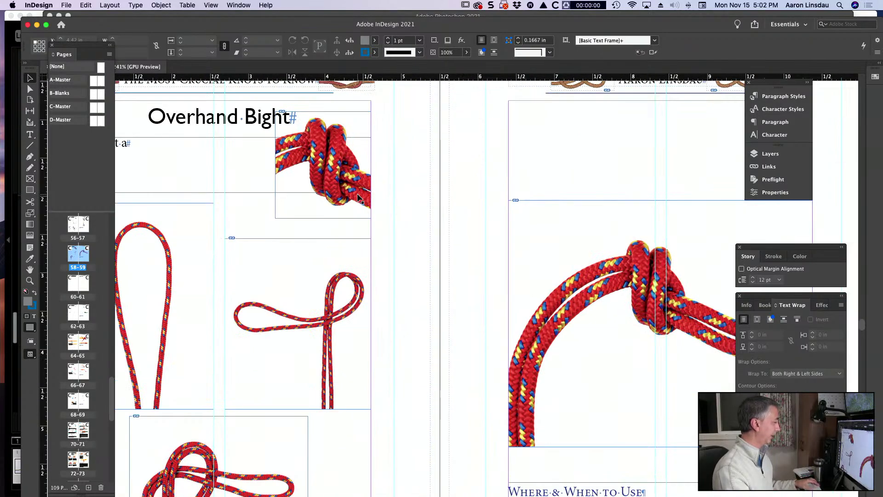
scroll(376, 172, right, 1)
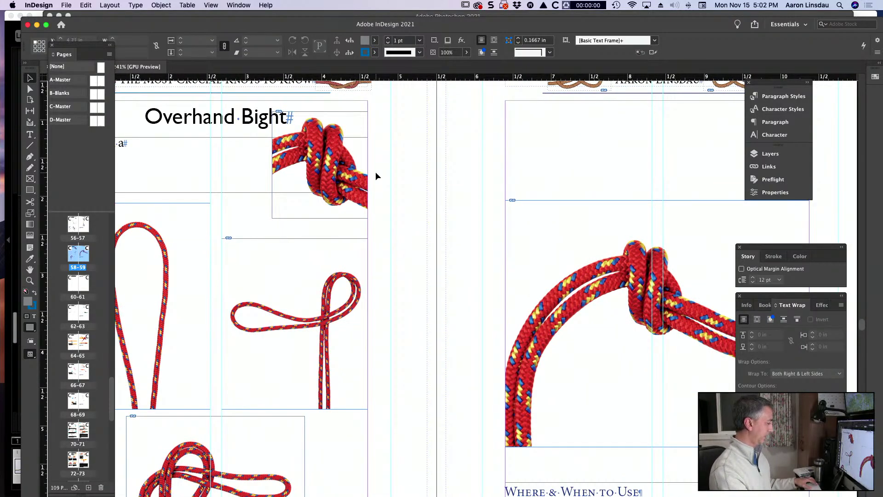
scroll(376, 172, down, 2)
scroll(375, 172, up, 2)
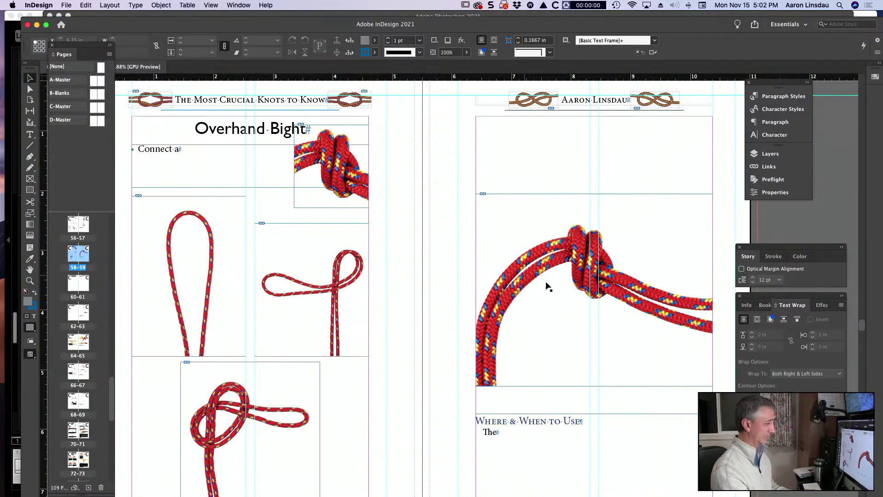
click(549, 319)
drag(594, 386, 595, 347)
drag(595, 193, 595, 210)
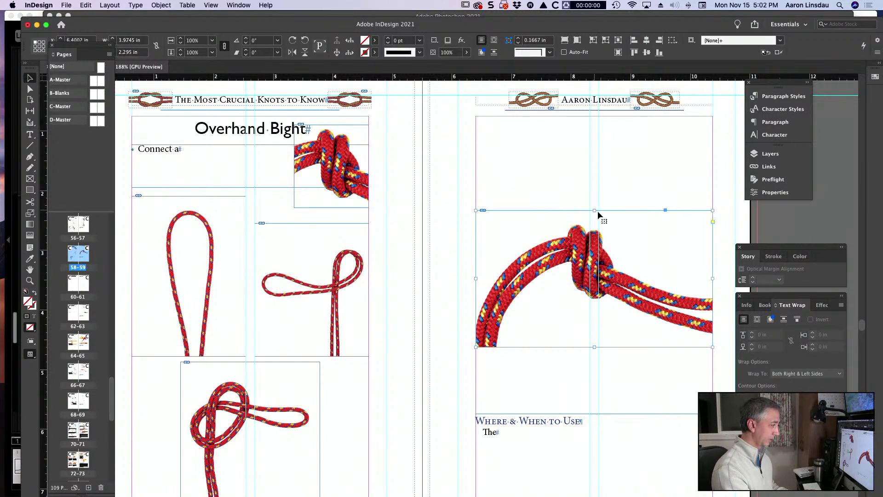
drag(608, 247, 605, 291)
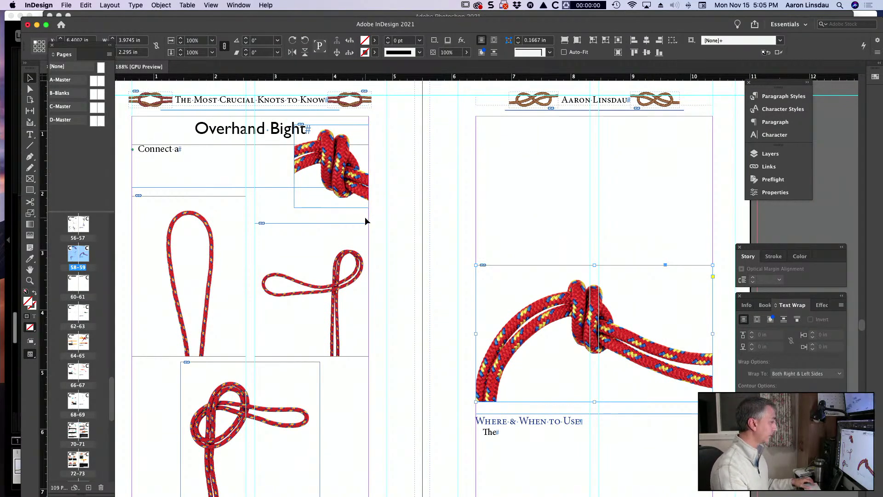
Move the third-step knot image from page 58 to the upper part of page 59 and rotate it to -90°
scroll(365, 217, down, 2)
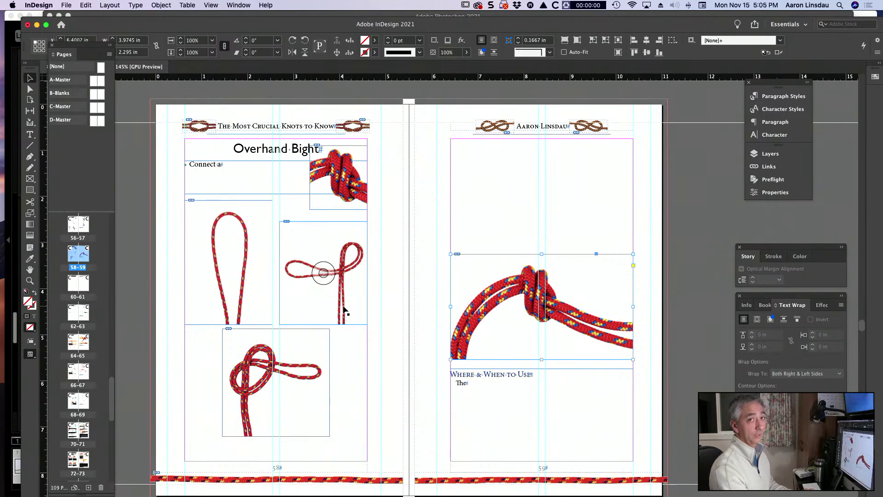
drag(297, 362, 548, 183)
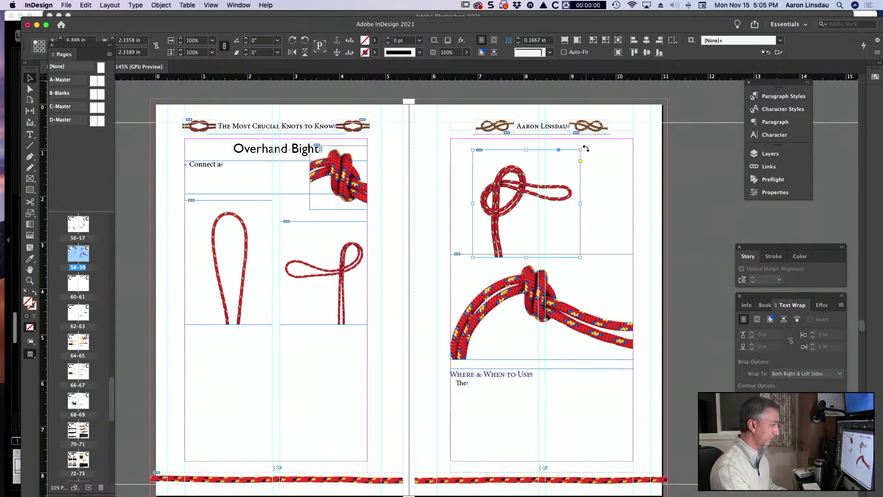
drag(583, 148, 561, 243)
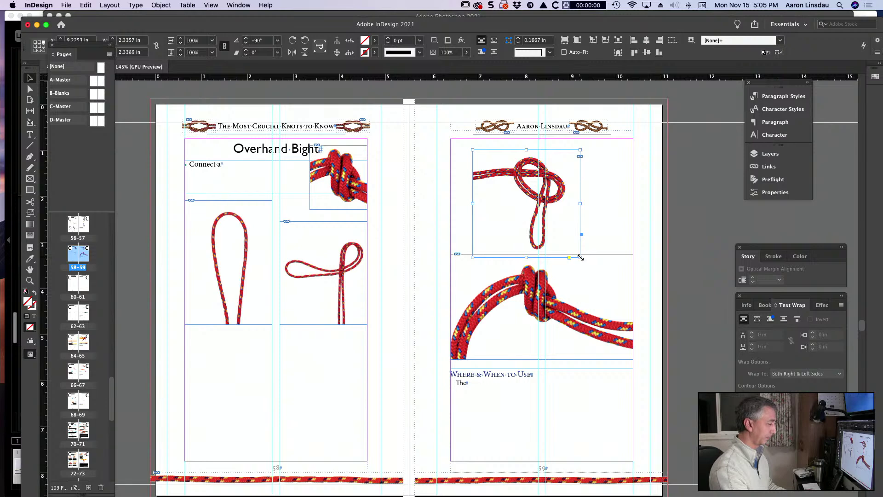
Enlarge the moved knot image to about 2.93 in square and rotate the picture inside its frame to -52°
drag(580, 257, 608, 285)
drag(587, 231, 588, 222)
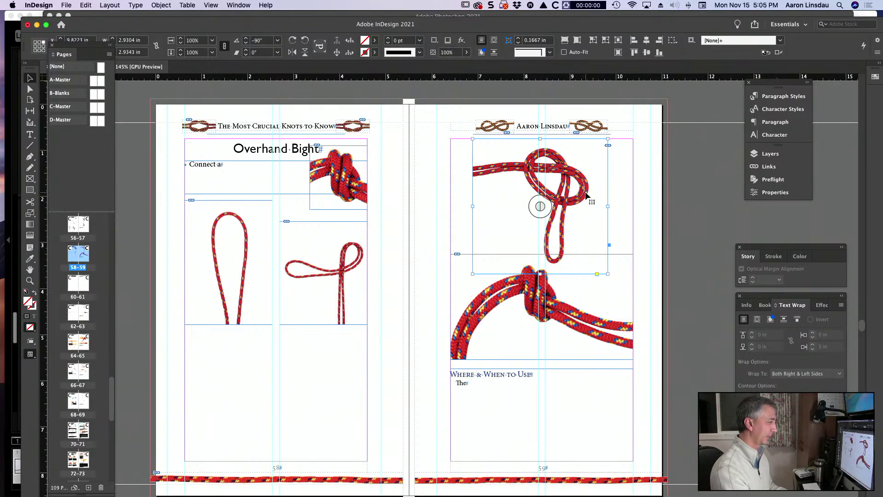
click(545, 210)
drag(613, 293, 647, 250)
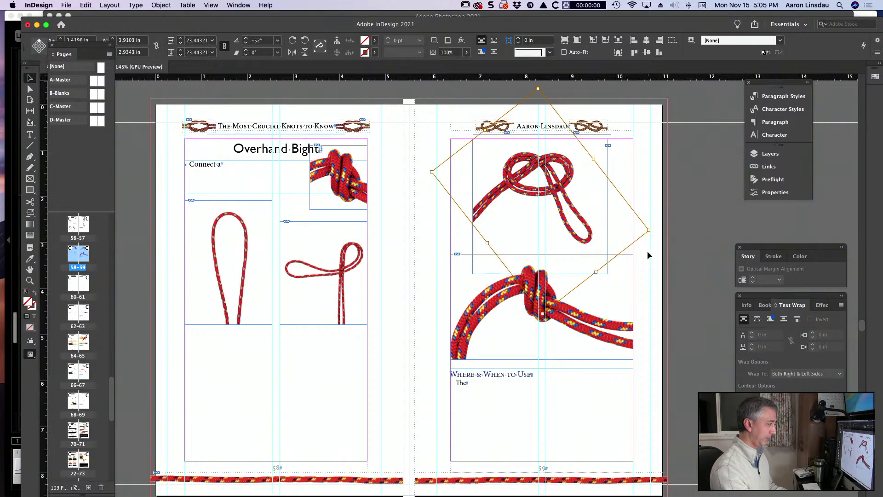
key(super+z)
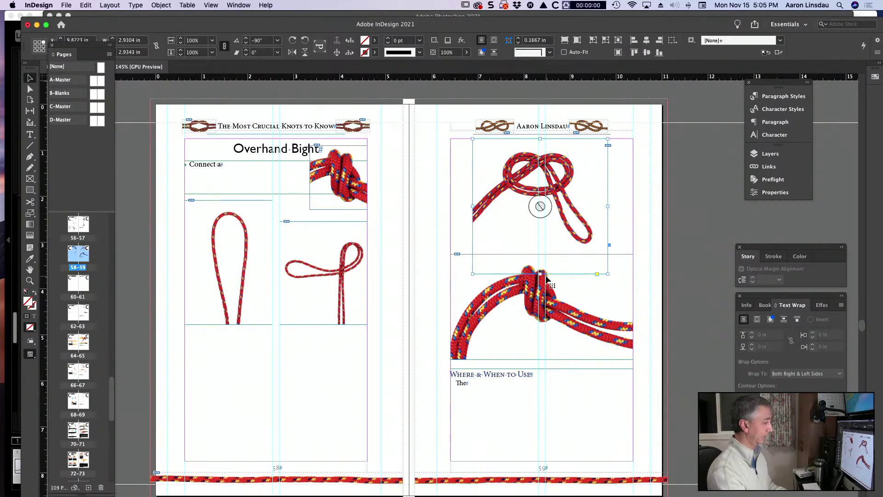
Crop the frame's lower edge, enlarge the image and center it at the top of page 59, nudging the finished-knot image down to the text
drag(542, 274, 546, 252)
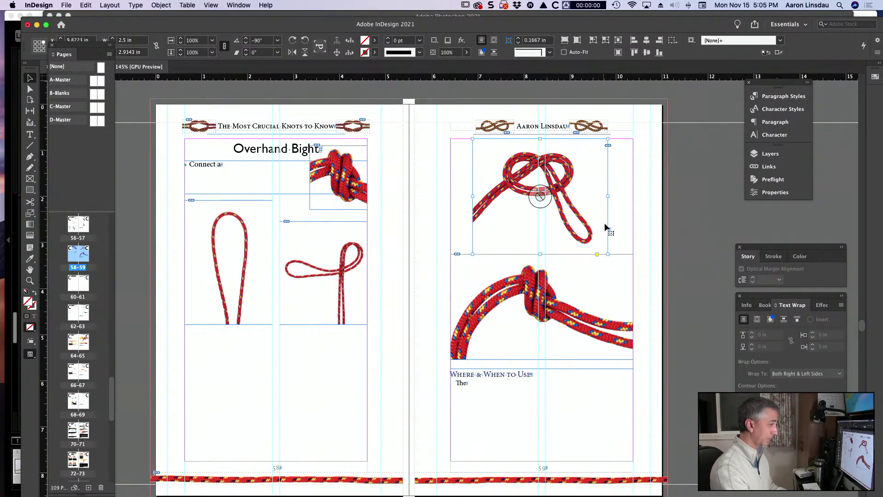
drag(608, 254, 625, 263)
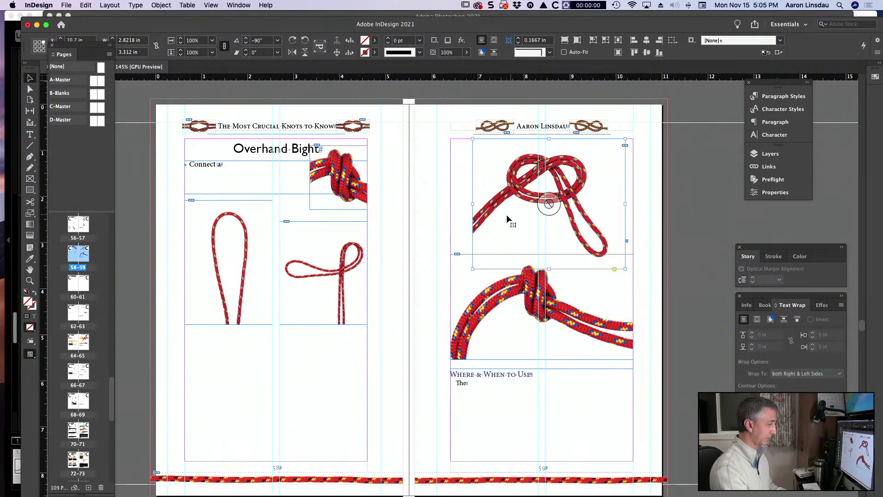
mouse_move(472, 204)
mouse_down()
mouse_move(465, 203)
mouse_move(489, 209)
mouse_up()
click(641, 209)
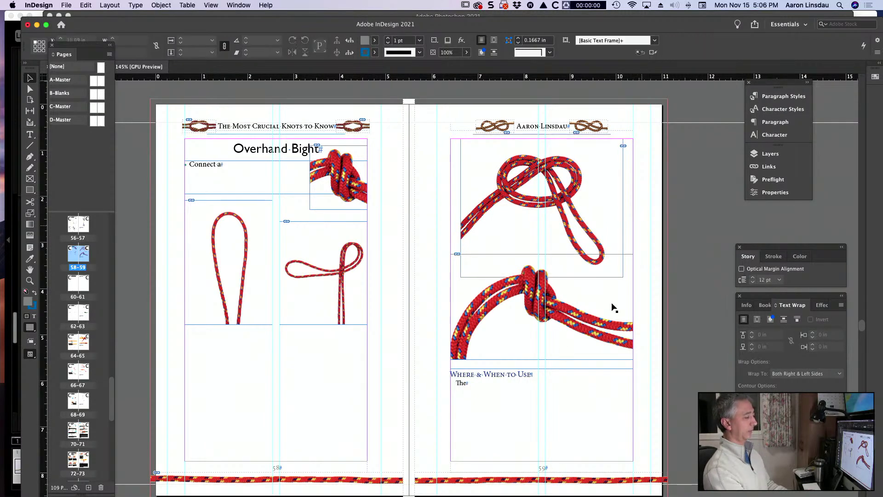
click(561, 346)
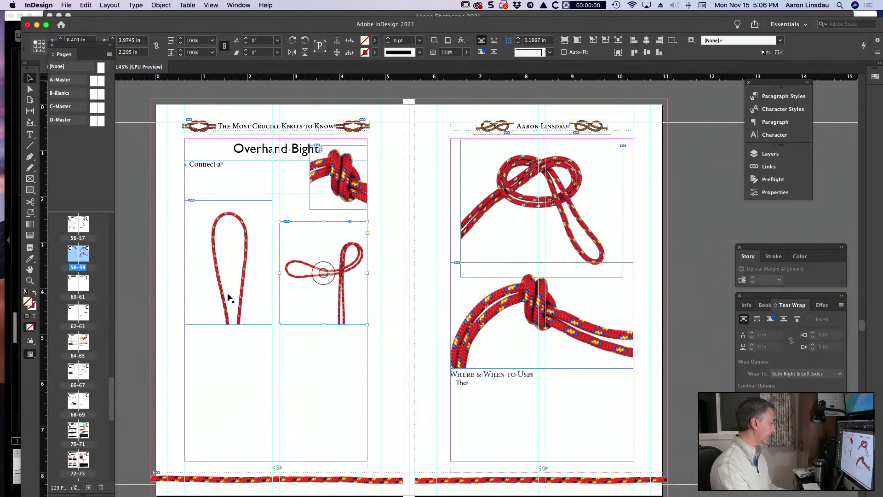
Place the crossed-loop image centered in the lower part of page 58, rotated 90° and enlarged to about 3.03 in wide by 2.59 in tall
drag(355, 300, 349, 352)
drag(289, 395, 215, 360)
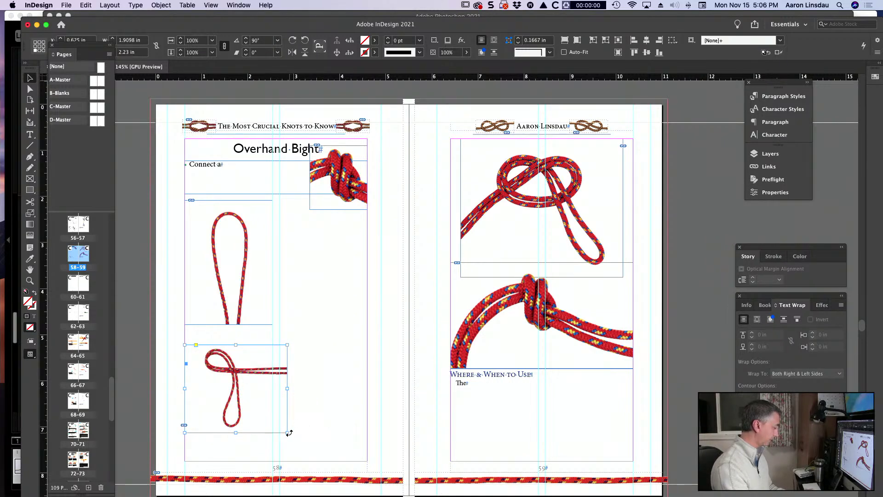
drag(289, 432, 365, 449)
scroll(351, 421, down, 2)
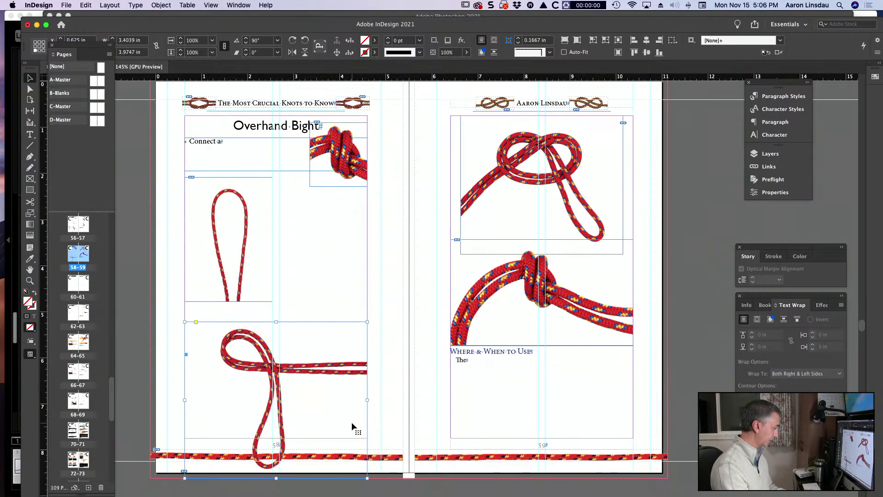
drag(368, 478, 324, 441)
drag(315, 376, 332, 363)
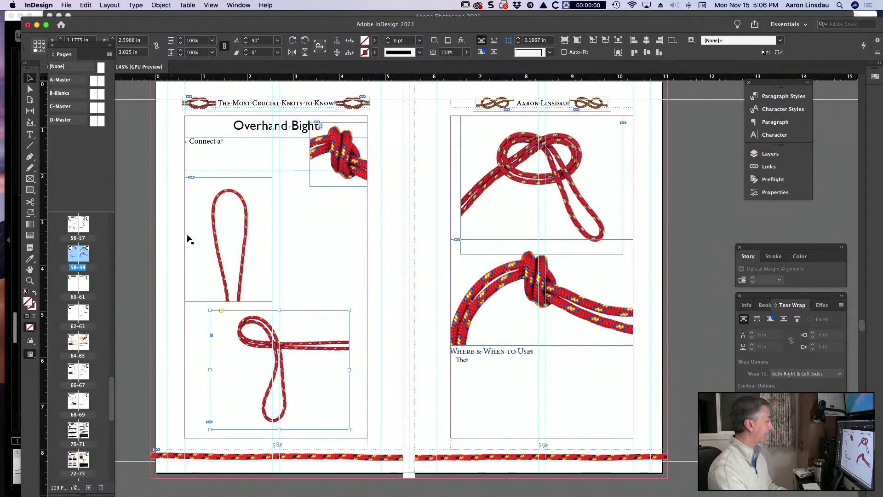
Rotate the open bight image on page 58 by 90° and fit it across the text column, about 3.98 in wide and cropped to 1.84 in tall
click(265, 243)
drag(274, 305, 303, 225)
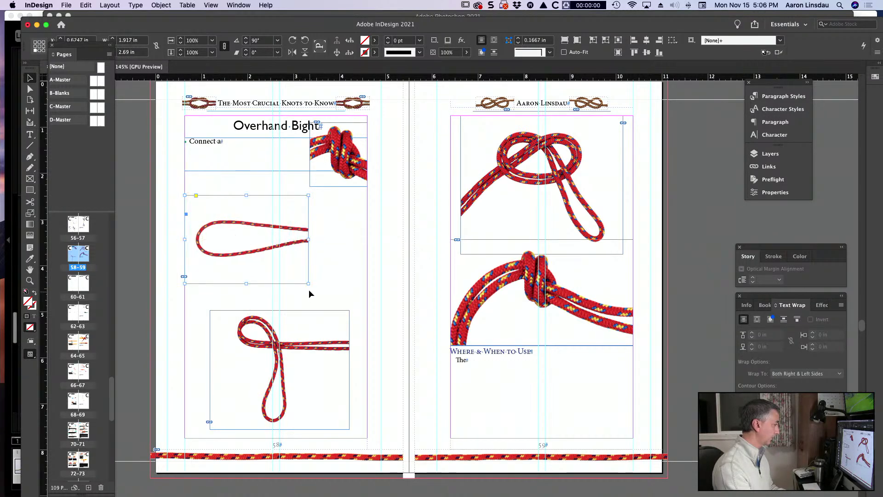
drag(308, 283, 367, 325)
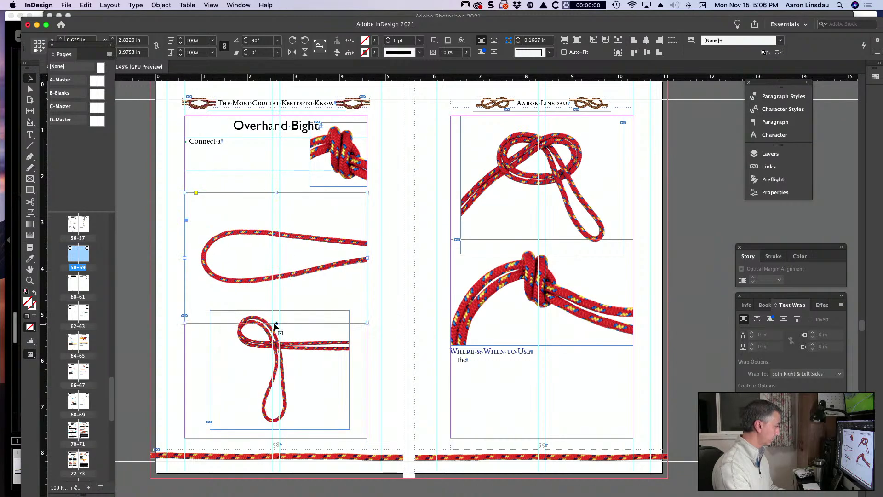
drag(276, 327, 280, 295)
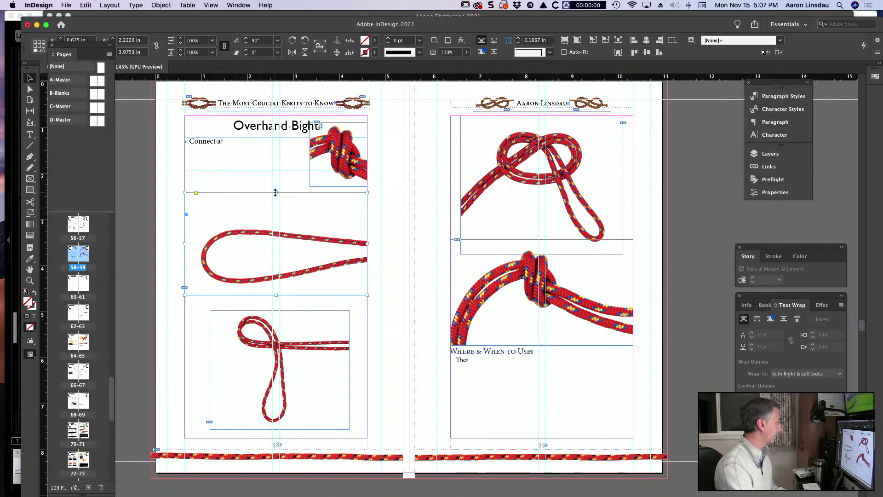
mouse_move(276, 203)
mouse_down()
mouse_move(276, 216)
mouse_move(276, 201)
mouse_up()
Select the Standing Part and Running End callouts, the number 1 badge and the instruction text on the Prusik Knot page 66
scroll(316, 208, up, 10)
scroll(316, 209, down, 10)
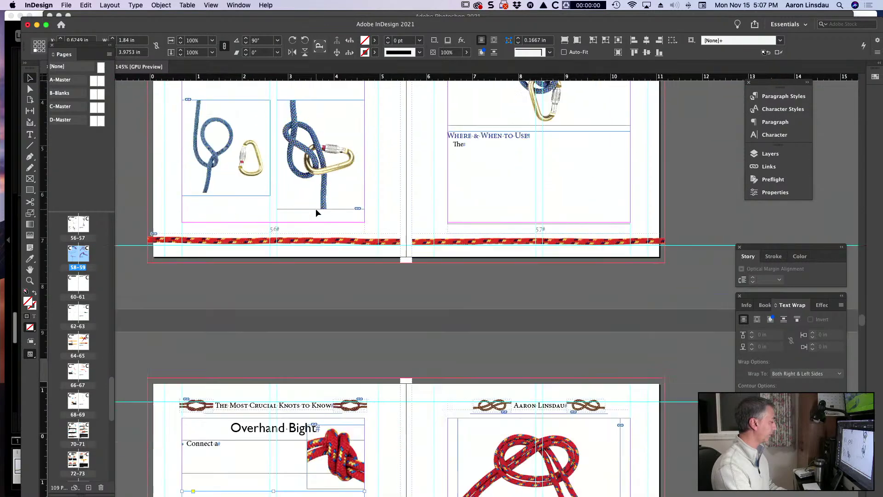
scroll(316, 211, down, 20)
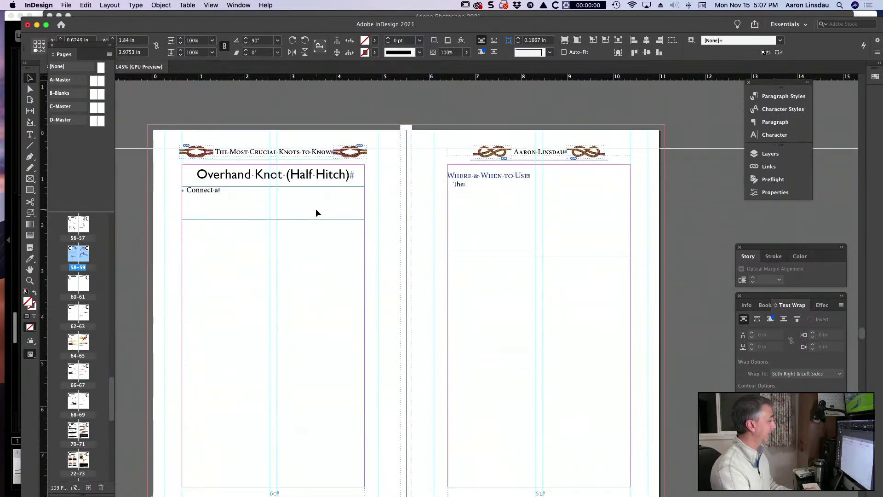
scroll(316, 208, down, 20)
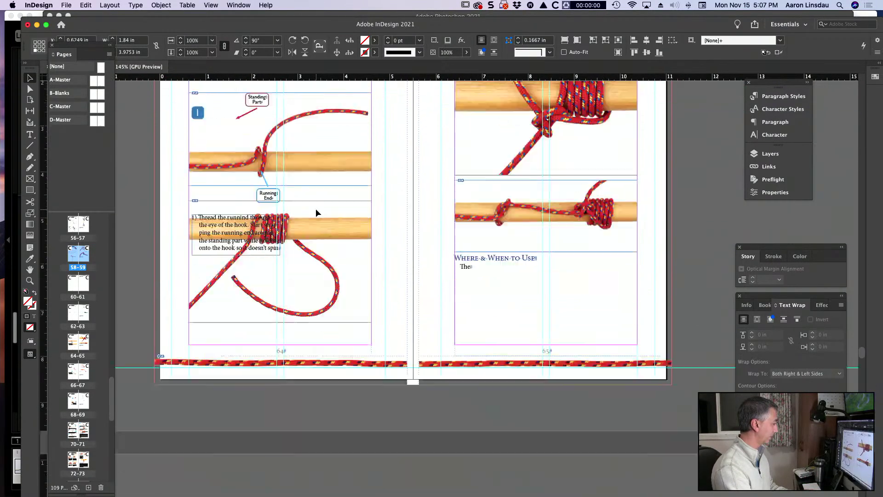
click(264, 172)
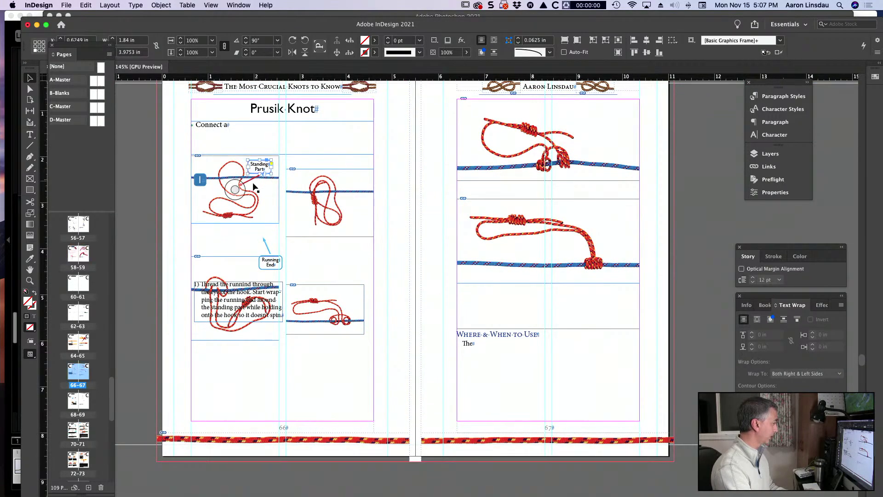
shift+click(201, 185)
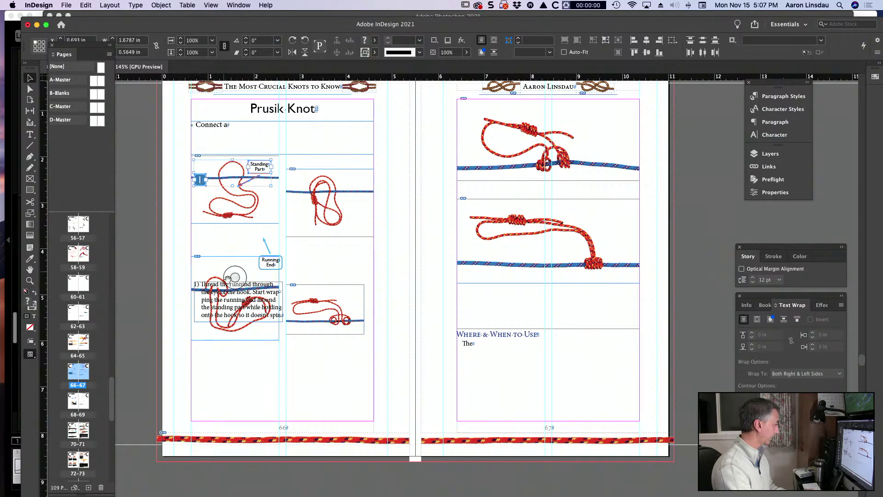
shift+click(257, 299)
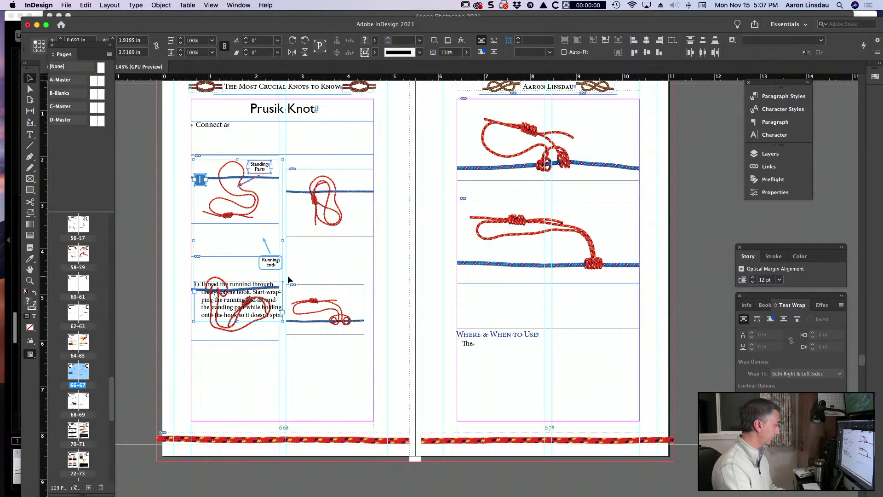
shift+click(271, 261)
Paste the copied callouts, number 1 badge and instruction text onto Overhand Bight page 58, with the badge at the open bight image's upper-left corner
scroll(267, 250, down, 20)
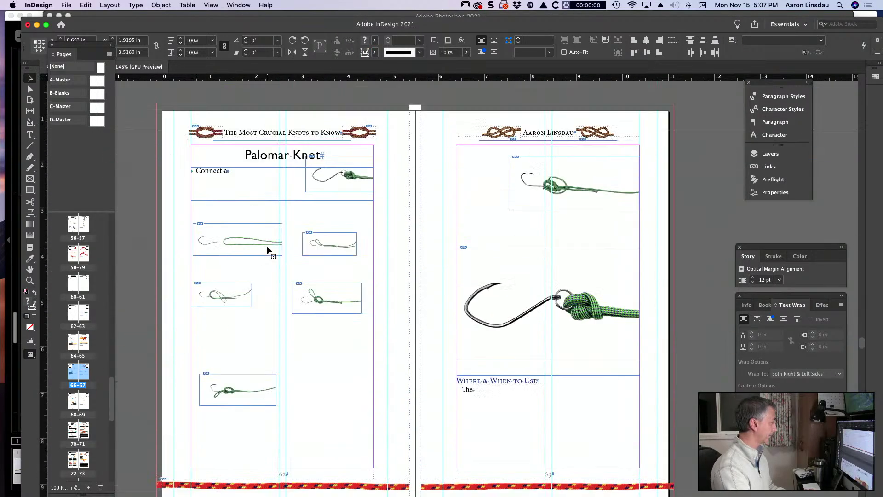
scroll(267, 249, down, 12)
scroll(267, 250, up, 3)
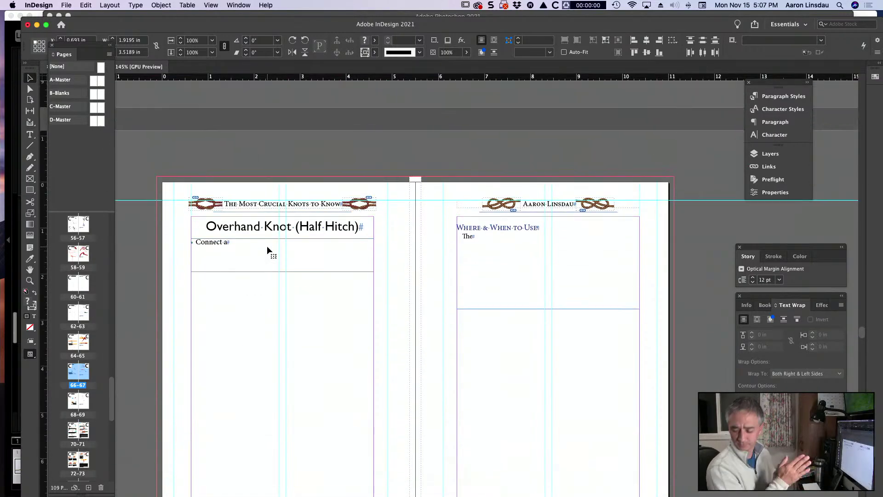
scroll(267, 250, up, 5)
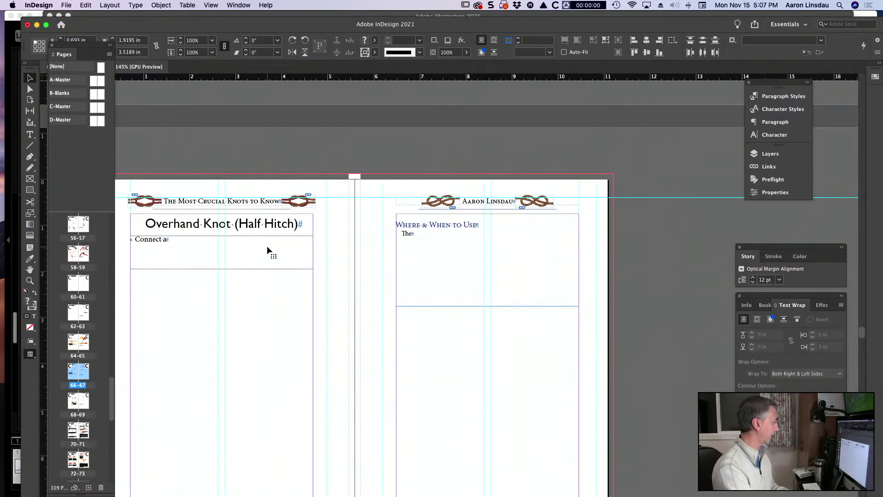
scroll(267, 250, up, 5)
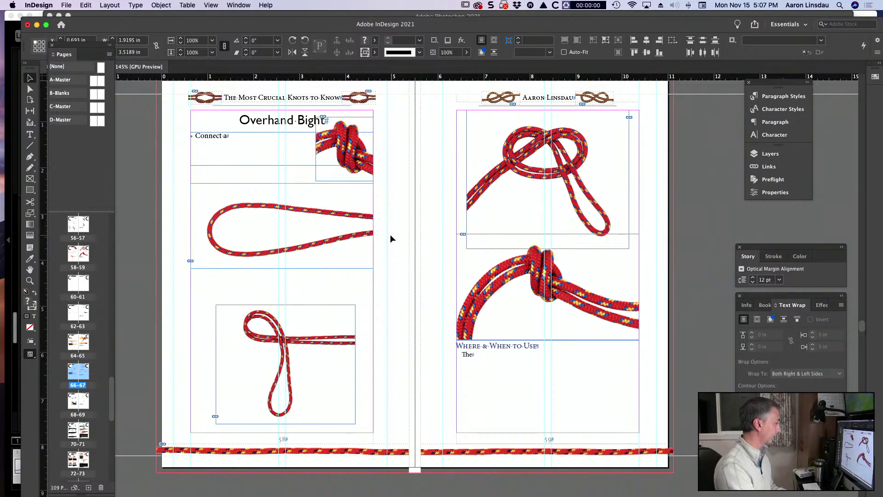
key(super+v)
drag(414, 239, 197, 194)
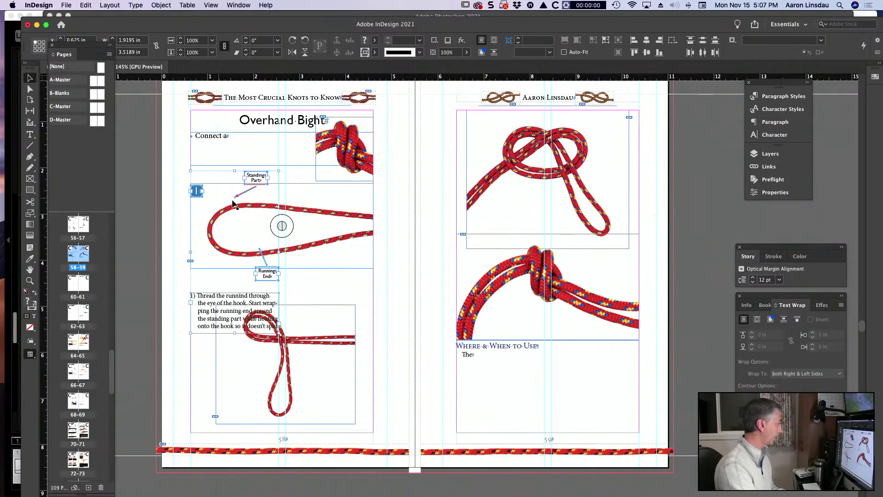
click(428, 208)
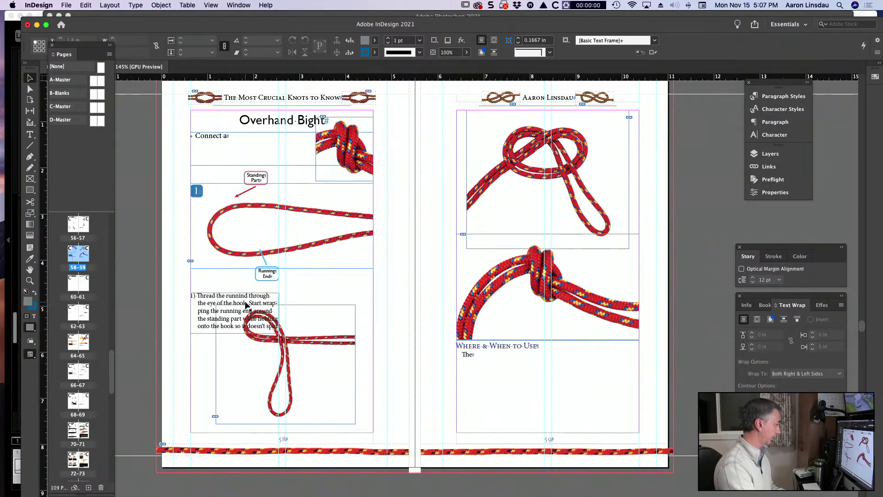
Shrink the open bight image against the right margin and place the Running End callout to the left of the loop
drag(247, 304, 187, 241)
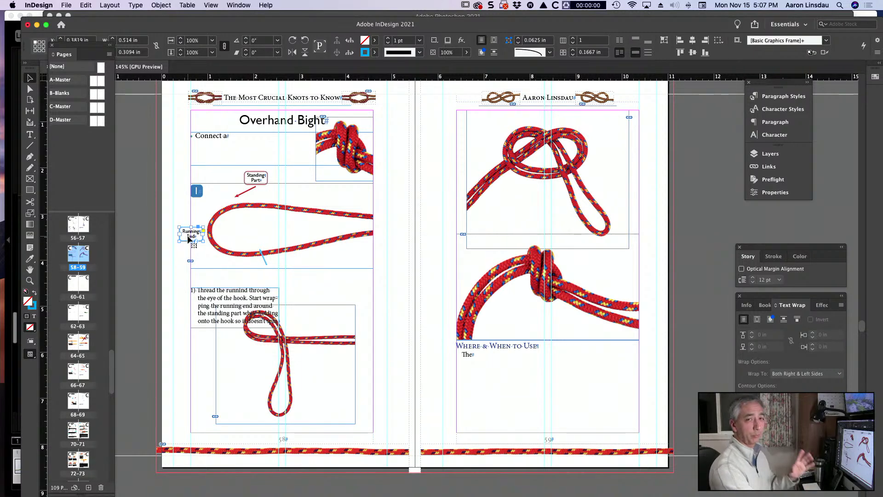
click(353, 219)
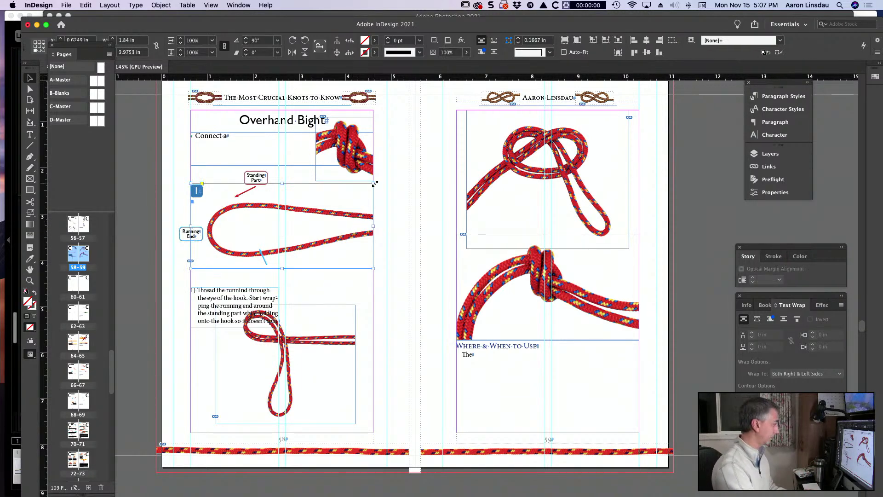
drag(374, 183, 383, 222)
click(383, 223)
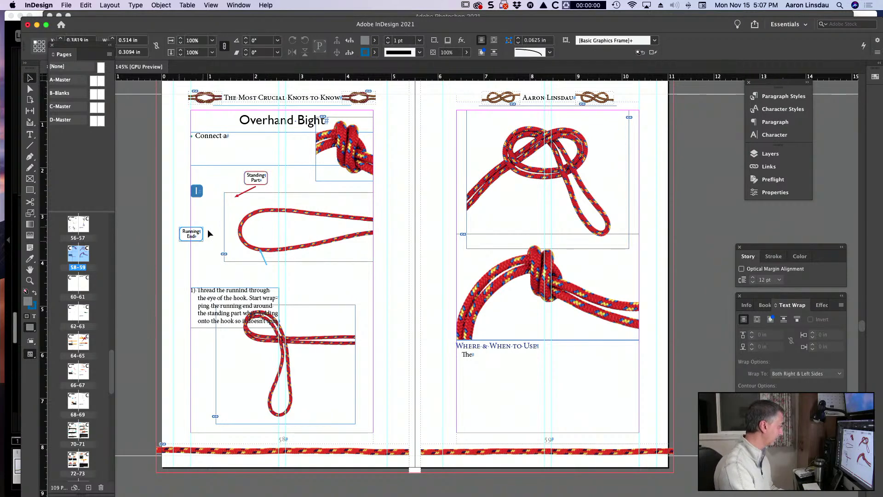
drag(201, 236, 223, 232)
Move and reshape the blue arrow so it runs from the Running End callout to the closed end of the bight
click(264, 264)
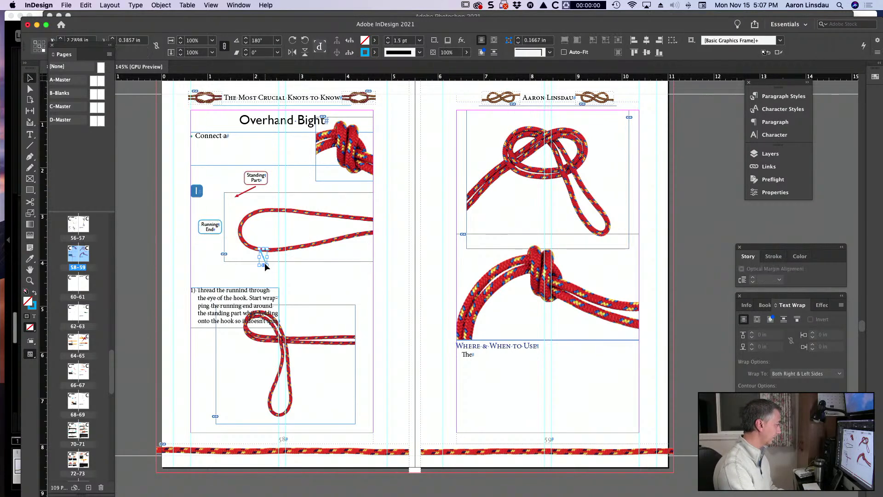
drag(265, 263, 203, 220)
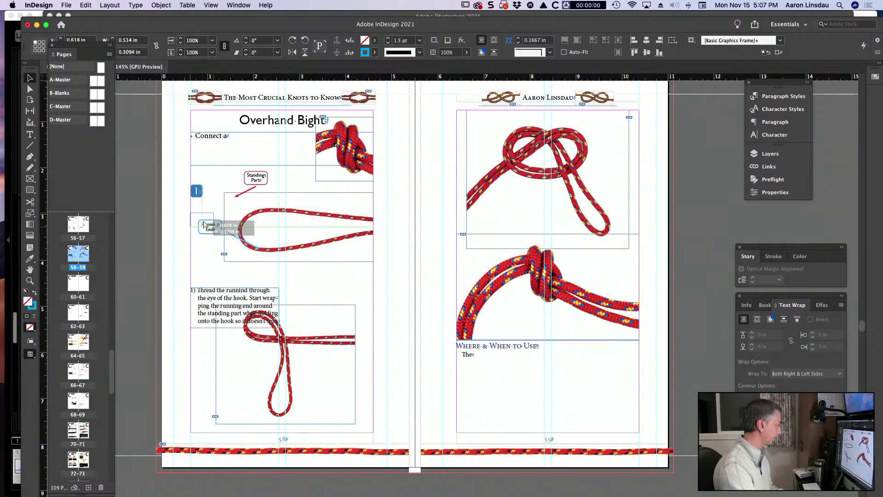
click(245, 242)
scroll(245, 243, up, 3)
scroll(244, 243, up, 3)
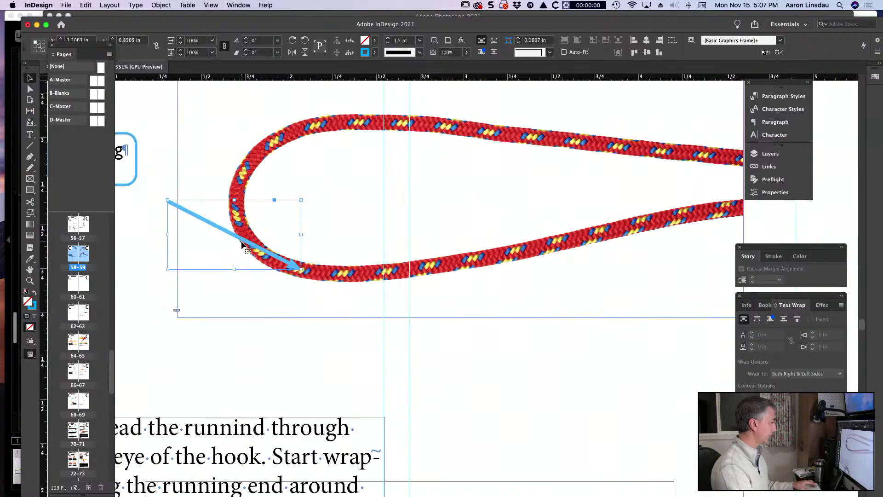
scroll(245, 243, up, 3)
drag(313, 275, 284, 228)
drag(401, 295, 348, 268)
scroll(353, 285, down, 4)
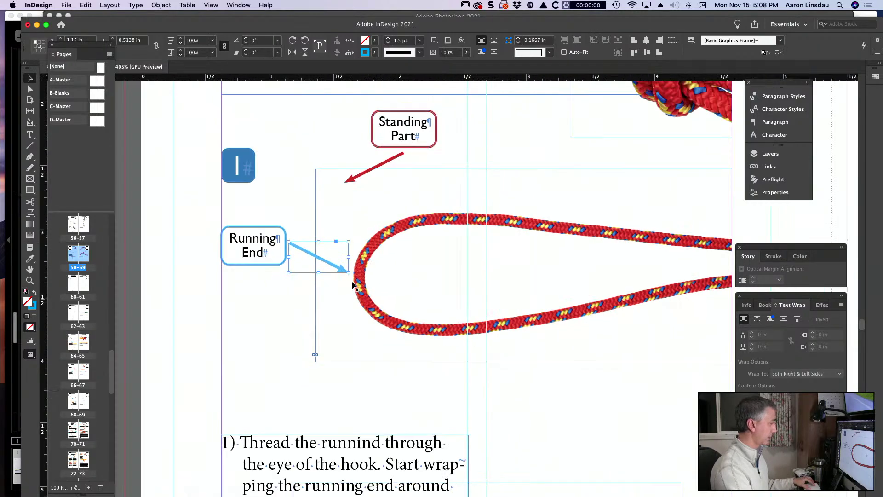
Move the Standing Part callout below the rope's right end, aim its arrow up at the lower strand, and preview the page without guides
click(375, 215)
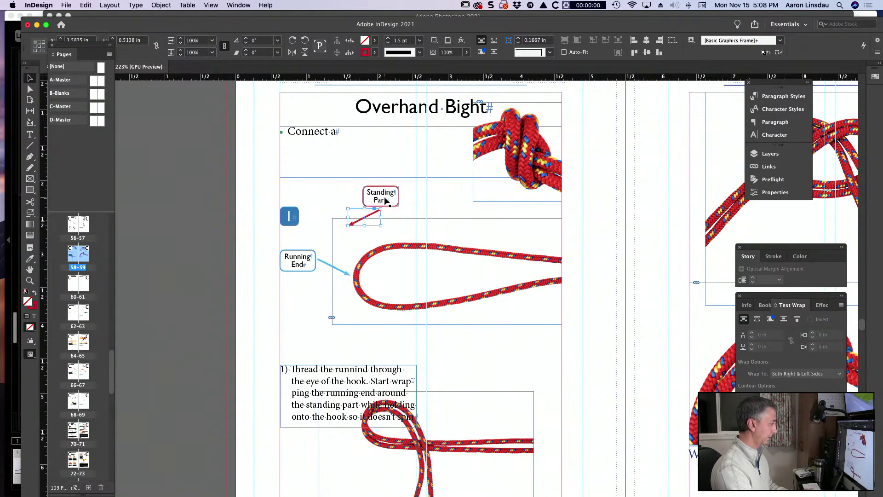
shift+click(388, 201)
drag(390, 204, 535, 228)
drag(547, 228, 561, 339)
double_click(523, 348)
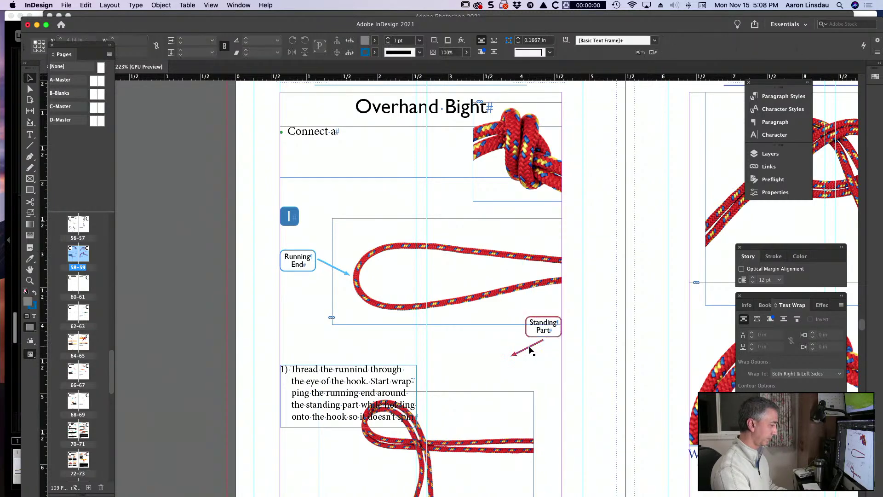
drag(513, 355, 543, 314)
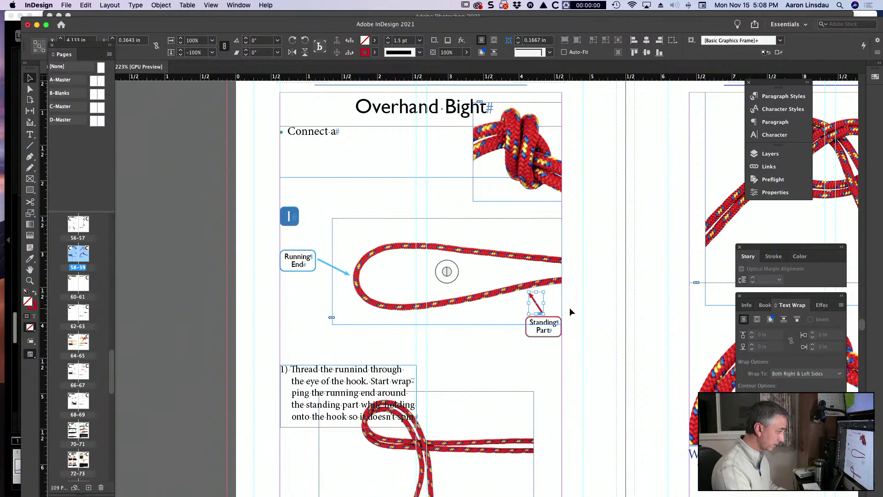
click(570, 307)
key(w)
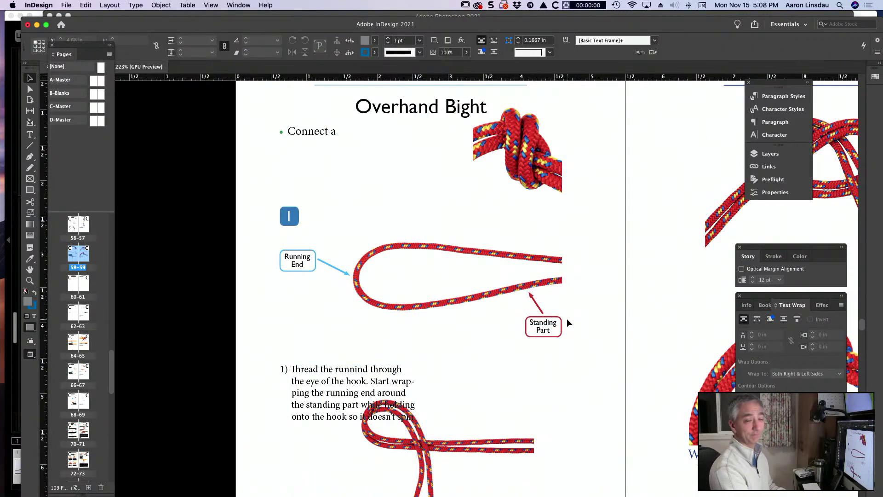
key(w)
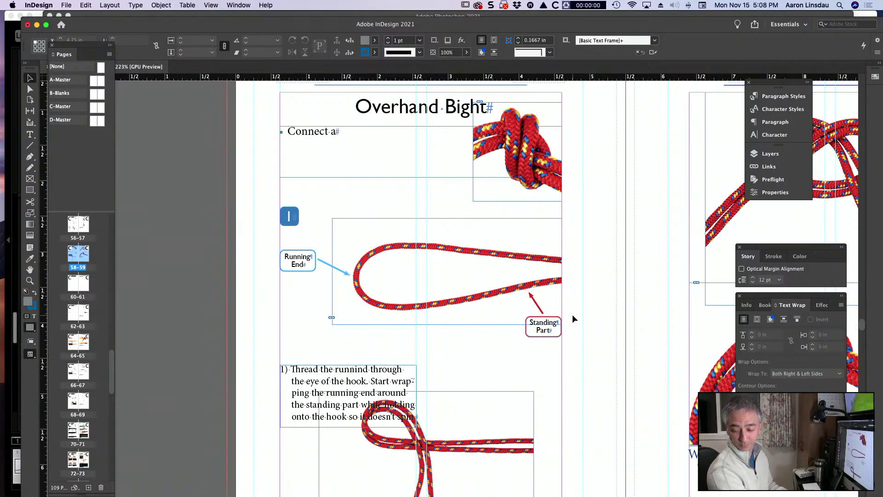
key(w)
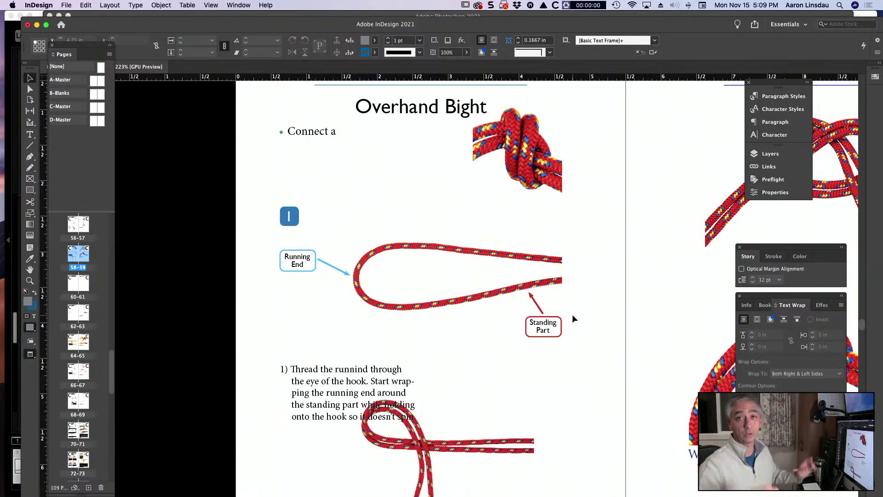
Move the instruction text frame between the two images, widen it to the full column at 3.982 in, and tighten its height
scroll(402, 324, down, 8)
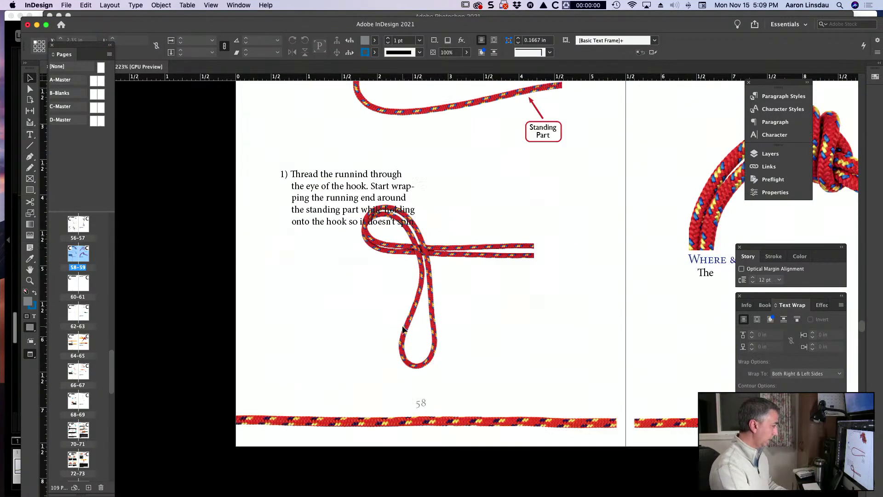
scroll(368, 285, right, 2)
scroll(325, 247, up, 3)
key(w)
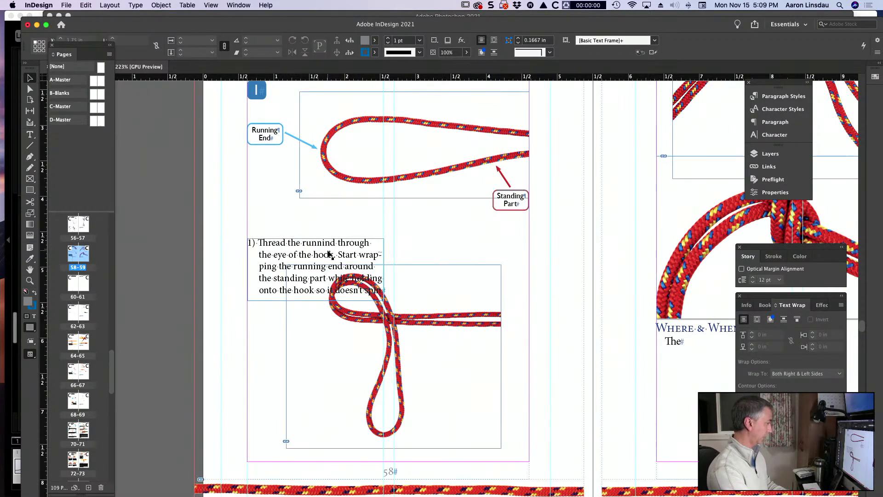
drag(329, 252, 328, 220)
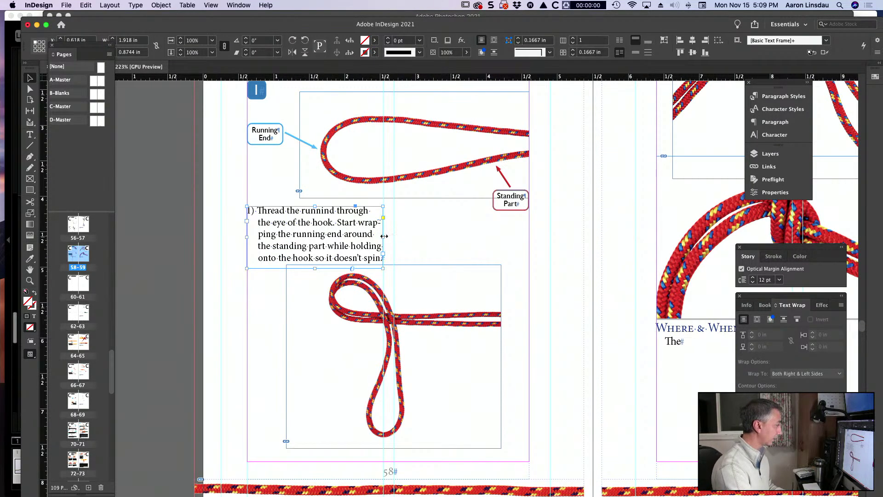
drag(384, 237, 529, 241)
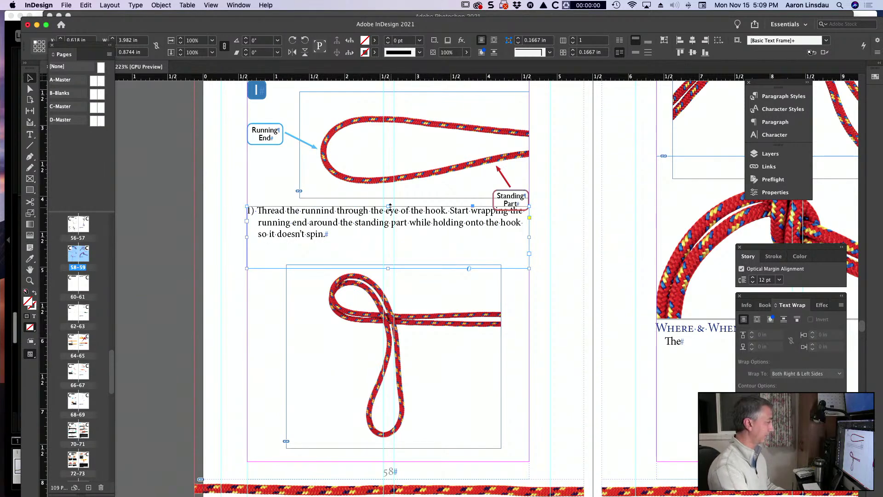
drag(389, 206, 391, 213)
click(562, 229)
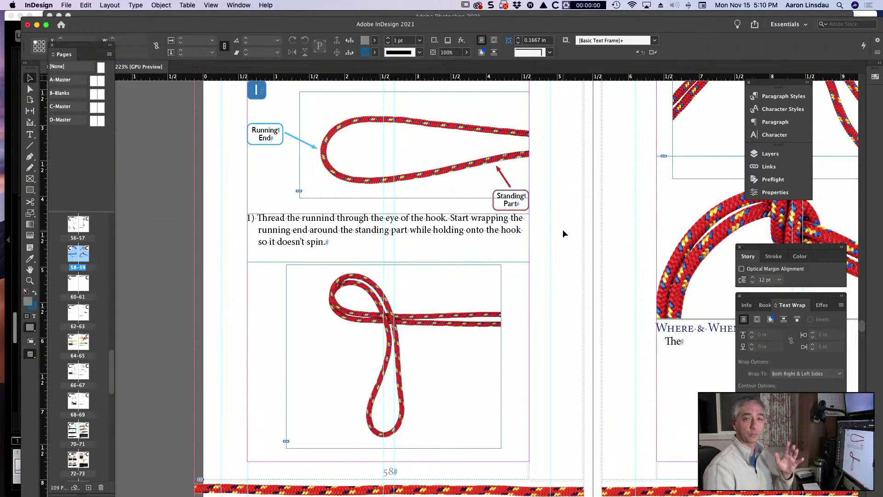
Replace the step 1 instruction with "Create a bight at the end of the rope, leaving enough to tie the knot with."
double_click(400, 230)
key(super+a)
key(BackSpace)
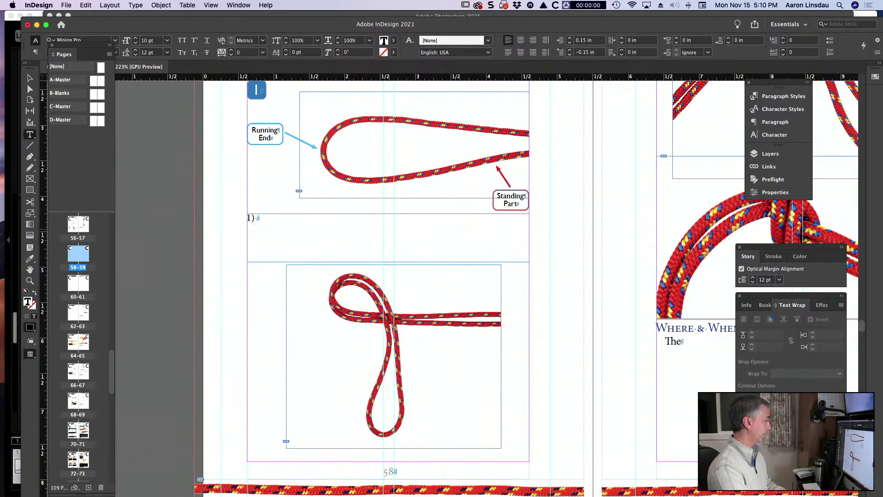
text(Create a bight at the end of th e)
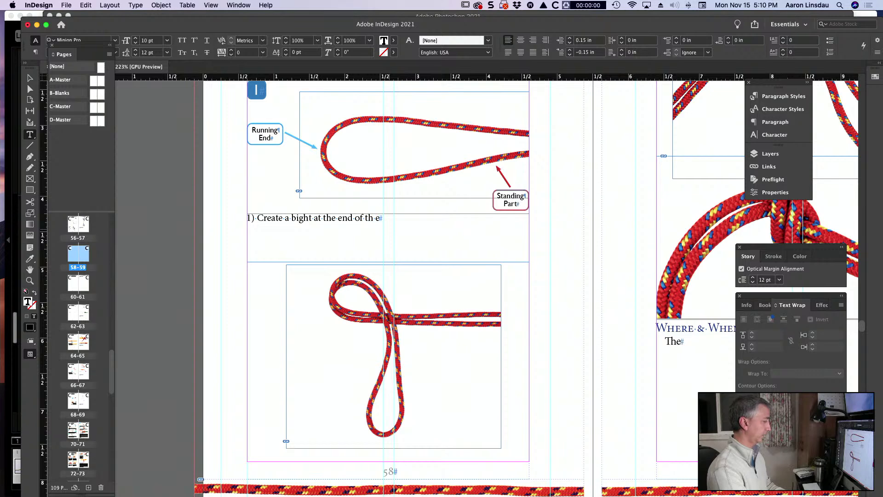
text( rope, leaving)
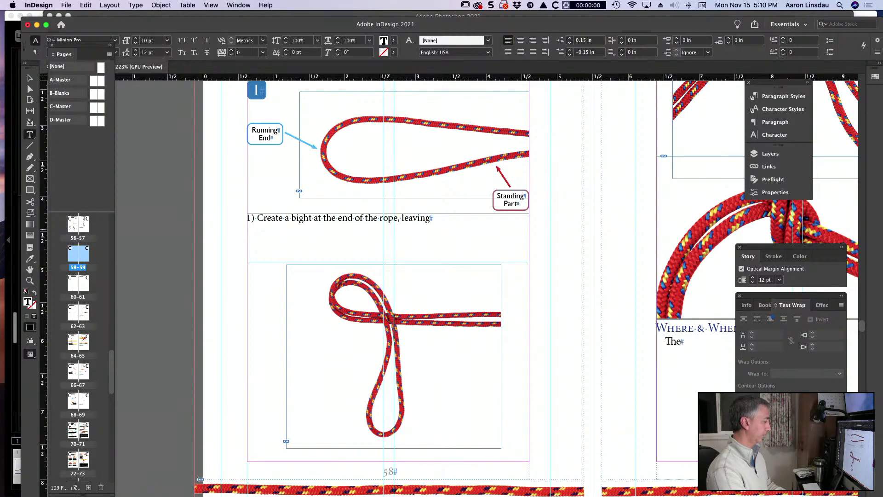
text( enough to tie)
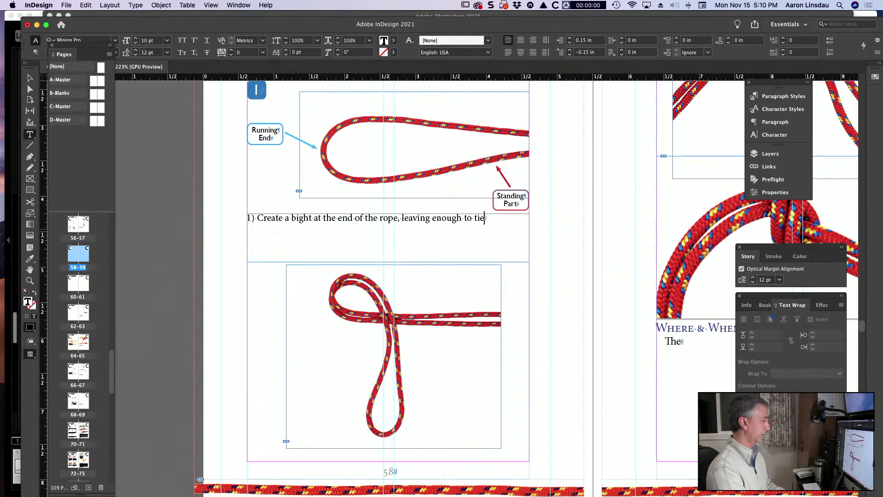
text( the kno)
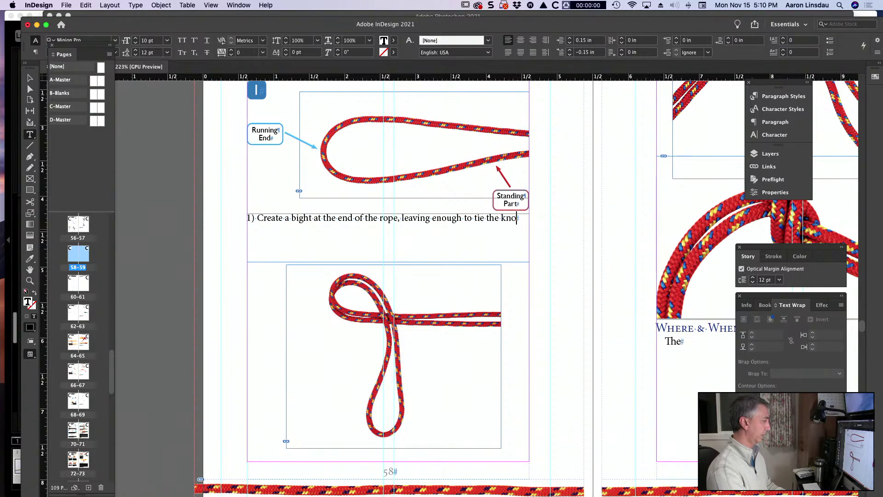
text(t with. If)
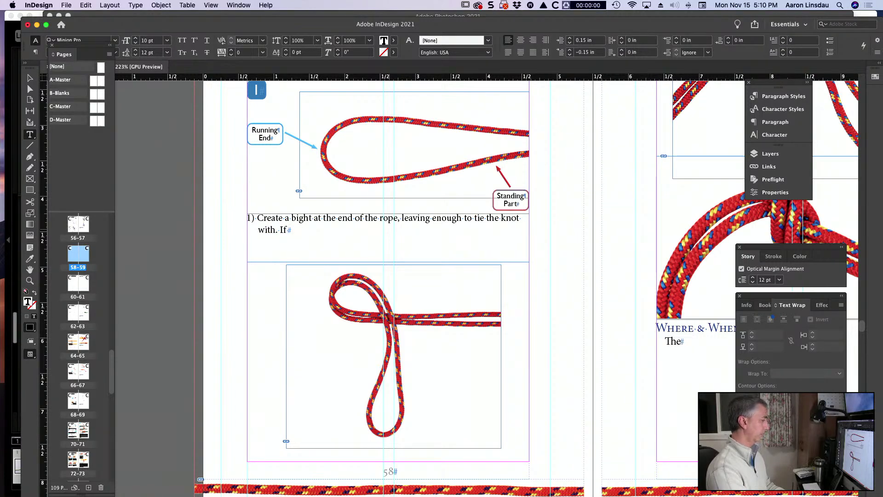
Continue the step 1 instruction after "If" with "this loop is to take a heavy load, make sure leave plenty of tail"
text( this )
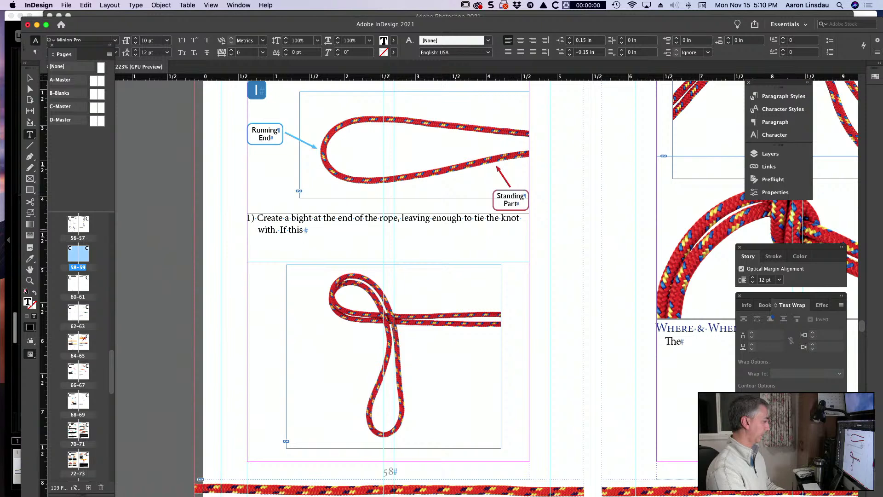
text(loop is to take a heavy lea)
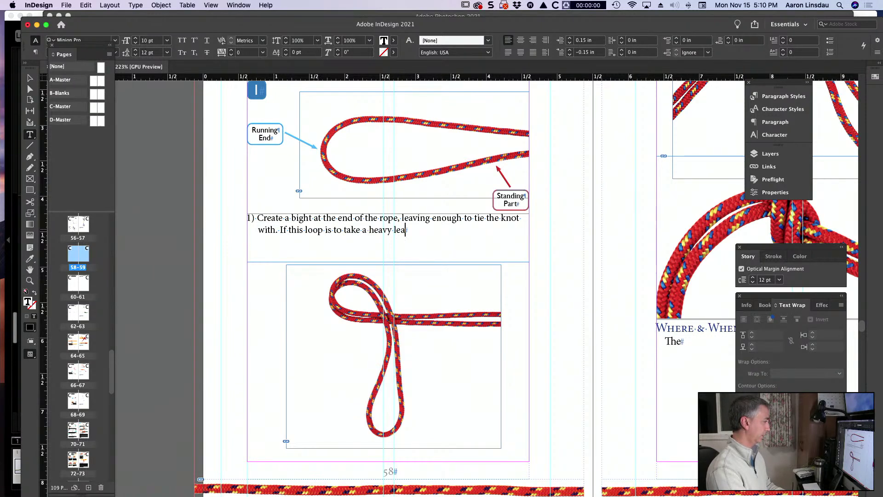
key(BackSpace)
text(oad, make s)
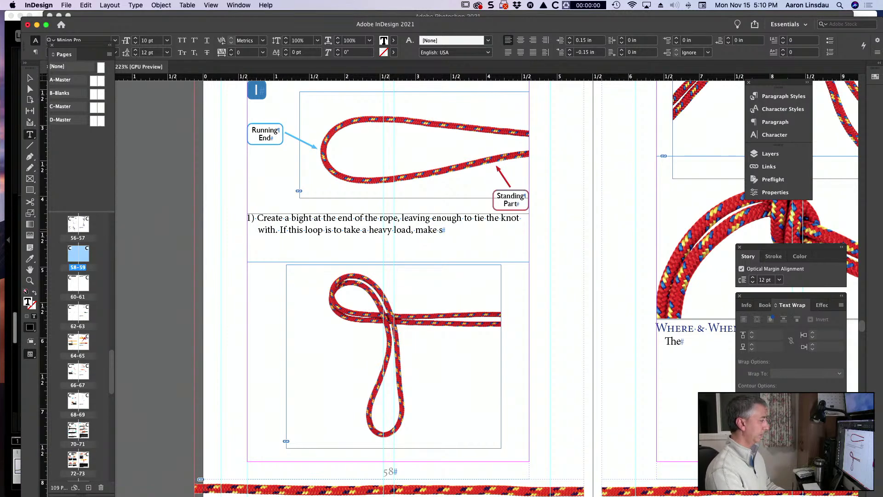
text(ure le)
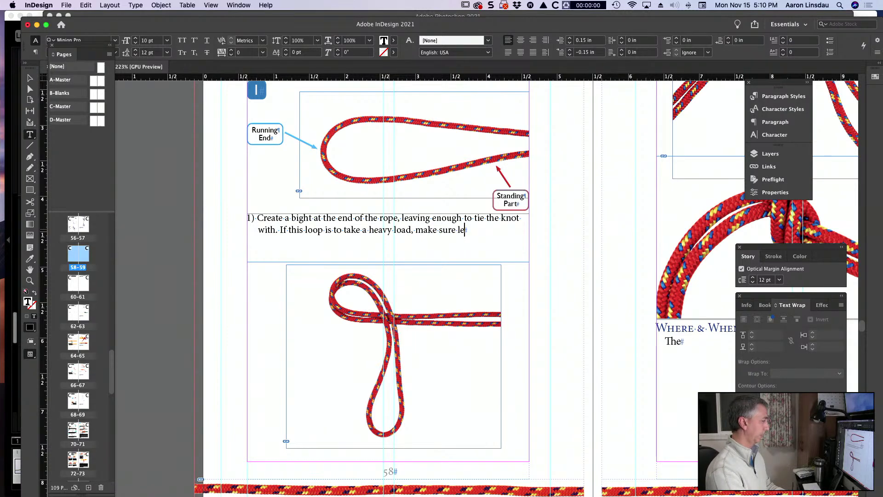
text(ave plen)
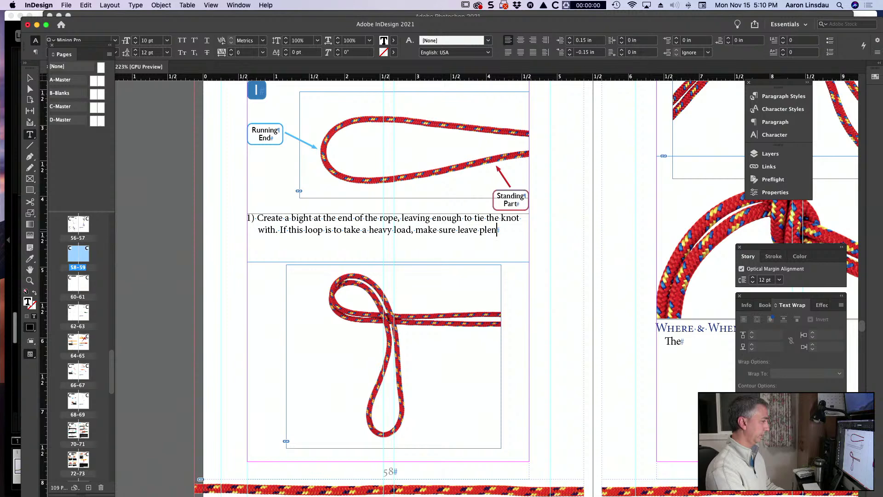
text(ty of tail)
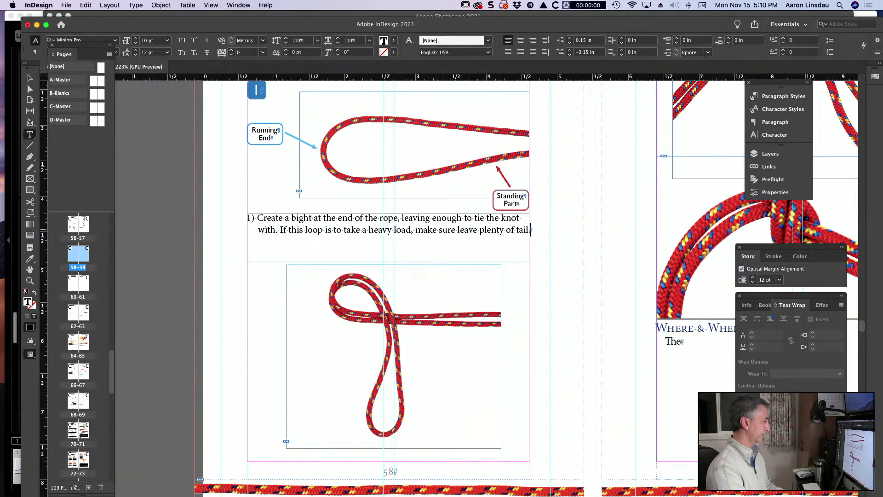
Complete the heavy-load sentence of the step 1 instruction with "for safety."
scroll(368, 222, up, 1)
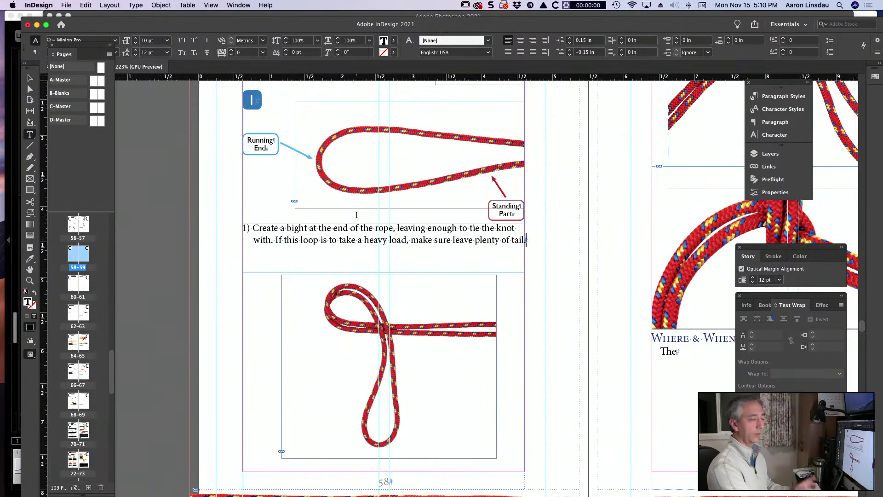
scroll(357, 214, up, 4)
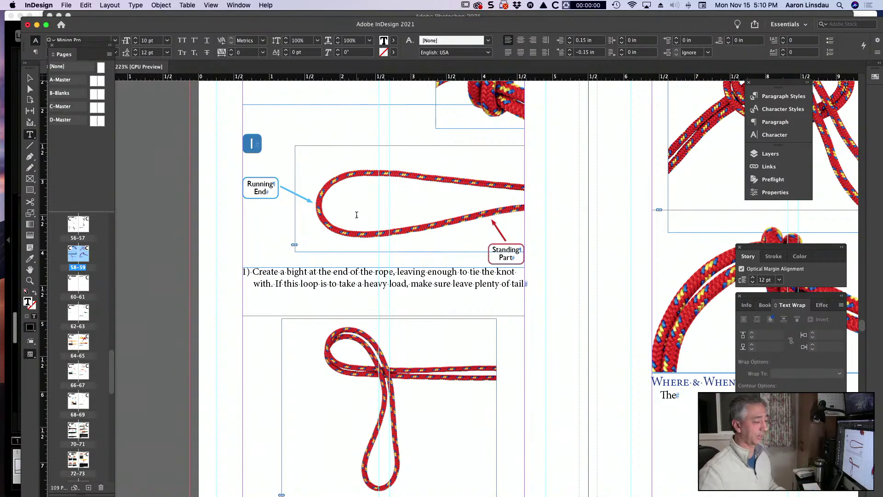
key(Escape)
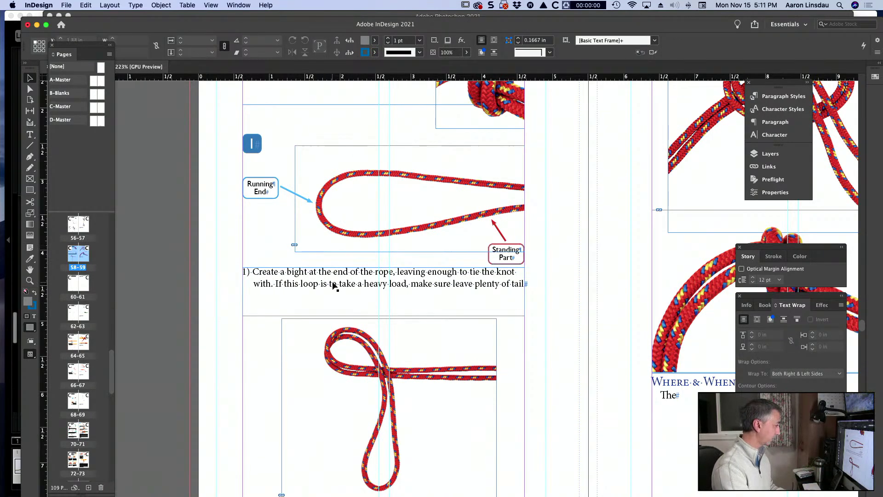
double_click(519, 285)
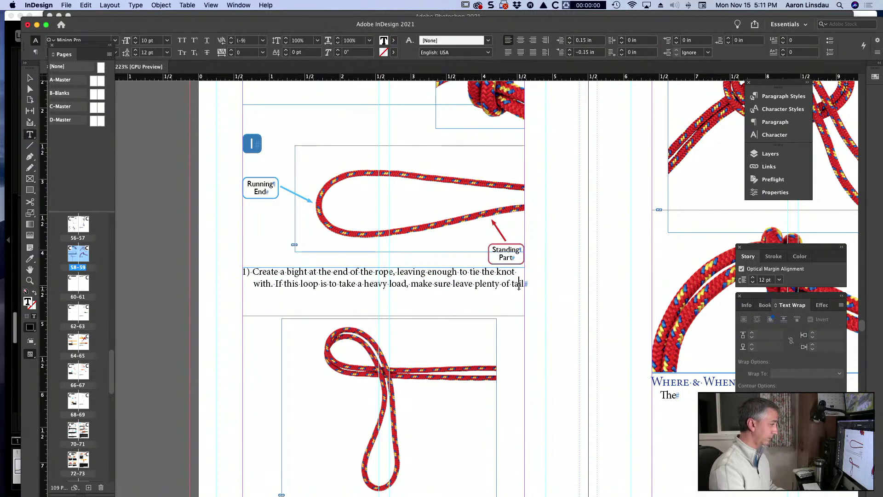
text(for sa)
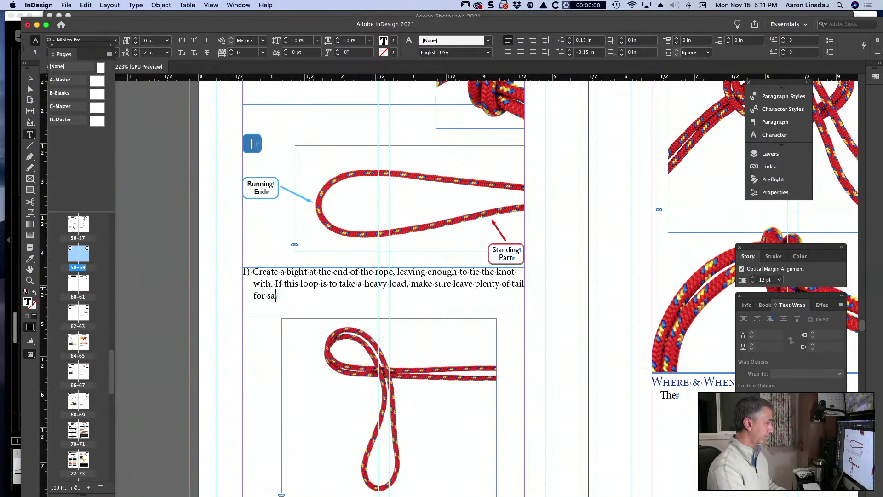
text(fety.)
key(Escape)
scroll(483, 288, down, 5)
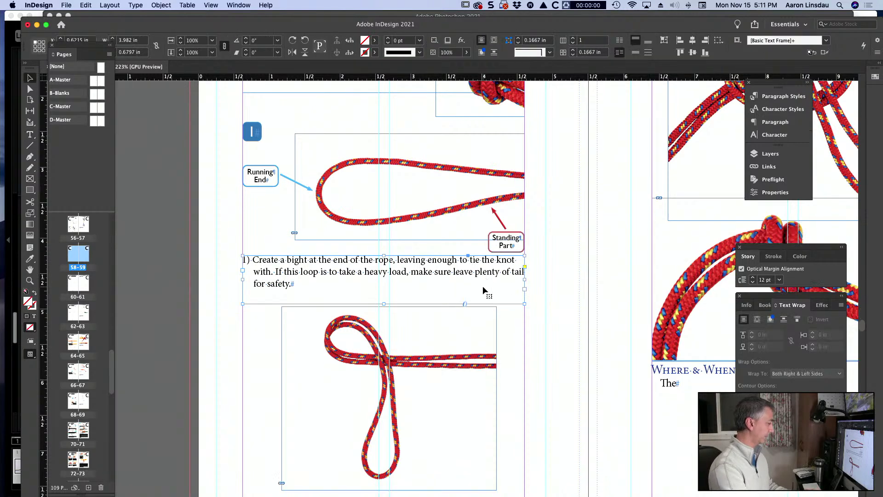
scroll(483, 290, up, 3)
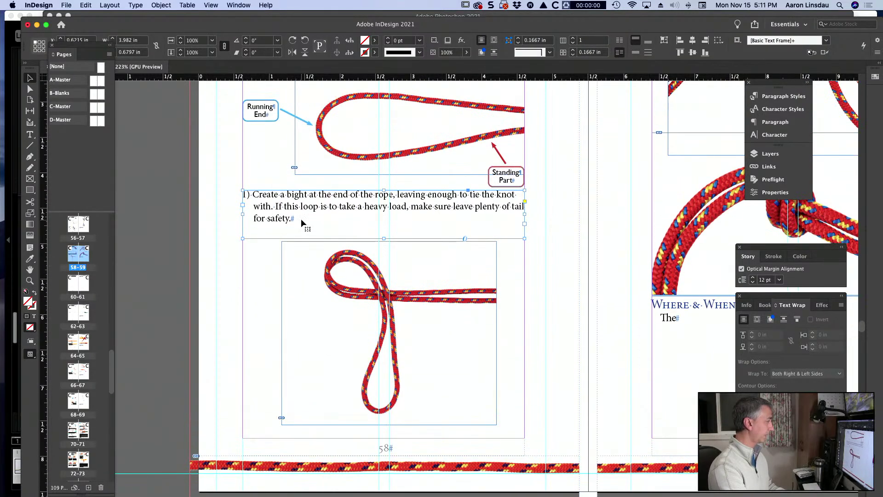
Add "Then, loop" at the end of the step 1 instruction text
double_click(310, 222)
text(Then)
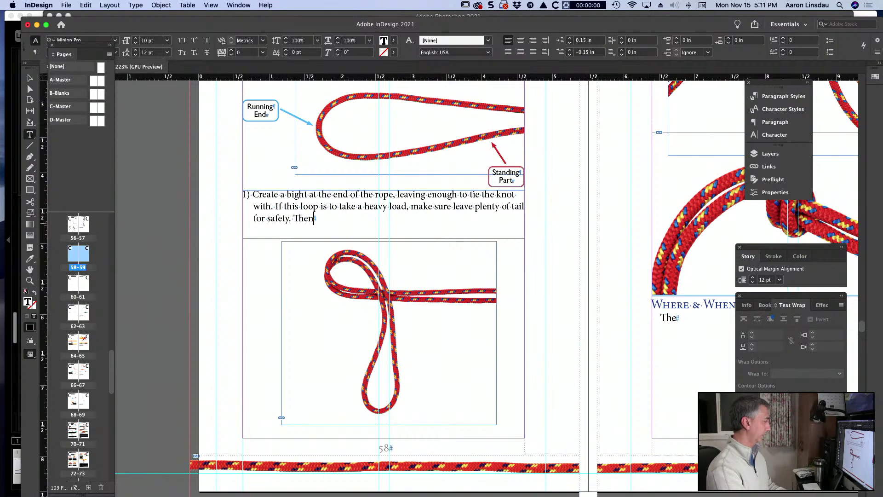
text(, loop)
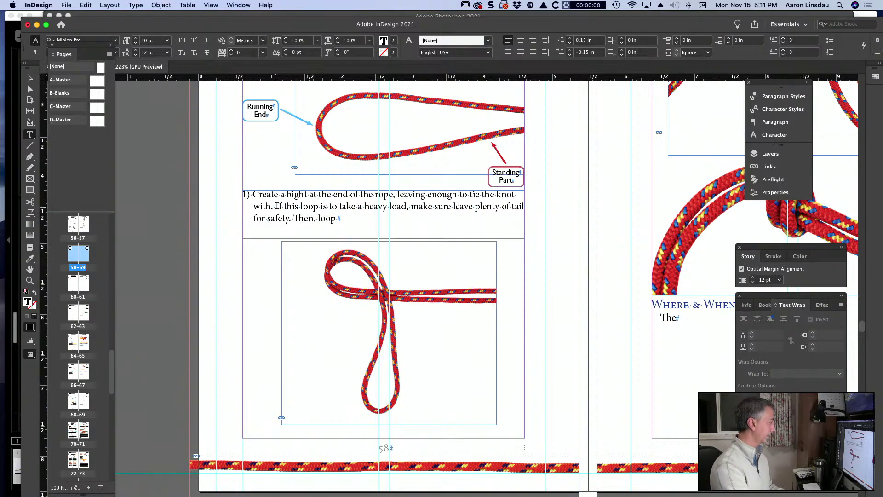
Move the sentence about taking a heavy load from step 1 to a new paragraph under Where & When to Use on page 59
drag(276, 207, 293, 219)
key(super+x)
scroll(368, 231, up, 2)
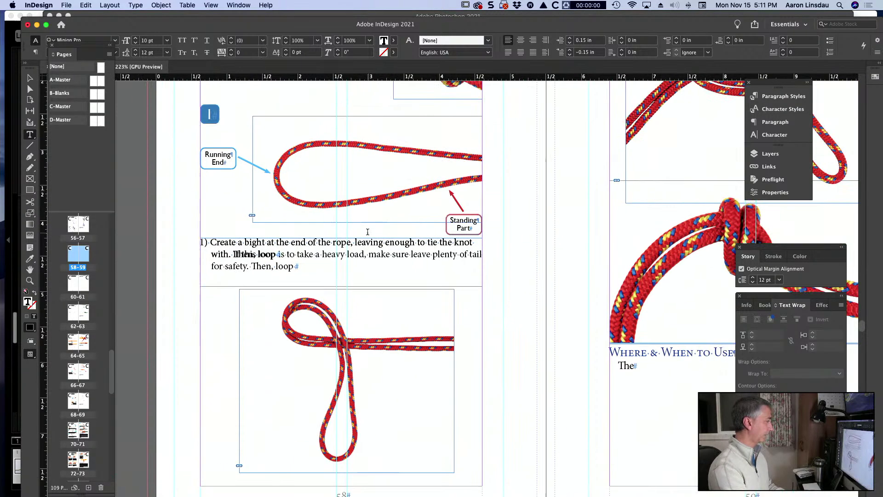
scroll(367, 231, right, 8)
scroll(367, 232, down, 5)
click(462, 196)
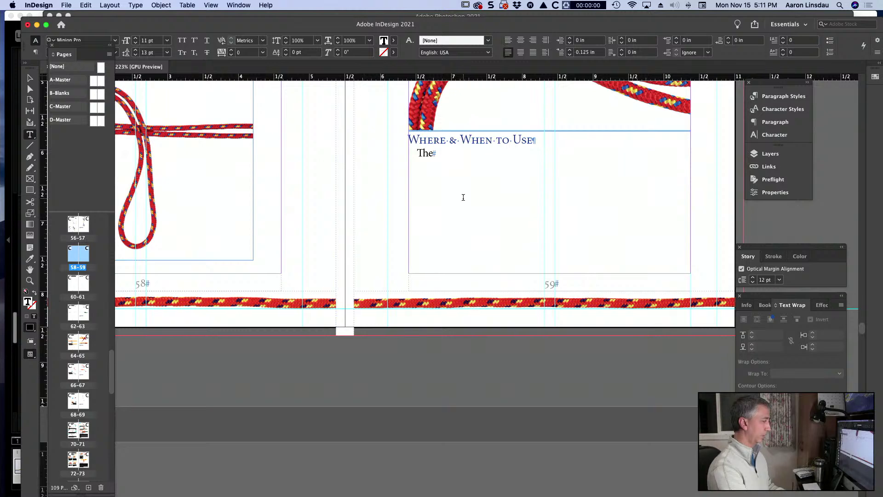
key(Return)
key(super+v)
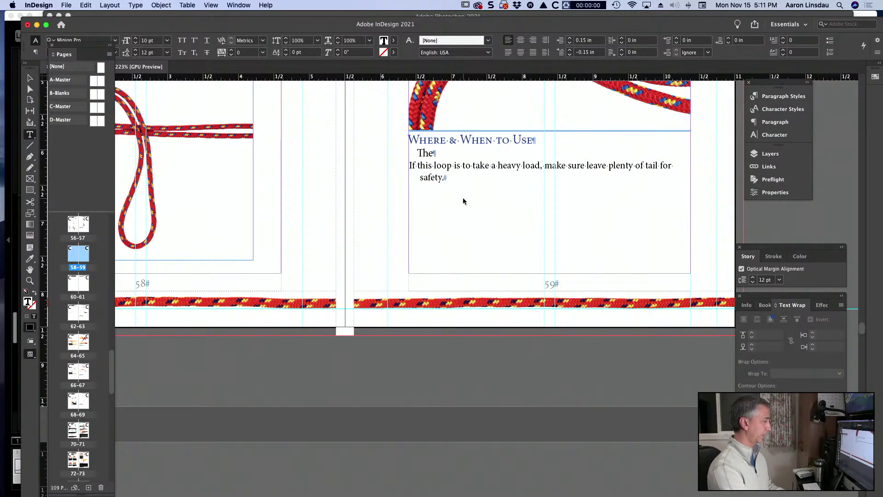
Finish the step 1 sentence after "Then, loop" with "the bight over the created standing end of the rope."
scroll(444, 205, up, 5)
scroll(443, 205, left, 6)
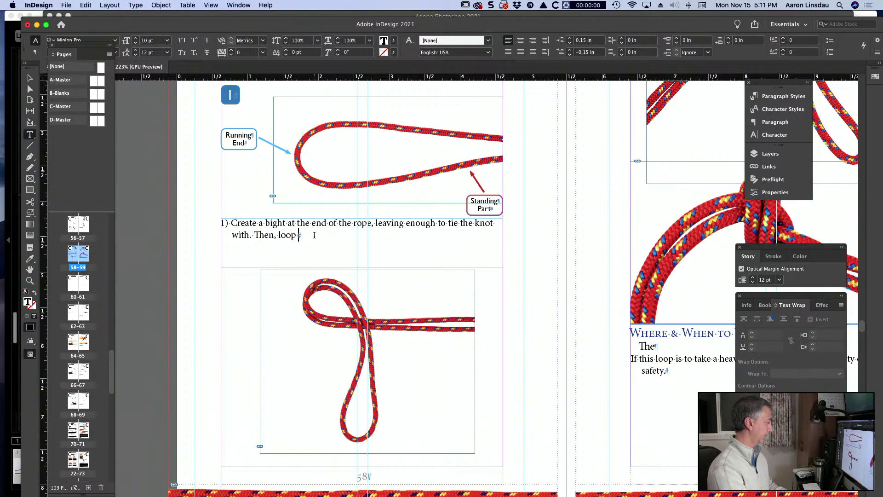
text(the bight over)
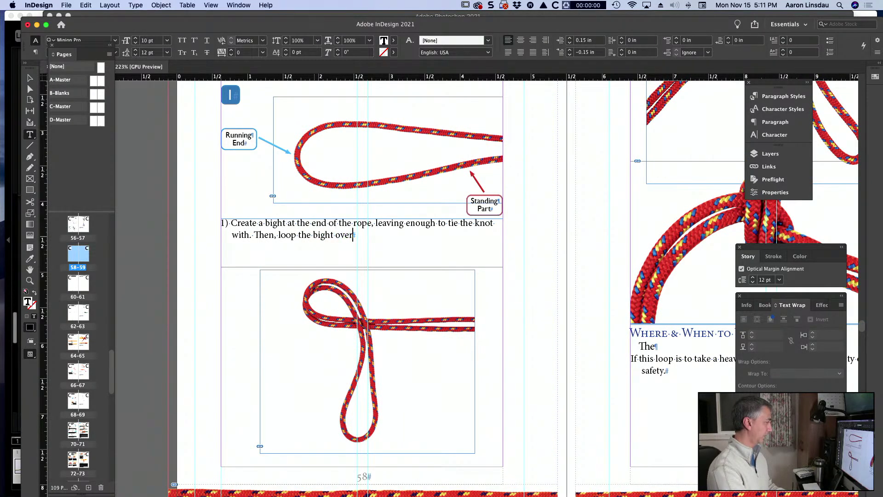
text( the )
text(created stan)
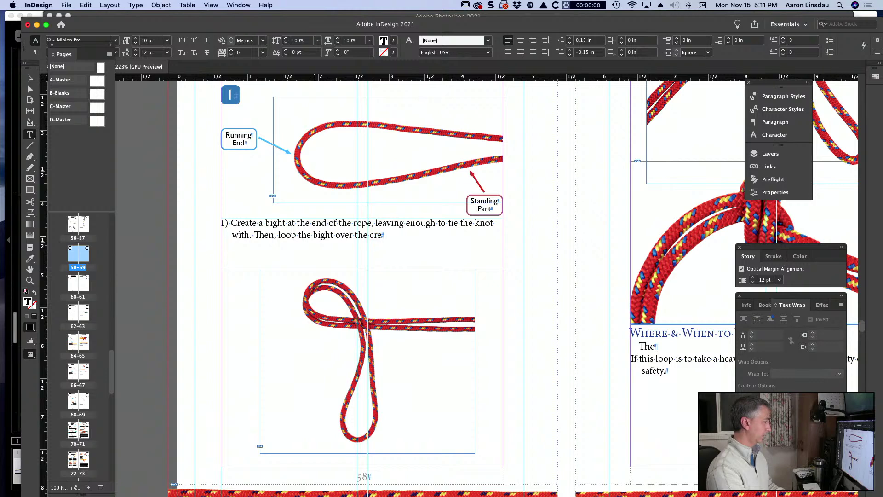
text(ing end of the rope.)
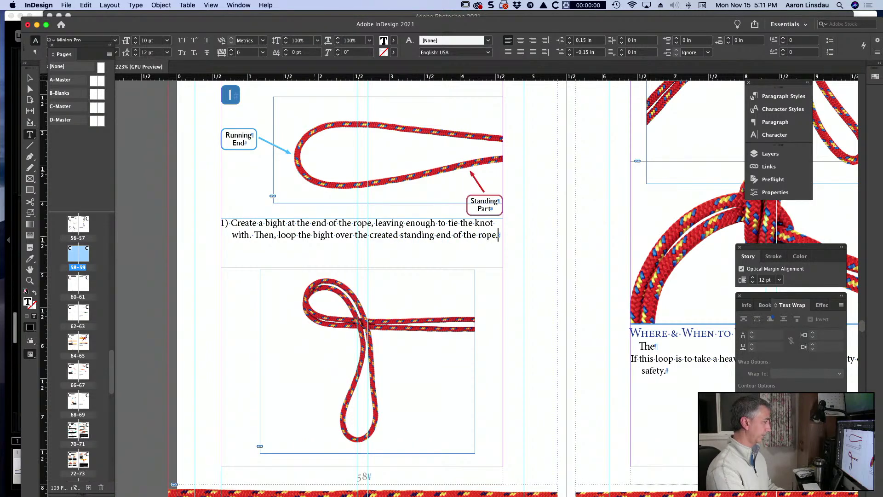
key(Escape)
Nudge the second rope image up to the instruction frame and shorten that frame to 0.48 in high
scroll(388, 262, down, 2)
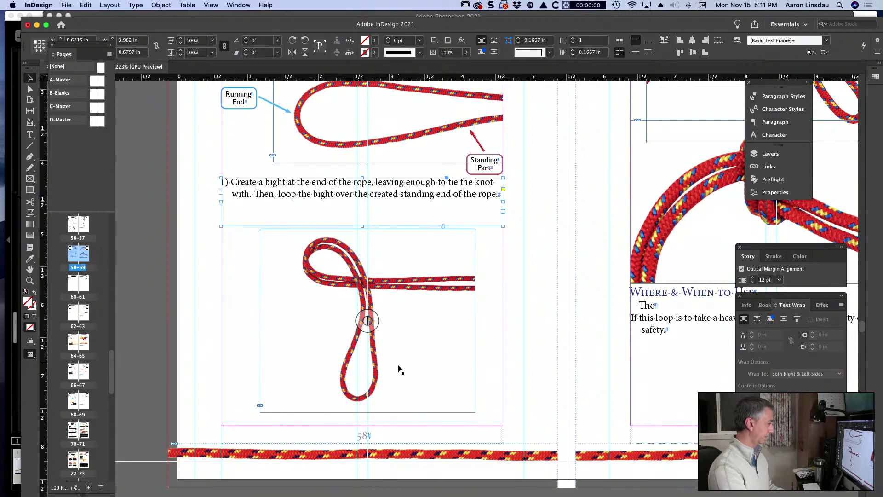
click(408, 355)
drag(419, 294, 419, 290)
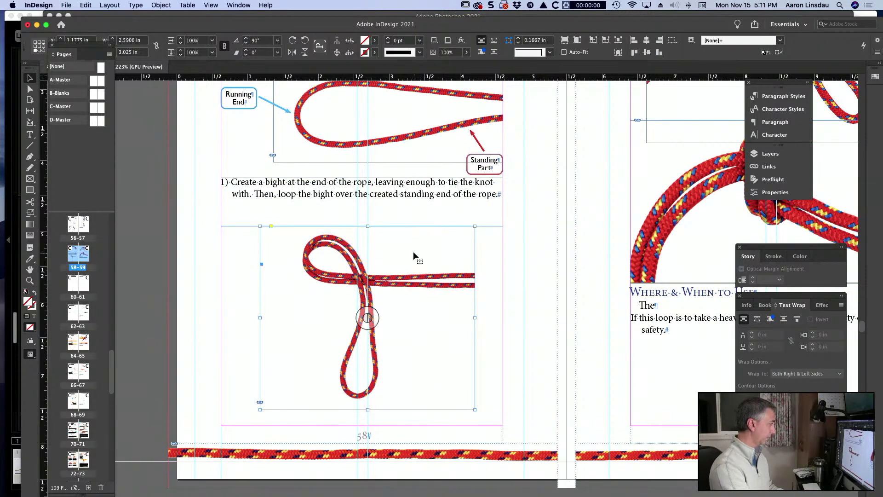
click(365, 223)
drag(360, 226, 360, 211)
key(super+v)
scroll(360, 211, up, 4)
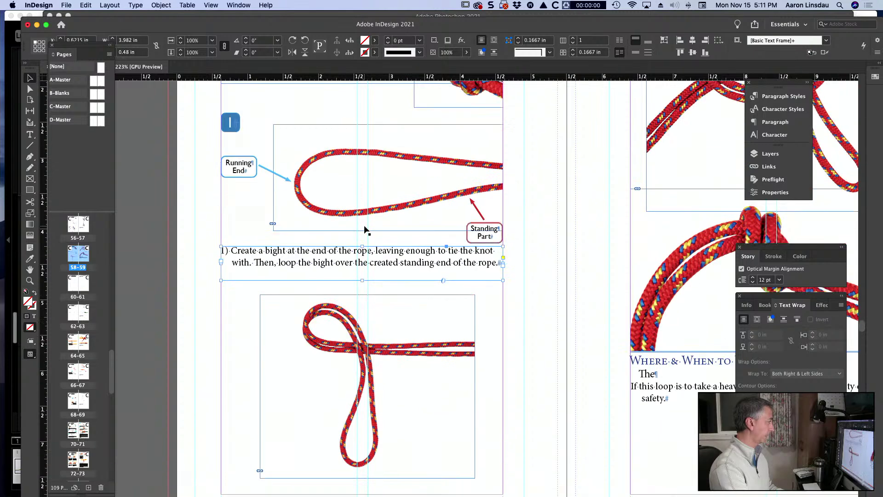
Duplicate the number badge beside the second rope image at the column's outer margin and change its number to 2
drag(231, 146, 235, 333)
double_click(232, 329)
text(2)
key(Escape)
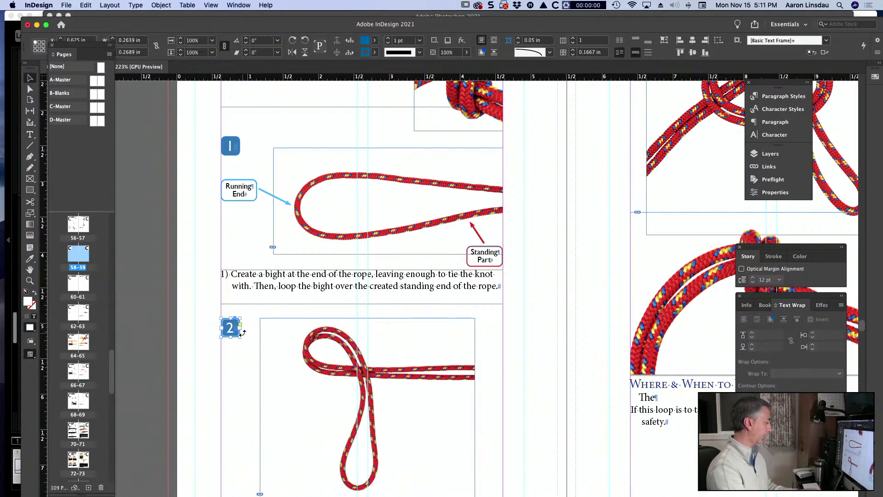
Move the step 2 image slightly further up, closer beneath the step 1 instruction
scroll(242, 332, down, 6)
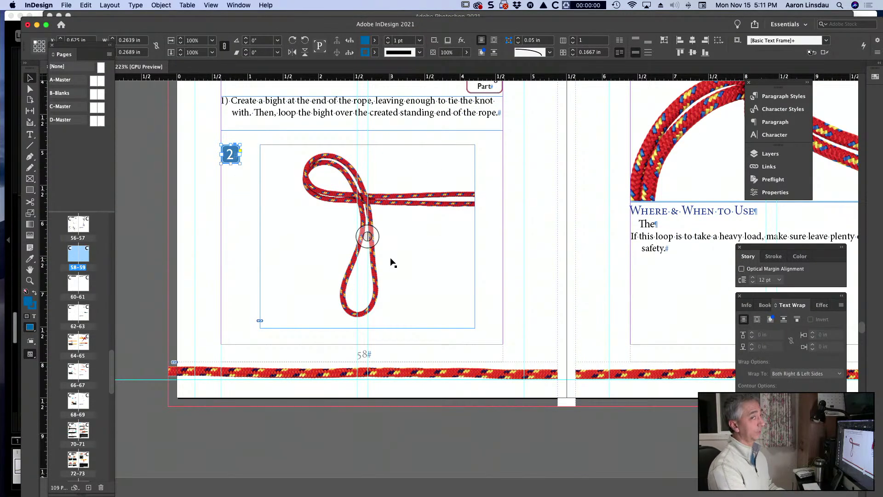
click(414, 235)
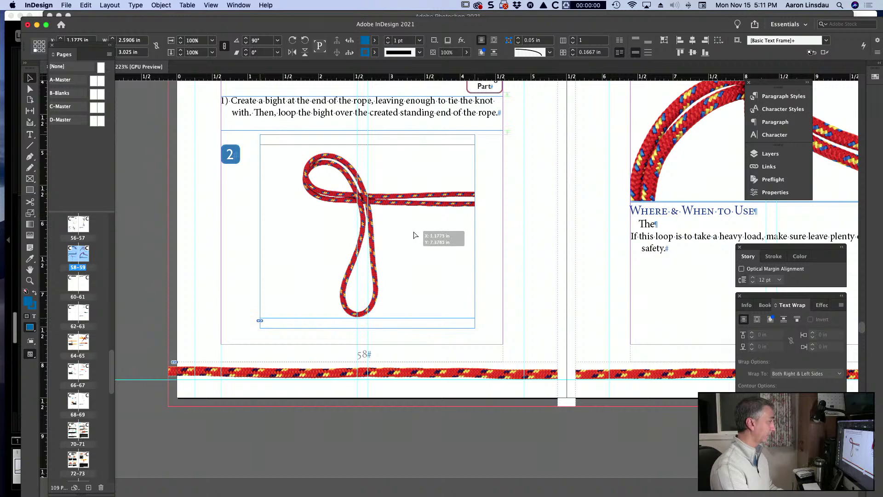
drag(415, 235, 415, 230)
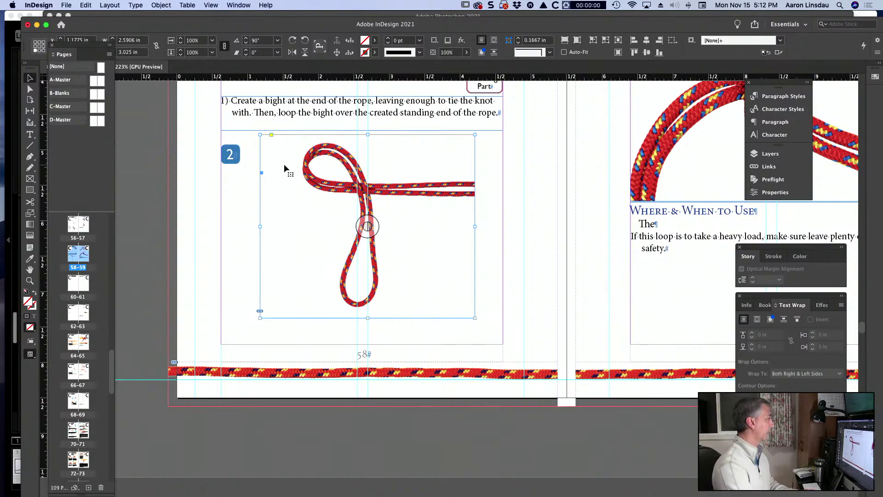
Duplicate the step 1 instruction frame below the step 2 image, fit it to the column at 3.975 in wide, and lower its top edge
drag(317, 125, 313, 336)
scroll(490, 318, up, 8)
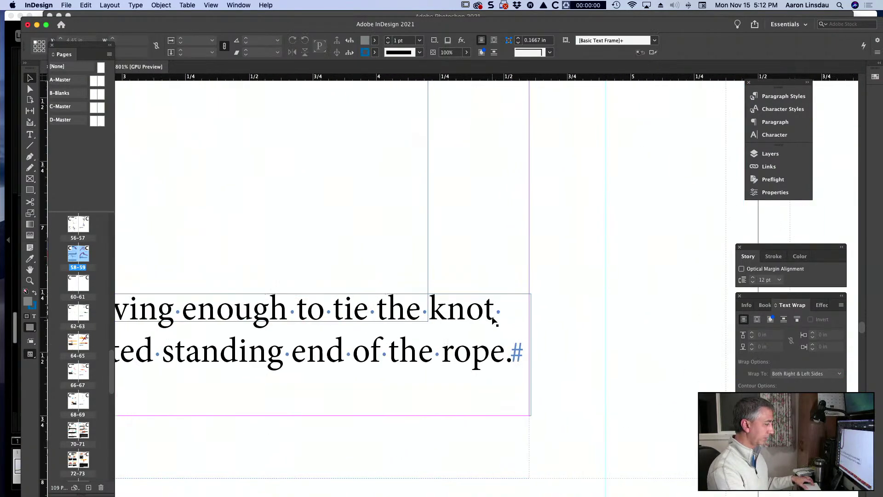
click(551, 368)
drag(550, 372, 548, 372)
scroll(467, 327, left, 2)
scroll(467, 327, left, 20)
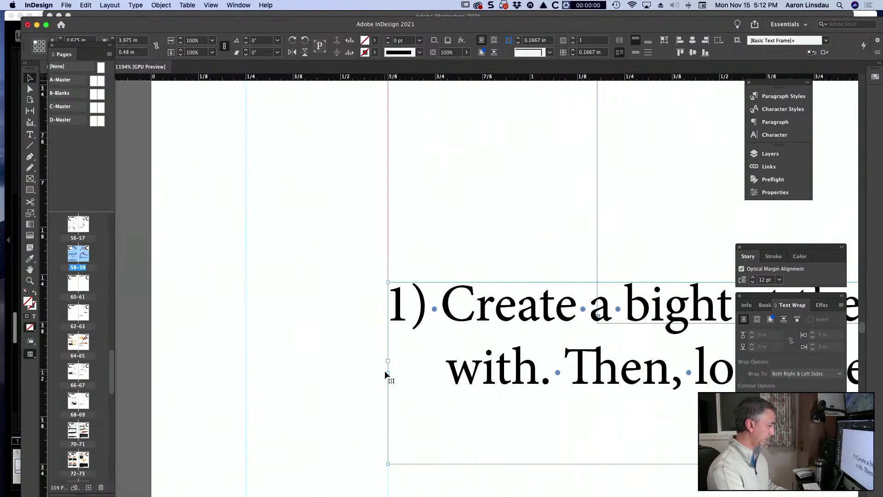
scroll(348, 355, down, 3)
scroll(347, 355, down, 3)
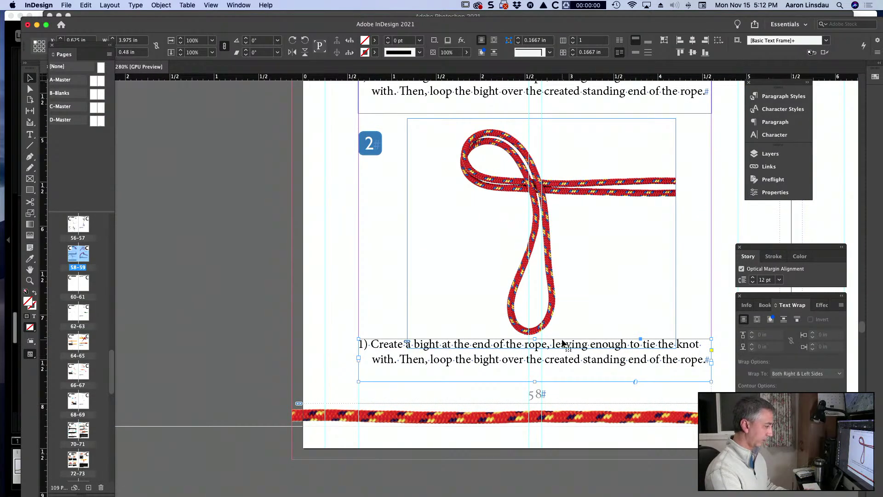
drag(534, 339, 532, 345)
Replace the duplicated instruction below the step 2 image with "2) Once the bight is laid over the standing part,"
double_click(531, 354)
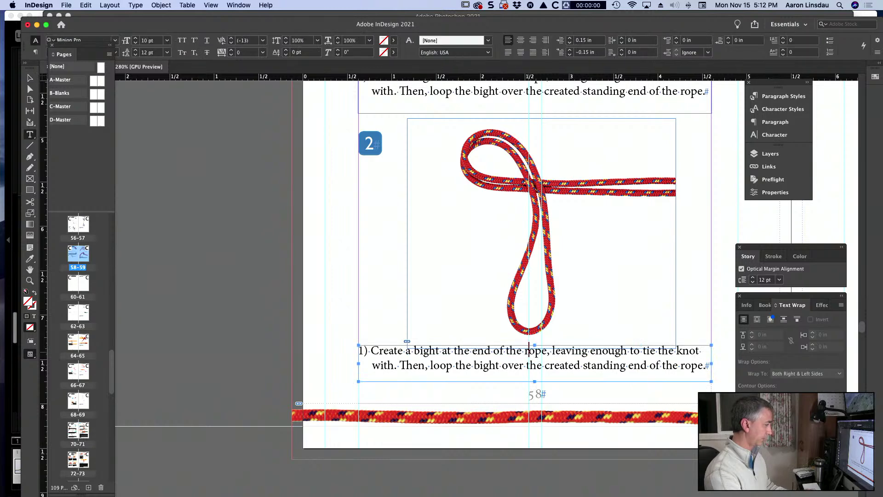
key(super+a)
text(2) Once the )
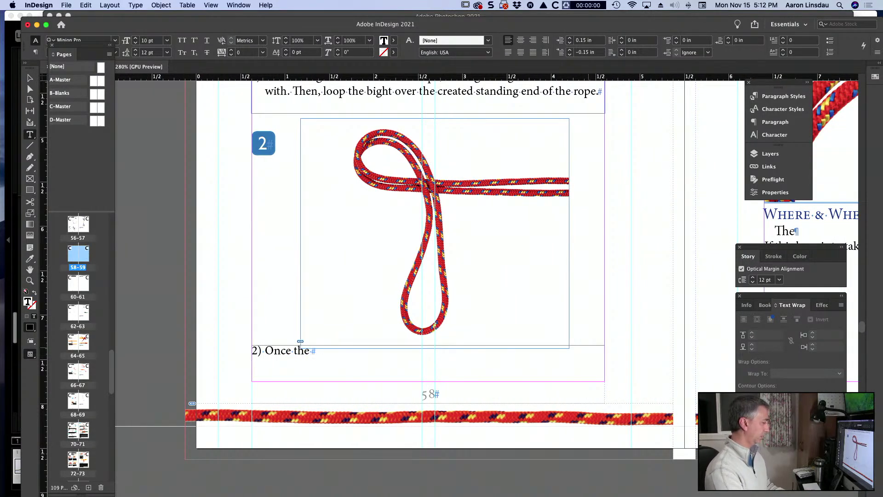
text(bight is la)
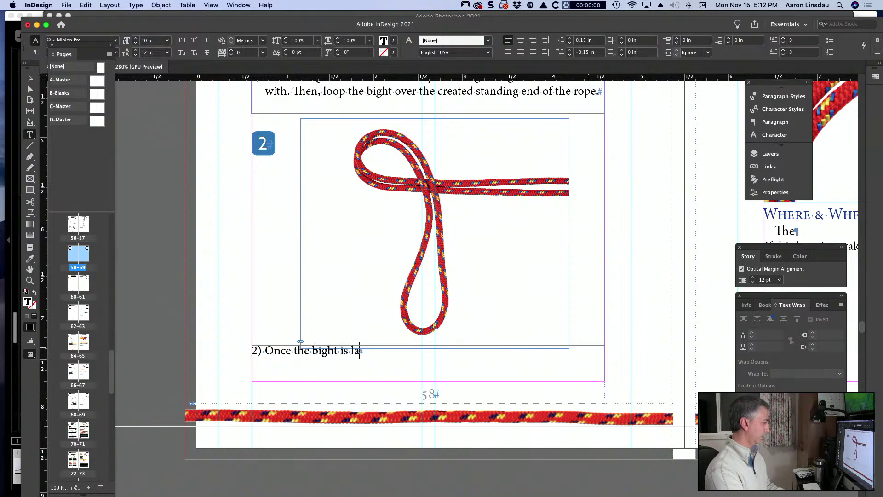
text(id over the standing)
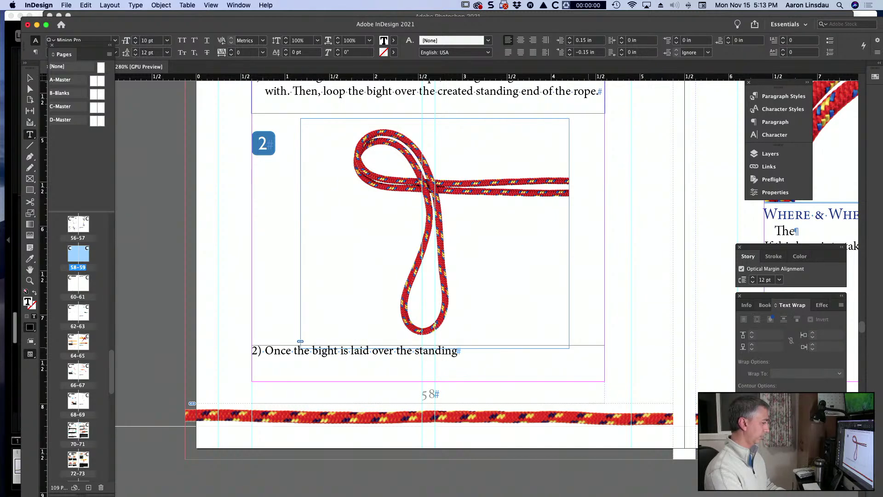
text( part,)
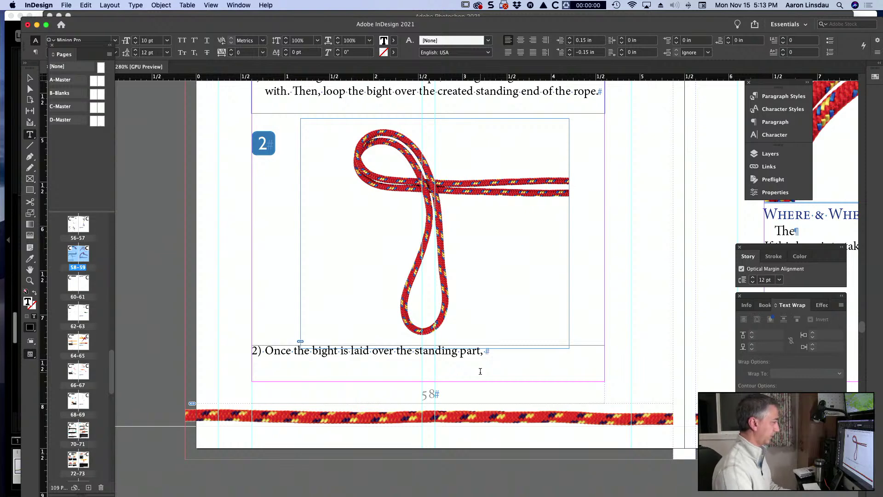
Continue the step 2 instruction with "thread the standing part behind the"
text(take)
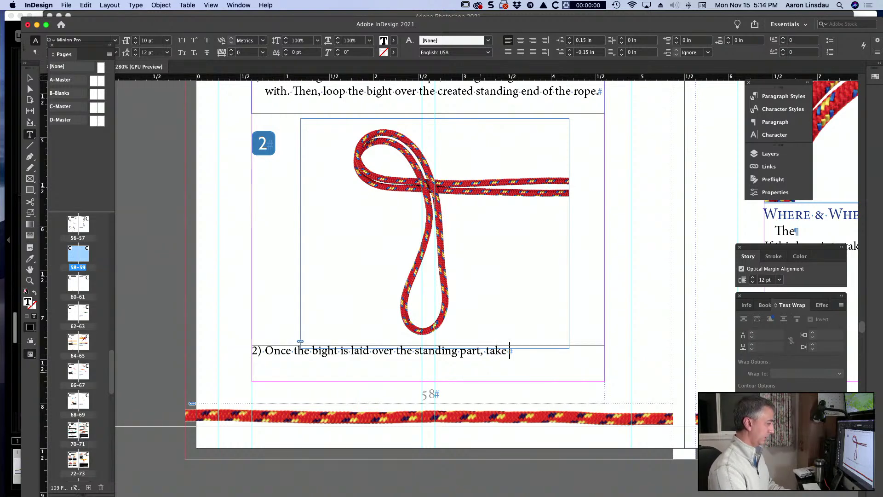
key(BackSpace)
key(BackSpace)
key(BackSpace)
key(BackSpace)
text(hrea)
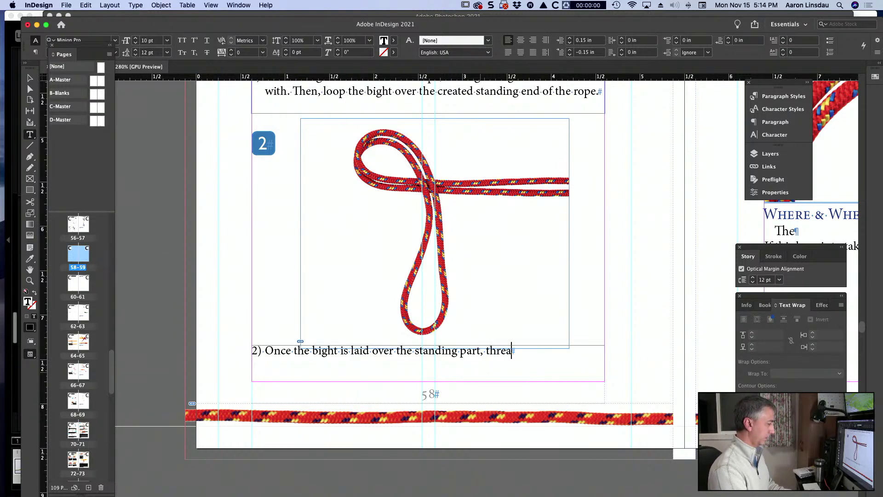
text(d the standing part )
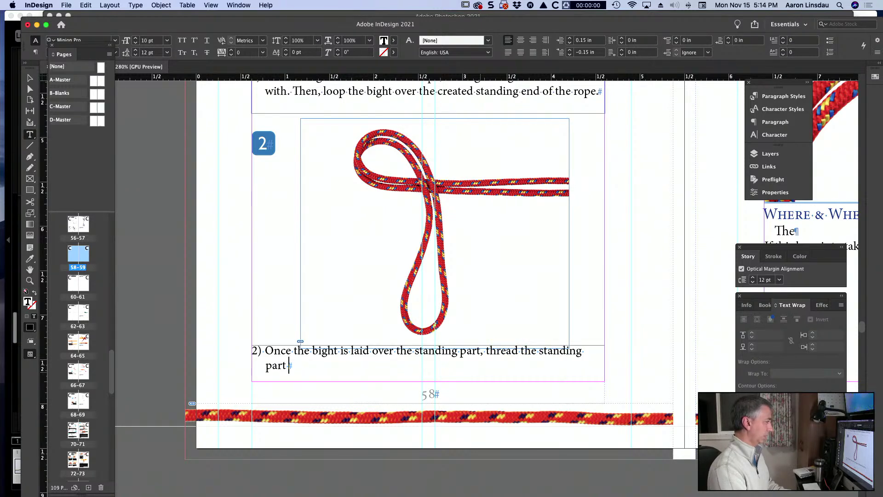
text(behind the)
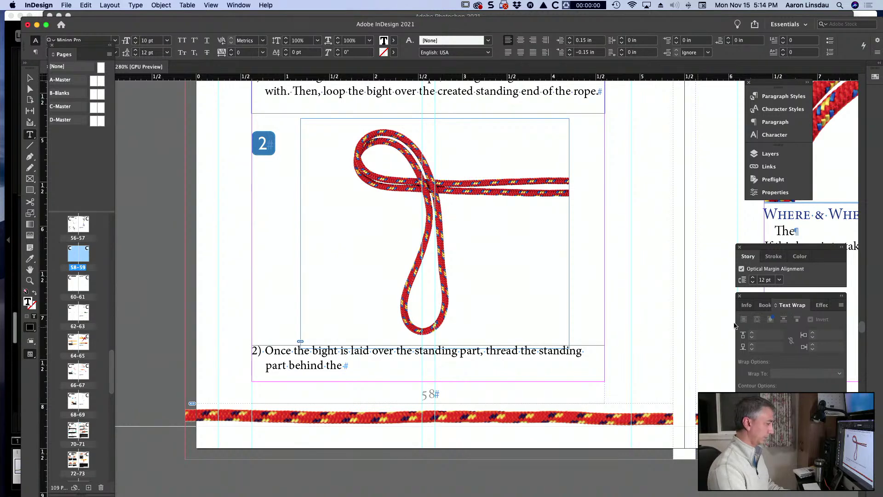
Change "thread the standing part" to "thread the running end" in the step 2 instruction and end the sentence with "standing part"
double_click(562, 351)
shift+click(277, 366)
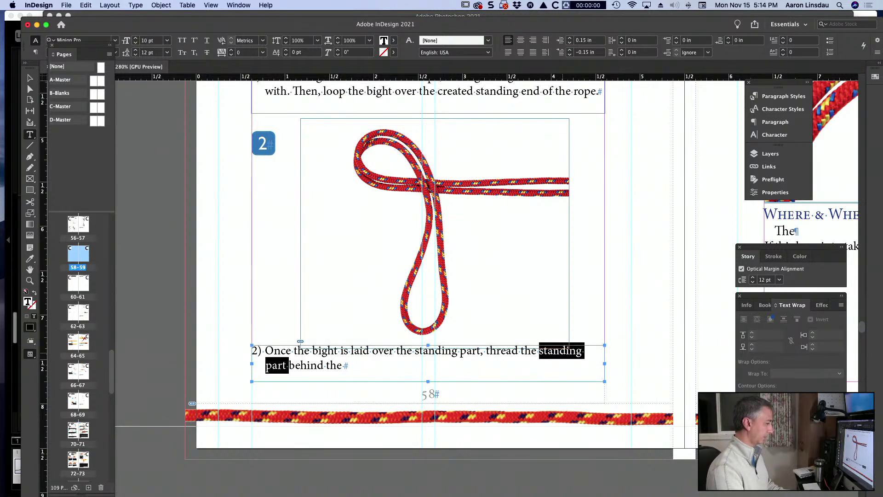
text(running end)
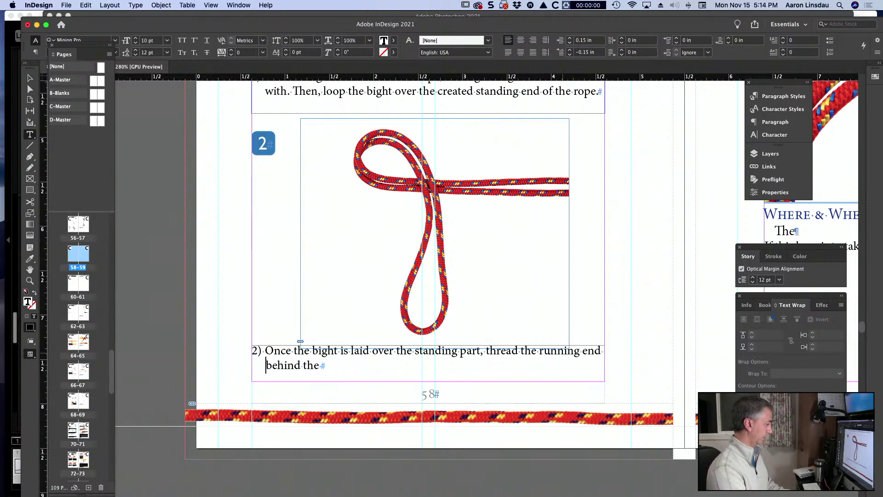
click(322, 366)
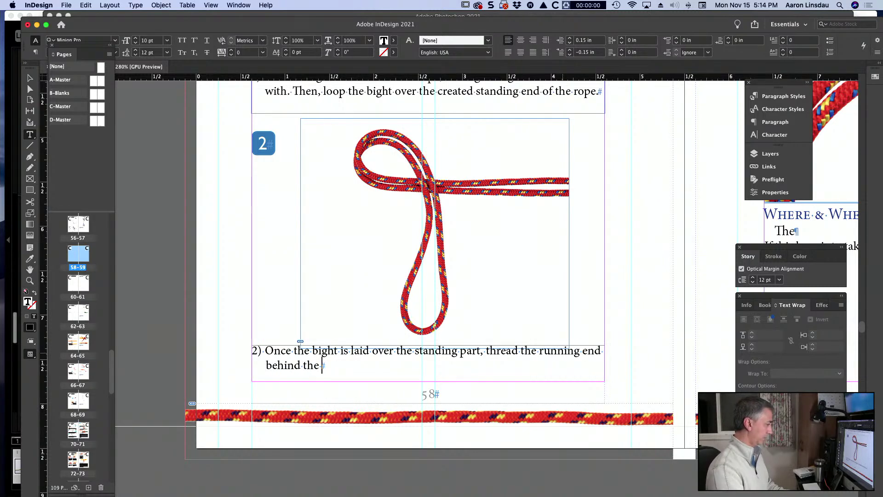
text(standing part)
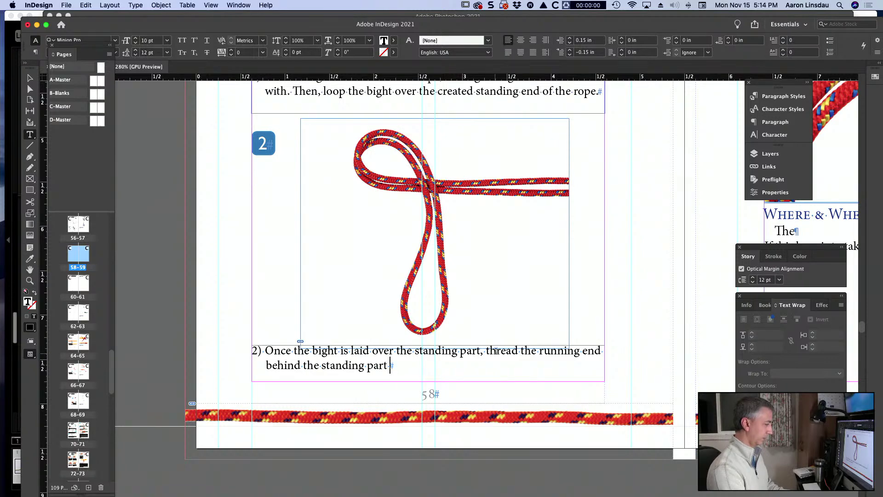
Change "thread" to "take" in the step 2 instruction and finish it with "and thread it through the created loop."
double_click(511, 353)
text(take the running end behind the st)
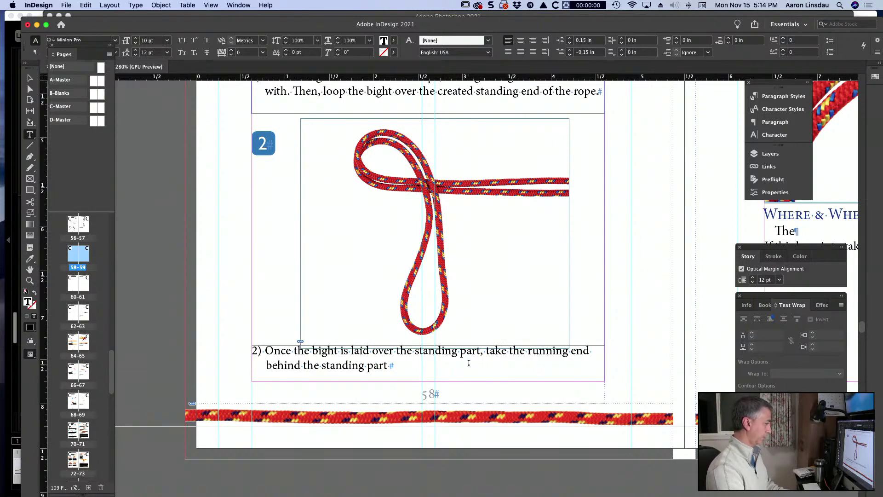
text(anding part and thread it )
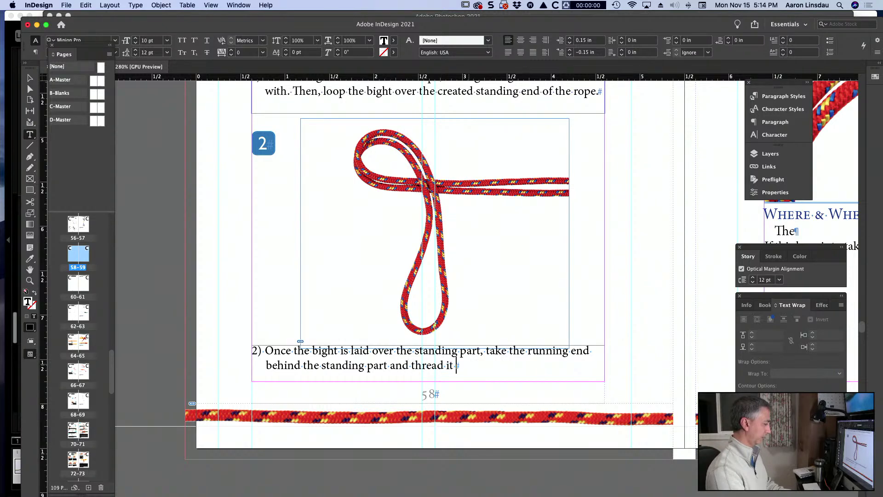
text(through the )
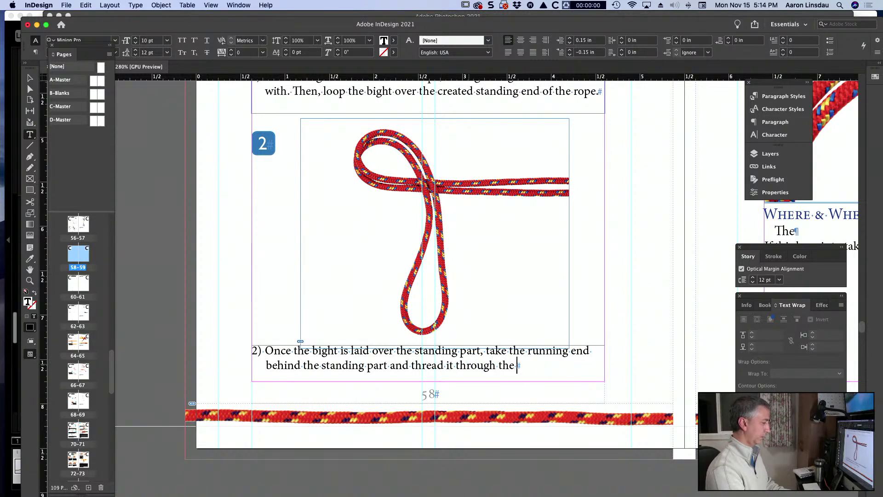
text(created loop.)
key(Escape)
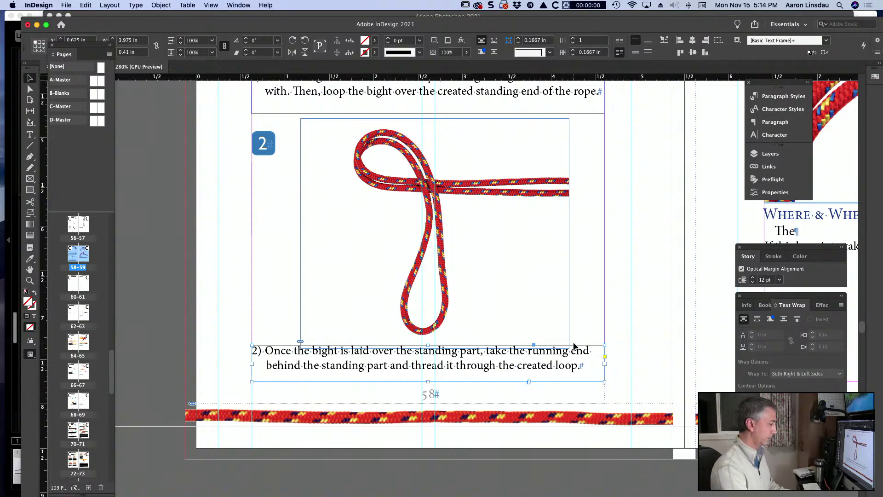
Shorten the step 2 image frame from below to about 2.51 in high so it ends just above the instruction text
click(618, 354)
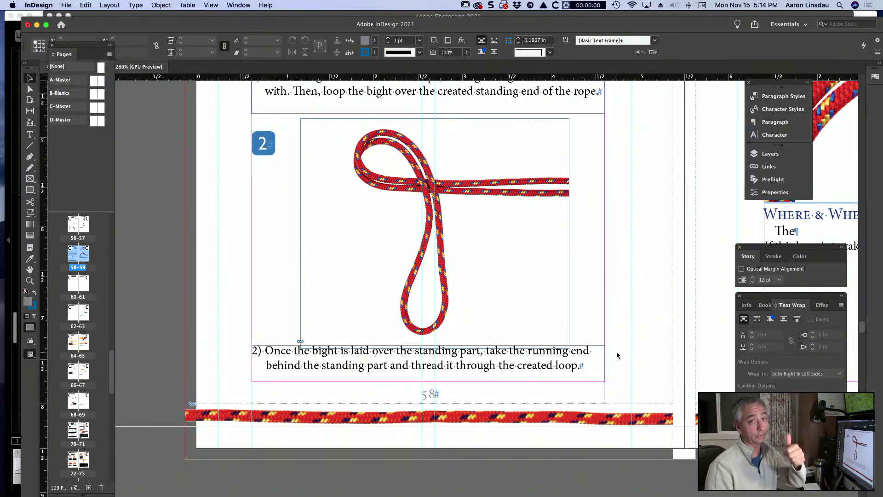
click(511, 342)
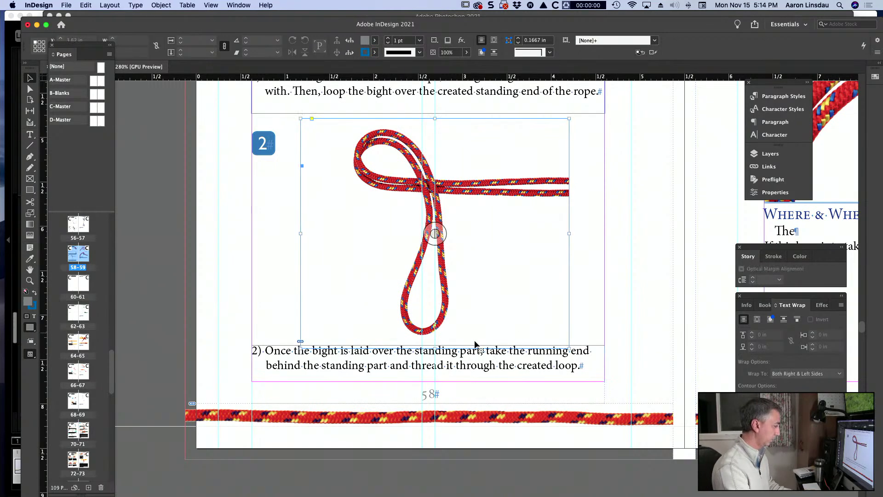
drag(434, 349, 435, 341)
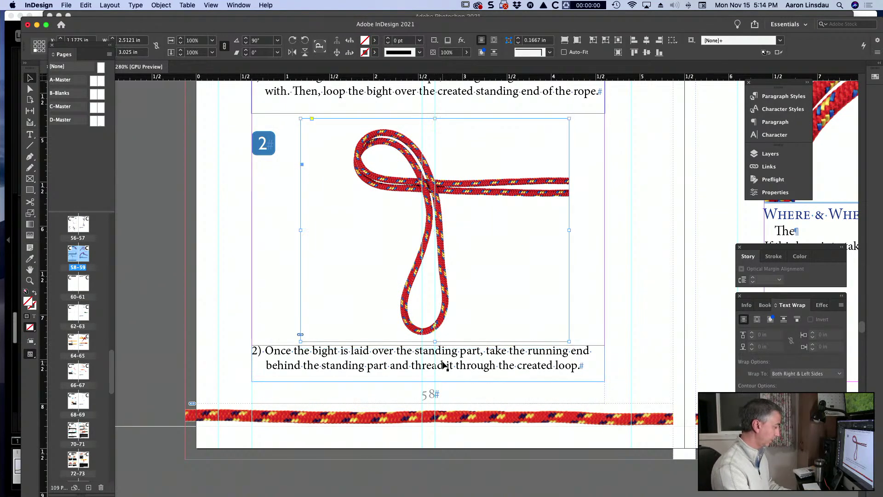
Switch to Photoshop and close DSC_9671.psd, DSC_9438.psd and DSC_9444.psd, leaving DSC_9441.psd with its yellow arrow open
scroll(518, 380, up, 1)
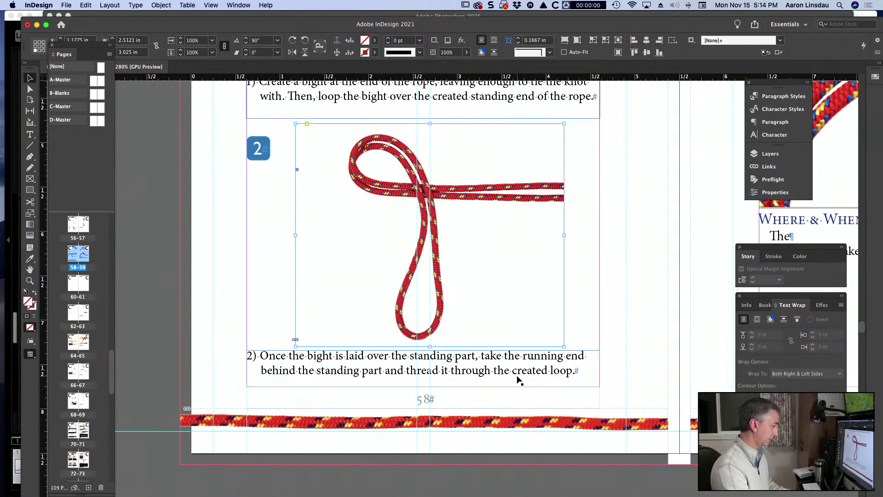
key(super+minus)
scroll(551, 299, down, 4)
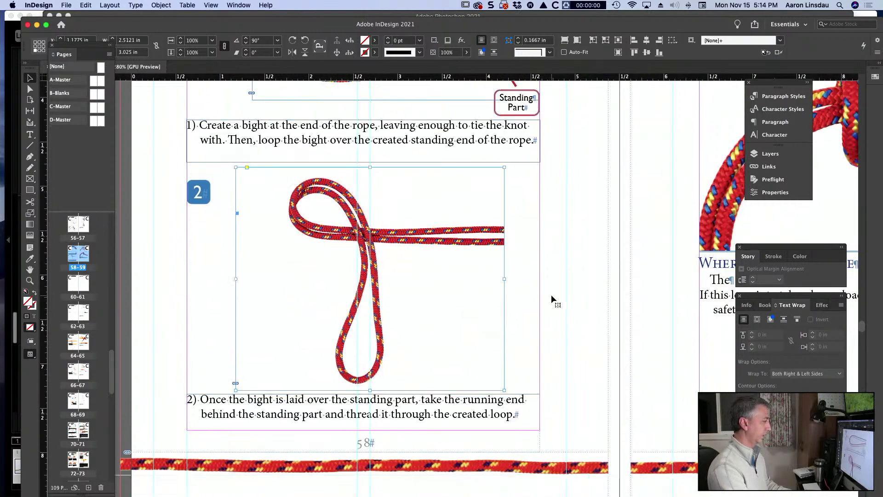
scroll(551, 296, up, 4)
scroll(551, 297, right, 4)
scroll(548, 299, down, 6)
key(super+Tab)
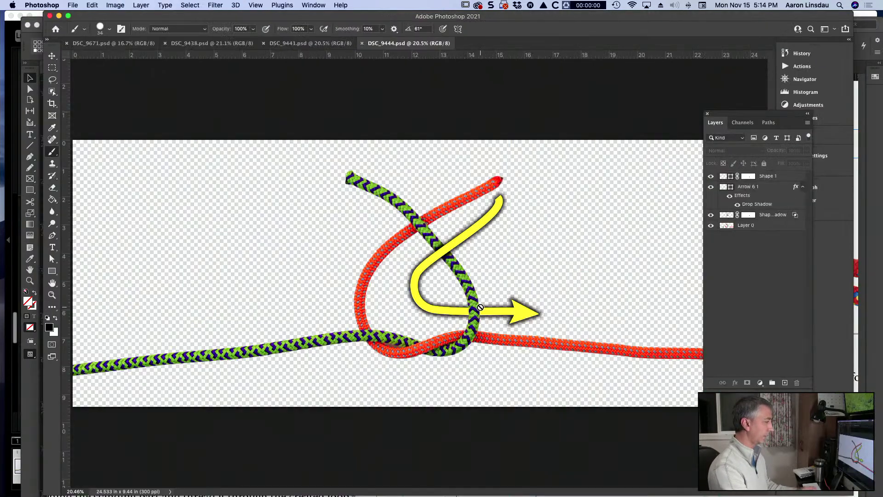
click(138, 44)
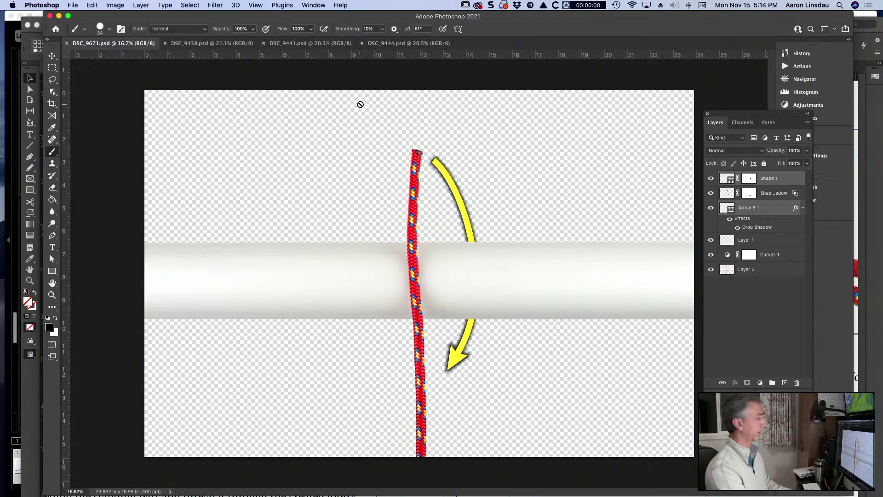
key(super+w)
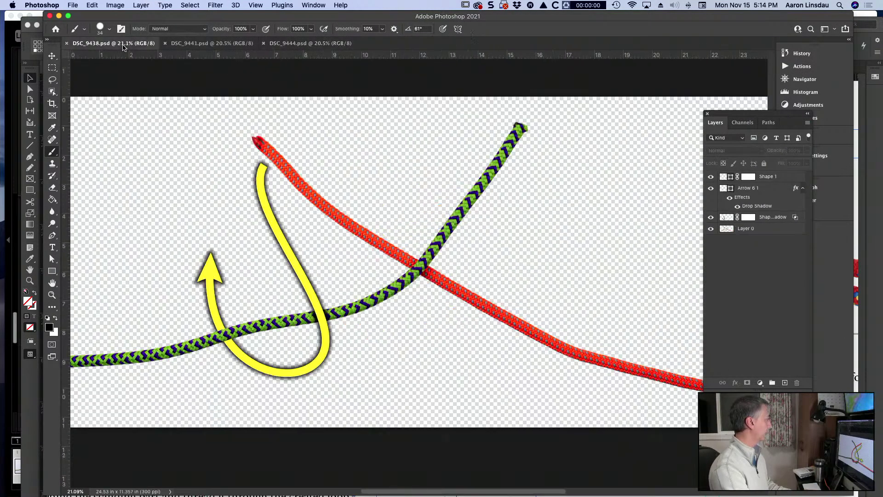
key(super+w)
click(123, 45)
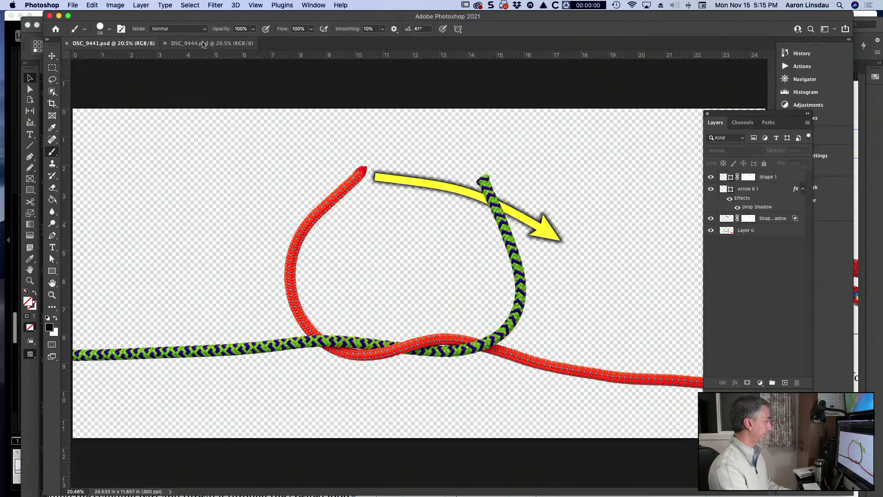
click(203, 45)
key(super+w)
Return to InDesign, select the step 1 and step 2 images and page 59's upper knot image, and open their originals in Photoshop
key(super+Tab)
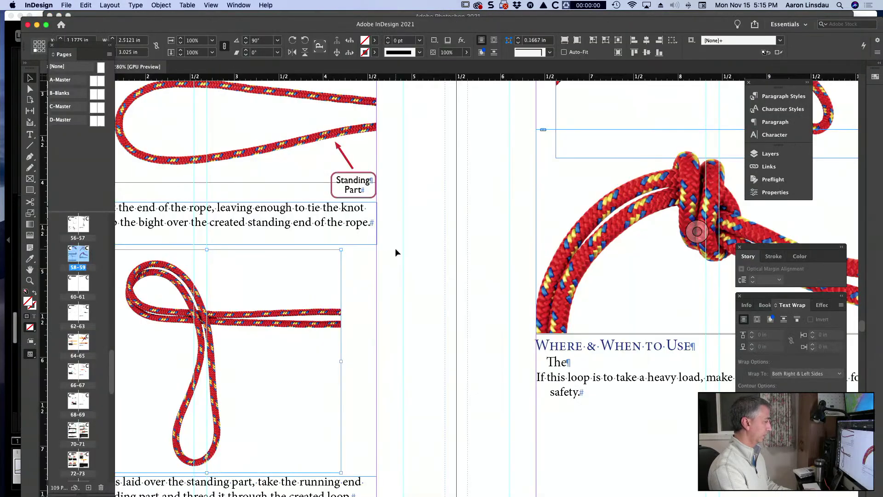
key(super+alt+0)
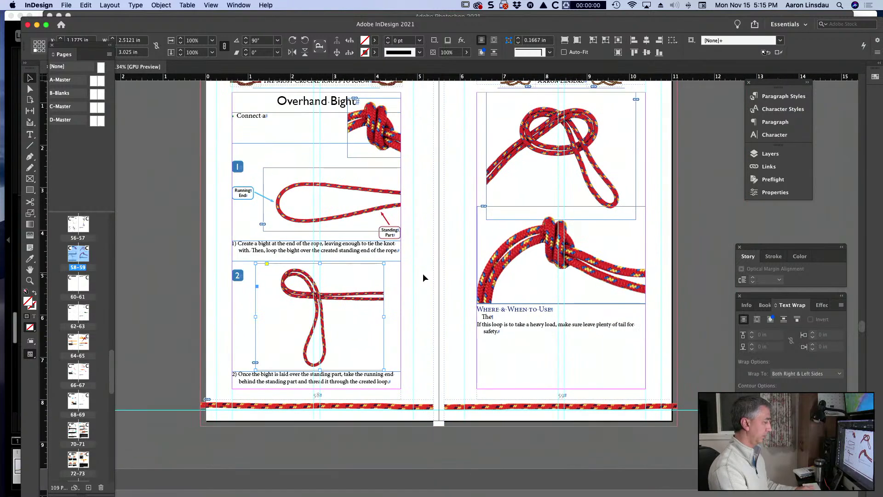
click(378, 191)
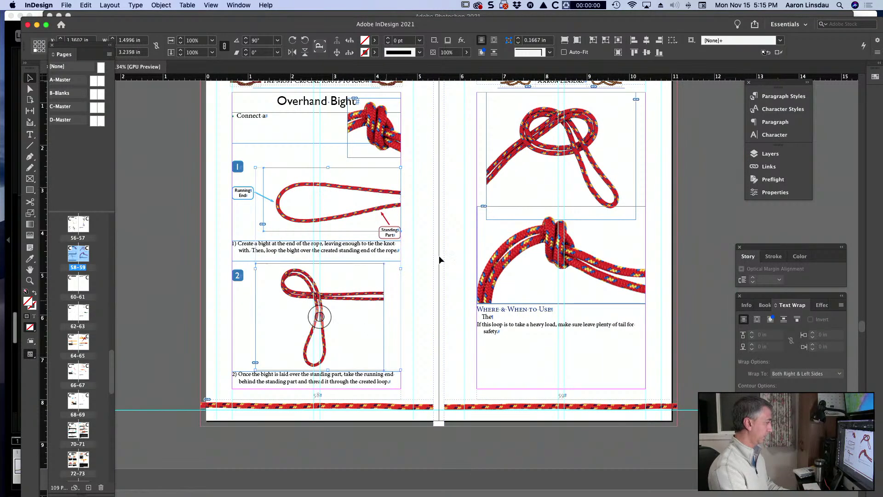
shift+click(584, 186)
right_click(625, 168)
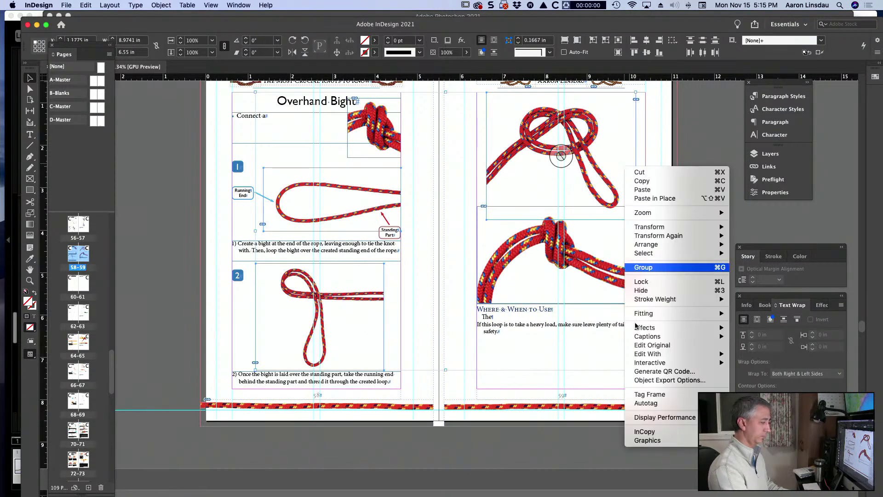
click(653, 346)
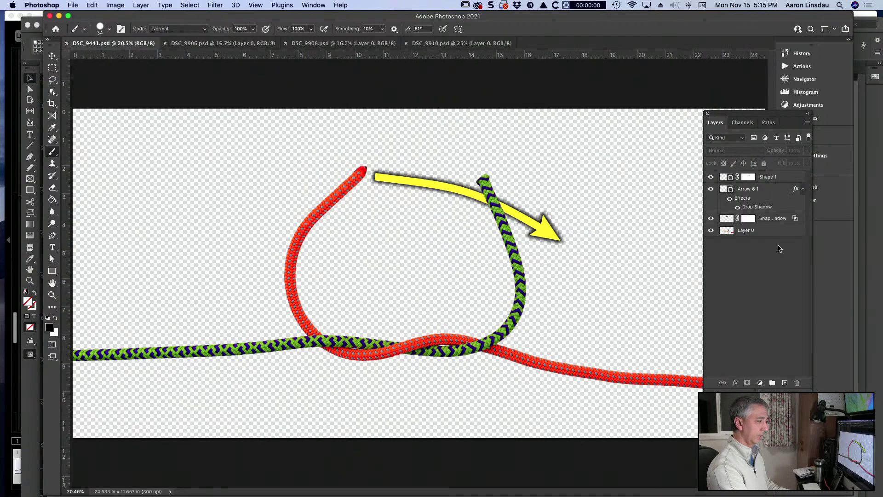
Duplicate the yellow arrow's Shape 1 and Arrow 6 1 layers from DSC_9441.psd into DSC_9906.psd
click(777, 177)
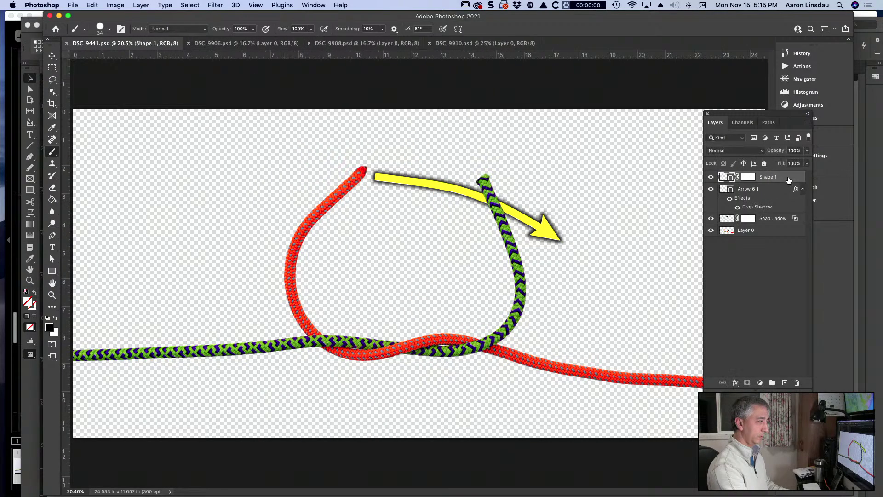
super+click(771, 221)
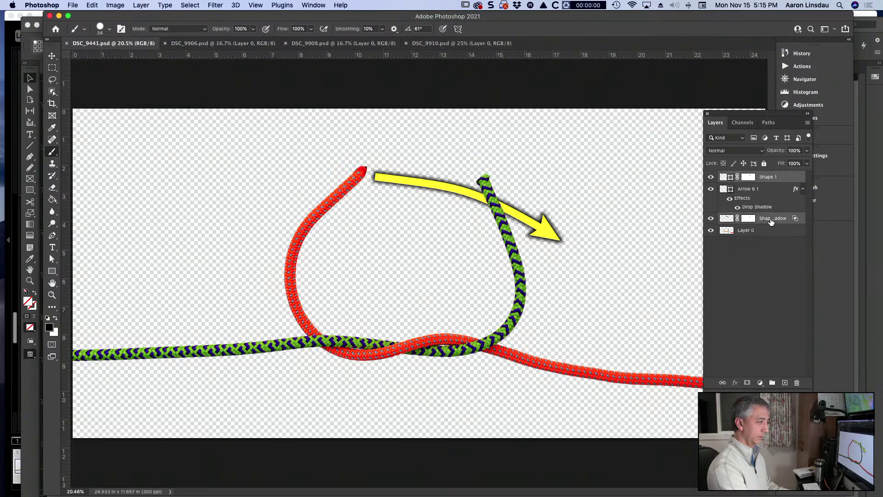
click(777, 193)
super+click(782, 178)
right_click(785, 183)
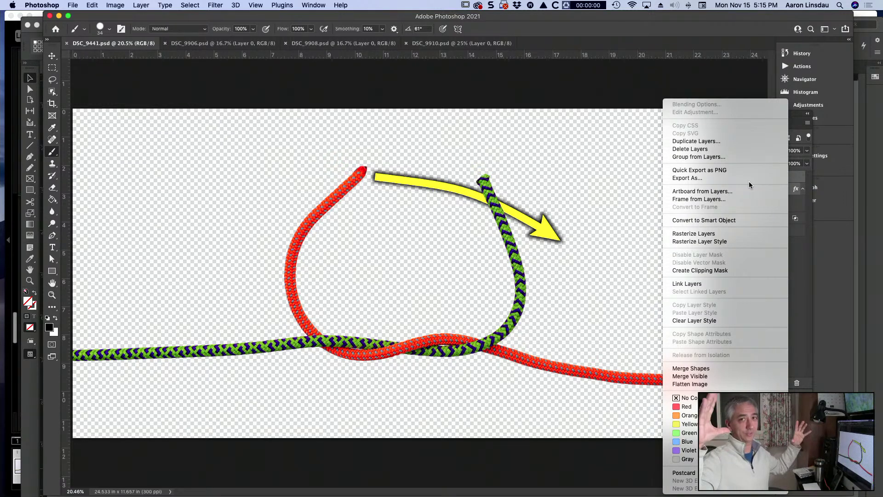
click(716, 143)
click(575, 334)
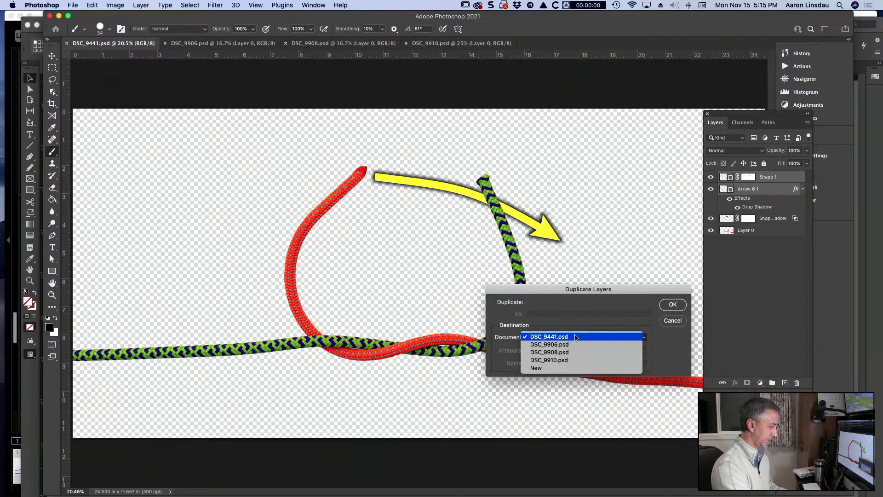
click(575, 343)
click(673, 304)
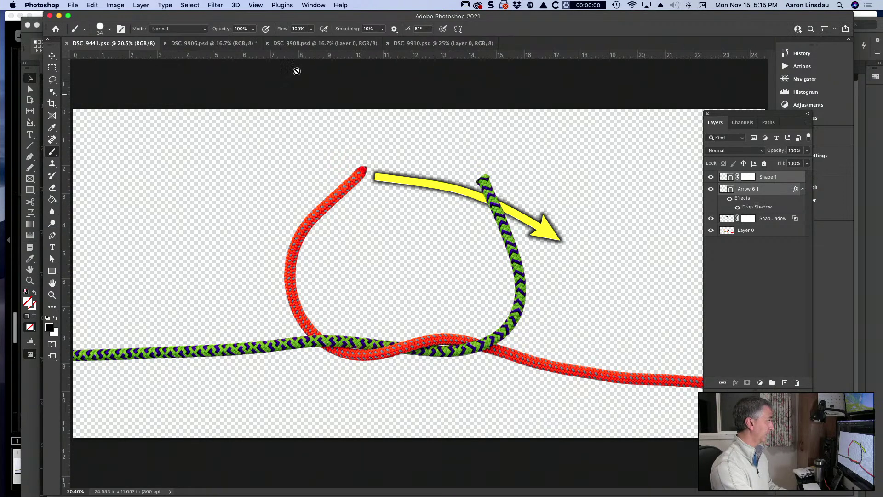
Duplicate the same two arrow layers from DSC_9441.psd into DSC_9908.psd
click(203, 44)
click(122, 43)
right_click(775, 192)
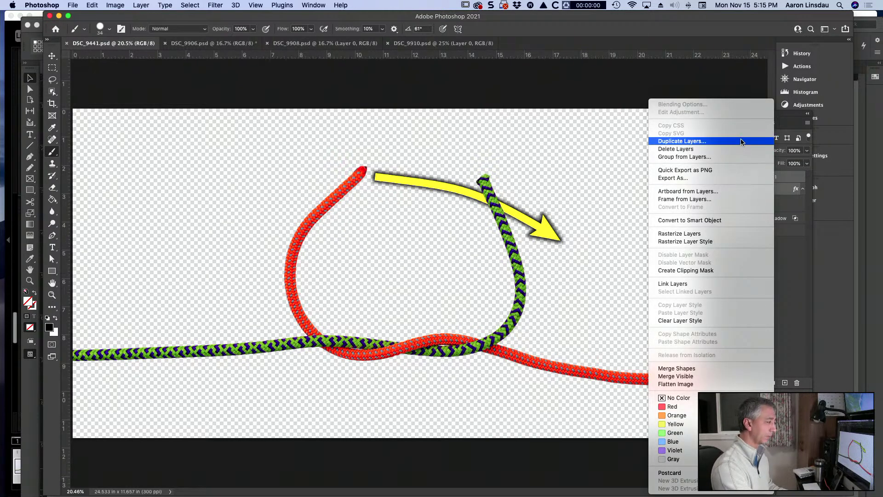
click(681, 141)
click(588, 336)
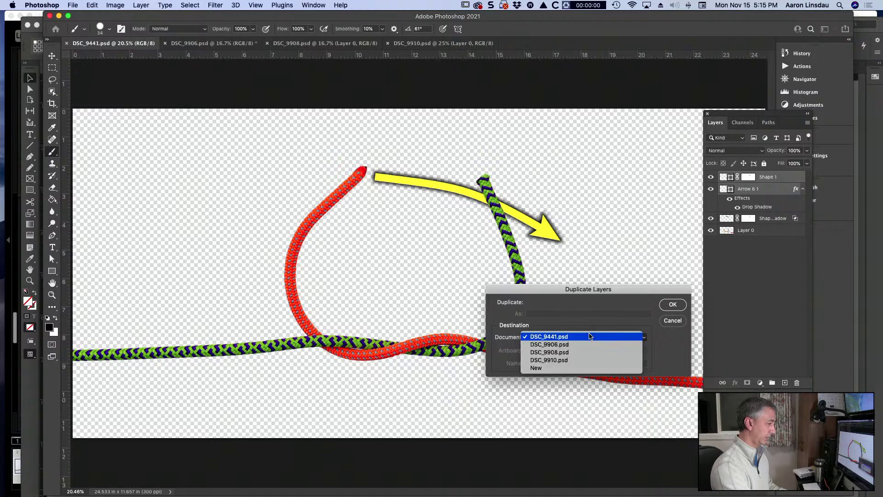
click(589, 352)
click(672, 305)
Duplicate the Shape 1 and Arrow 6 1 layers from DSC_9441.psd into DSC_9910.psd as well
right_click(788, 183)
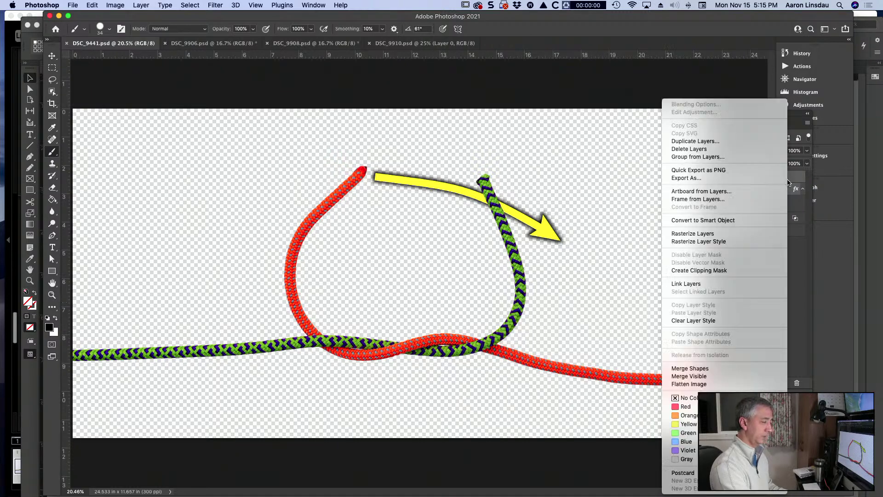
click(734, 141)
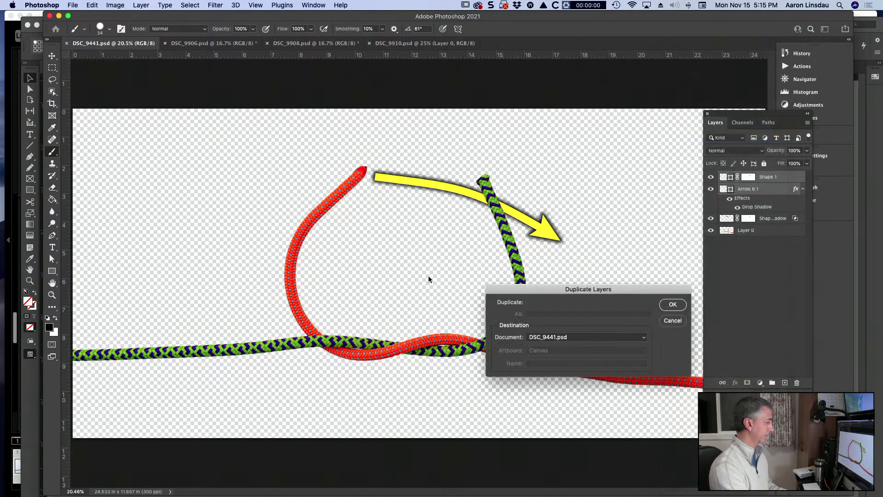
click(562, 338)
click(557, 360)
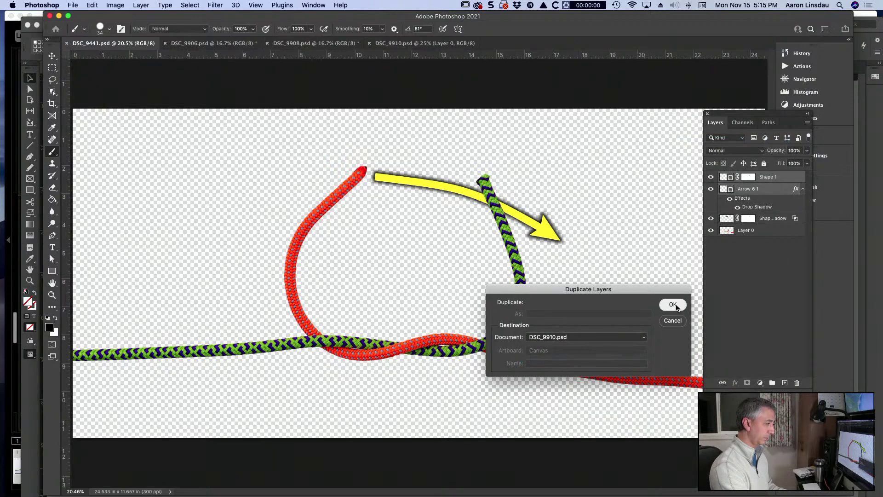
click(673, 304)
In DSC_9906.psd, check the layout in InDesign for reference, then delete the layer mask from Shape 1
click(175, 44)
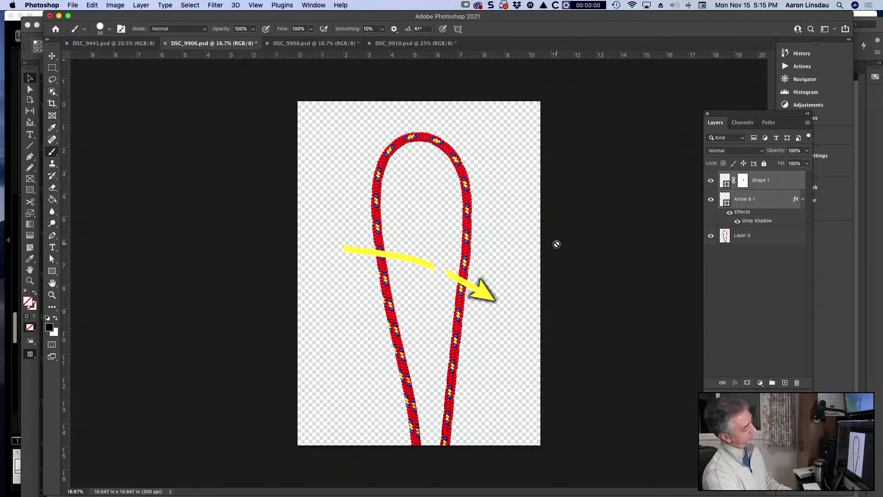
key(super+Tab)
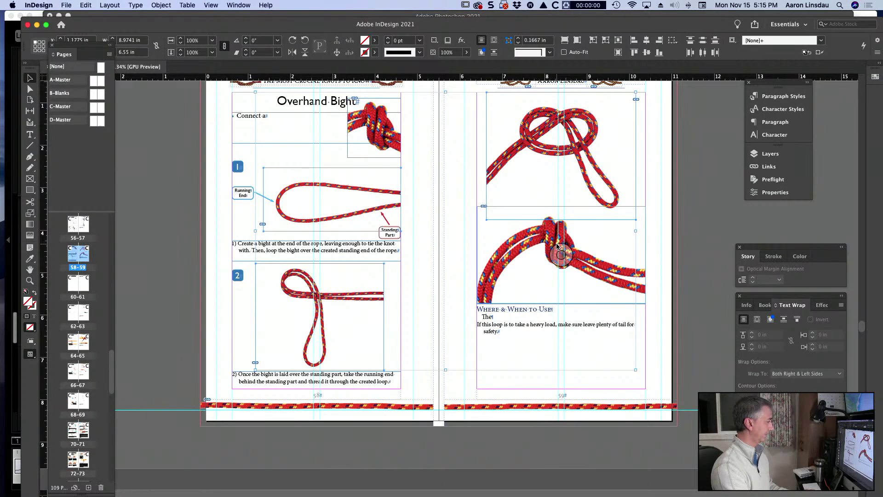
key(super+Tab)
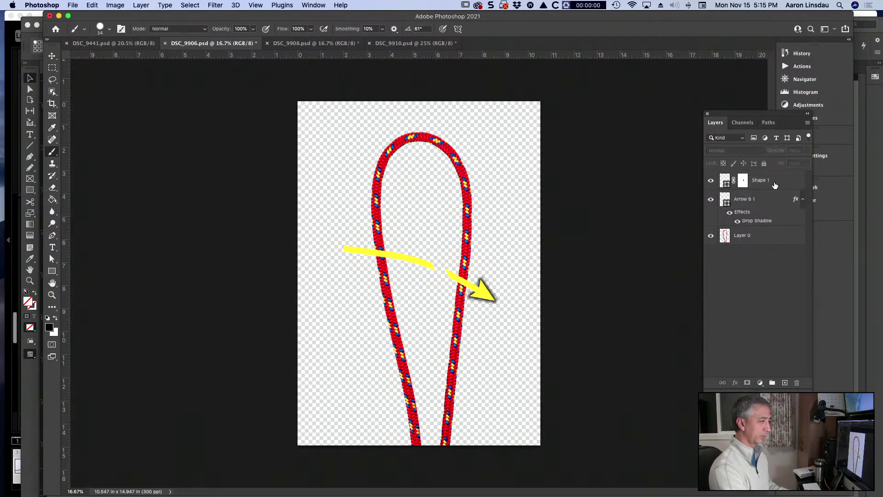
click(774, 184)
key(x)
click(798, 383)
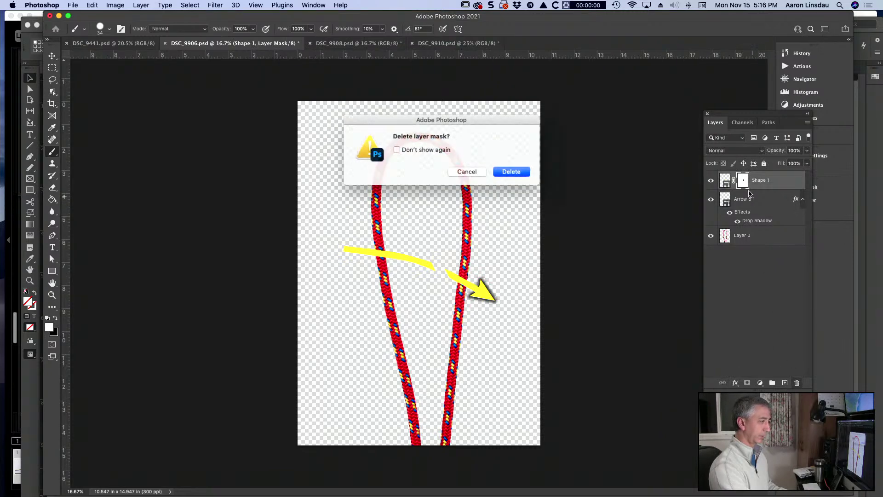
click(524, 172)
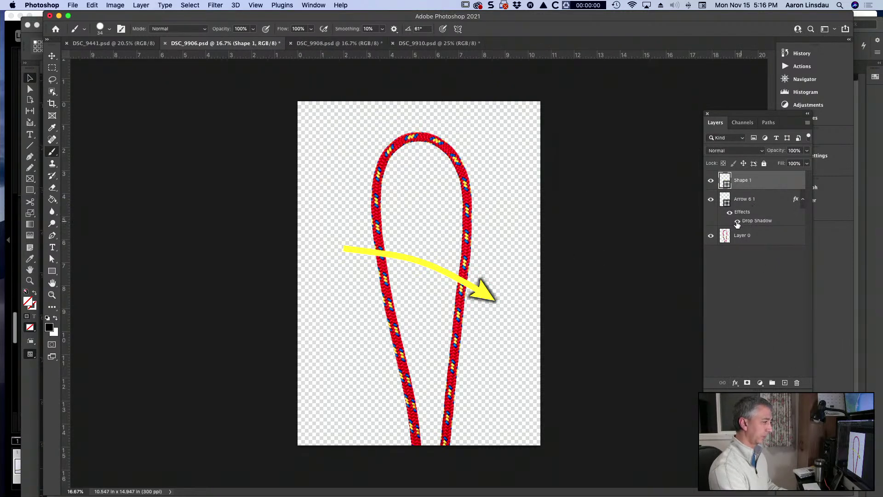
Reshape the yellow line's path to start at the top of the rope loop and curve down around its right side
key(a)
drag(350, 252, 443, 139)
mouse_move(477, 293)
mouse_down()
mouse_move(517, 288)
mouse_move(542, 299)
mouse_move(536, 237)
mouse_move(562, 262)
mouse_up()
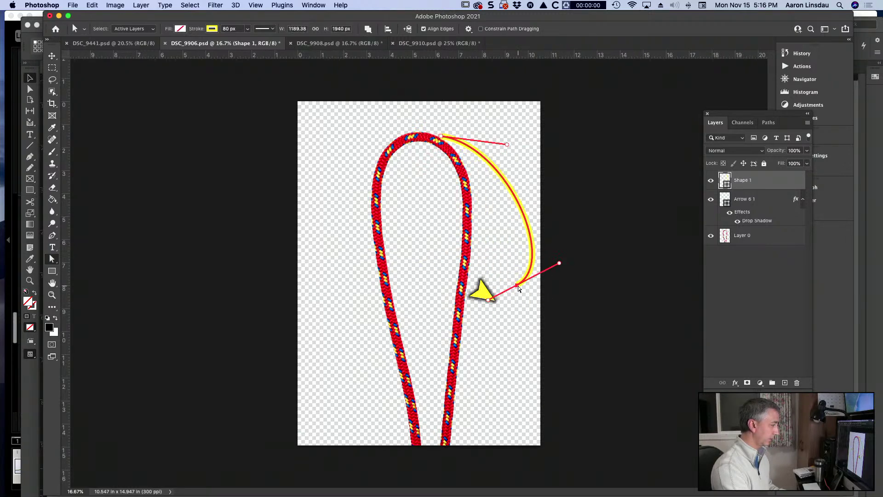
drag(516, 286, 502, 287)
Extend the yellow line with the Pen tool from its lower end leftward across both rope strands
key(p)
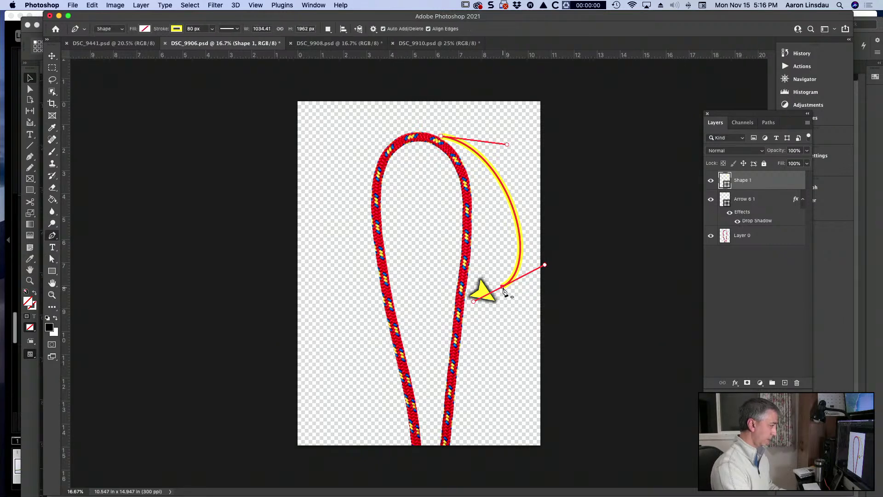
drag(350, 293, 325, 287)
key(Return)
key(v)
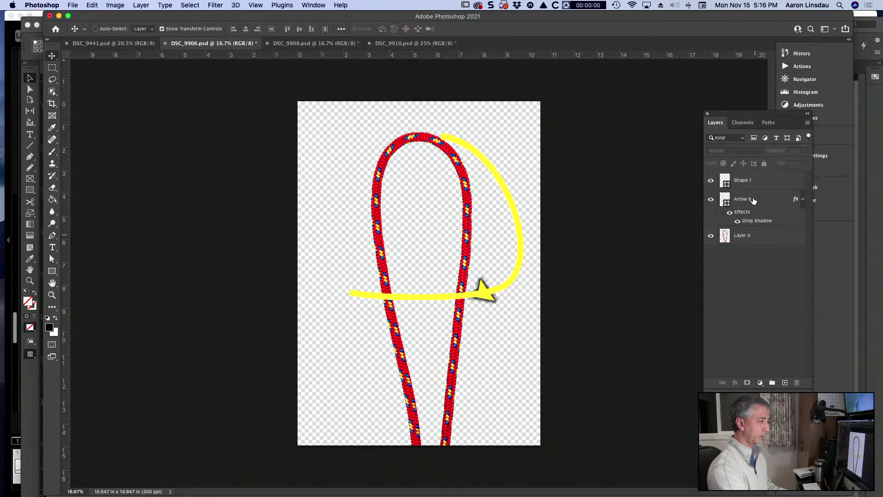
Move the arrowhead to the left end of the yellow line and rotate it to point left
super+click(484, 299)
mouse_move(484, 297)
mouse_down()
mouse_move(363, 298)
mouse_move(315, 311)
mouse_move(305, 330)
mouse_move(294, 309)
mouse_move(308, 286)
mouse_move(299, 286)
mouse_move(312, 291)
mouse_up()
scroll(354, 302, up, 3)
scroll(295, 310, up, 3)
drag(360, 223, 356, 220)
drag(323, 280, 327, 276)
click(784, 307)
scroll(524, 315, down, 5)
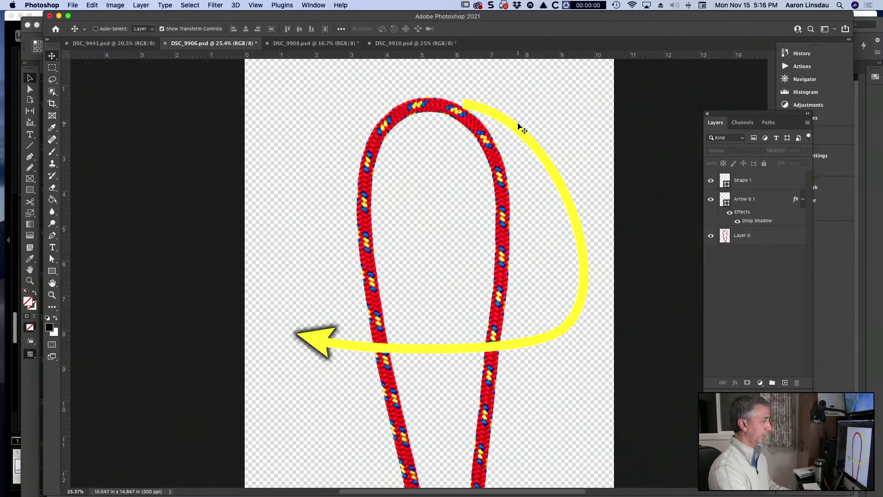
Smooth the yellow line's curve on the loop's right side by adjusting its direction handles and lower-right anchor point
key(a)
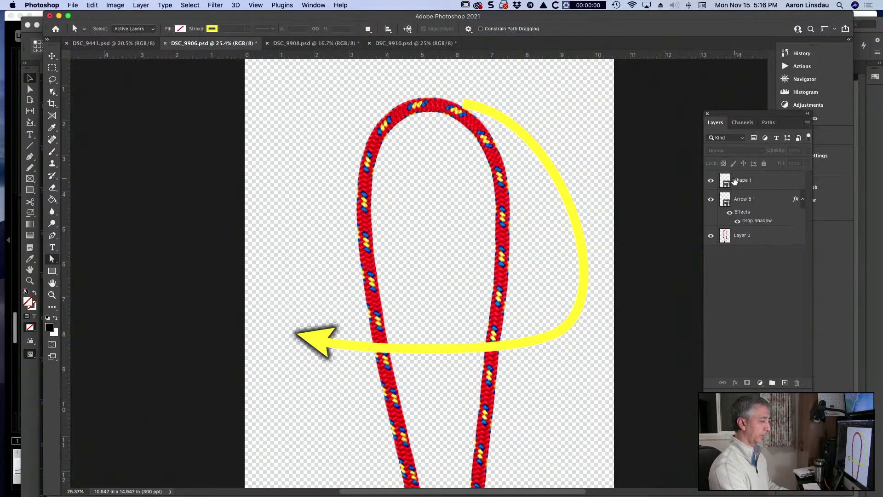
click(736, 180)
click(467, 106)
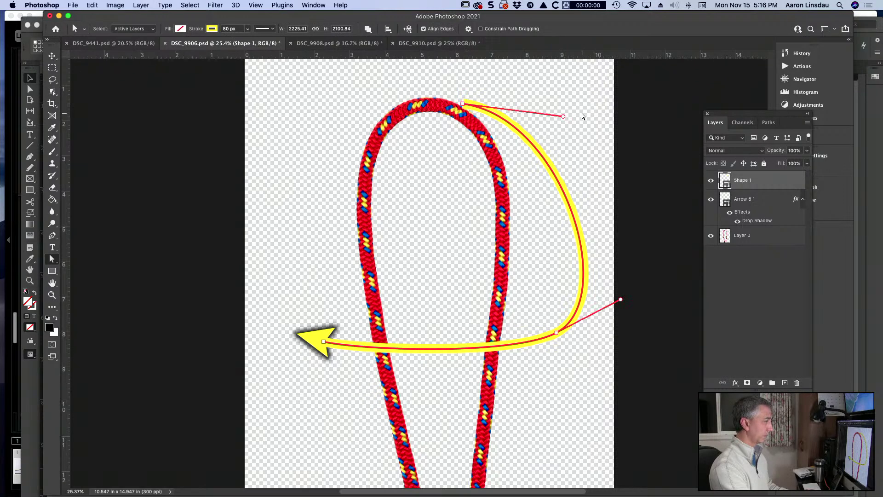
drag(564, 118, 613, 127)
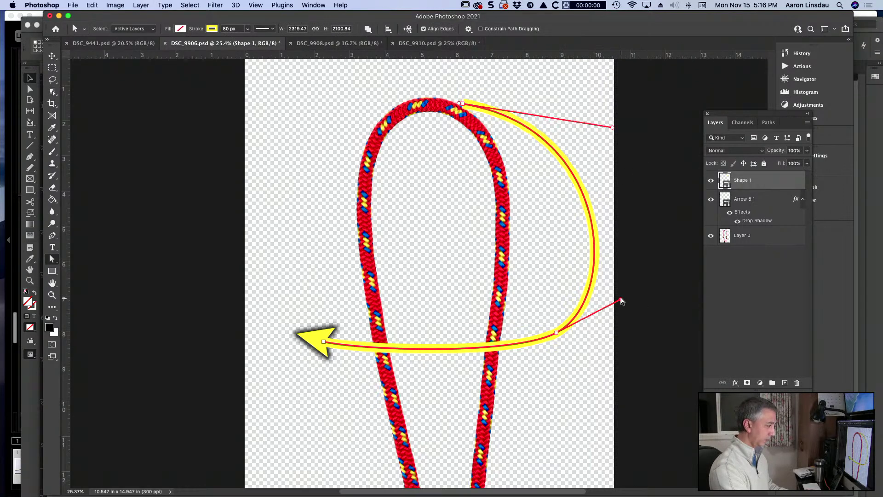
mouse_move(621, 301)
mouse_down()
mouse_move(611, 289)
mouse_move(614, 297)
mouse_up()
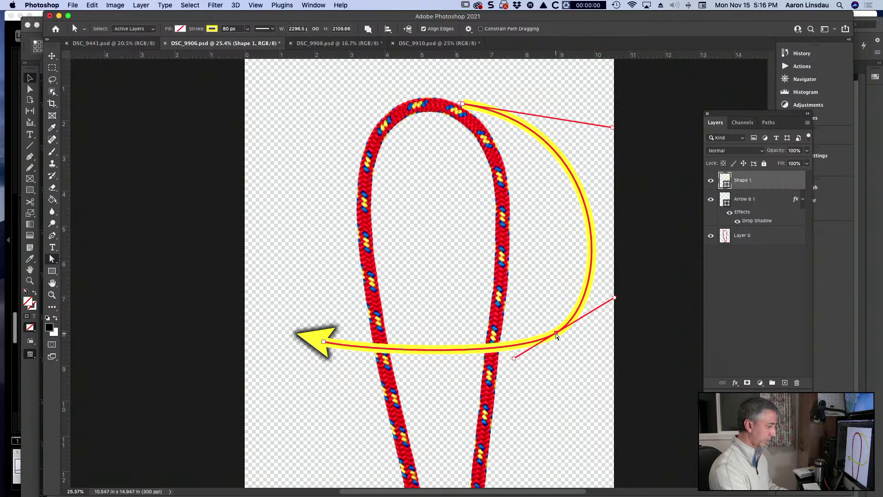
drag(556, 336, 588, 324)
click(774, 315)
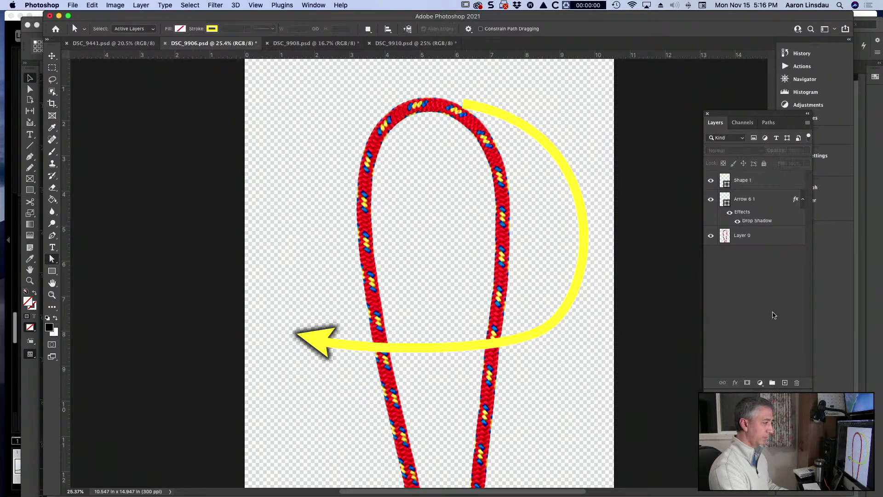
Add a Drop Shadow to Shape 1 and shift the line's starting anchor slightly right, clear of the rope
double_click(801, 183)
click(114, 451)
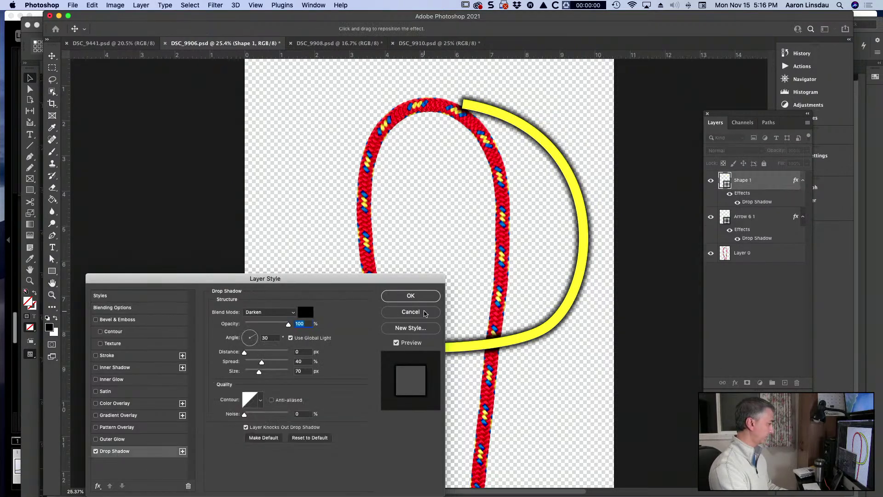
click(423, 297)
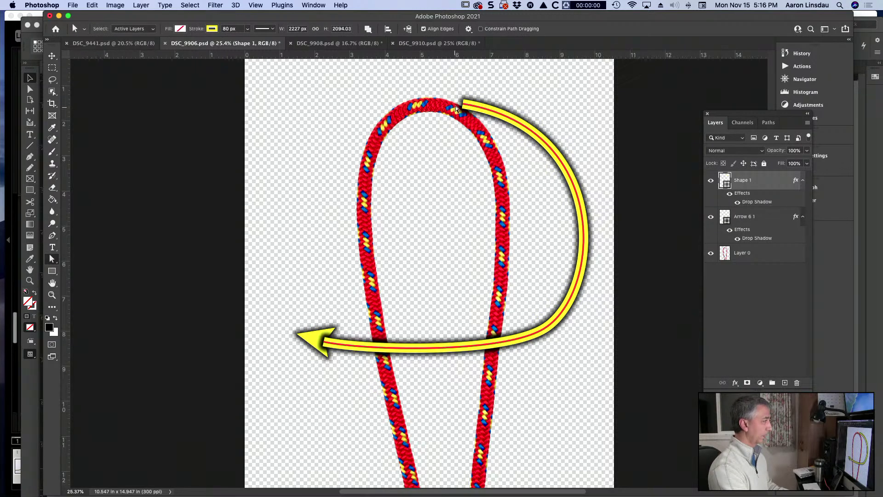
drag(457, 109, 478, 105)
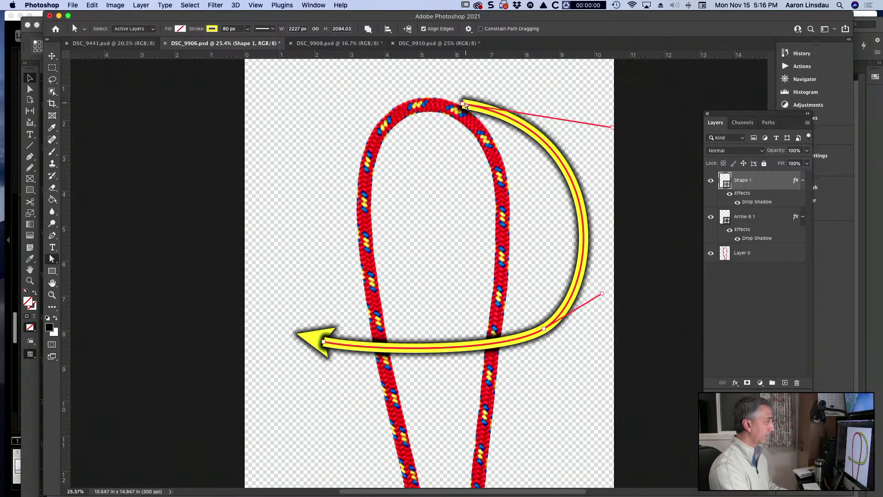
click(733, 305)
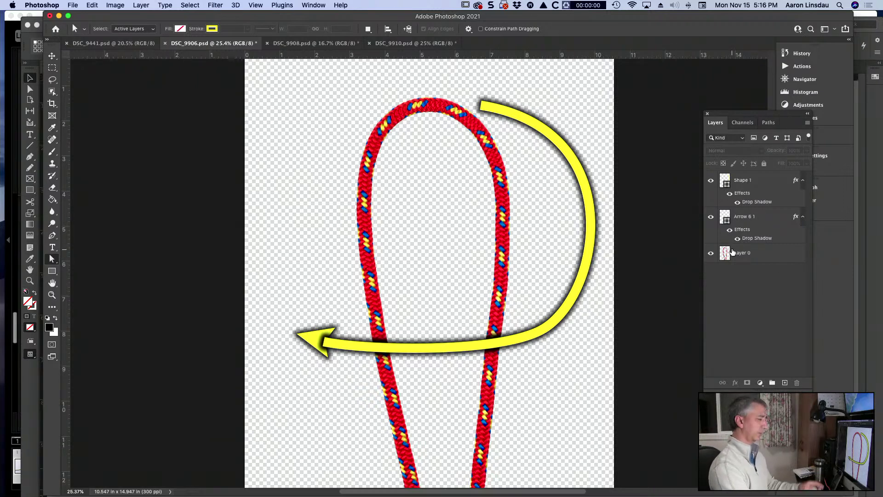
click(769, 181)
right_click(765, 205)
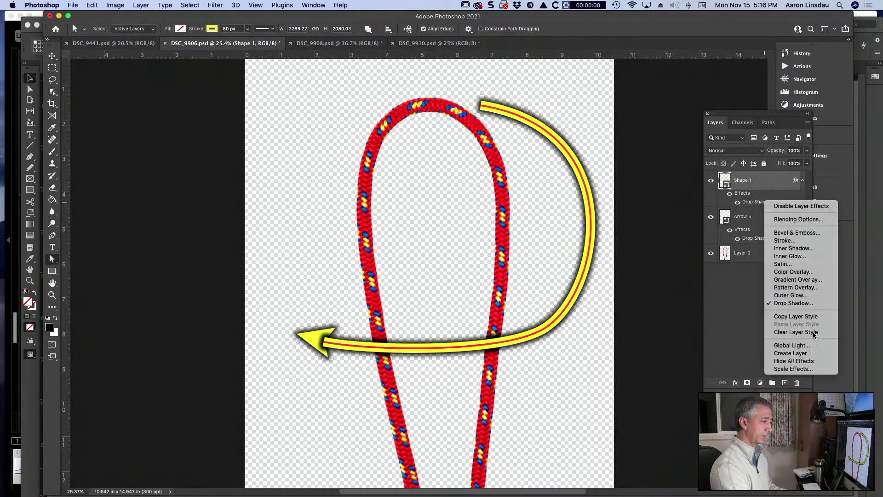
click(810, 358)
key(Escape)
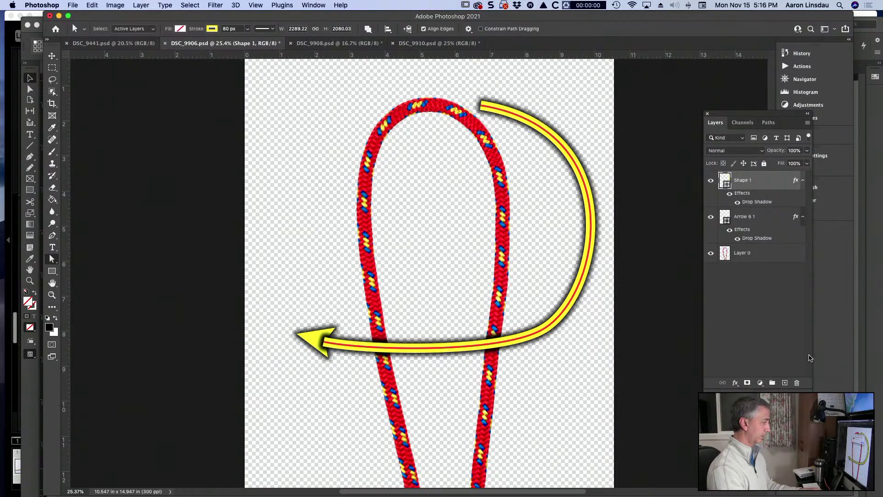
Nudge the Arrow 6 1 arrowhead slightly down so it centres on the end of the yellow line
key(super+plus)
scroll(346, 343, up, 5)
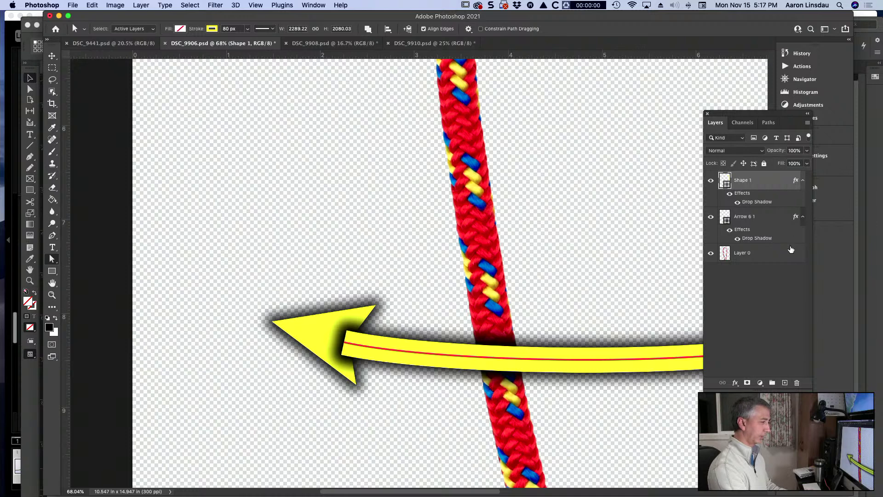
click(750, 217)
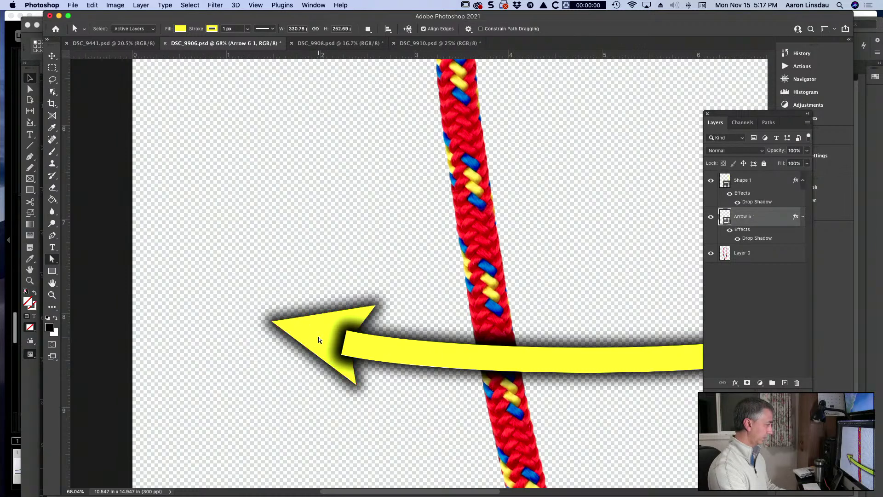
key(v)
drag(317, 340, 318, 346)
click(767, 292)
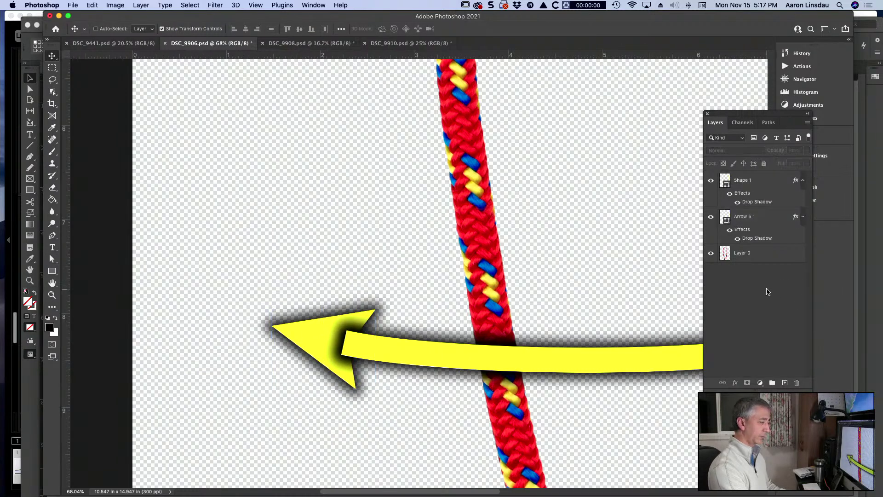
Convert Shape 1's drop shadow effect into its own separate layer
right_click(748, 201)
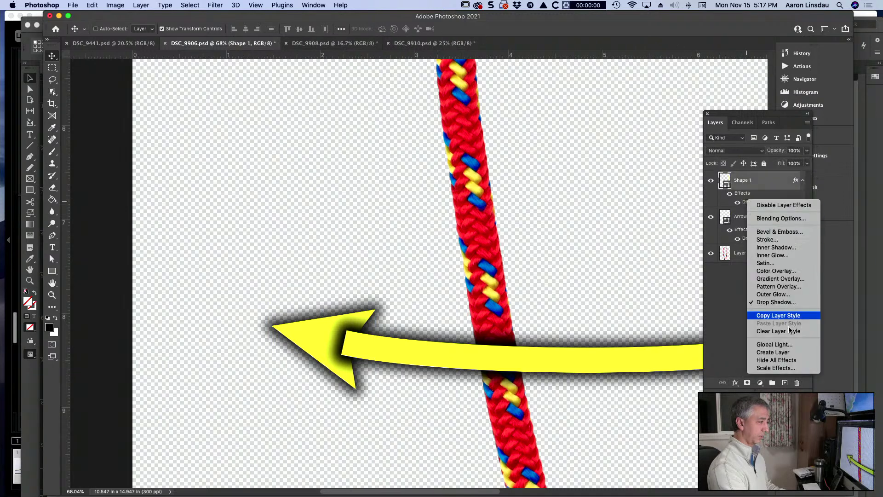
click(783, 356)
key(Return)
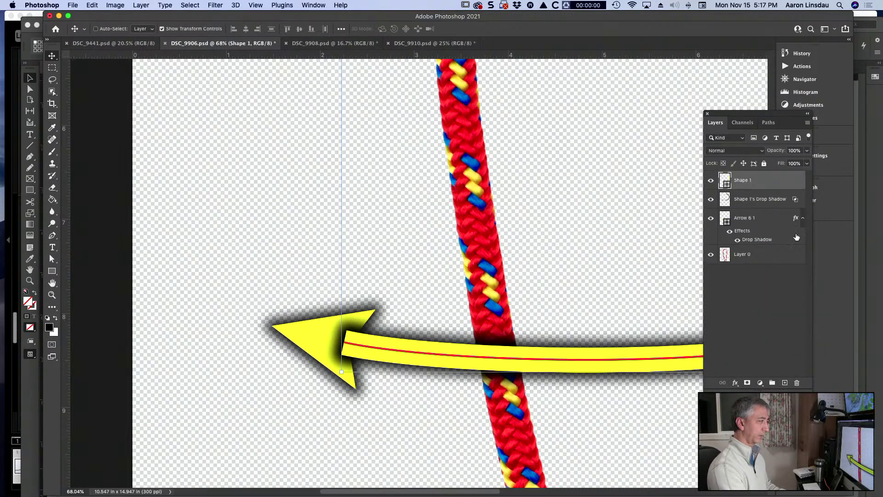
Restack the layers so Shape 1 sits on top, followed by Arrow 6 1, with Shape 1's Drop Shadow directly above Layer 0
drag(729, 185, 729, 240)
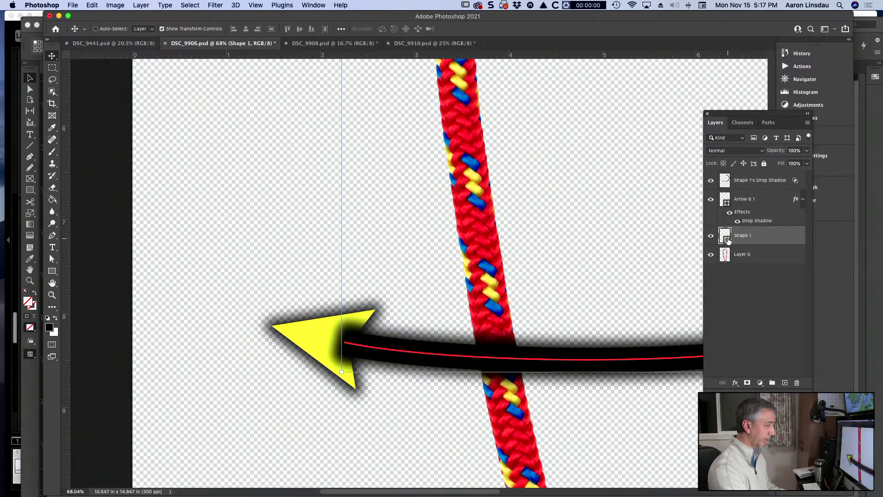
click(737, 285)
drag(726, 180, 730, 247)
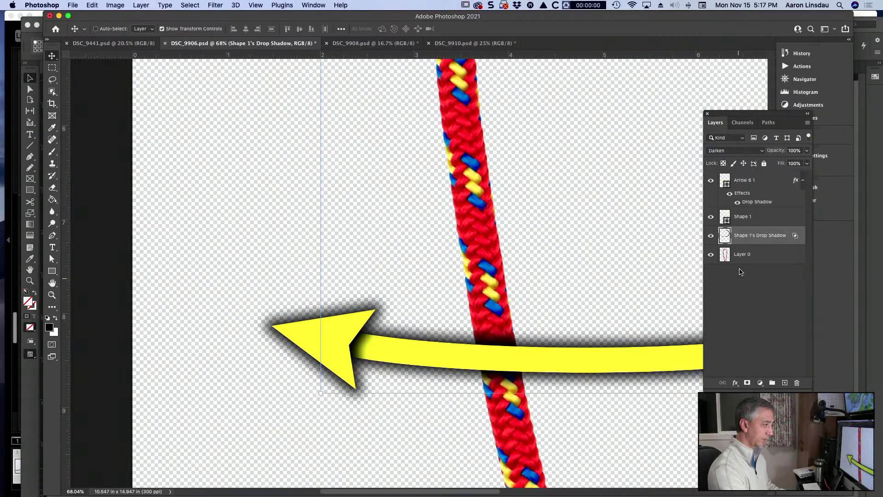
click(758, 224)
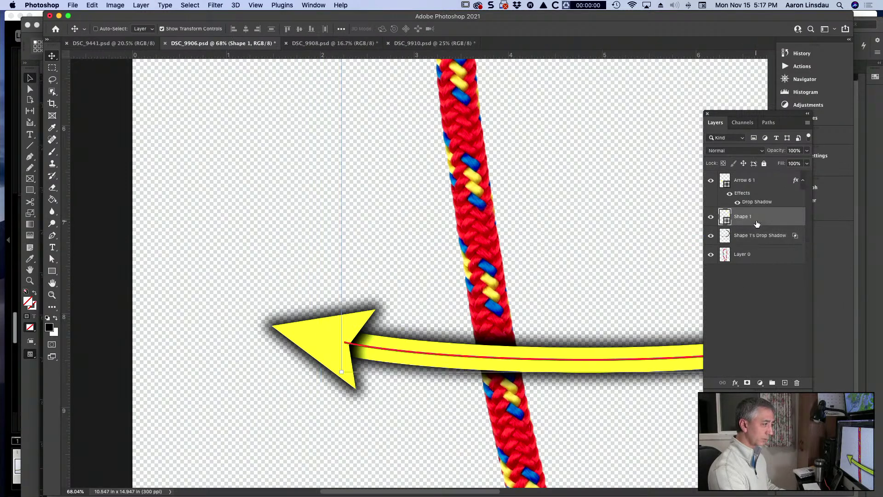
drag(726, 183, 729, 225)
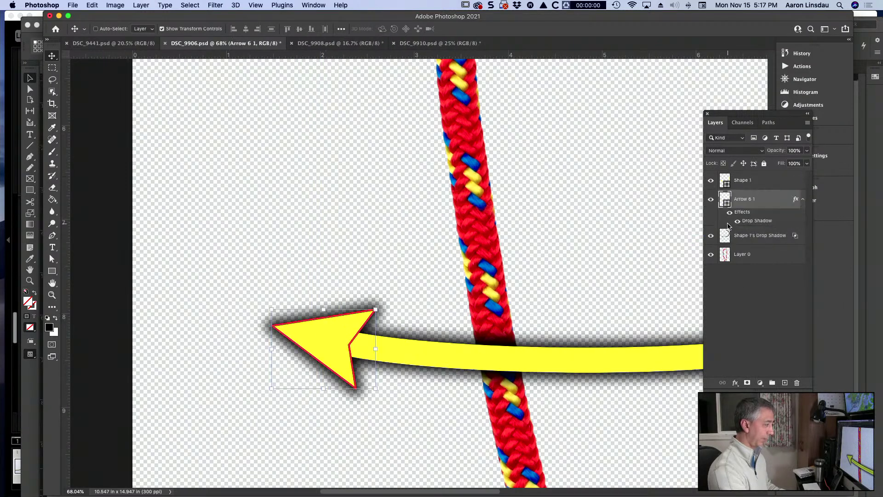
click(743, 315)
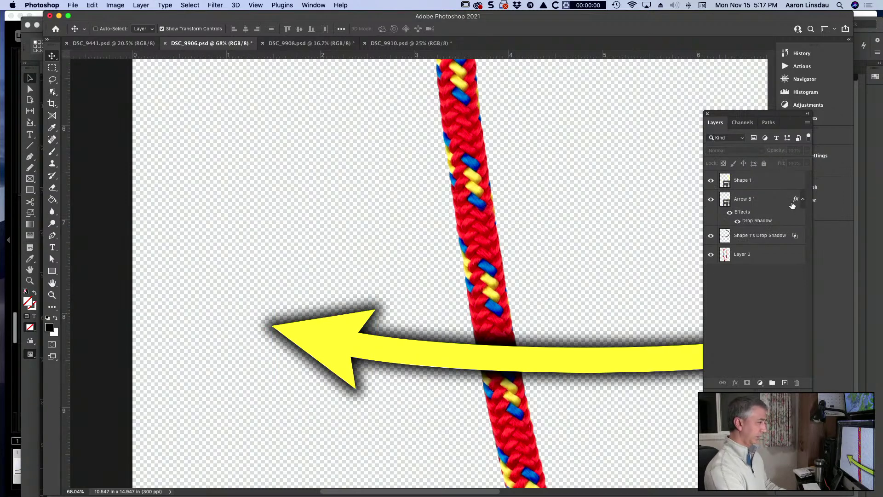
Rotate the Arrow 6 1 arrowhead about 5.3° counterclockwise and reposition it to align with the end of the yellow line
click(760, 203)
drag(379, 307, 383, 295)
mouse_move(331, 345)
mouse_down()
mouse_move(320, 343)
mouse_move(331, 345)
mouse_up()
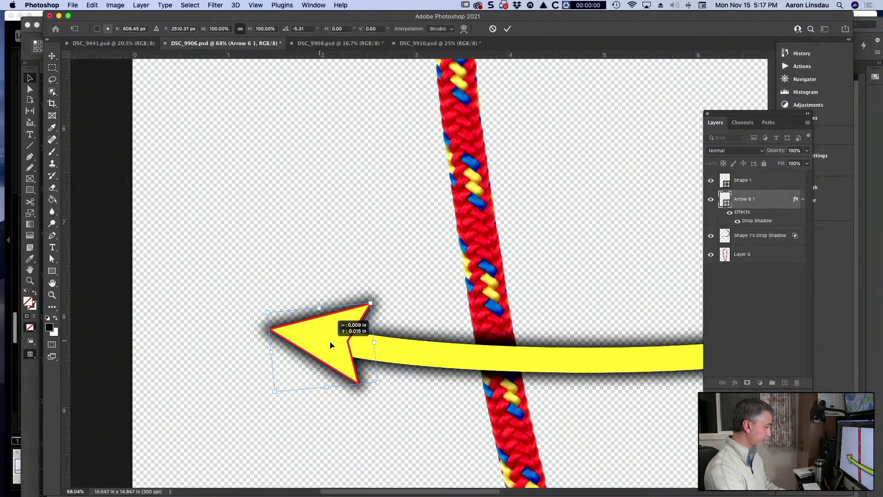
click(726, 340)
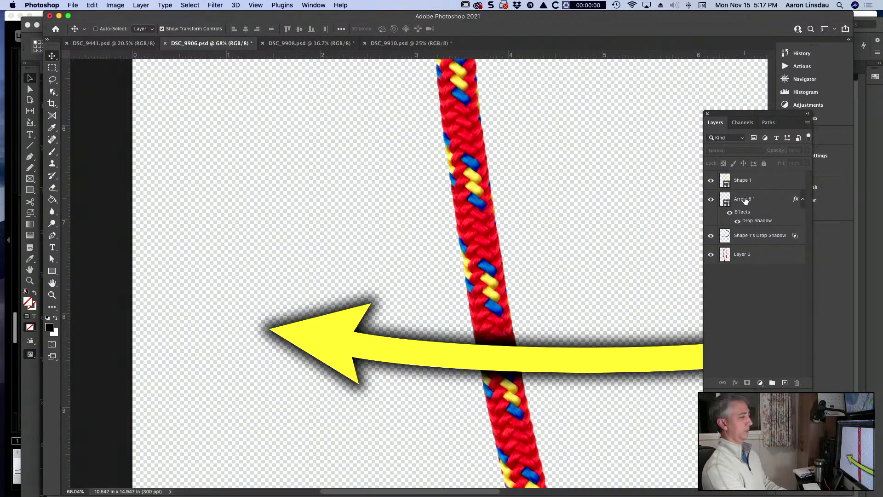
click(745, 200)
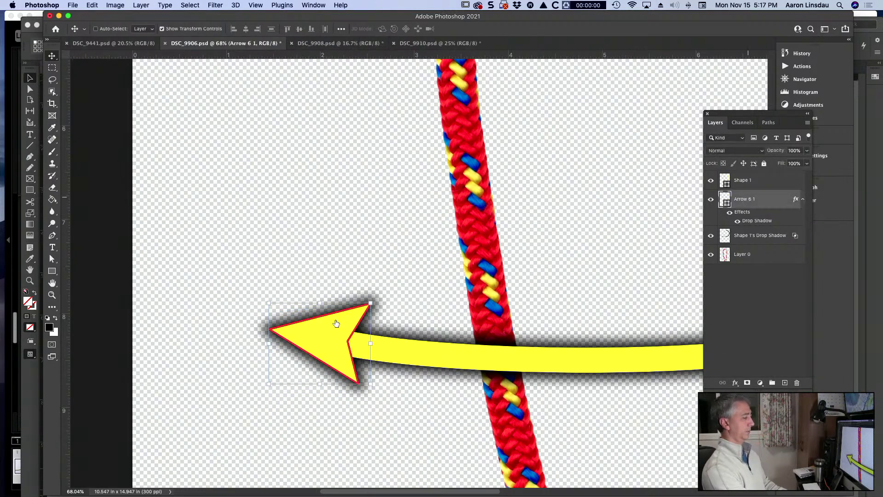
click(778, 313)
Fine-tune Shape 1's lower-right bend by slightly shifting the direction handle of its anchor point
key(super+0)
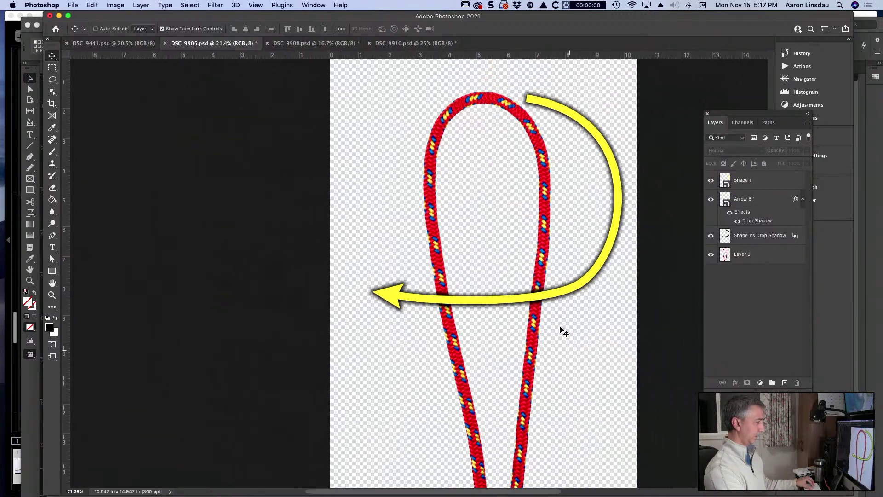
key(super+plus)
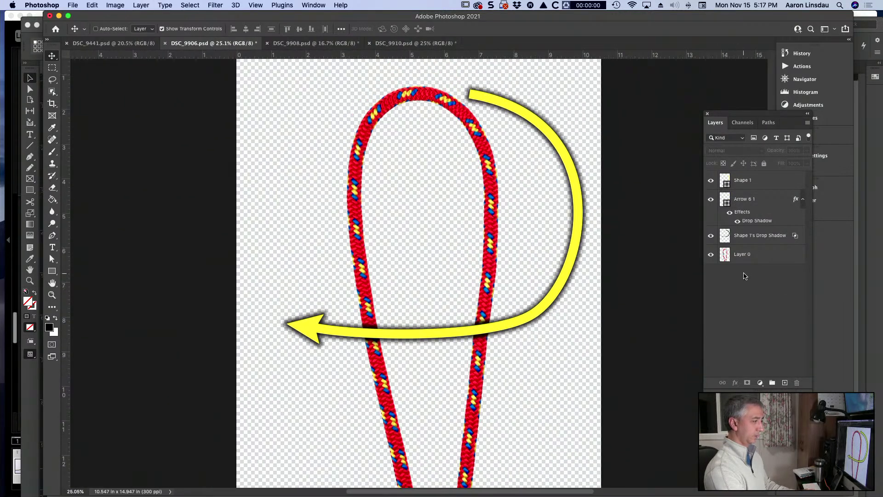
click(727, 182)
key(a)
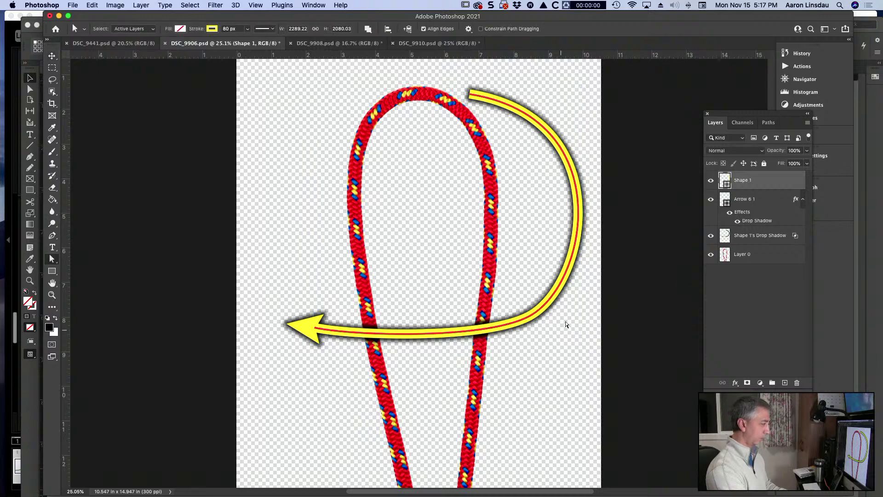
click(551, 298)
drag(587, 283, 588, 278)
click(735, 300)
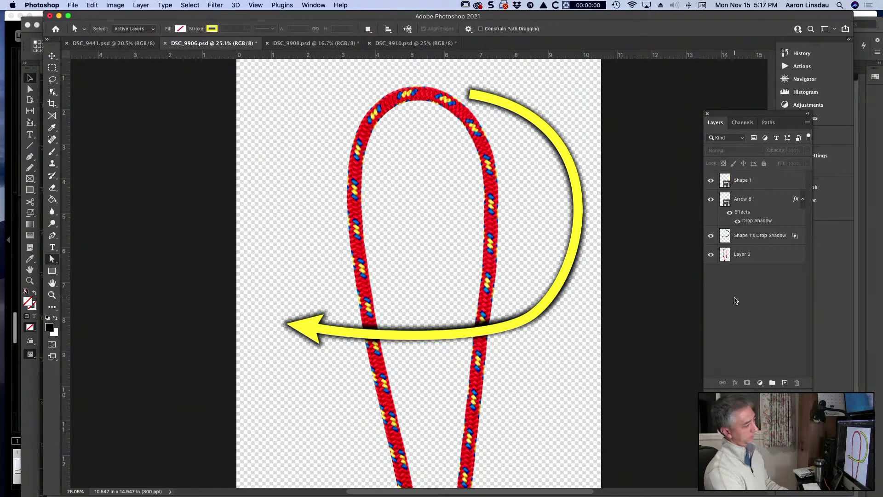
Switch to InDesign and extend the step 1 image frame upward to show the whole top of the yellow arrow's curve
key(super+Tab)
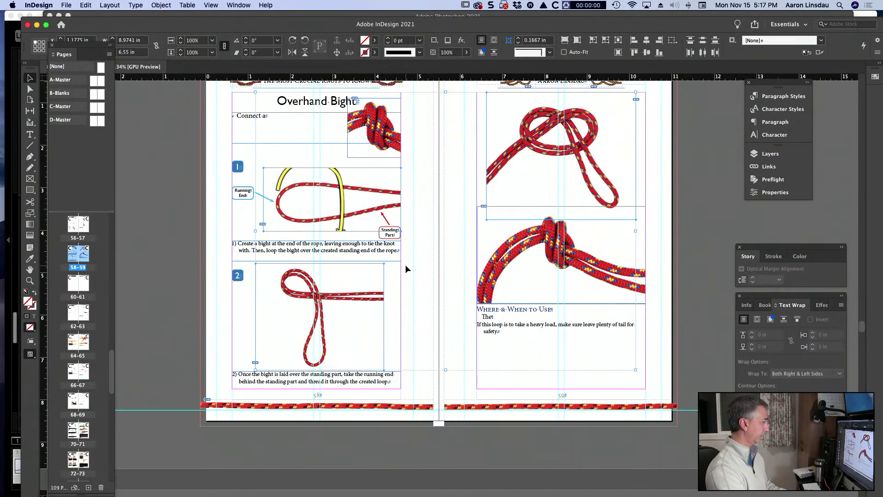
click(415, 239)
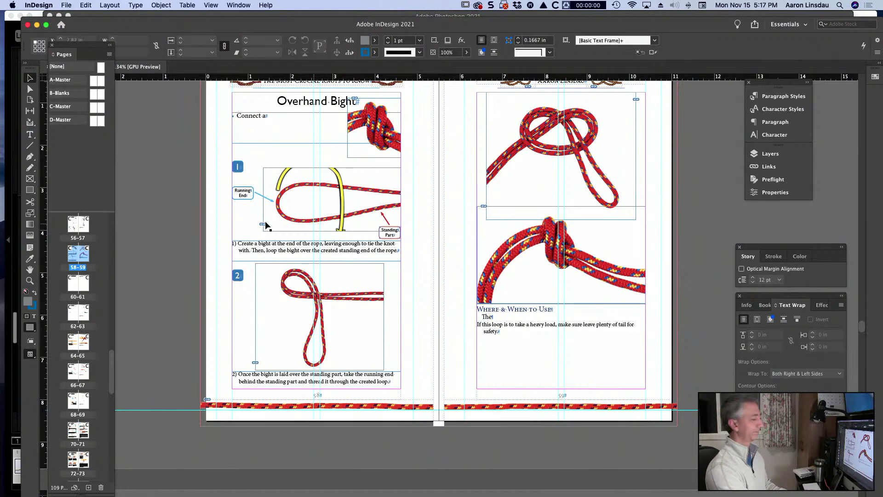
click(290, 182)
drag(332, 169, 332, 154)
click(390, 231)
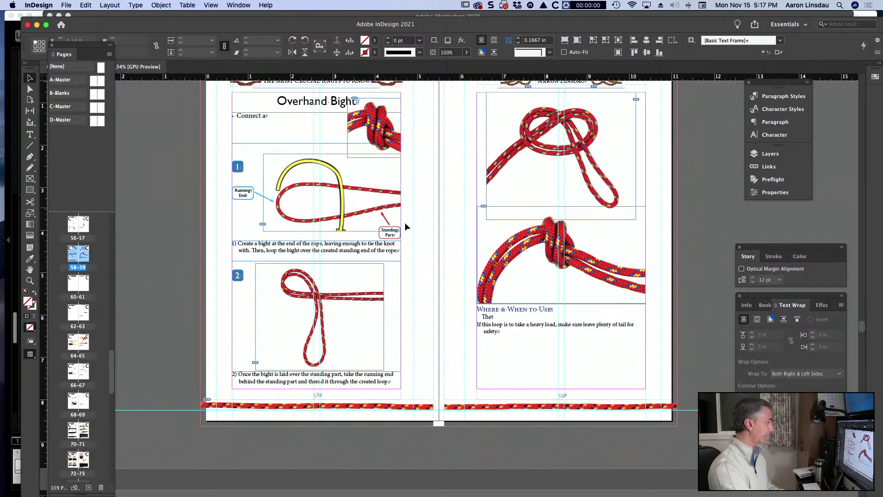
Extend the step 1 image frame's lower edge to include the arrowhead and move the image slightly up, clear of the caption
click(331, 231)
drag(331, 232, 332, 241)
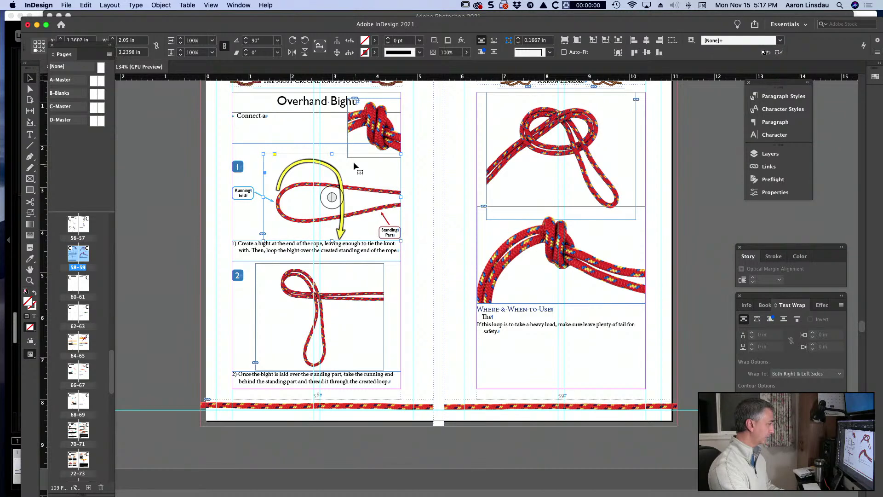
drag(355, 167, 355, 161)
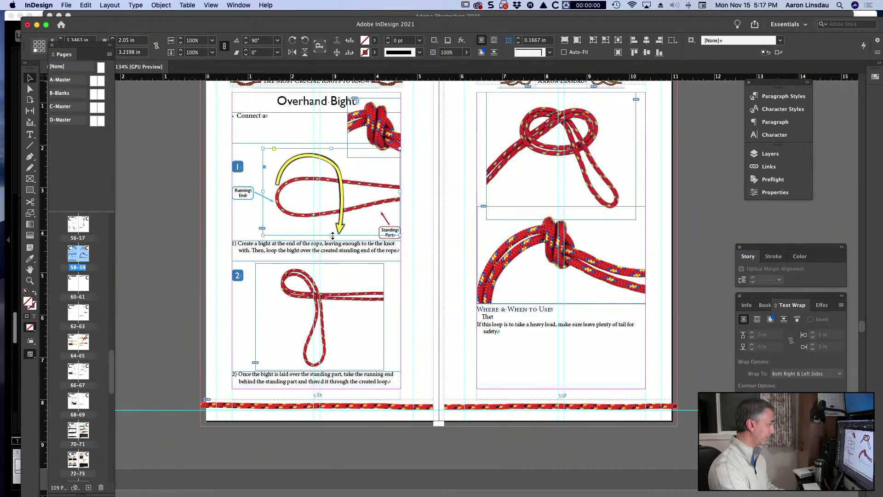
drag(333, 236, 333, 239)
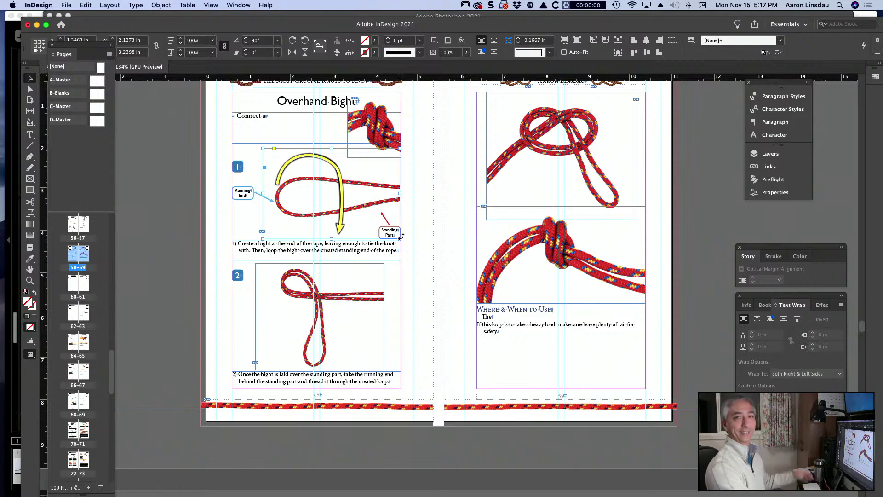
Move the Standing Part label and its red pointer arrow slightly up so they match the raised rope in step 1
scroll(296, 213, up, 2)
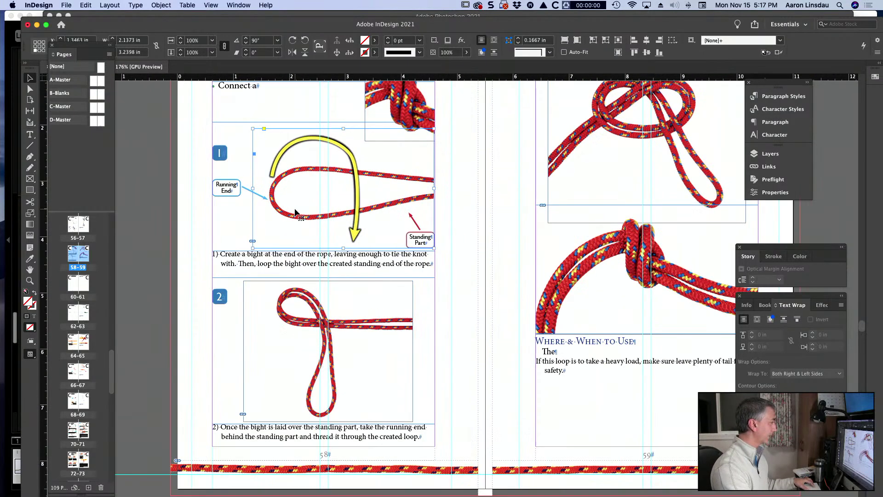
scroll(296, 213, up, 2)
drag(446, 228, 445, 215)
drag(457, 249, 451, 238)
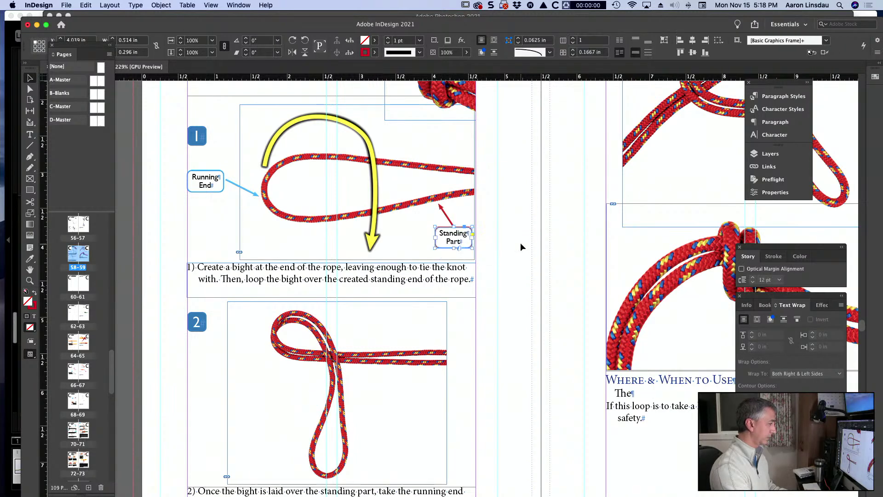
click(522, 247)
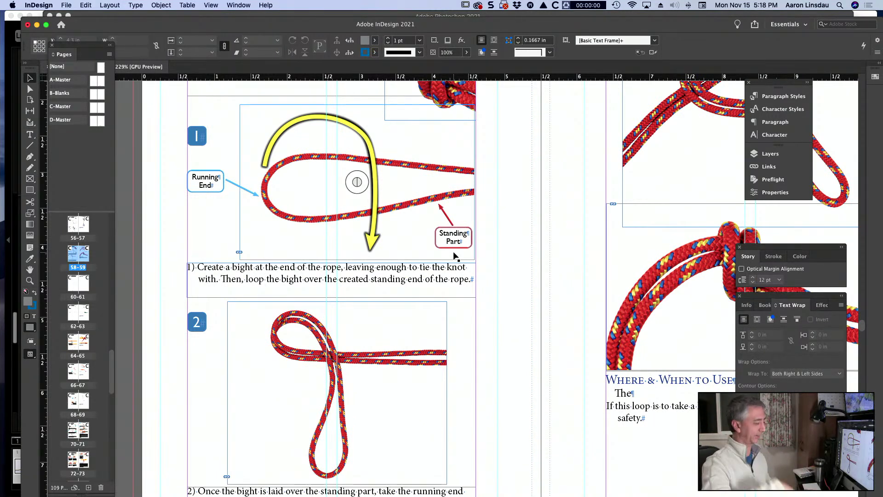
Align the left edge of the step 1 instruction text frame with the page margin
scroll(432, 258, down, 4)
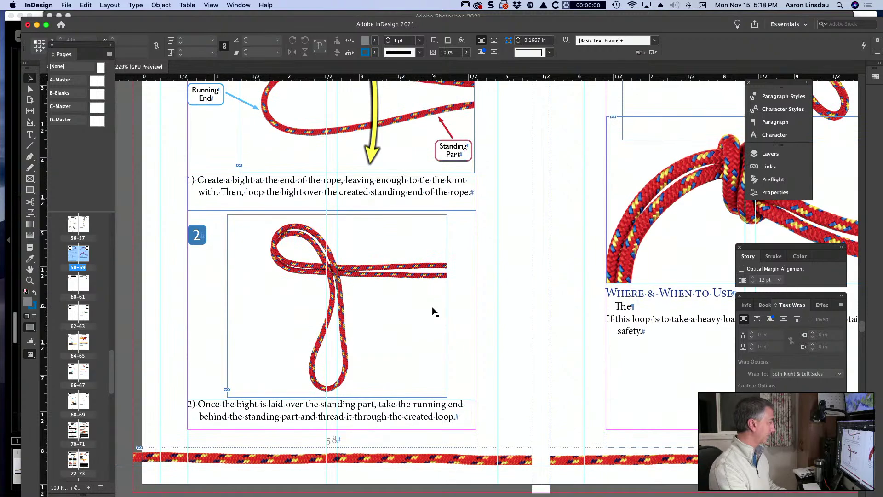
scroll(231, 205, up, 4)
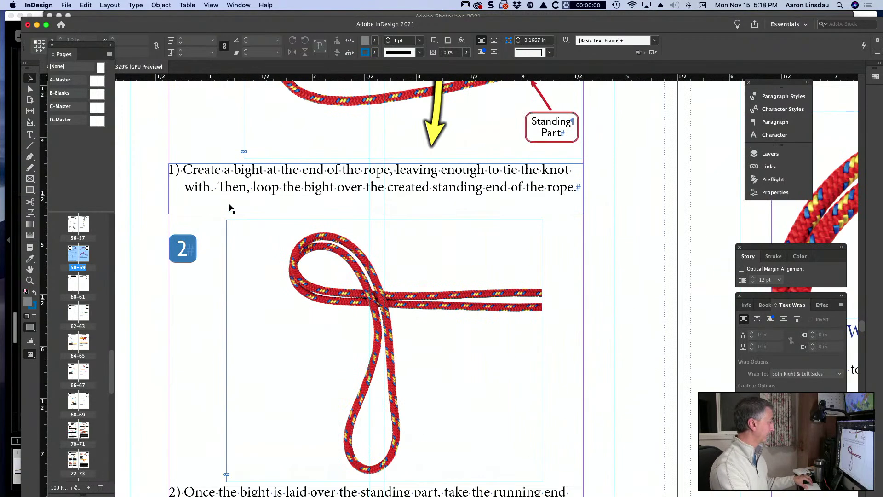
scroll(532, 198, left, 3)
click(532, 198)
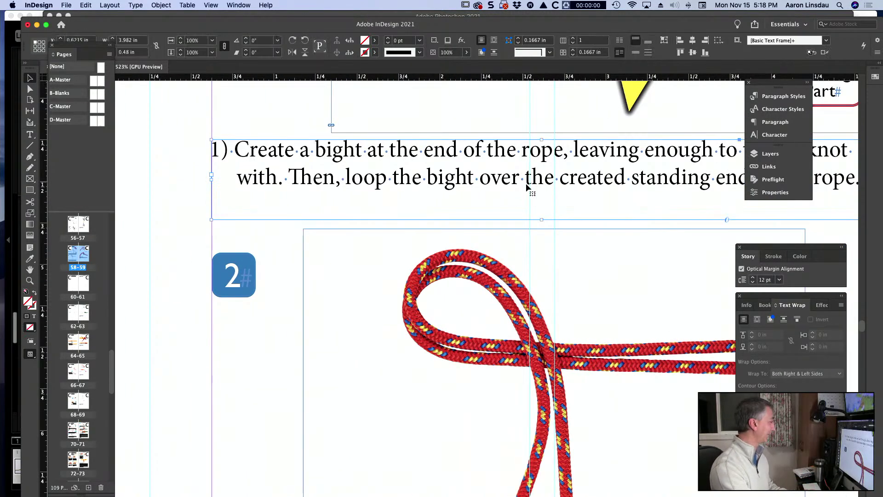
mouse_move(211, 175)
mouse_down()
mouse_move(226, 180)
mouse_move(212, 181)
mouse_up()
click(201, 180)
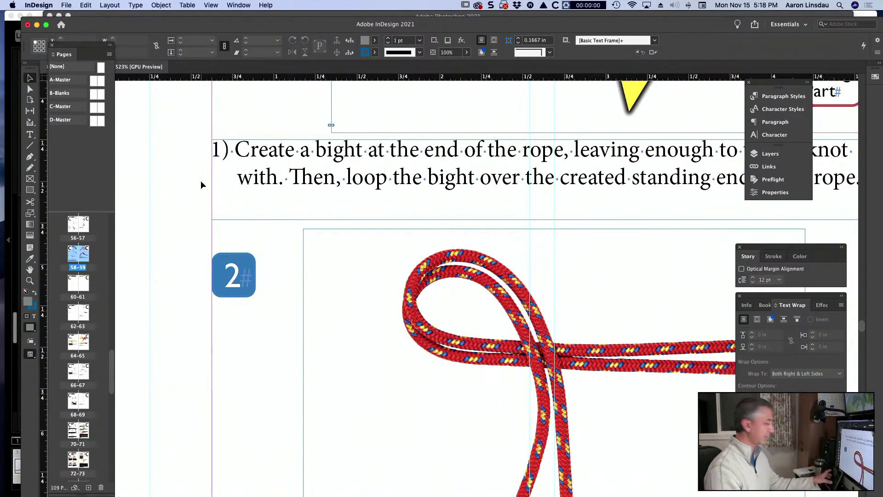
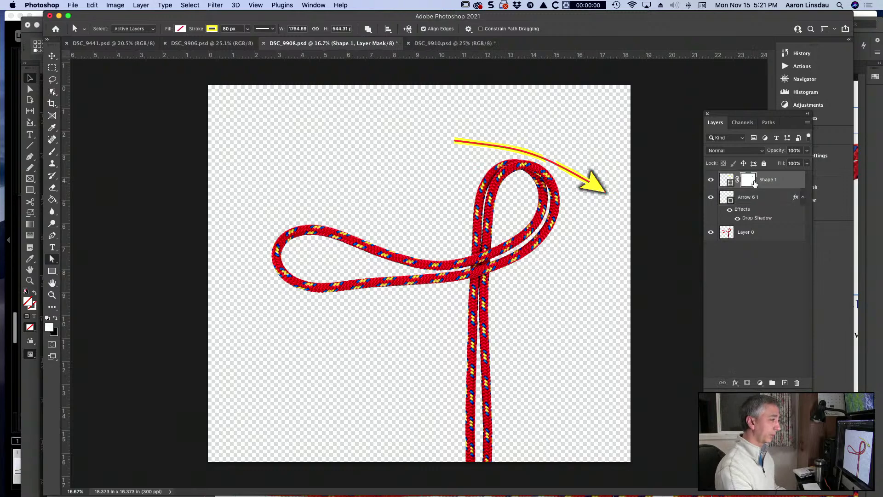
In Photoshop's DSC_9908.psd, delete Shape 1's layer mask and move the yellow line's start point above the left bight, reshaping its curve
click(799, 386)
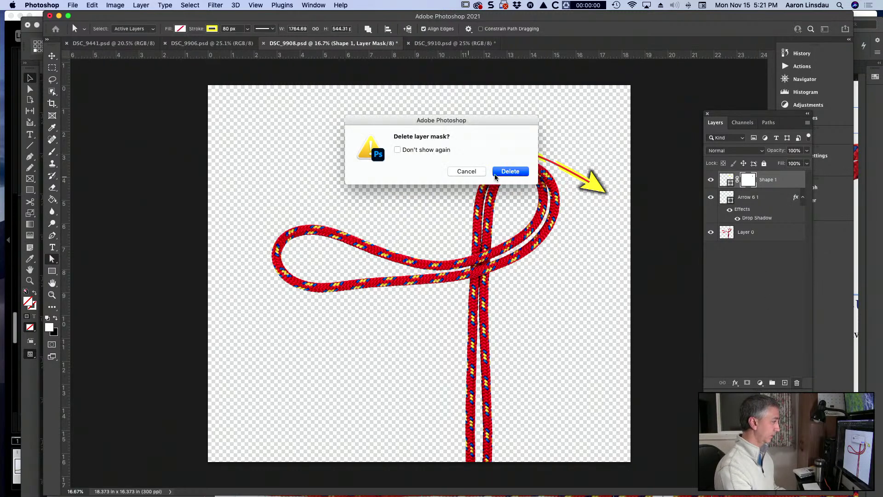
click(511, 172)
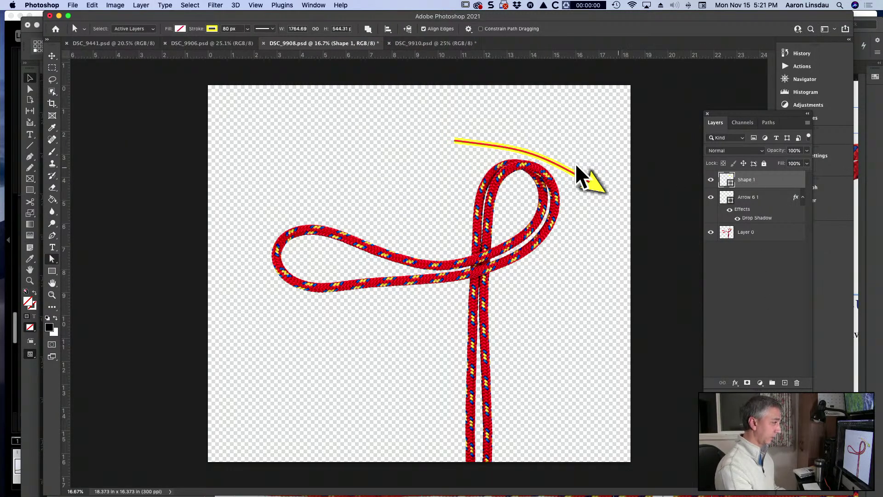
drag(455, 142, 317, 219)
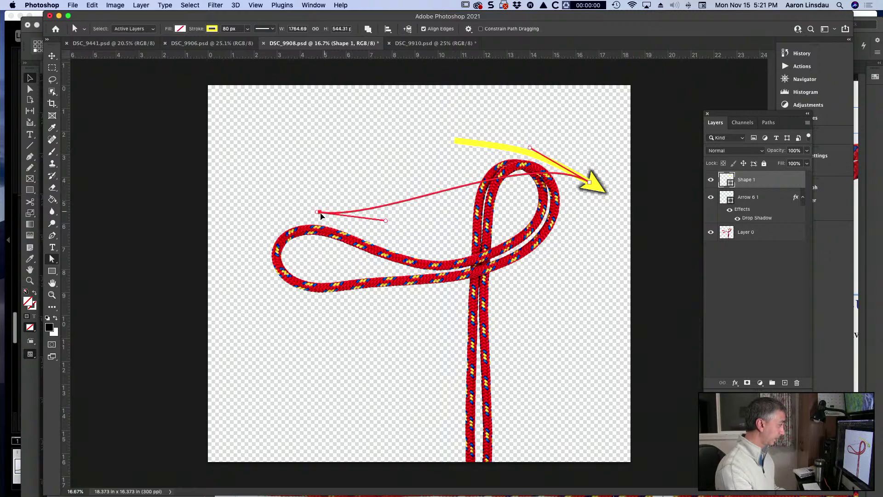
mouse_move(386, 222)
mouse_down()
mouse_move(349, 193)
mouse_move(299, 218)
mouse_up()
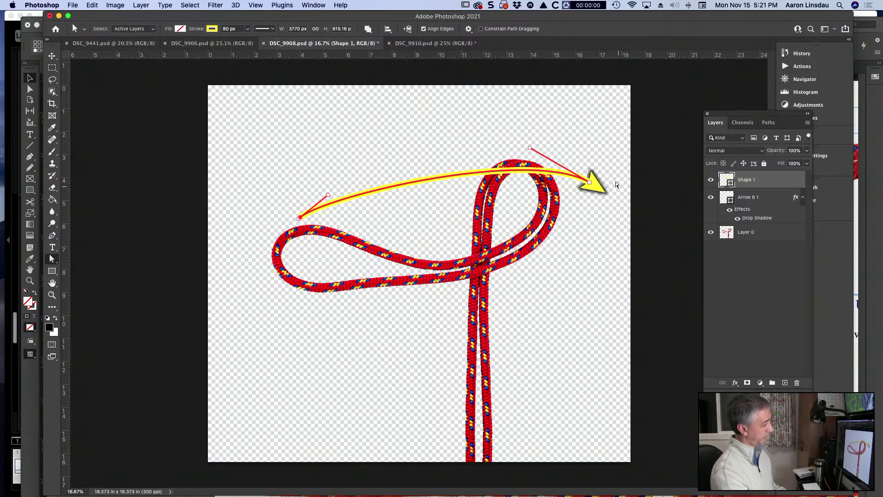
Move the yellow line's end point below and right of the small loop and adjust its handle to arc over the rope
mouse_move(592, 185)
mouse_down()
mouse_move(580, 217)
mouse_move(548, 253)
mouse_move(505, 230)
mouse_move(502, 179)
mouse_up()
click(515, 251)
drag(558, 257, 560, 269)
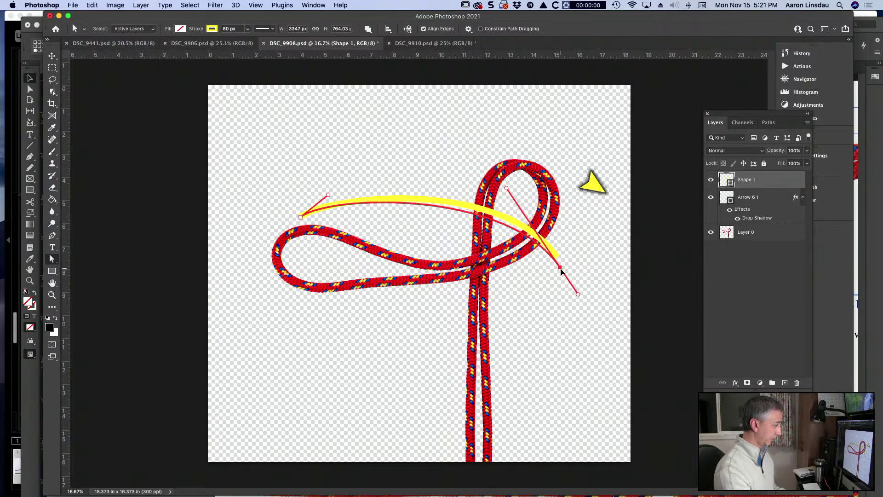
drag(506, 189, 508, 161)
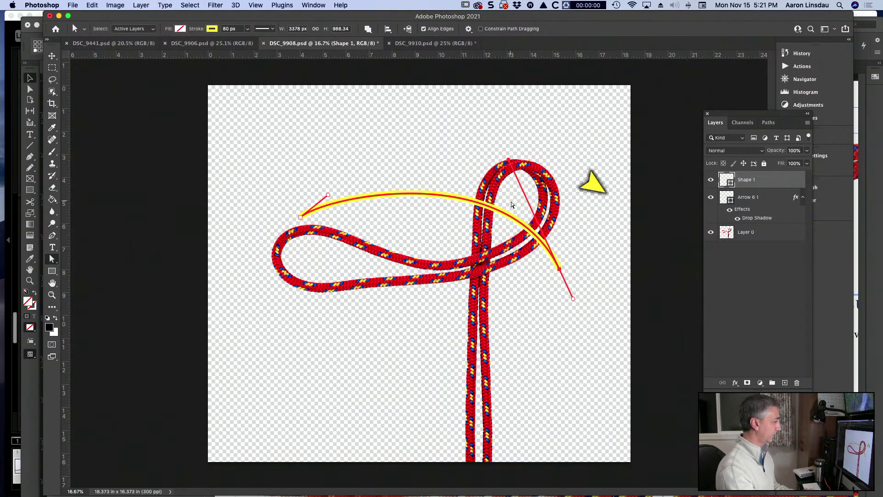
click(740, 261)
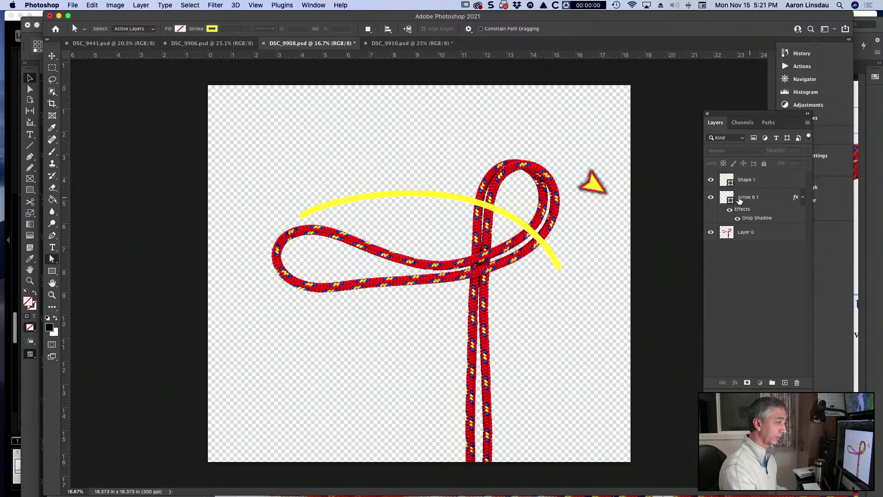
Move the Arrow 6 1 arrowhead onto the yellow line's lower end and rotate it about 30° clockwise to follow the curve
click(745, 197)
key(v)
drag(592, 183, 568, 276)
scroll(593, 274, up, 5)
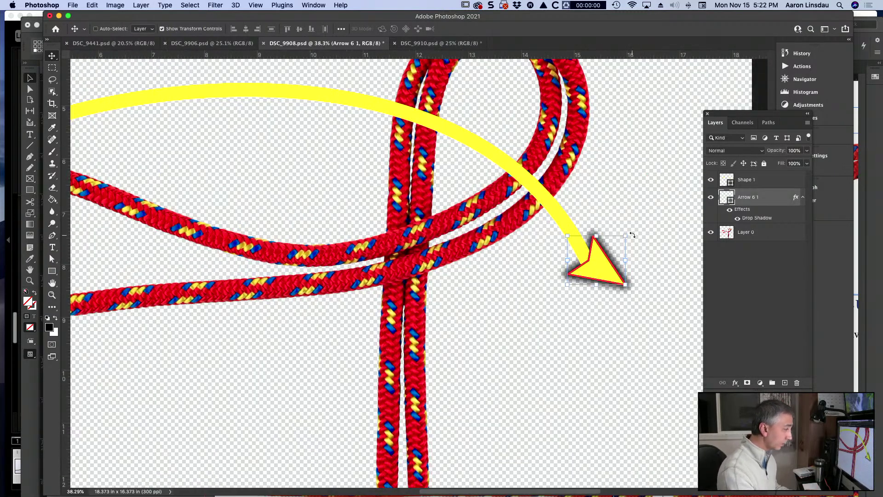
drag(632, 235, 640, 252)
mouse_move(598, 271)
mouse_down()
mouse_move(599, 286)
mouse_move(601, 276)
mouse_up()
drag(652, 251, 647, 257)
drag(598, 271, 598, 271)
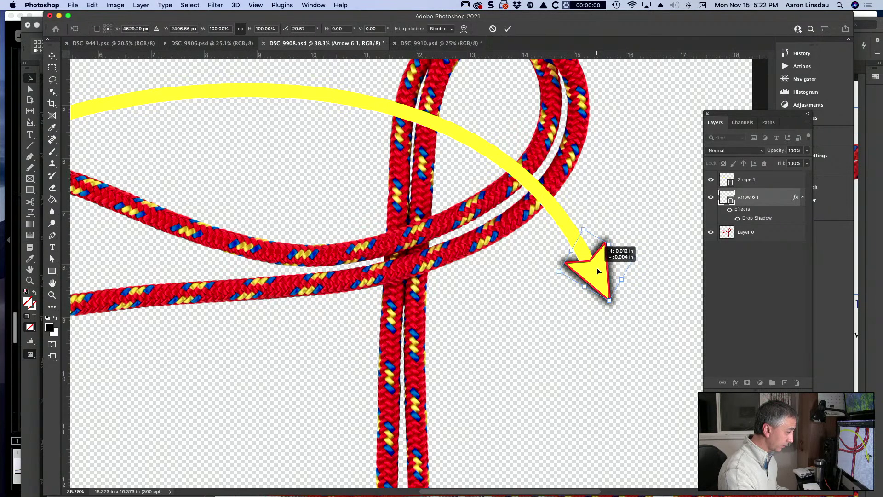
key(Return)
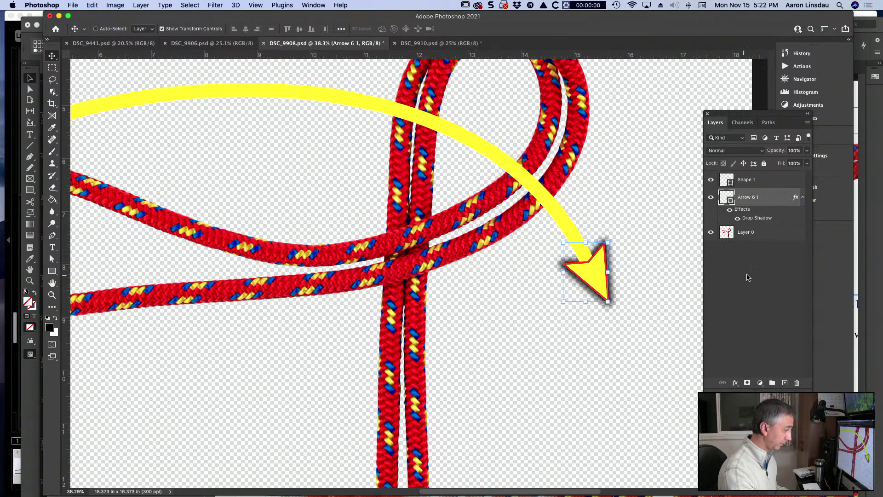
click(748, 277)
key(super+minus)
key(super+minus)
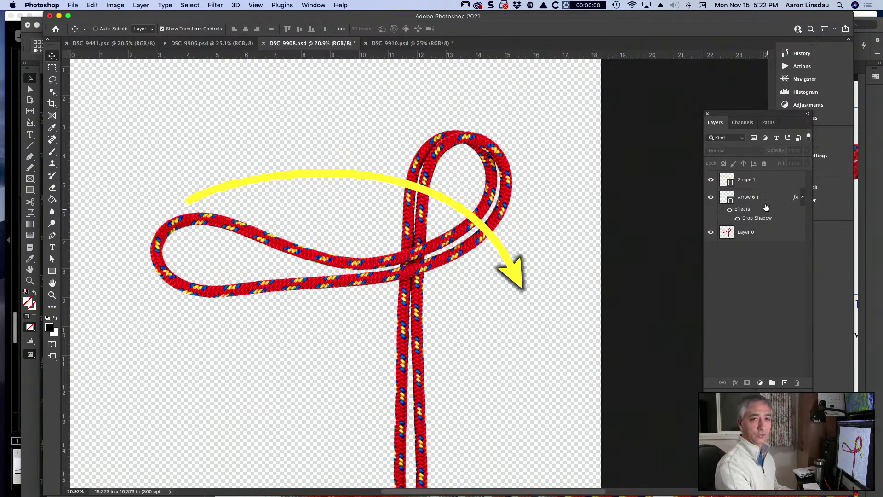
Add a Drop Shadow layer style to the yellow line on the Shape 1 layer
click(726, 180)
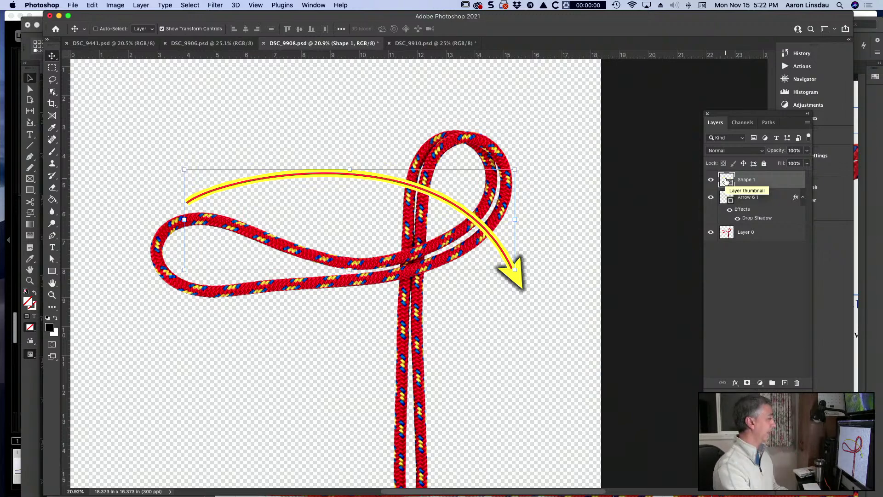
click(752, 277)
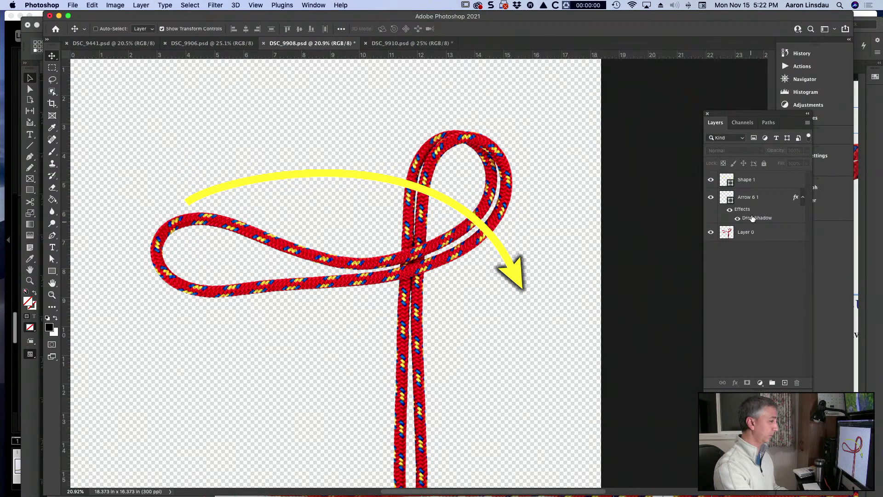
double_click(793, 182)
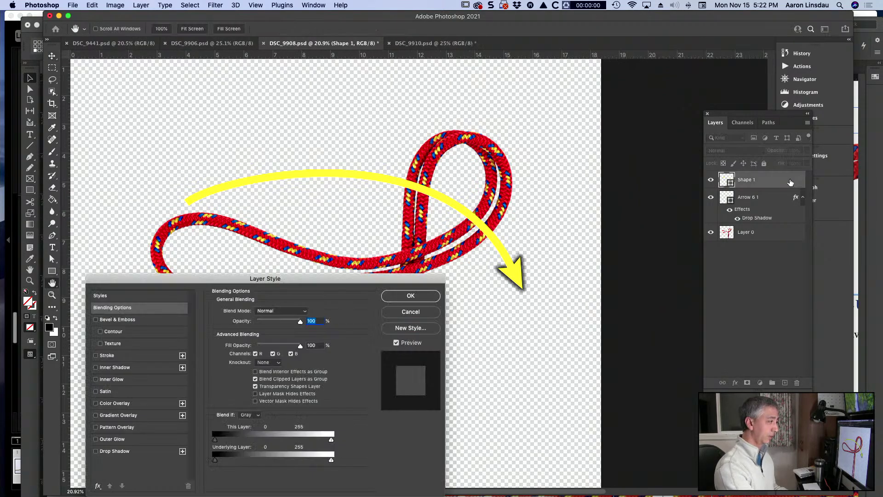
click(114, 451)
click(423, 298)
click(784, 300)
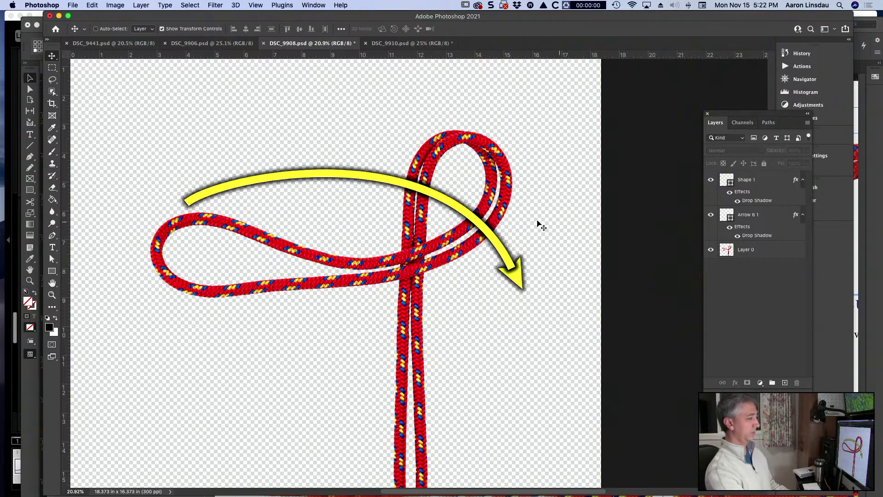
Add a layer mask to Shape 1 and paint out the yellow line where it crosses the two vertical rope strands
scroll(501, 224, up, 3)
click(771, 181)
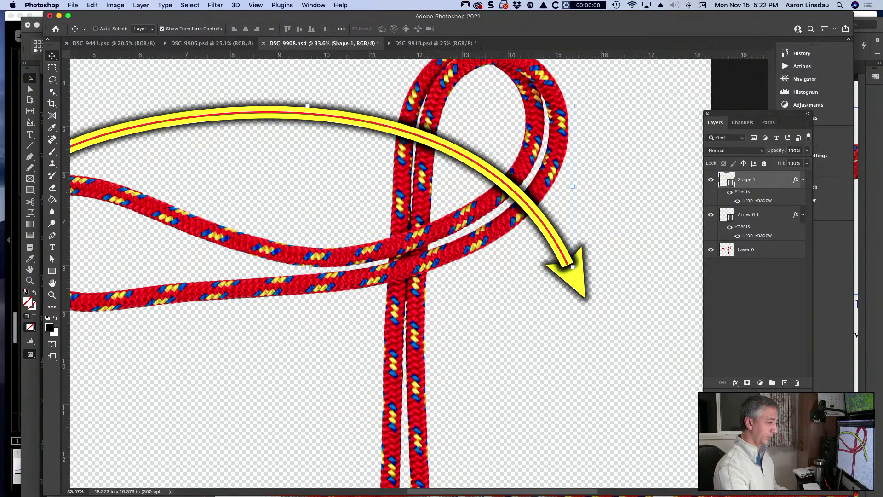
click(747, 383)
double_click(752, 180)
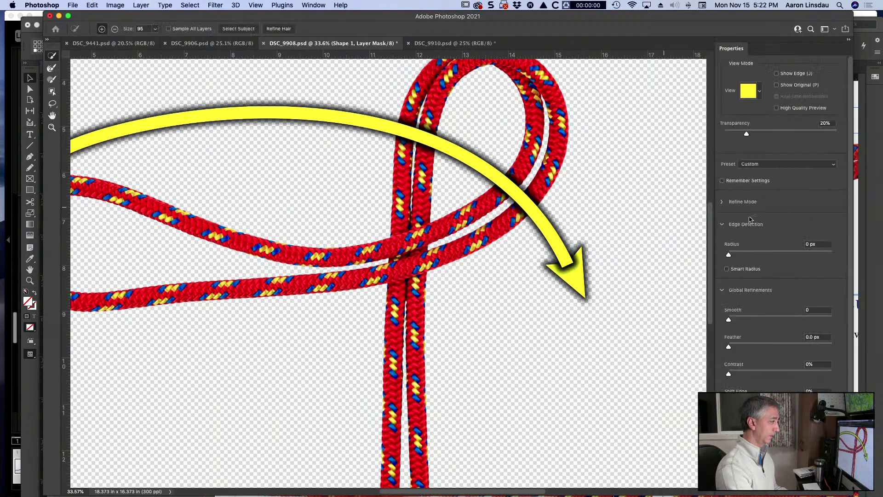
key(Escape)
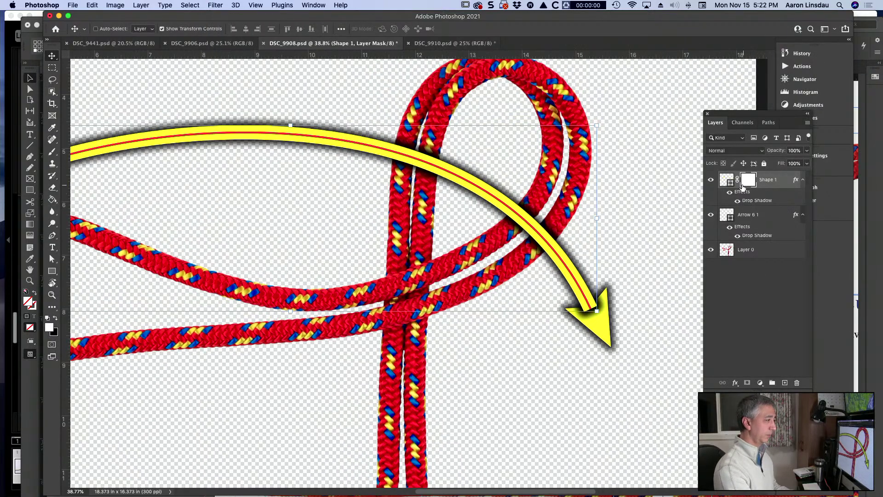
key(b)
key(x)
mouse_move(414, 147)
mouse_down()
mouse_move(407, 161)
mouse_move(427, 166)
mouse_up()
scroll(428, 175, up, 2)
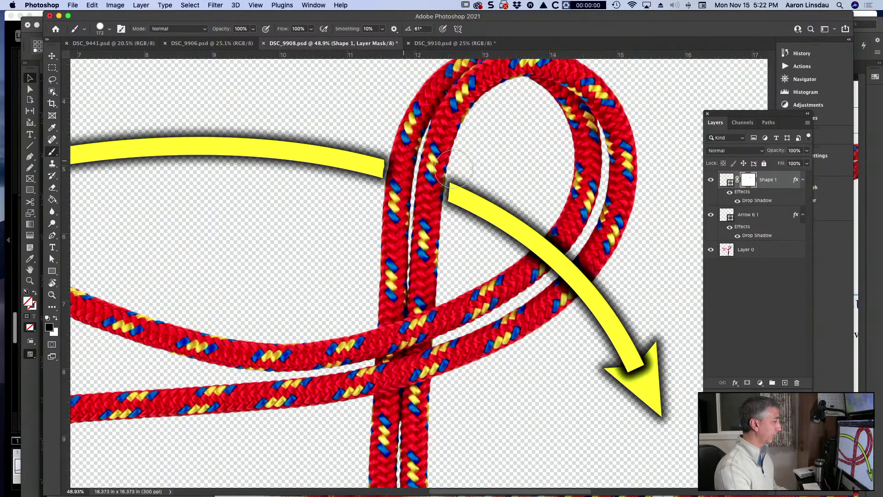
Separate Shape 1's drop shadow into its own layer and give that layer a mask
right_click(745, 197)
click(769, 347)
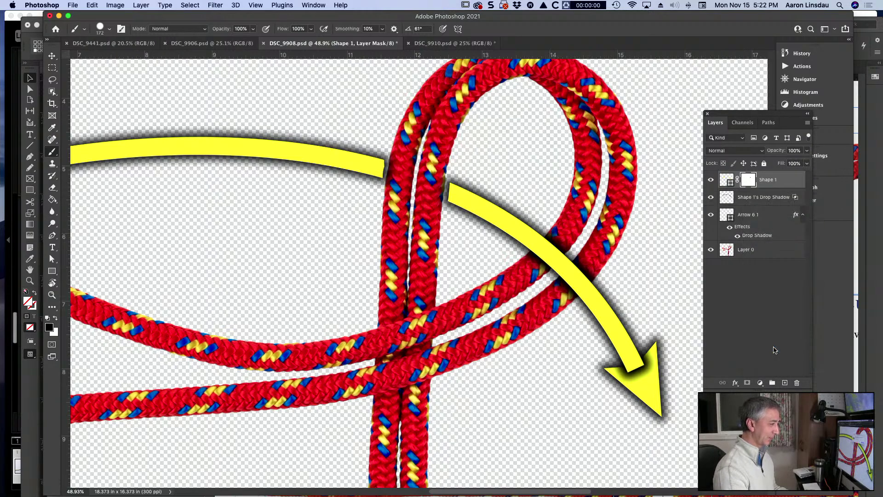
click(763, 197)
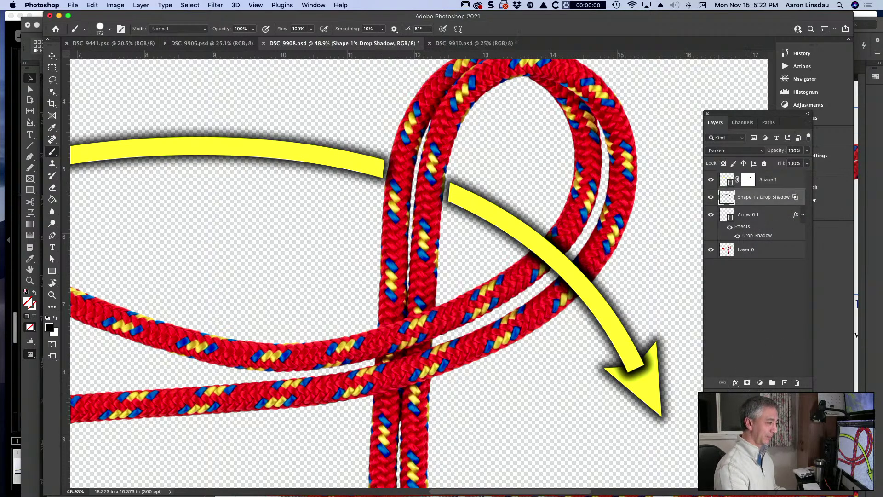
click(747, 382)
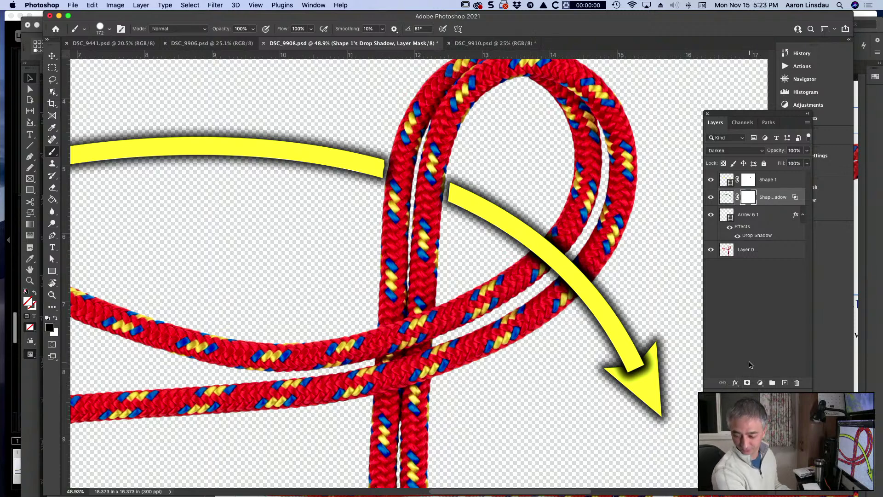
Paint black on the drop shadow layer's mask to hide the shadow over the two vertical rope strands
scroll(707, 240, right, 2)
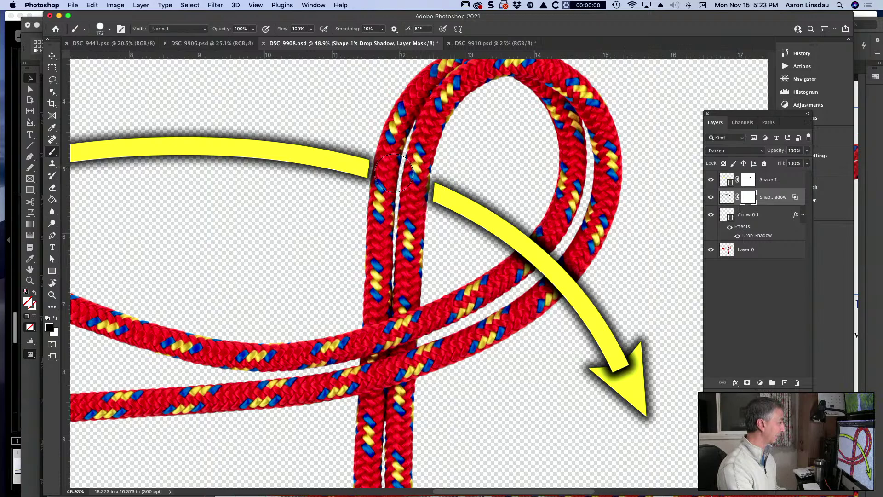
mouse_move(394, 173)
mouse_down()
mouse_move(387, 191)
mouse_move(392, 167)
mouse_move(416, 180)
mouse_move(416, 207)
mouse_up()
scroll(416, 207, up, 5)
scroll(412, 214, up, 3)
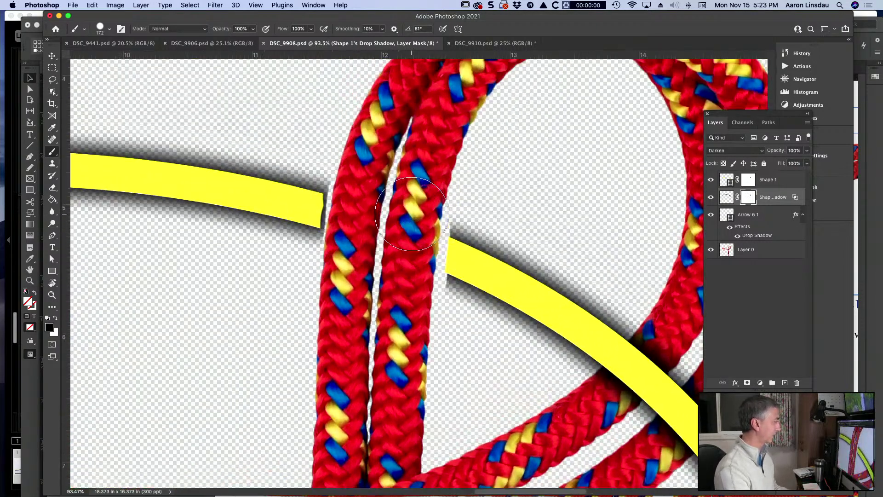
scroll(295, 209, up, 2)
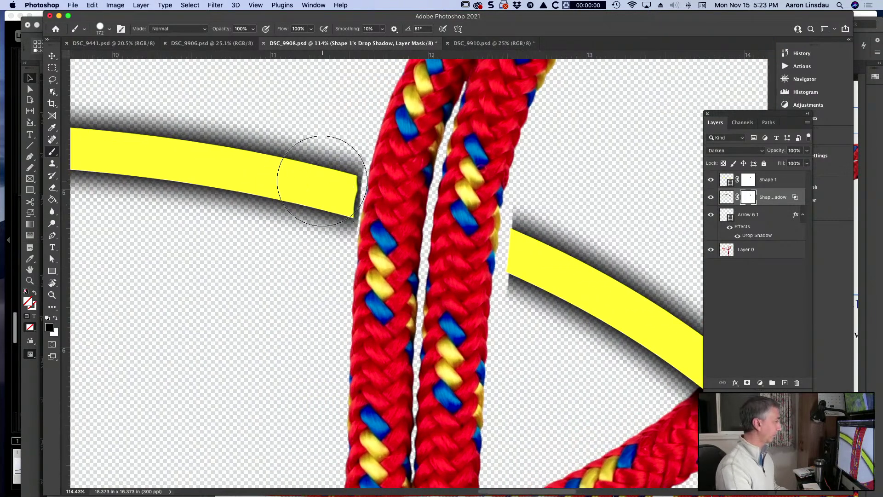
With a 53 px brush, restore the shadow on its mask up to the left edge of the vertical rope strands
drag(325, 181, 295, 185)
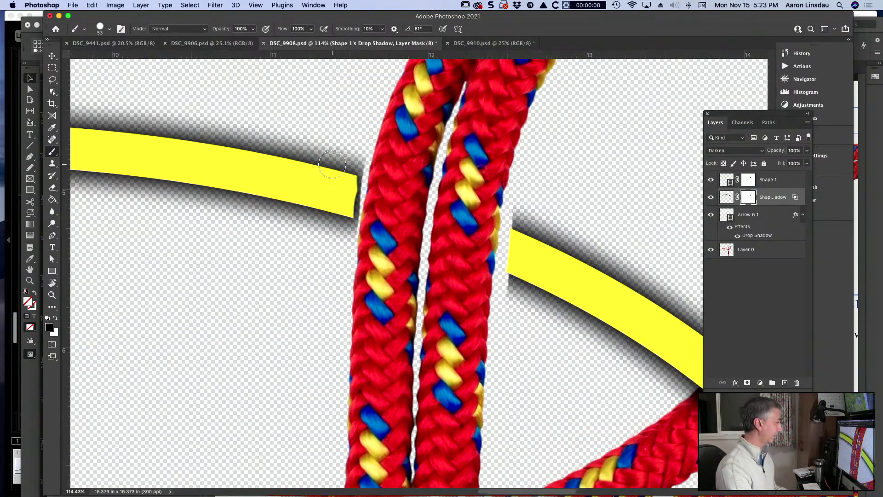
key(x)
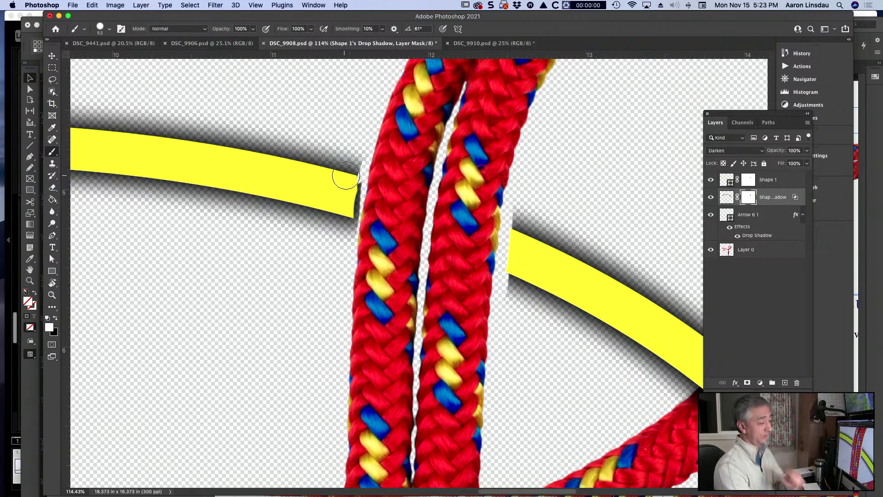
mouse_move(348, 178)
mouse_down()
mouse_move(362, 166)
mouse_move(340, 254)
mouse_up()
key(x)
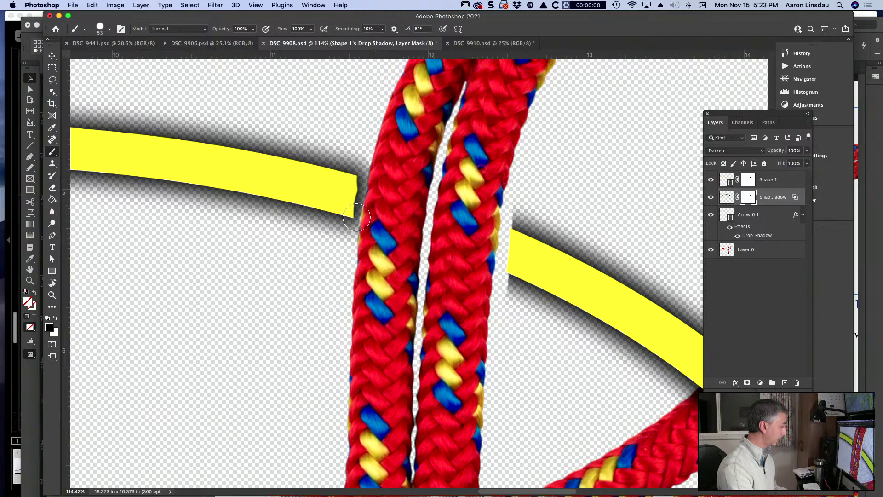
key(x)
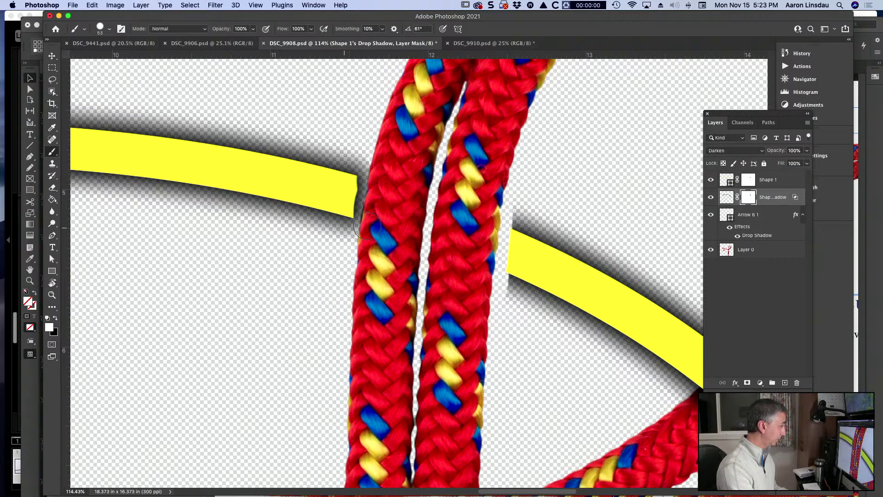
key(x)
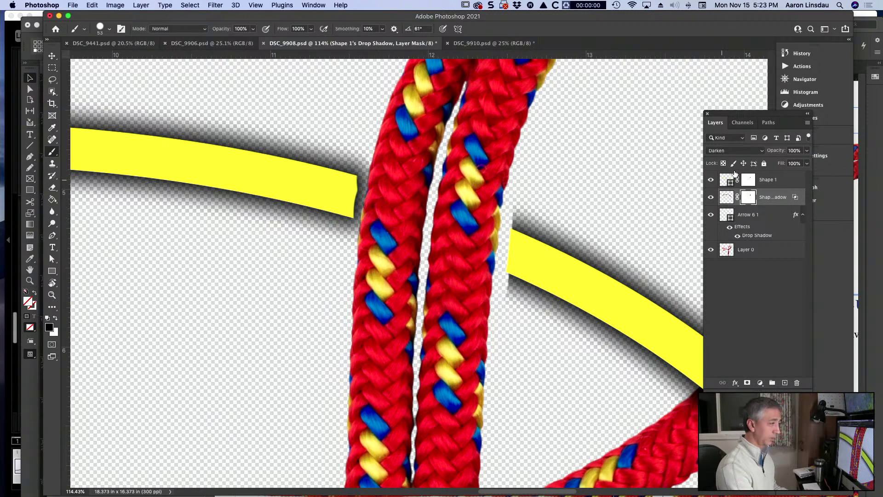
On Shape 1's mask, restore the yellow line up to the left rope edge, refining the edge with a 16 px brush
click(748, 180)
click(345, 175)
key(x)
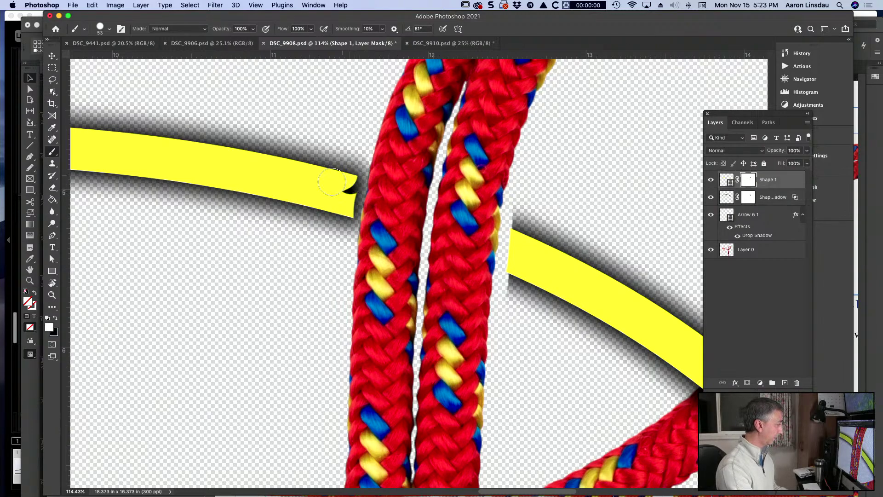
click(348, 185)
click(349, 183)
drag(349, 186, 348, 188)
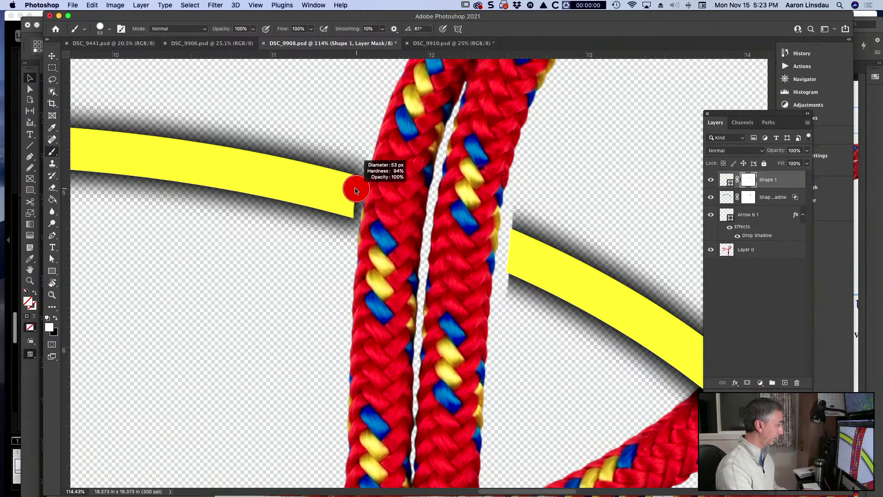
key(x)
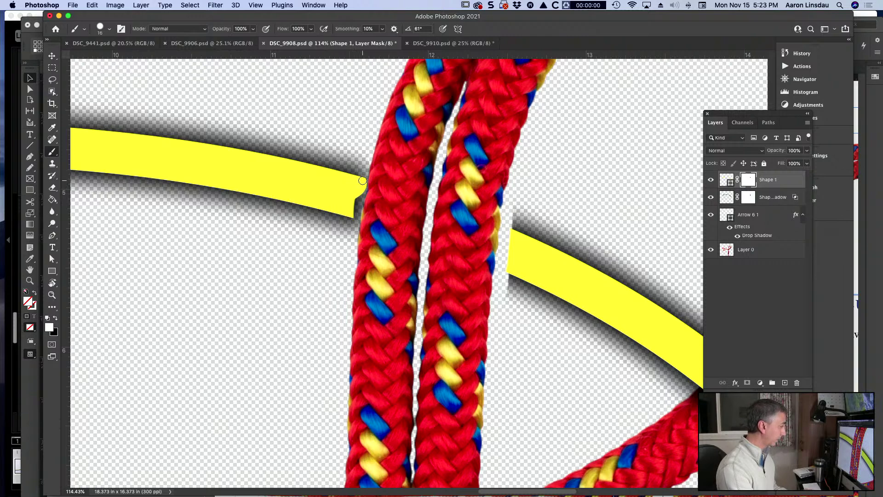
key(x)
key(x)
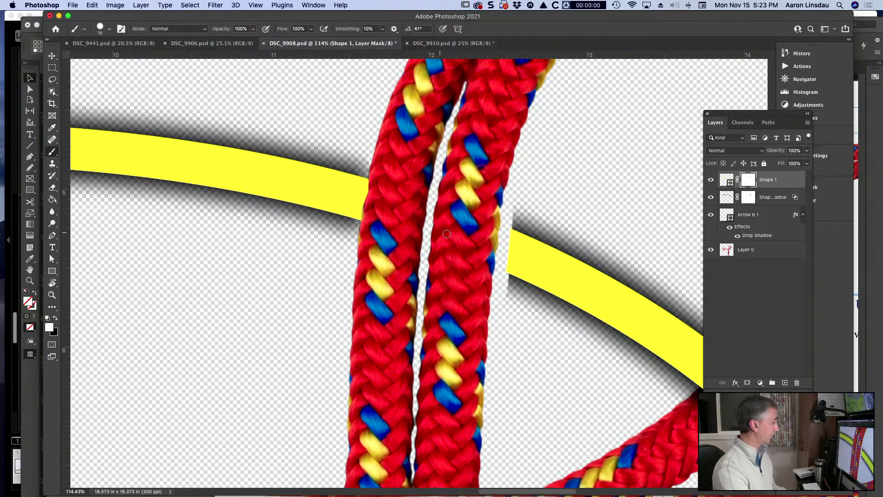
Paint white on Shape 1's mask to extend the yellow line back to the right edge of the vertical rope strands
scroll(447, 233, right, 3)
key(bracketright)
key(bracketright)
key(bracketright)
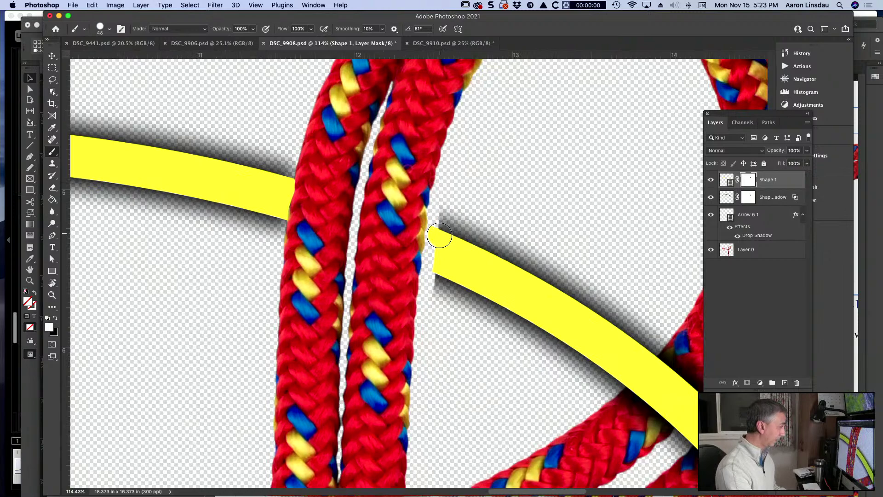
click(440, 236)
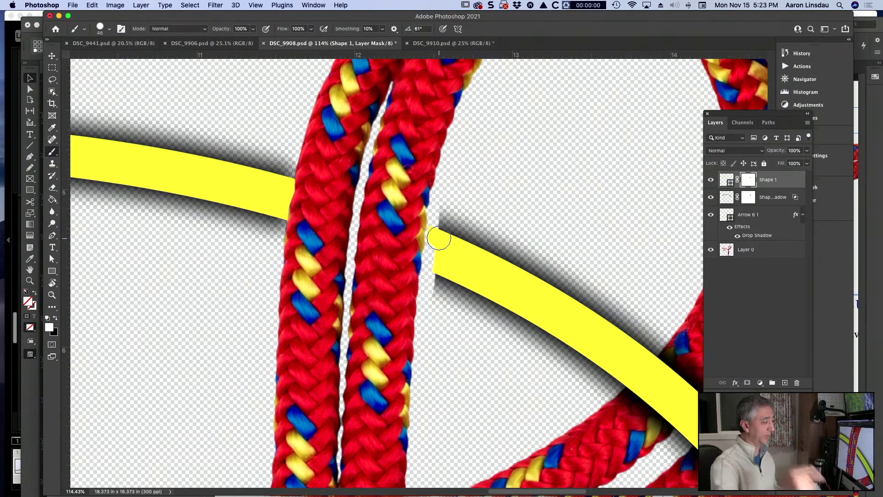
scroll(437, 239, up, 2)
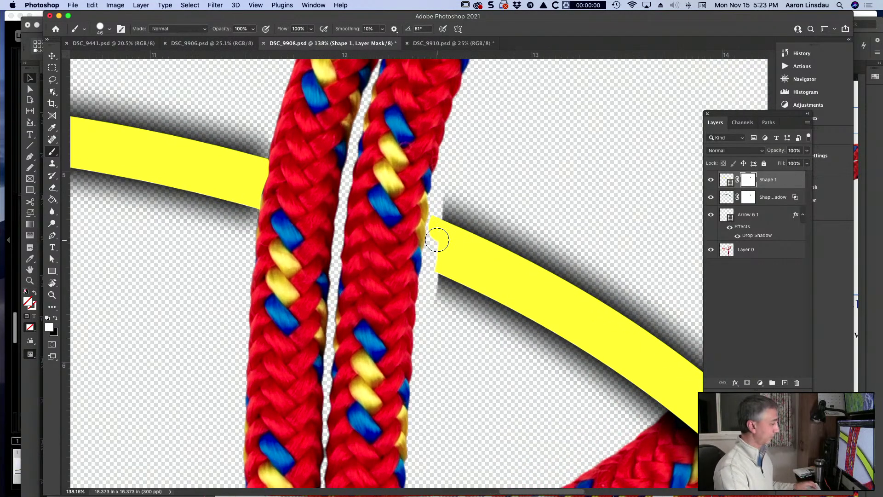
drag(442, 234, 435, 223)
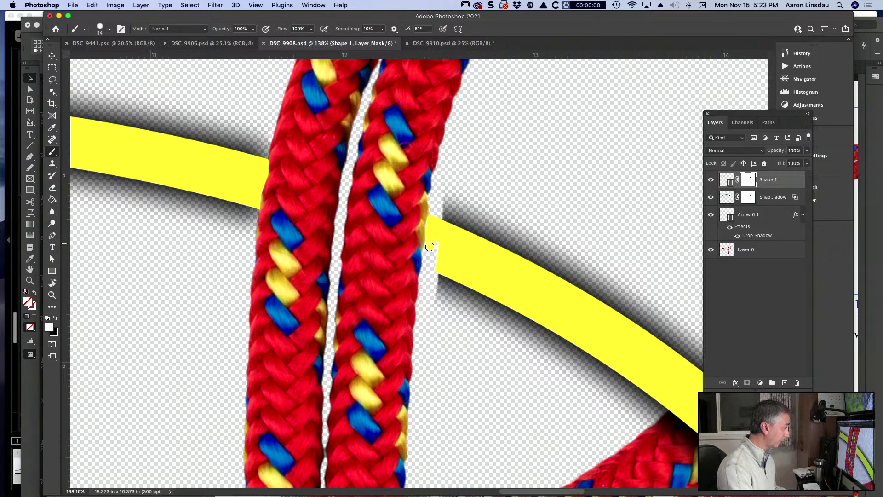
scroll(432, 246, down, 3)
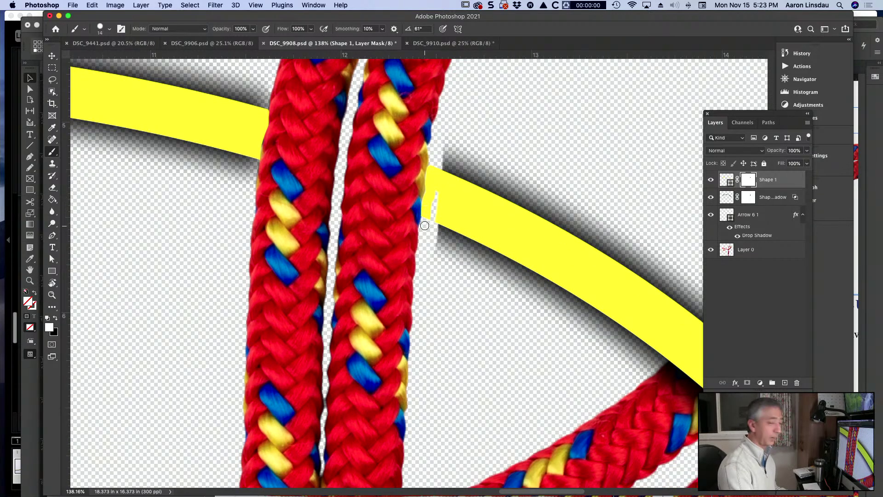
mouse_move(442, 218)
mouse_down()
mouse_move(442, 183)
mouse_move(477, 204)
mouse_up()
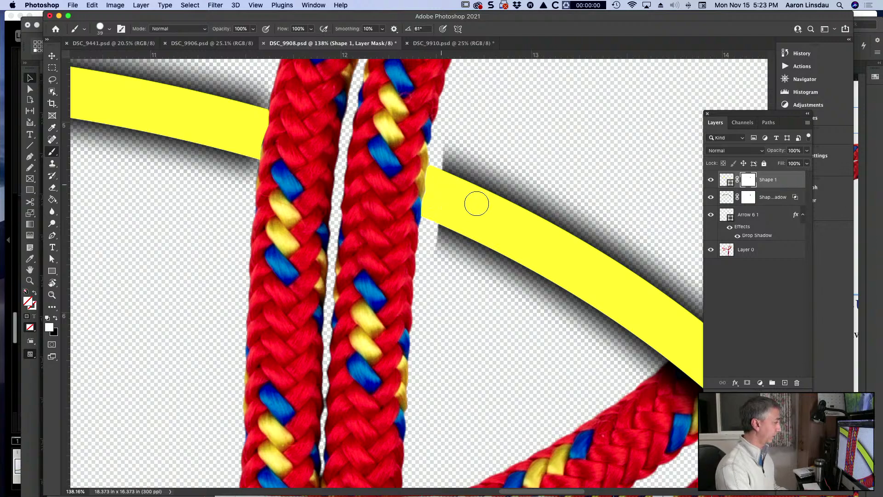
On the drop shadow layer's mask, restore the shadow beside the right edge of the vertical rope strands
click(772, 216)
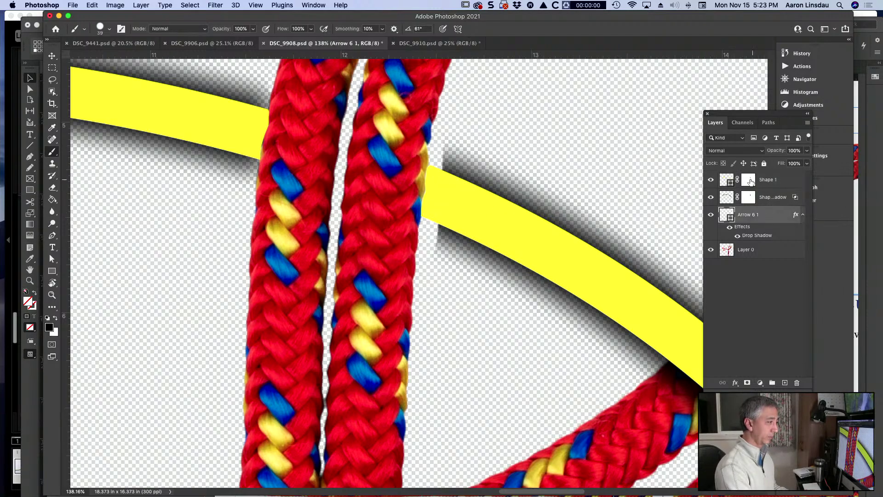
click(753, 198)
key(x)
mouse_move(437, 152)
mouse_down()
mouse_move(440, 186)
mouse_move(440, 172)
mouse_move(423, 245)
mouse_move(434, 243)
mouse_move(443, 214)
mouse_move(435, 238)
mouse_up()
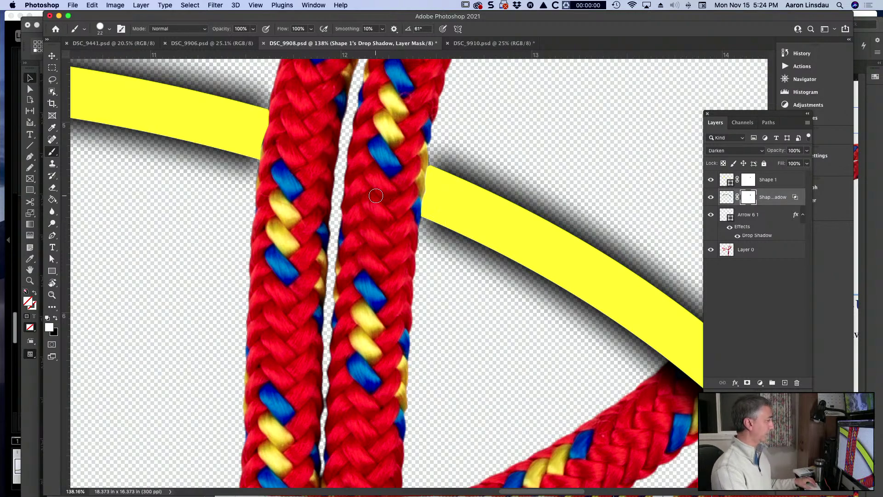
Compare the arrow's shadow over the vertical rope strands with the drop shadow layer's mask disabled and enabled
scroll(376, 196, left, 3)
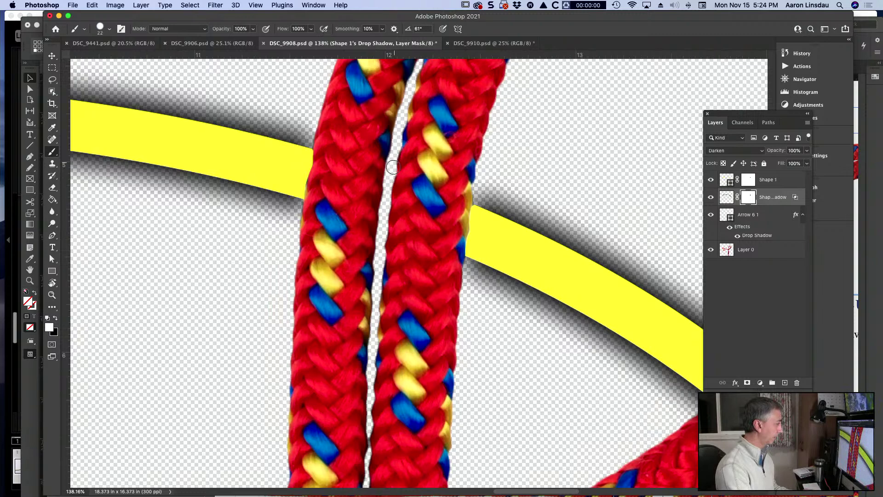
key(x)
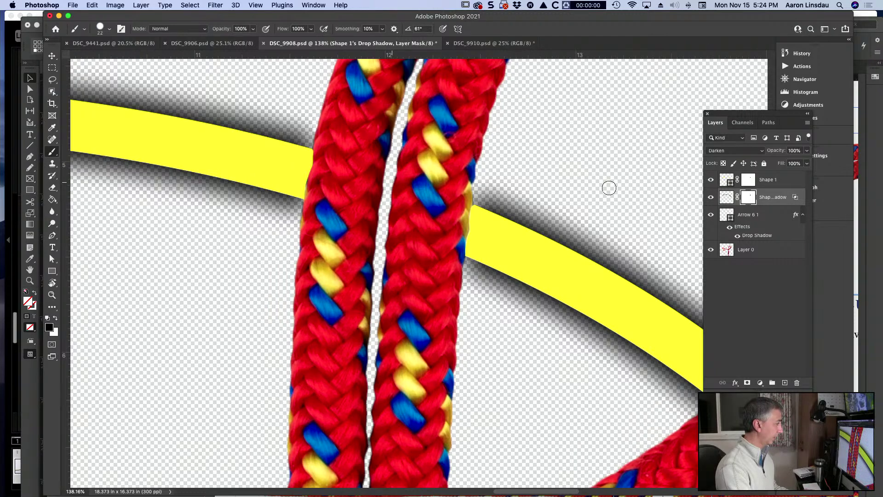
shift+click(748, 198)
shift+click(748, 197)
shift+click(748, 198)
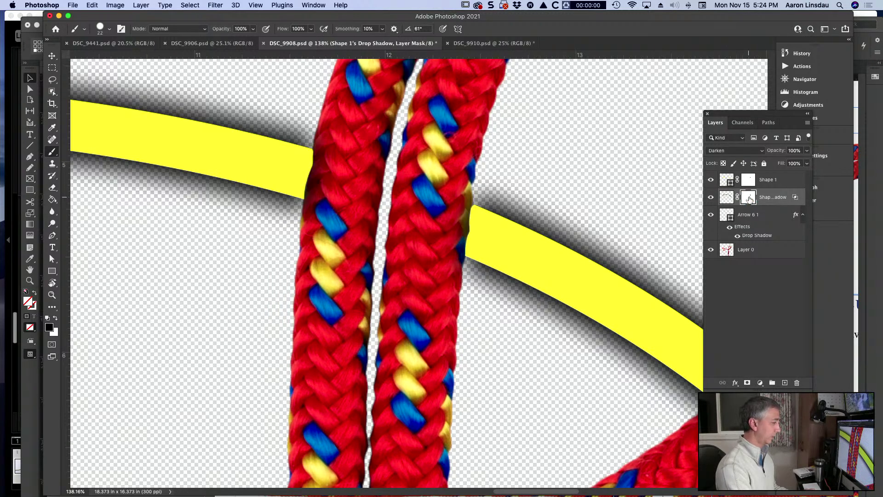
shift+click(749, 199)
Paint white on Shape 1's mask to reveal the yellow line in the gap between the two vertical rope strands
click(750, 180)
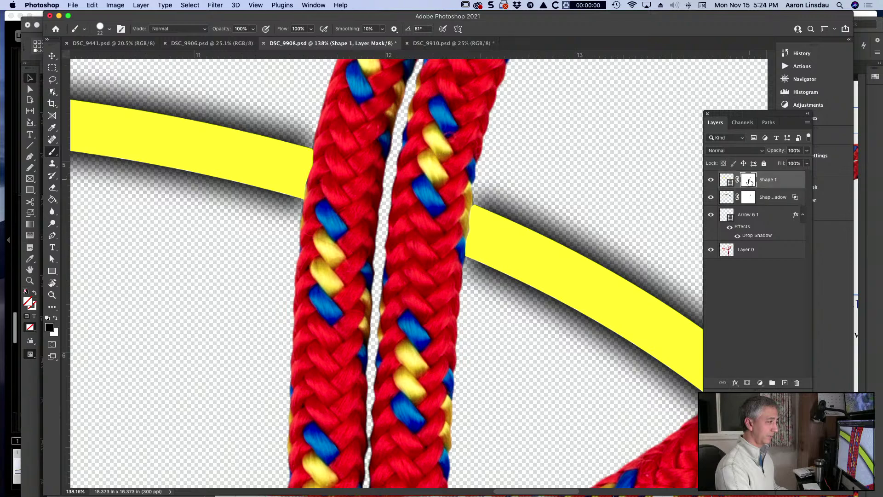
click(768, 203)
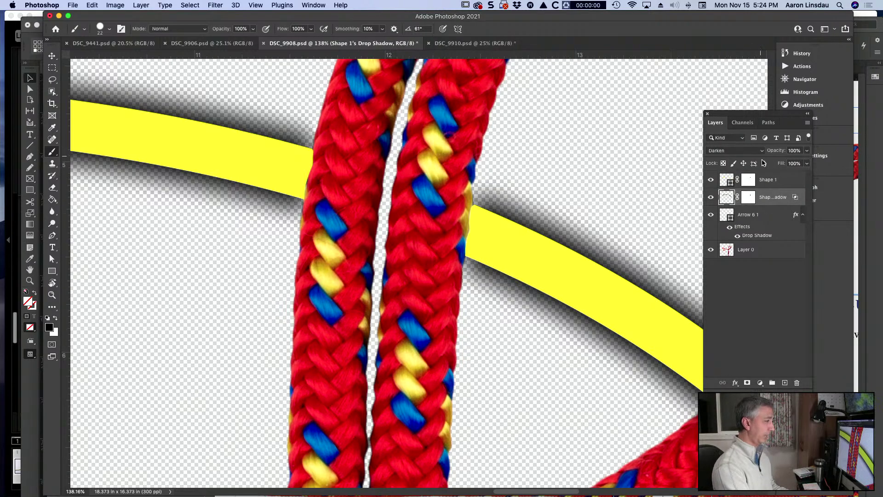
click(752, 183)
key(x)
mouse_move(391, 172)
mouse_down()
mouse_move(385, 210)
mouse_move(391, 194)
mouse_up()
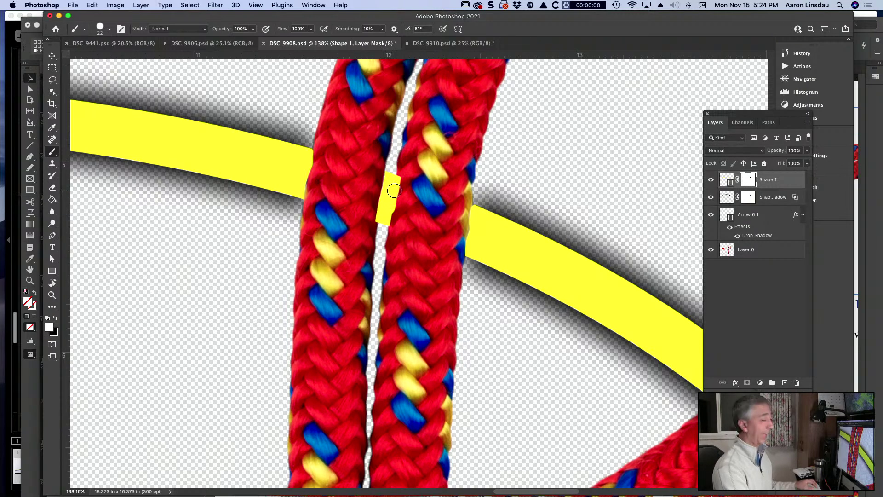
Paint black on Shape 1's mask to trim the yellow overlapping the rope on both sides of the gap
scroll(393, 189, up, 5)
key(x)
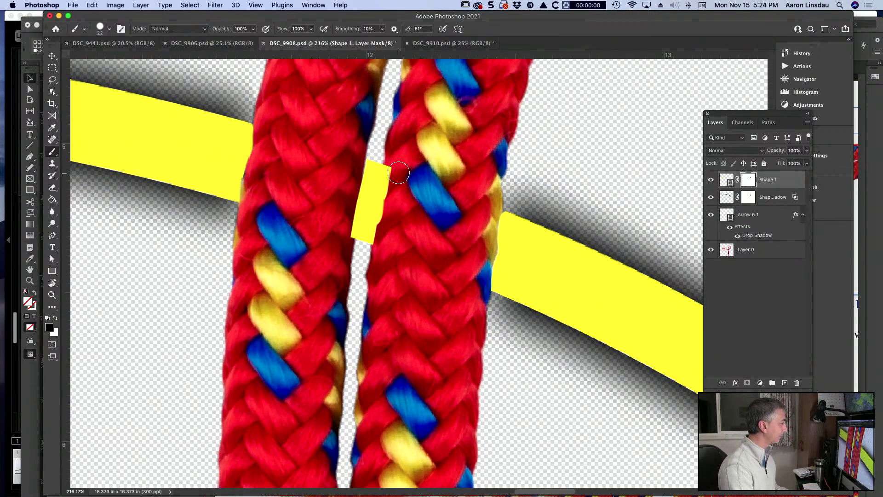
mouse_move(398, 182)
mouse_down()
mouse_move(390, 168)
mouse_move(389, 180)
mouse_move(393, 162)
mouse_move(380, 252)
mouse_up()
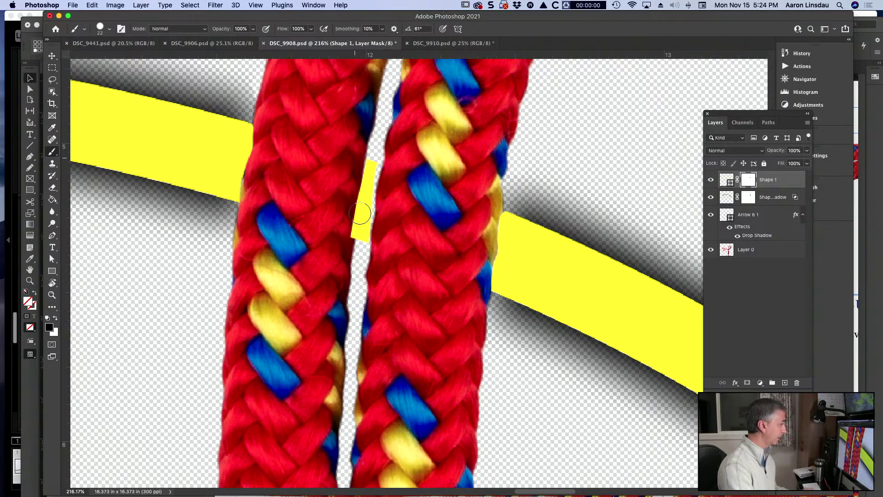
scroll(340, 223, up, 4)
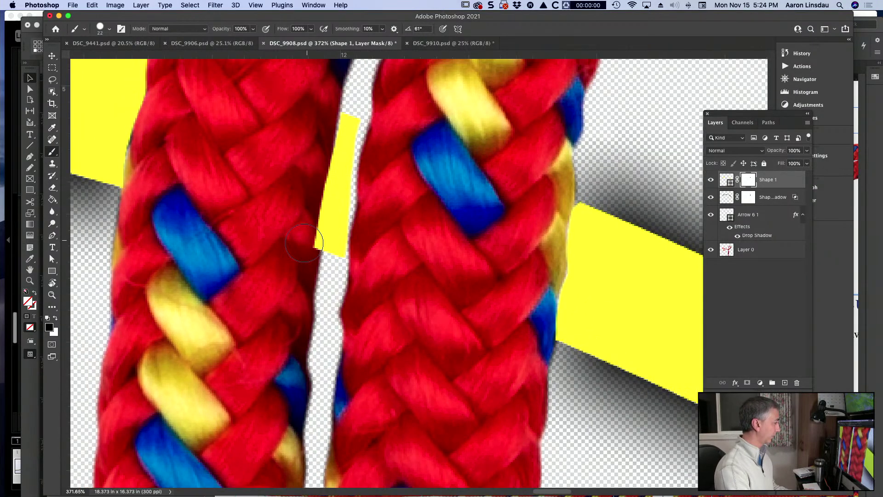
mouse_move(304, 243)
mouse_down()
mouse_move(320, 111)
mouse_move(312, 172)
mouse_up()
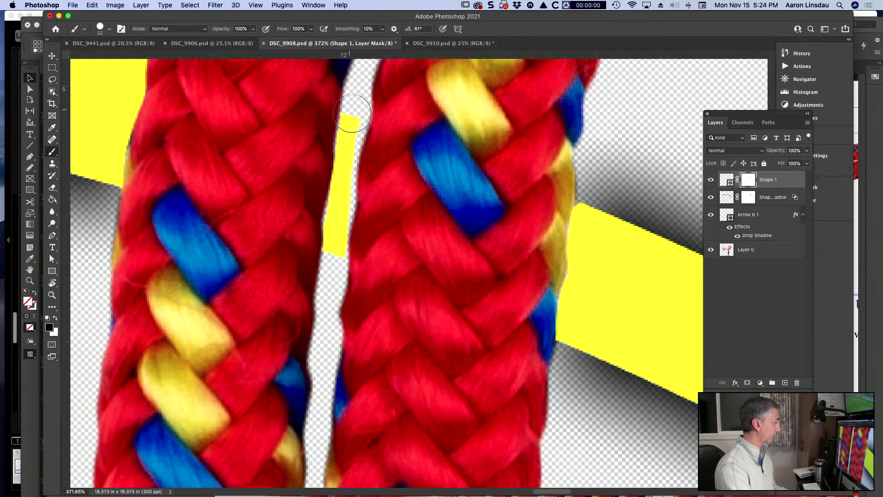
With a brush of 3 to 9 px, paint white on Shape 1's mask to extend the yellow to both rope edges in the gap
drag(355, 132, 338, 134)
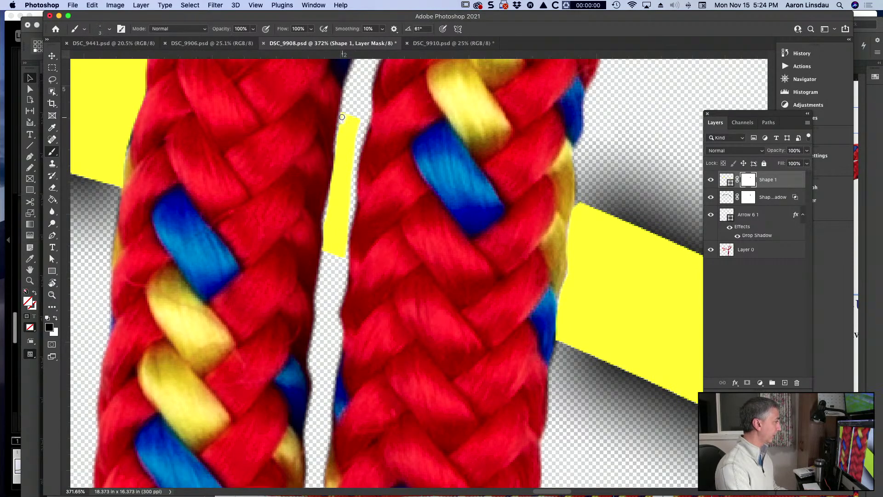
key(x)
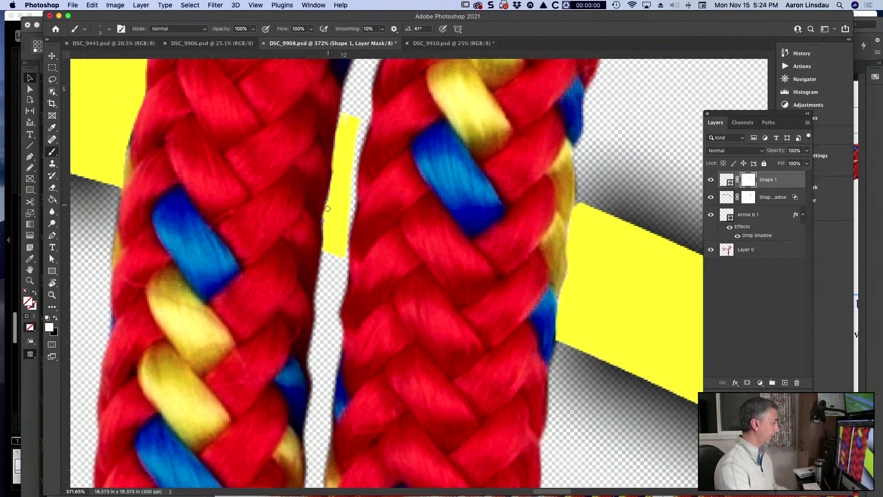
mouse_move(351, 131)
mouse_down()
mouse_move(347, 118)
mouse_move(361, 124)
mouse_move(339, 262)
mouse_up()
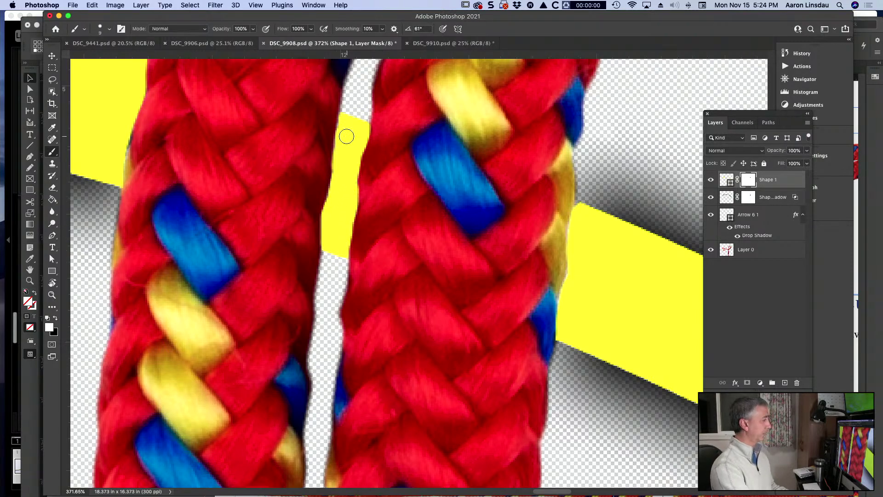
Delete the Shape 1's Drop Shadow layer and apply a new Drop Shadow to Shape 1: Darken, 100% opacity, 0 px distance, 40% spread, 70 px size
scroll(349, 128, down, 5)
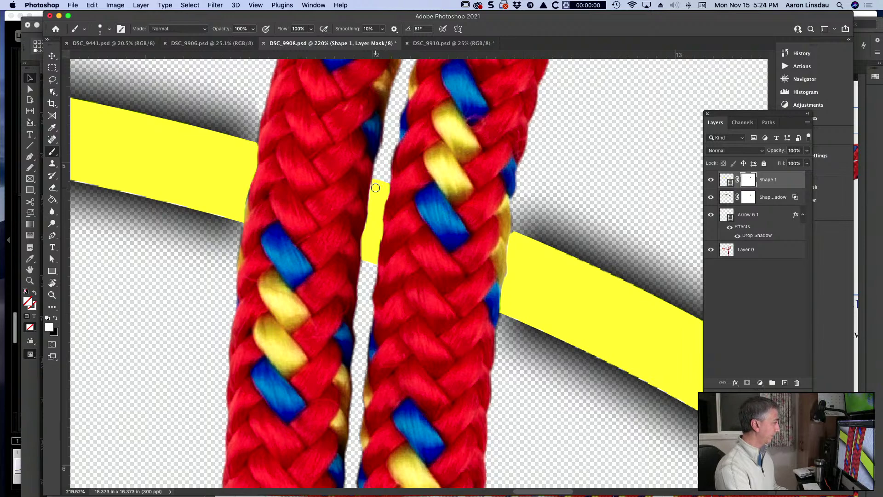
scroll(395, 208, down, 4)
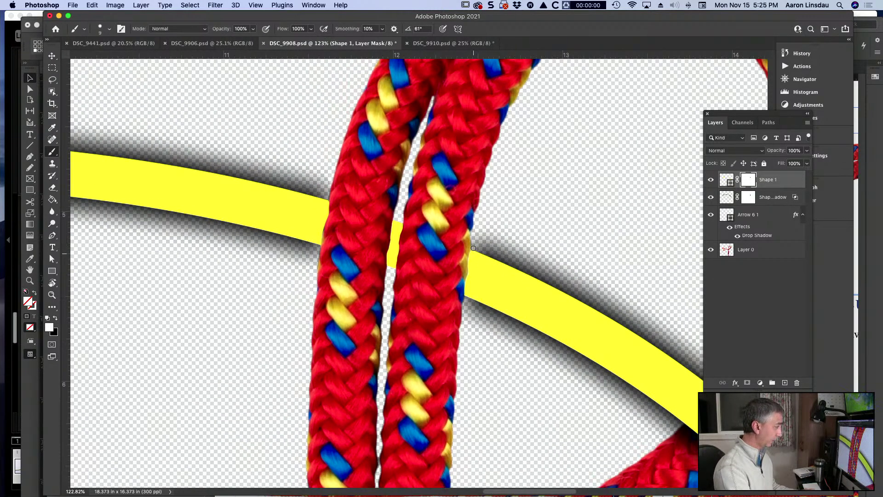
click(782, 199)
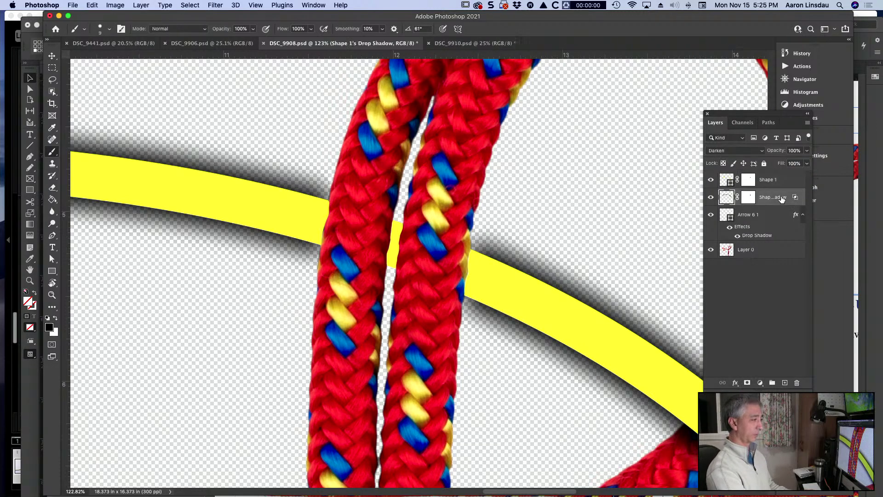
key(BackSpace)
click(787, 183)
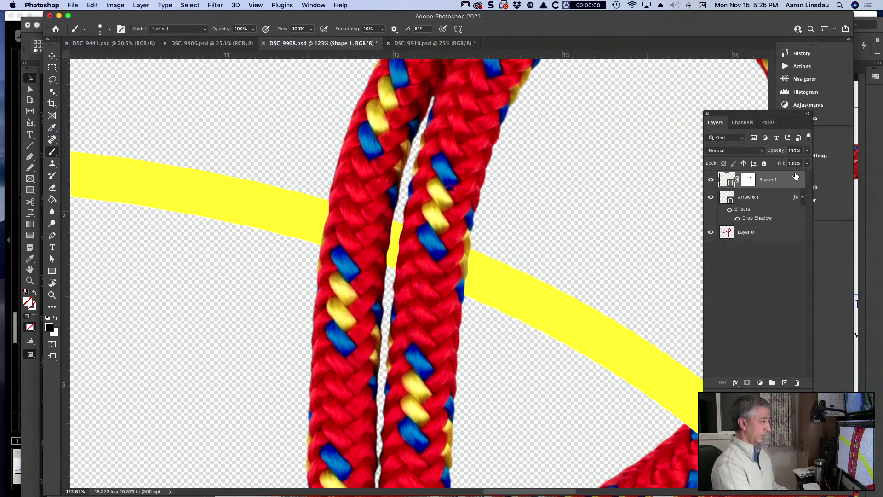
double_click(796, 179)
click(110, 450)
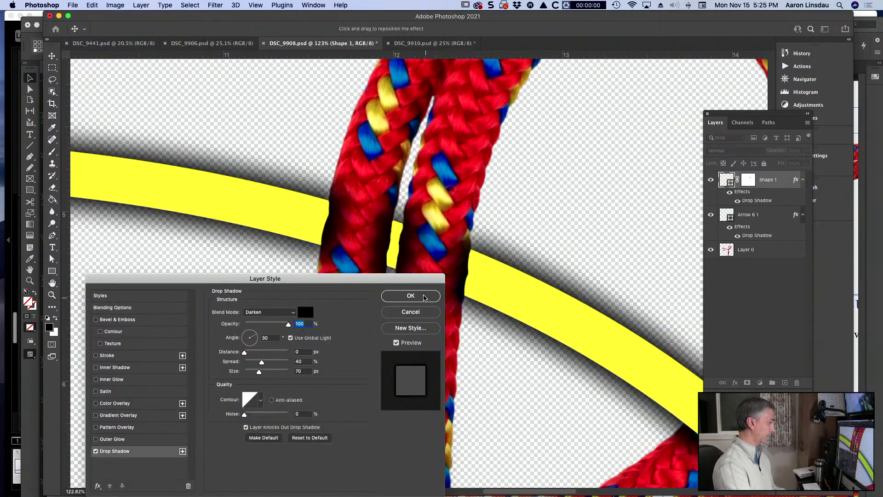
click(410, 296)
Convert Shape 1's Drop Shadow effect into its own layer and add a layer mask to that shadow layer
scroll(409, 298, up, 3)
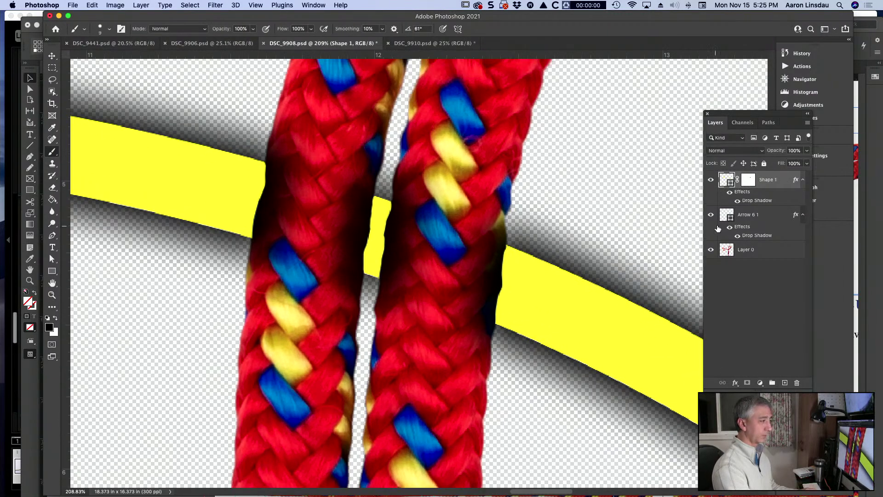
right_click(767, 204)
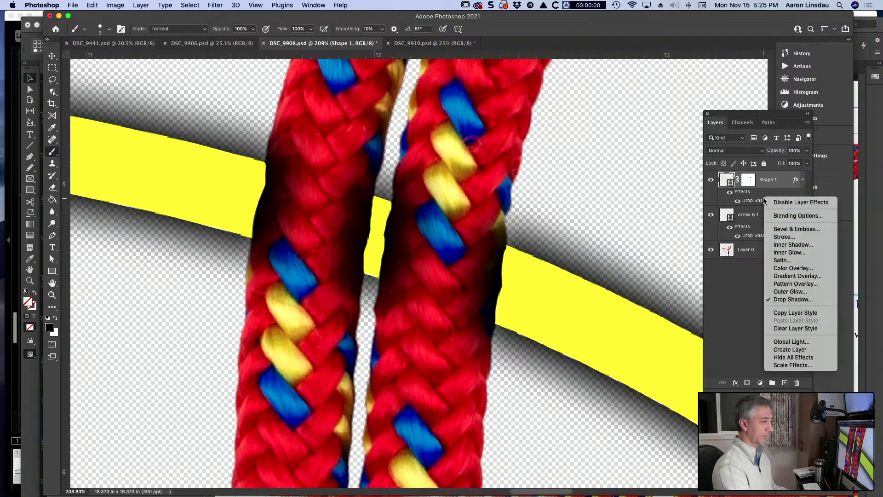
click(781, 350)
key(Return)
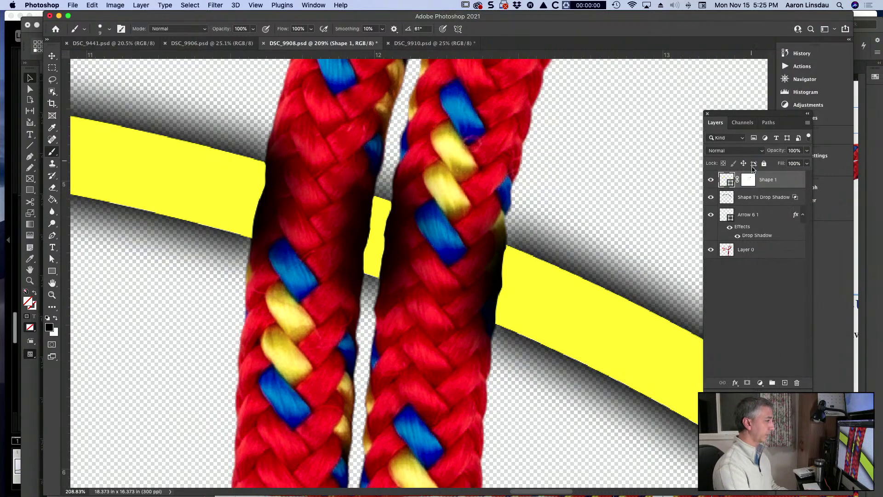
click(752, 198)
click(747, 383)
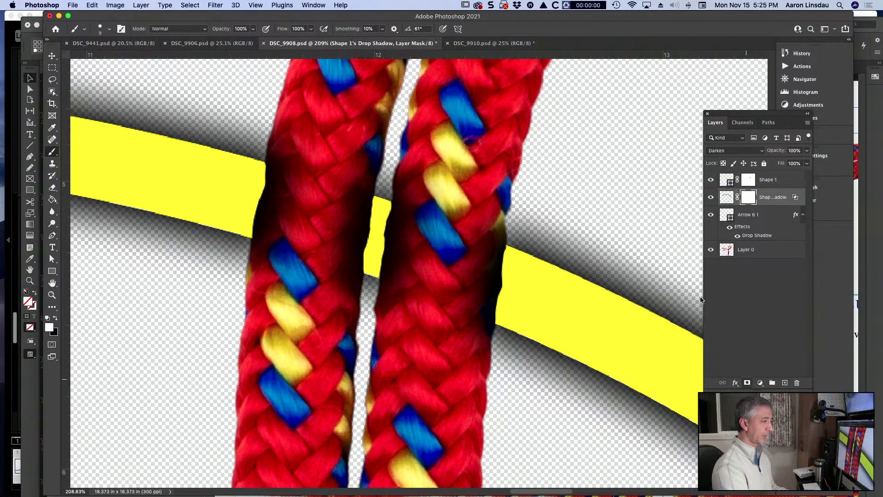
Paint black on the shadow layer's mask with a 65 px brush to remove the shadow from the left vertical strand
key(x)
mouse_move(292, 197)
mouse_down()
mouse_move(279, 200)
mouse_move(274, 182)
mouse_move(260, 232)
mouse_move(291, 227)
mouse_move(271, 243)
mouse_move(271, 271)
mouse_move(280, 253)
mouse_move(275, 230)
mouse_move(292, 134)
mouse_move(285, 154)
mouse_move(304, 204)
mouse_move(332, 193)
mouse_move(356, 227)
mouse_move(354, 220)
mouse_up()
key(x)
key(bracketright)
key(bracketright)
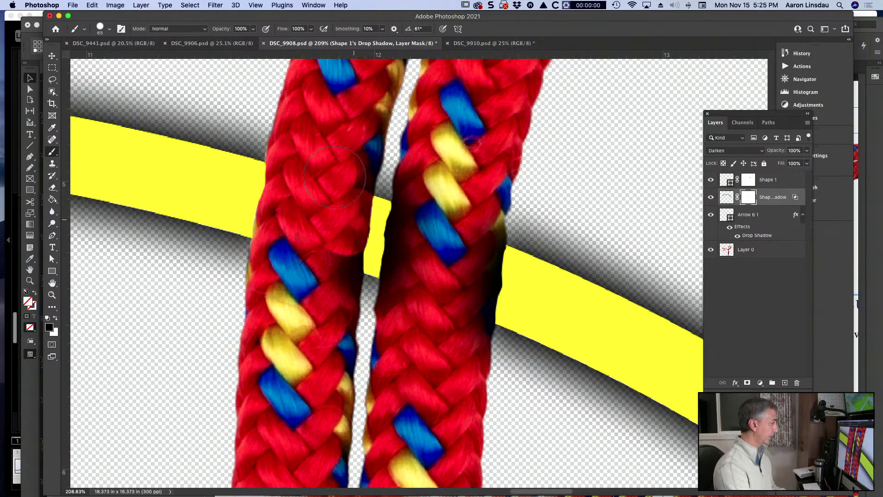
mouse_move(334, 177)
mouse_down()
mouse_move(349, 147)
mouse_move(346, 171)
mouse_up()
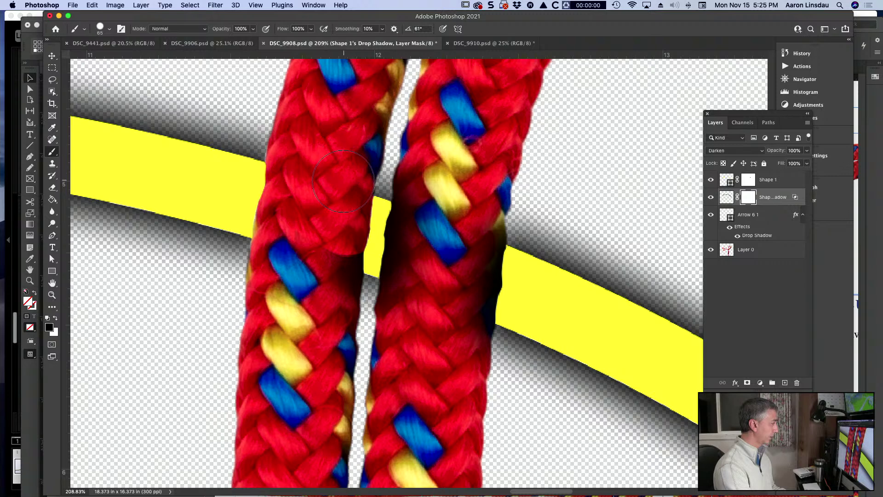
mouse_move(324, 232)
mouse_down()
mouse_move(333, 250)
mouse_move(340, 246)
mouse_move(336, 296)
mouse_up()
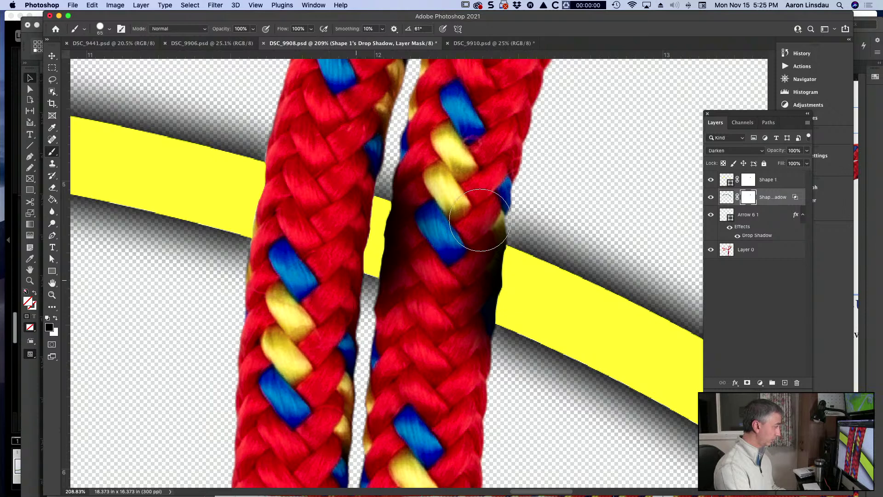
Paint black on the shadow layer's mask to clear the shadow from the right vertical strand, finishing with a 54 px brush
mouse_move(481, 227)
mouse_down()
mouse_move(401, 243)
mouse_move(425, 183)
mouse_move(427, 193)
mouse_up()
scroll(444, 247, down, 2)
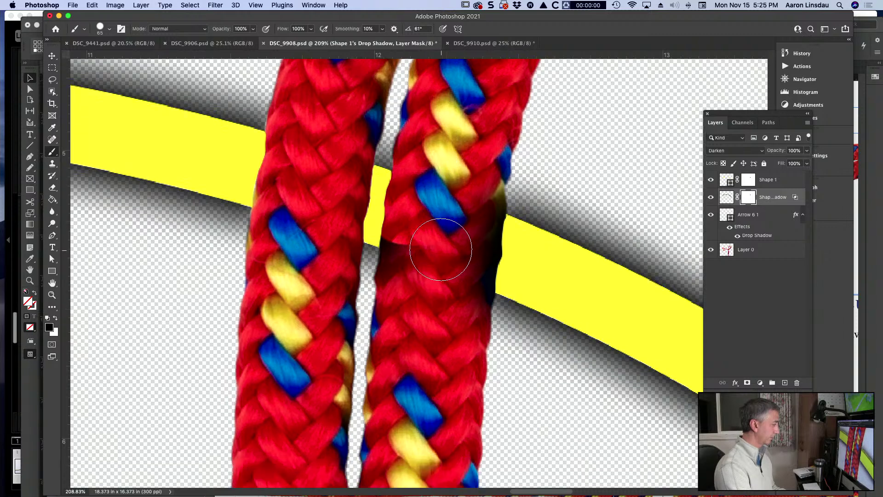
mouse_move(402, 223)
mouse_down()
mouse_move(425, 265)
mouse_move(411, 254)
mouse_move(407, 280)
mouse_move(430, 257)
mouse_up()
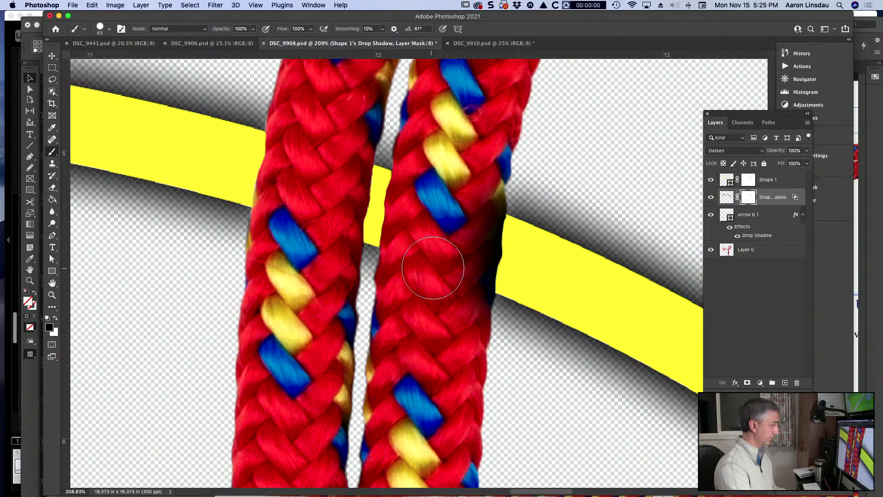
scroll(438, 262, right, 2)
mouse_move(420, 213)
mouse_down()
mouse_move(452, 248)
mouse_move(455, 238)
mouse_move(455, 262)
mouse_move(433, 216)
mouse_move(444, 139)
mouse_move(437, 221)
mouse_move(449, 203)
mouse_move(446, 227)
mouse_up()
scroll(446, 226, down, 3)
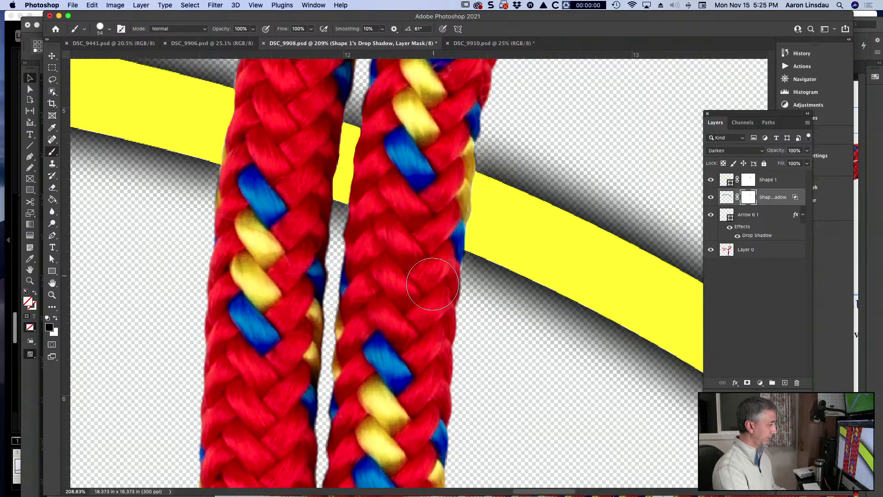
Inspect the masked edges where the arrow passes behind the vertical strands, and fit the whole image in view
key(x)
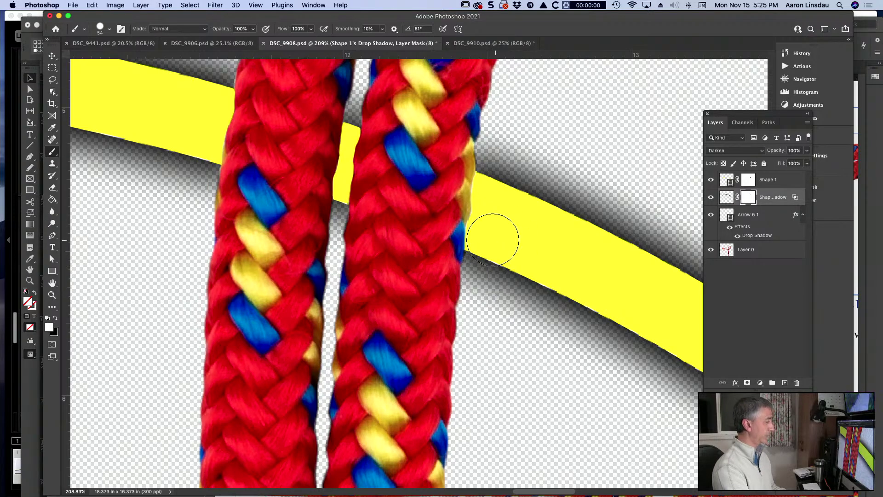
scroll(493, 231, down, 5)
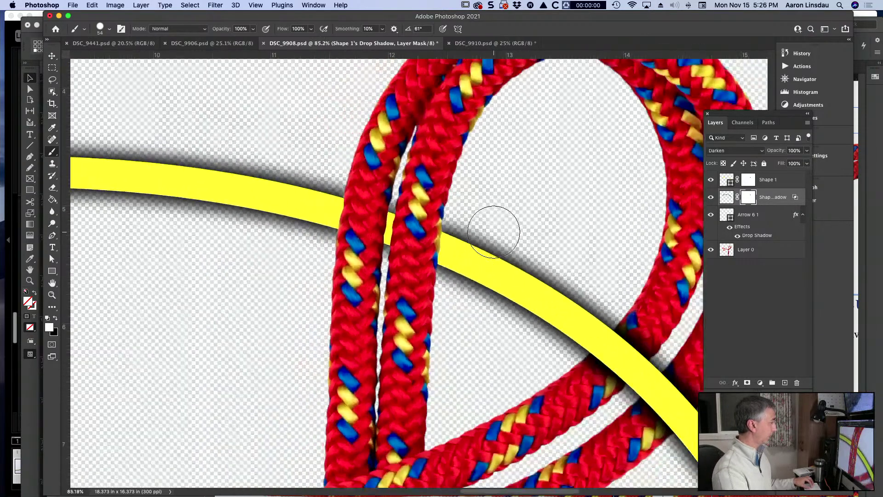
scroll(498, 223, up, 5)
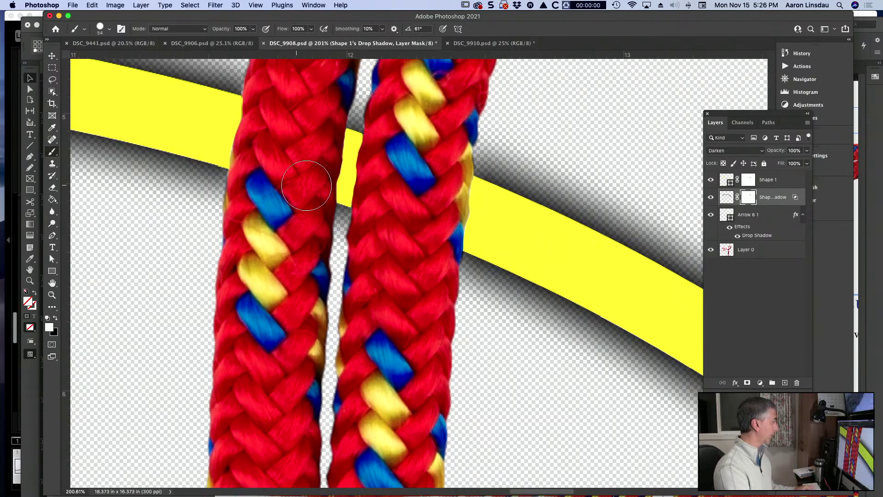
click(748, 183)
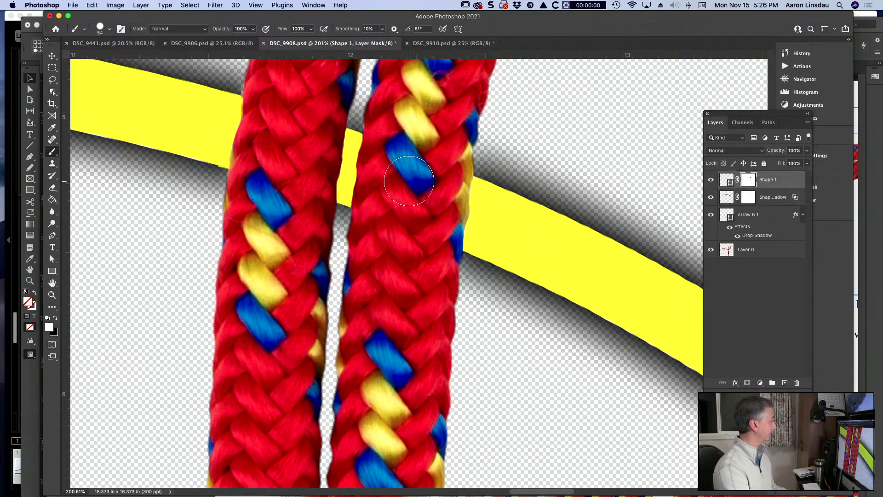
drag(247, 148, 220, 141)
key(x)
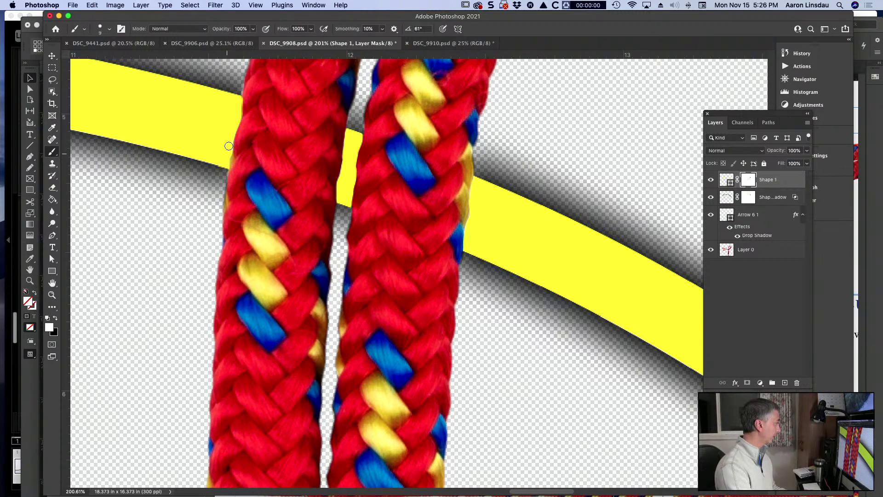
key(super)
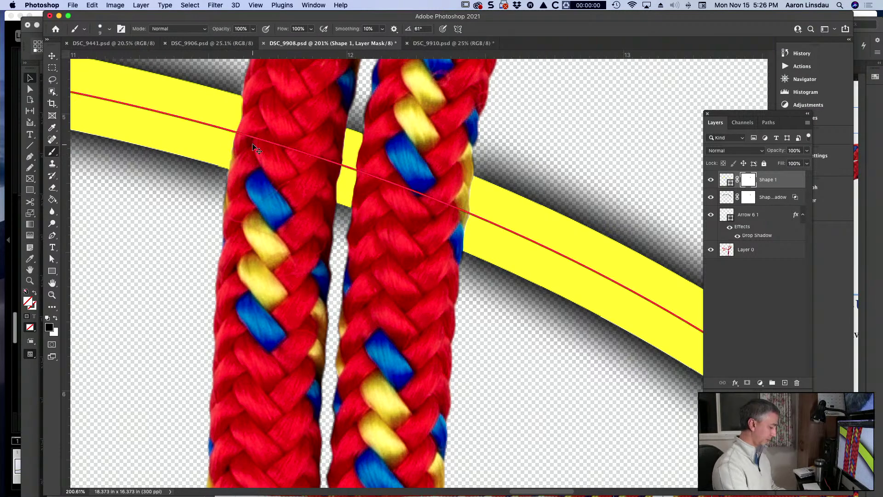
key(super+0)
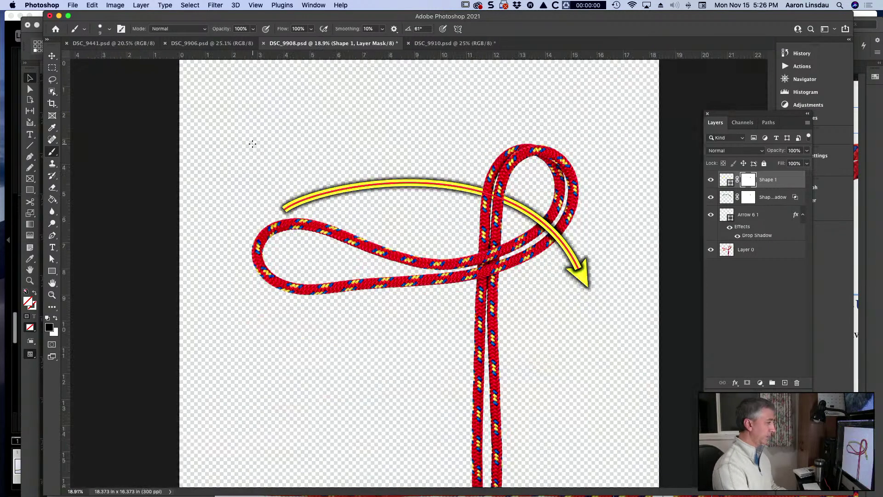
Reorder the layers so the Arrow 6 1 arrowhead sits above Shape 1's separate shadow layer
click(763, 309)
drag(772, 218, 766, 192)
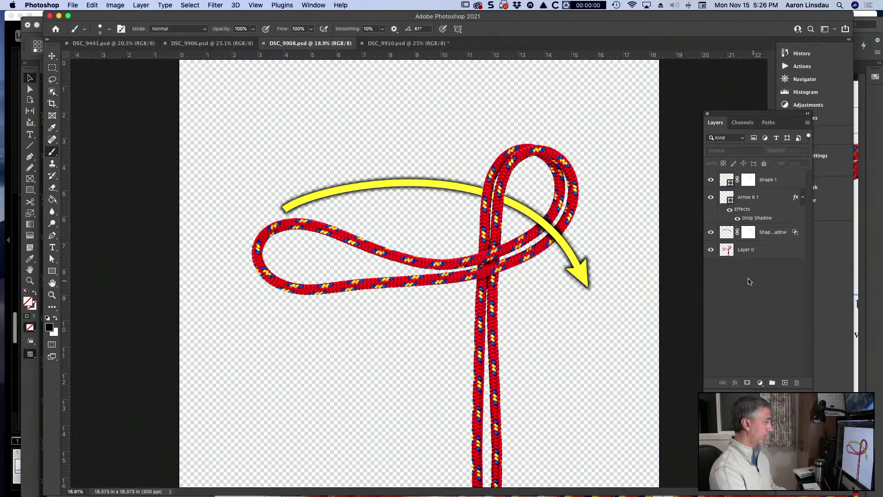
Switch to InDesign and review the Overhand Bight spread in a clean full-screen preview
key(super+Tab)
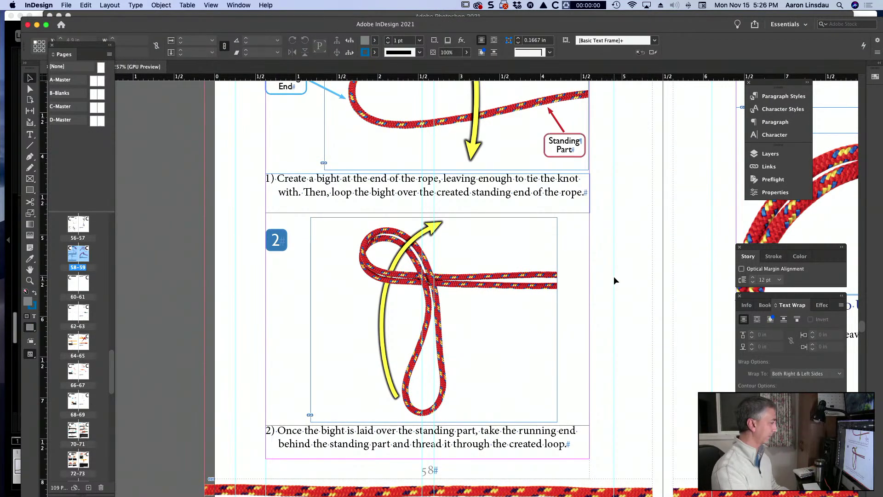
key(shift+w)
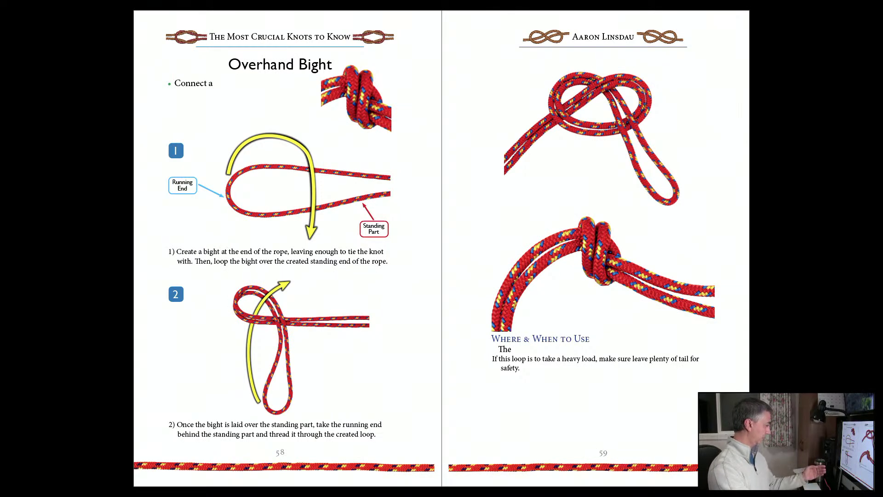
key(Escape)
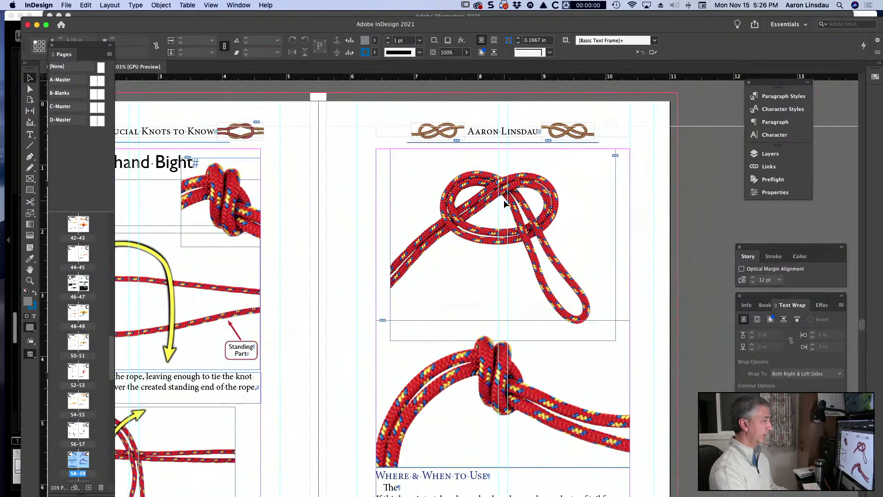
Switch back to Photoshop and, in DSC_9910.psd, move the Arrow 6 1 arrowhead to just below the end of the bight
key(super+Tab)
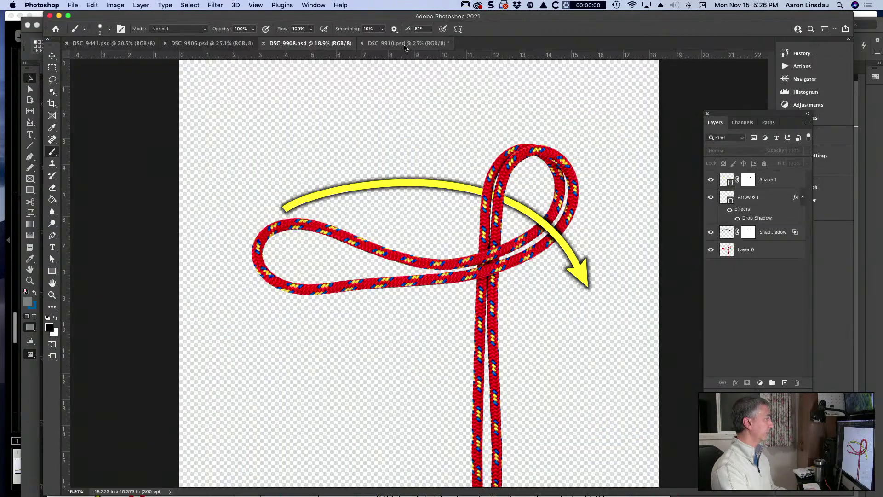
click(405, 43)
scroll(593, 239, right, 5)
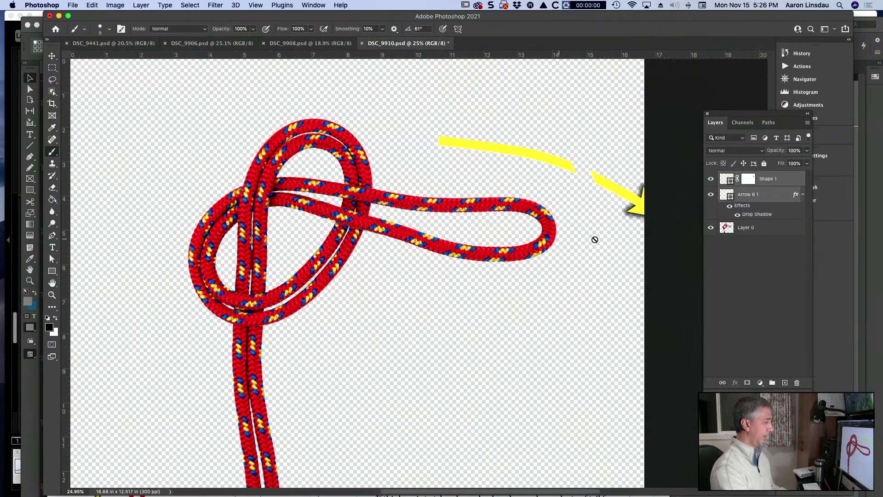
key(a)
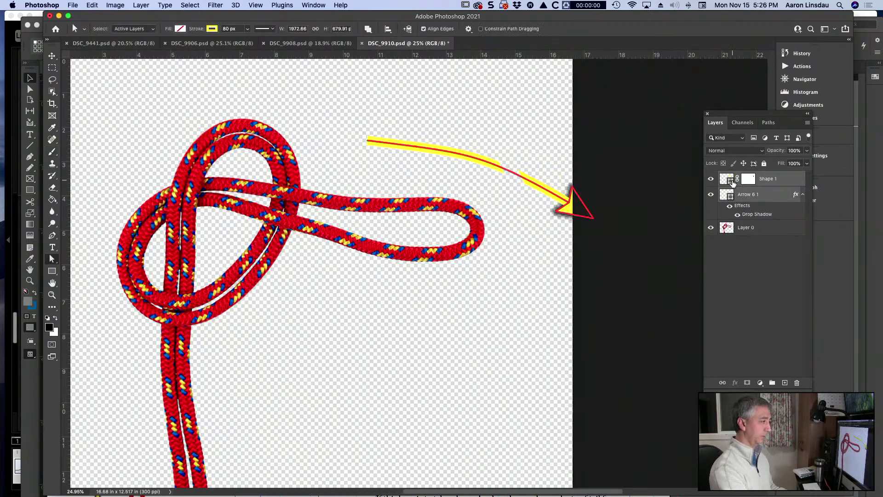
click(759, 194)
key(v)
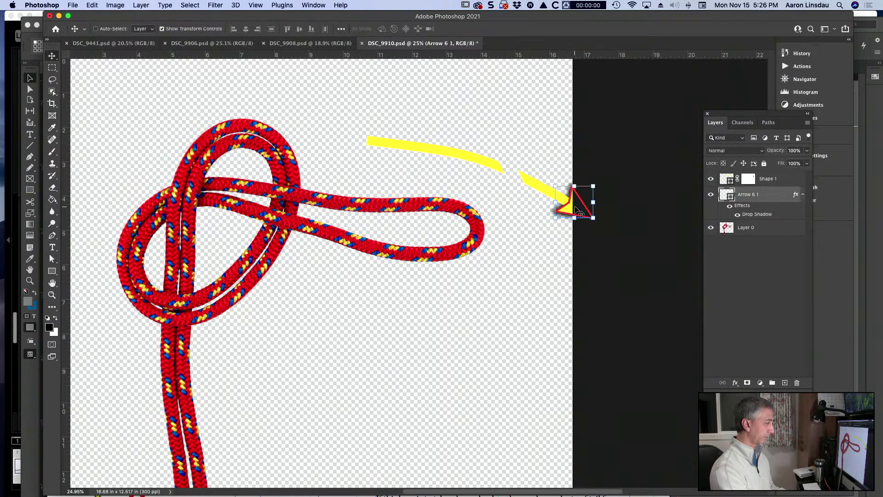
drag(576, 210, 467, 292)
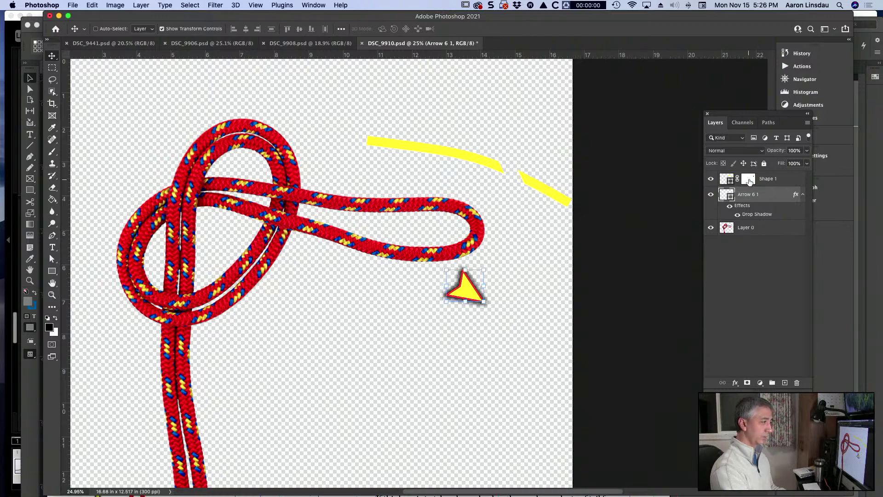
Delete the layer mask from the Shape 1 arrow line
click(748, 181)
click(798, 385)
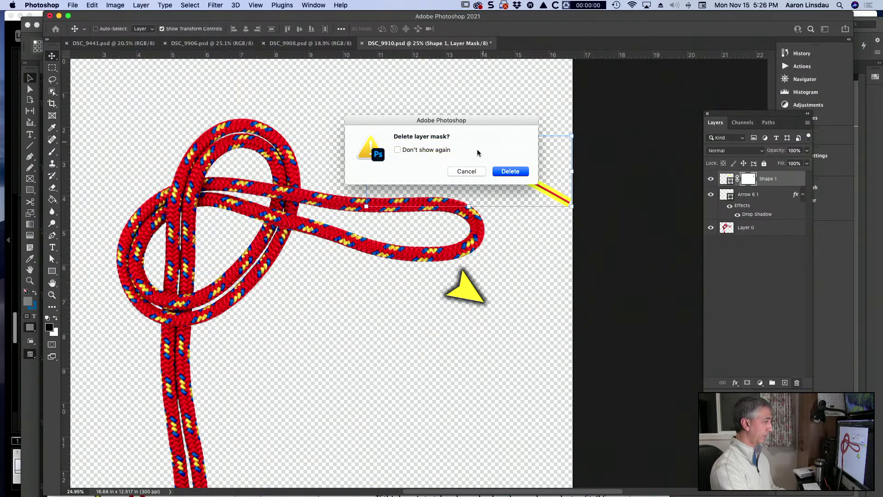
click(509, 173)
Move the Shape 1 line below the bight, next to the arrowhead
key(a)
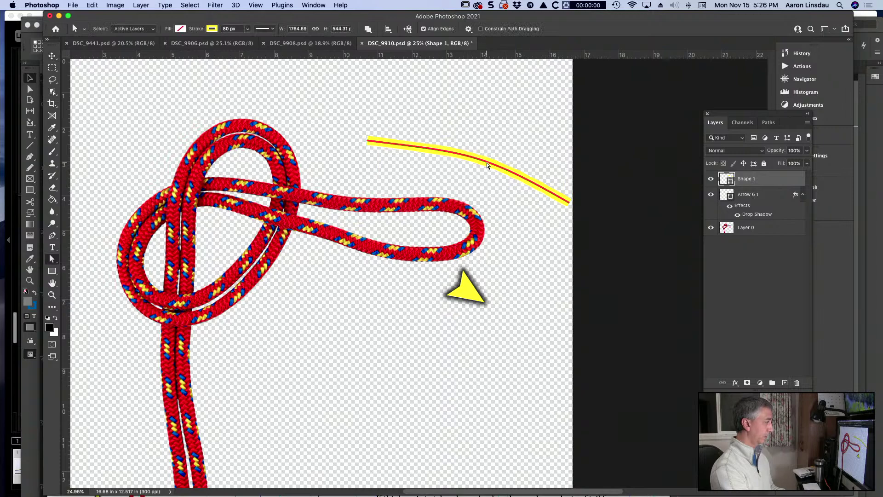
mouse_move(488, 165)
mouse_down()
mouse_move(474, 217)
mouse_move(494, 167)
mouse_up()
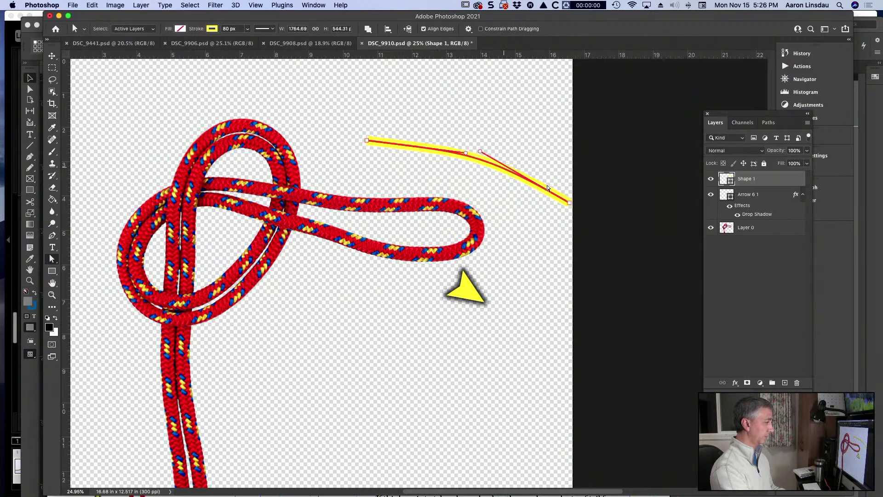
click(476, 165)
key(v)
click(476, 165)
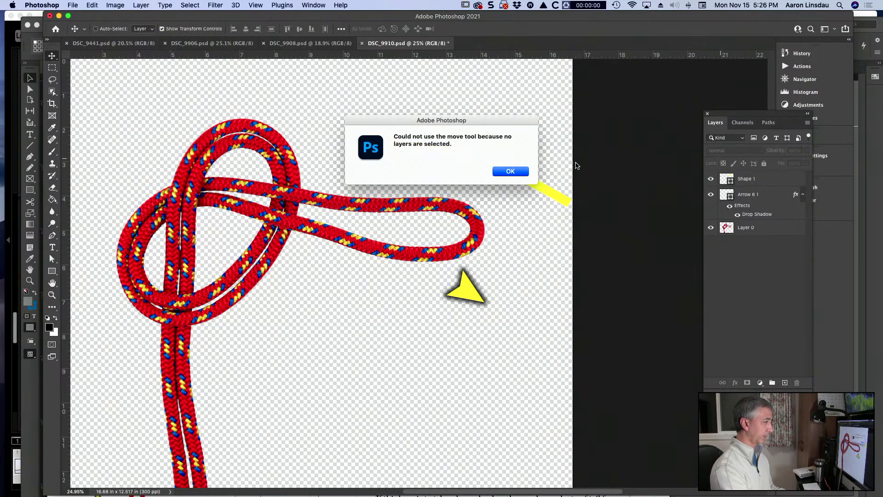
click(518, 172)
click(791, 179)
drag(458, 151, 391, 282)
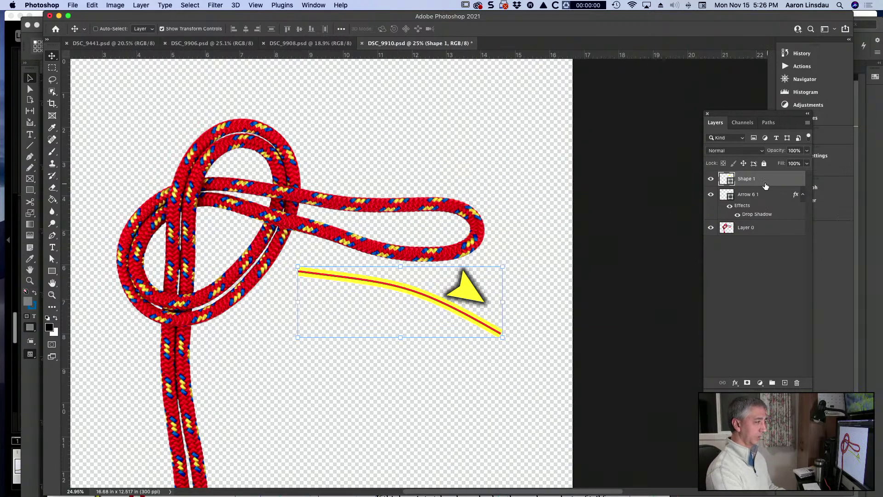
Set the Shape 1 line's stroke color to hex aa2b73
key(a)
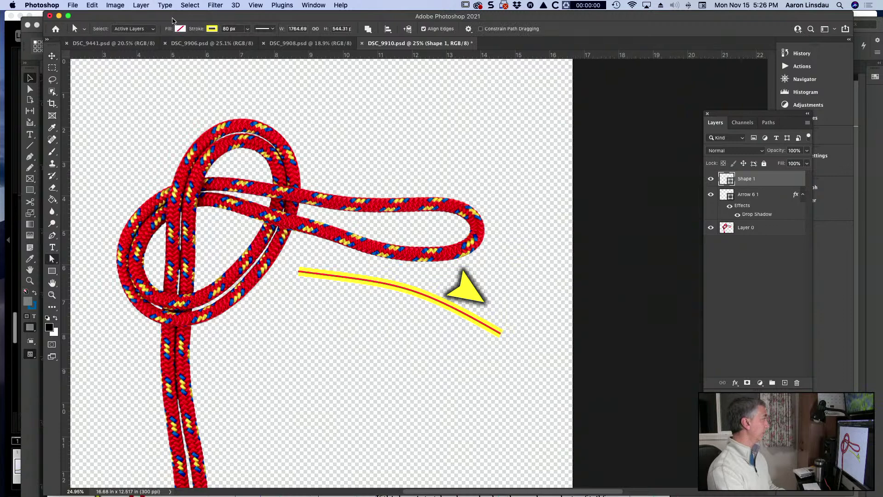
click(212, 30)
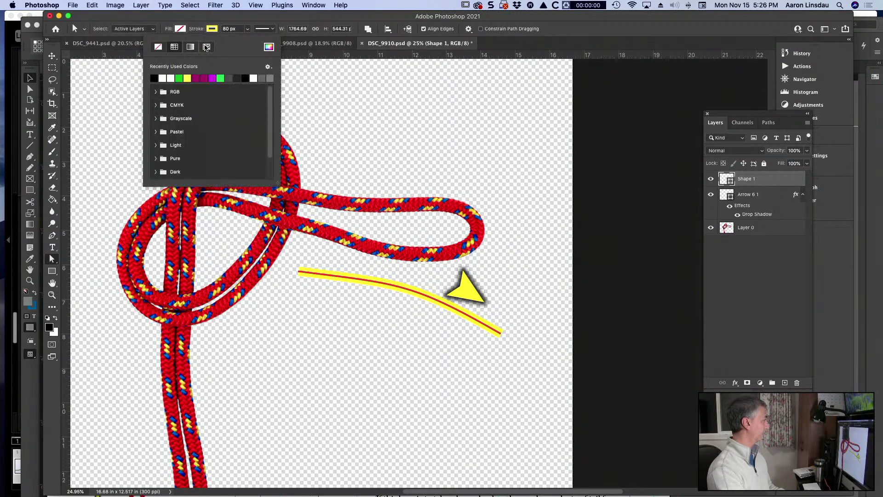
click(269, 46)
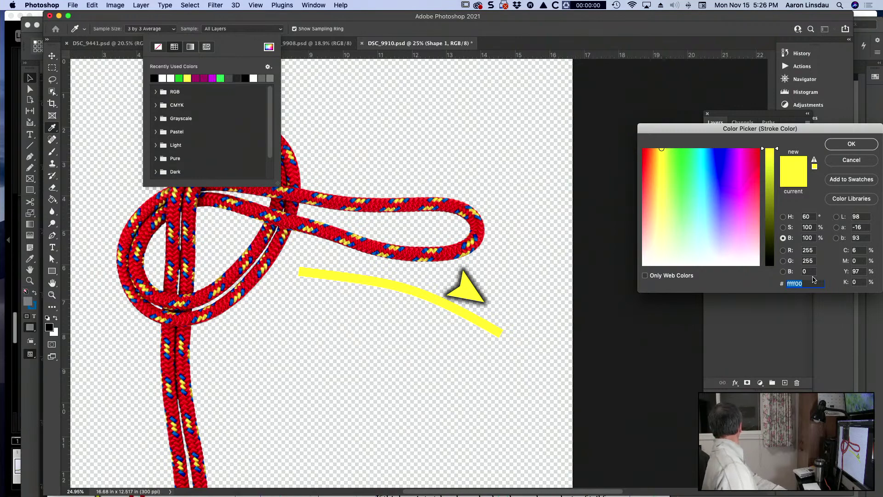
text(aa2b73)
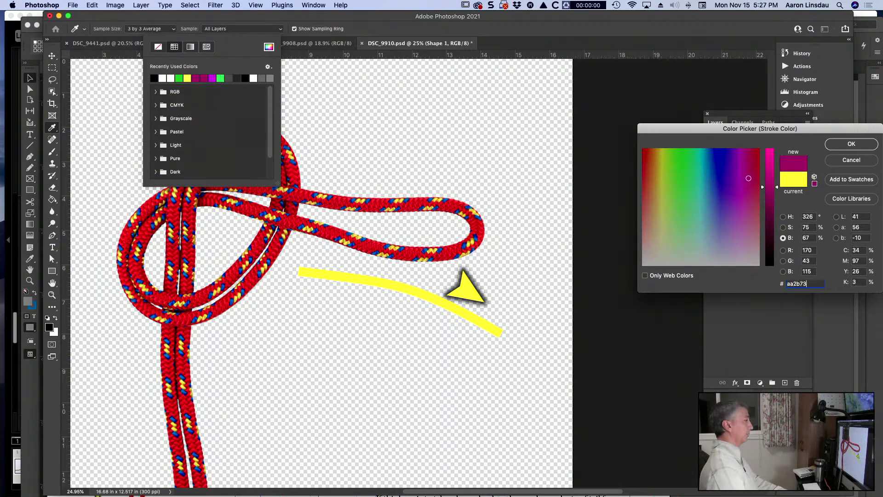
click(852, 145)
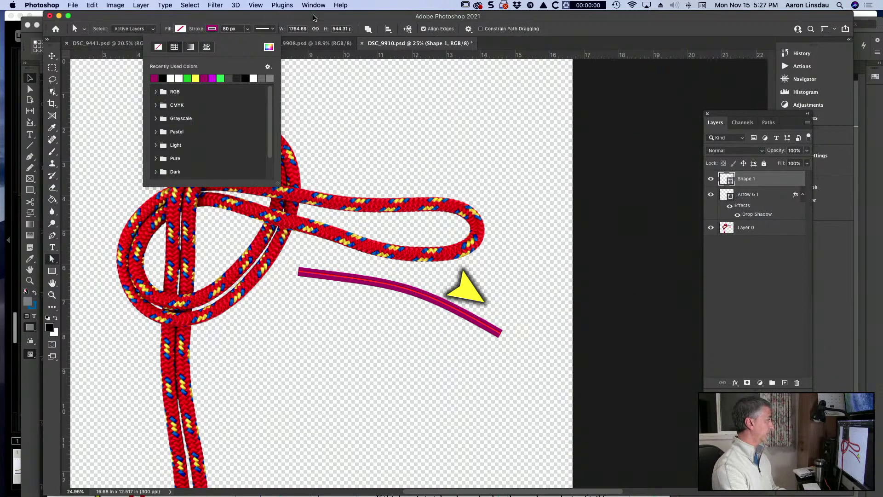
click(757, 244)
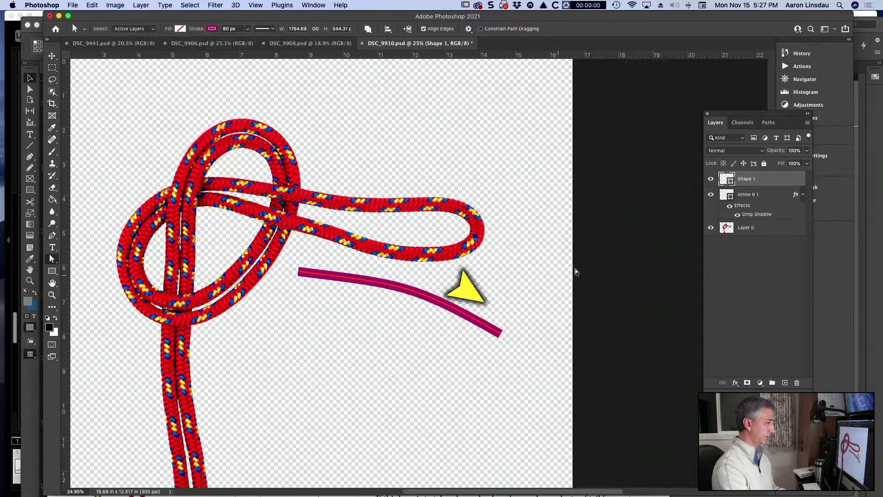
Shorten the Shape 1 line to about 1069 px wide by 350 px high and run it along the underside of the bight
mouse_move(504, 337)
mouse_down()
mouse_move(355, 250)
mouse_move(366, 272)
mouse_move(394, 286)
mouse_move(384, 282)
mouse_up()
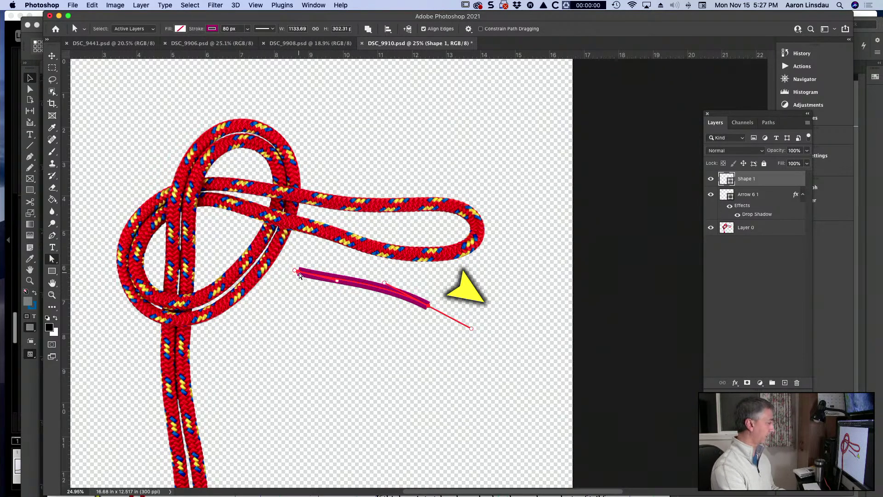
drag(300, 274, 300, 255)
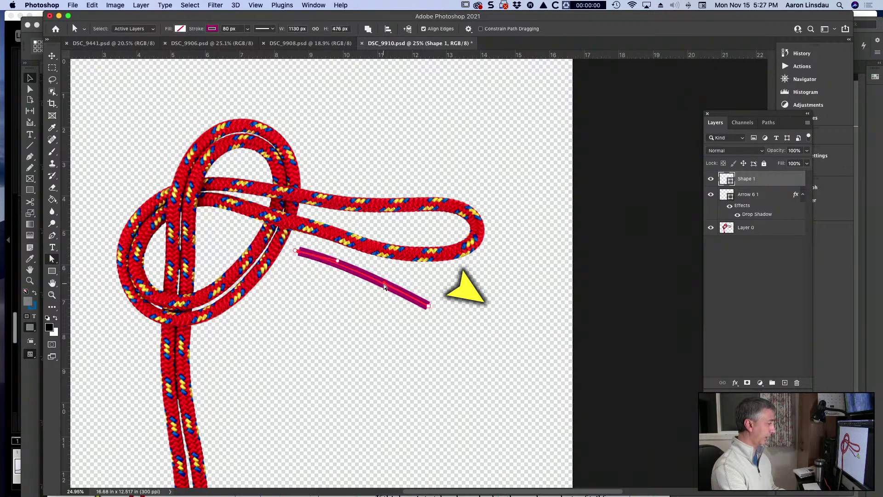
mouse_move(385, 286)
mouse_down()
mouse_move(419, 307)
mouse_move(422, 294)
mouse_up()
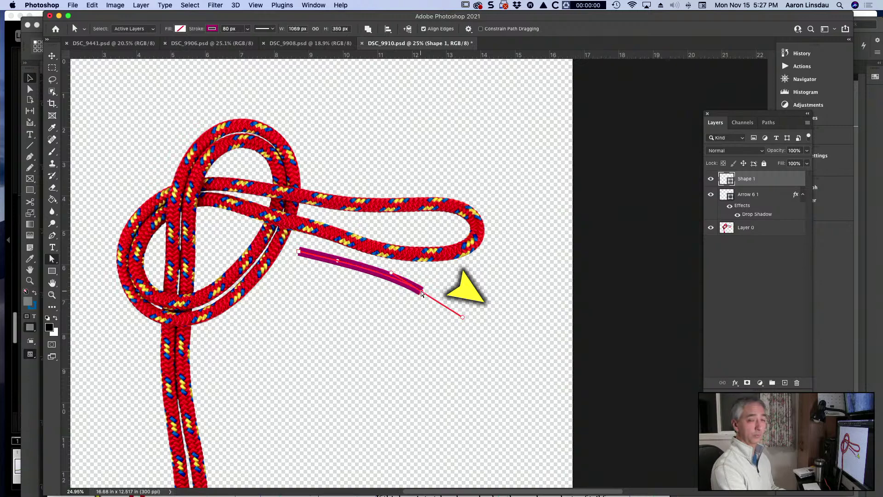
Set both the fill and the stroke of the Arrow 6 1 arrowhead to the recently used magenta aa2b73
click(764, 281)
click(729, 194)
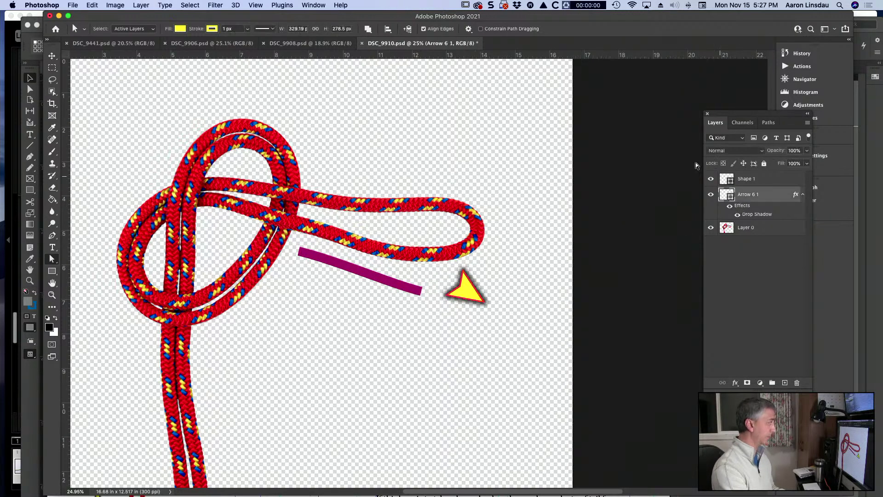
click(184, 30)
click(123, 79)
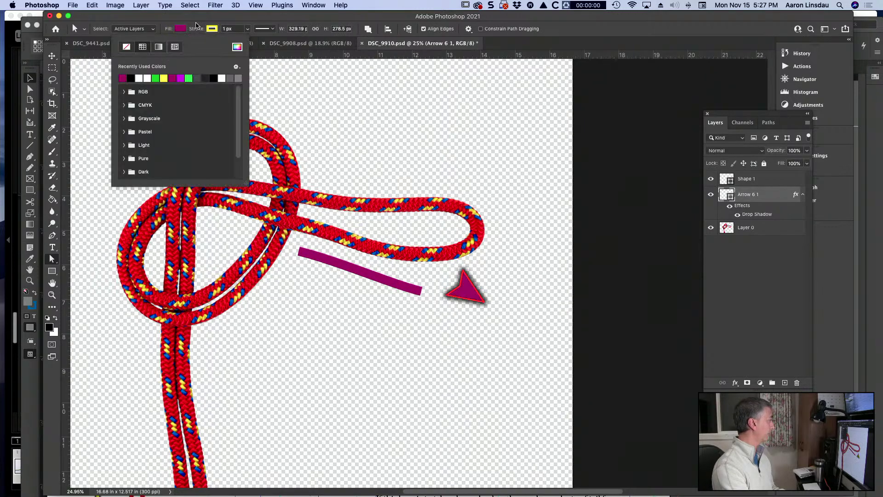
click(154, 78)
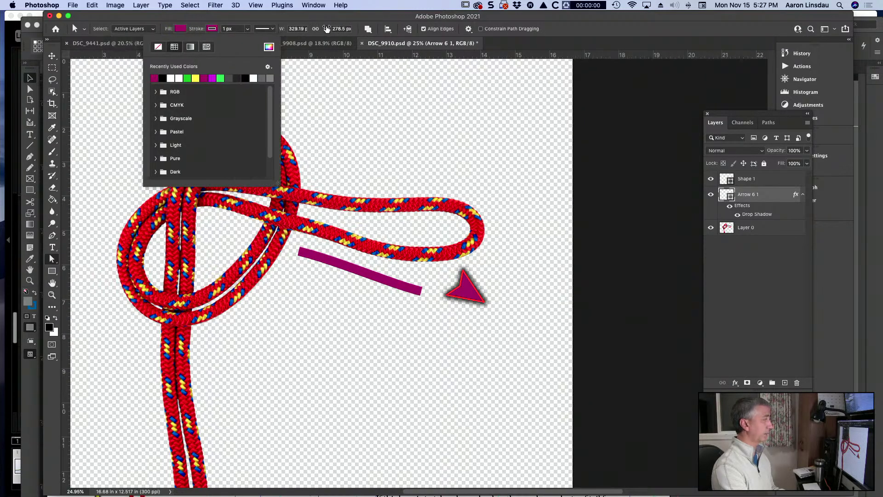
click(404, 138)
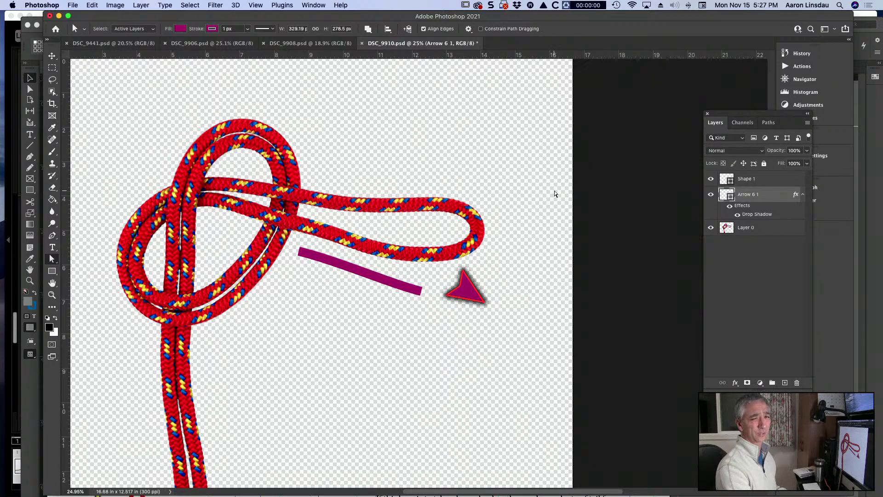
Hide the arrowhead's layer effects and move it onto the lower end of the magenta line
scroll(508, 261, up, 3)
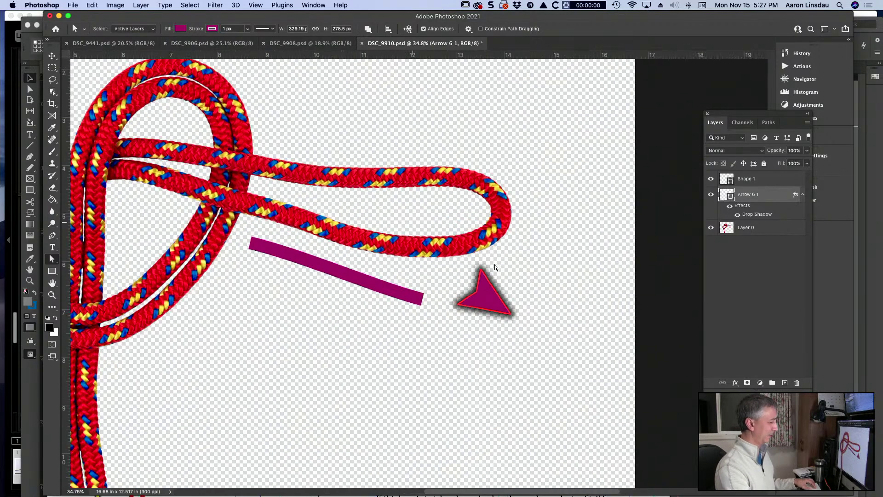
click(763, 272)
click(753, 216)
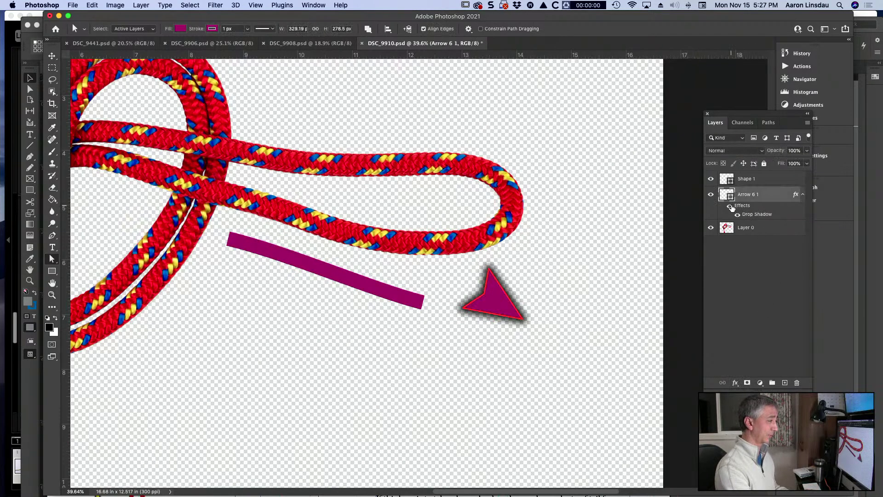
click(730, 205)
key(v)
drag(485, 312, 437, 324)
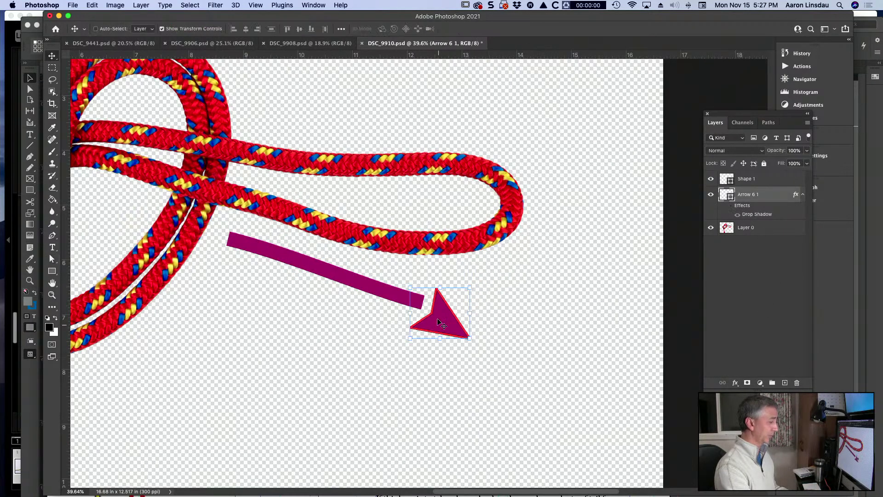
Transform the arrowhead to follow the line's direction and nudge it into place at the line's end
key(super+t)
drag(484, 344, 477, 336)
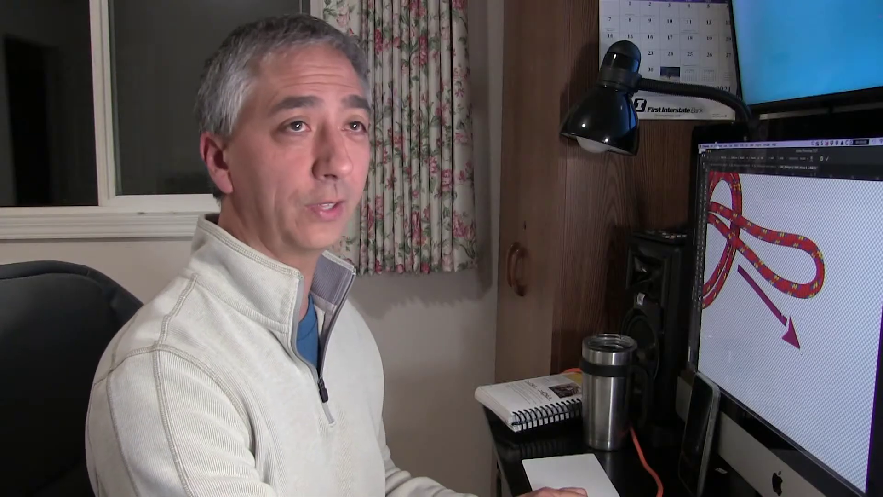
drag(795, 327, 800, 326)
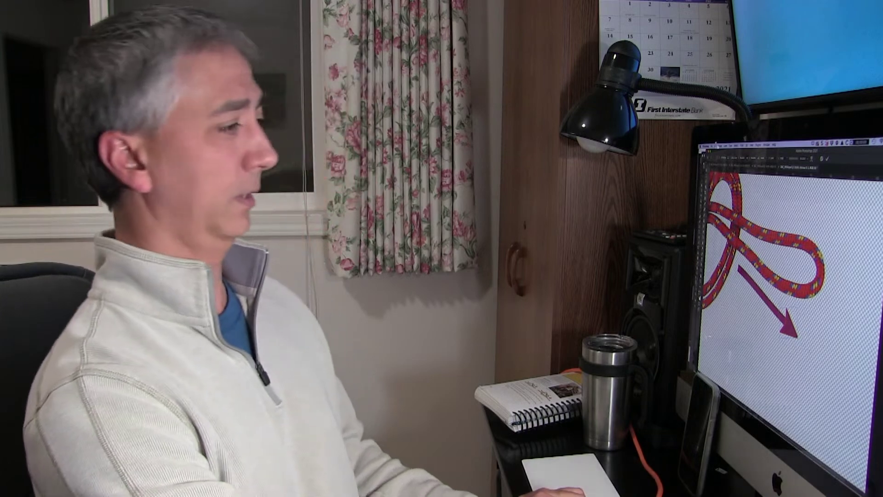
scroll(836, 352, down, 3)
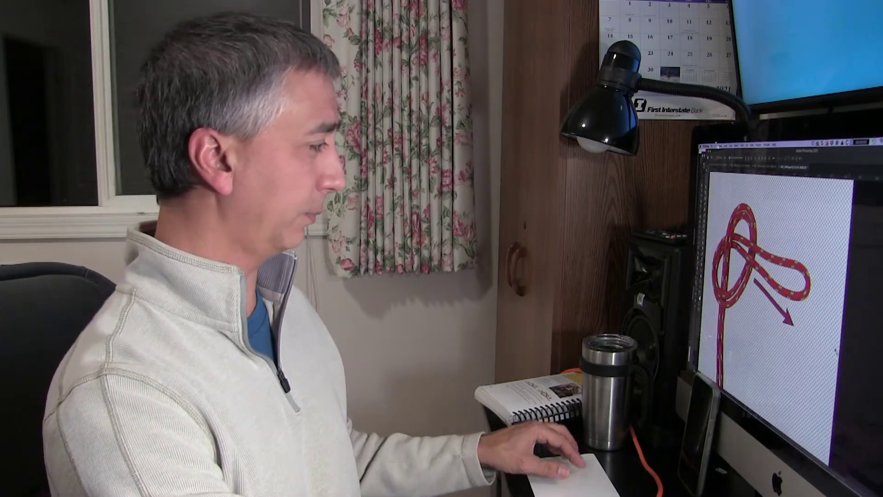
scroll(837, 352, left, 2)
scroll(836, 352, down, 3)
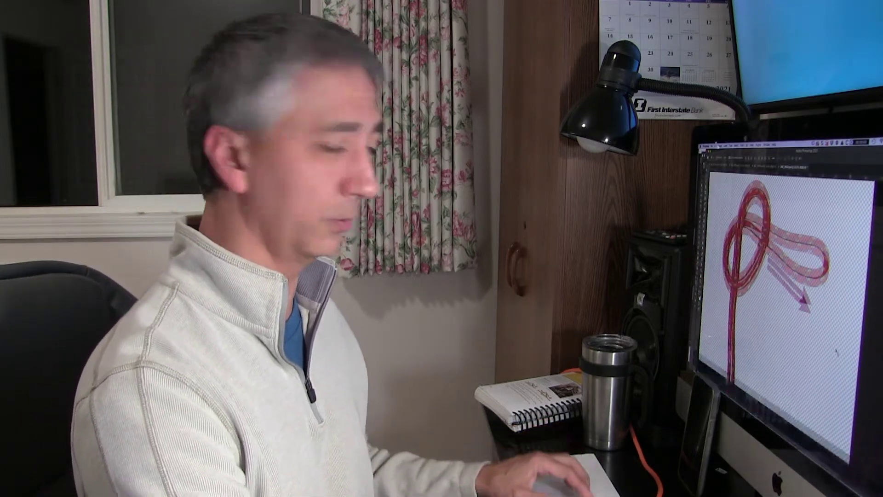
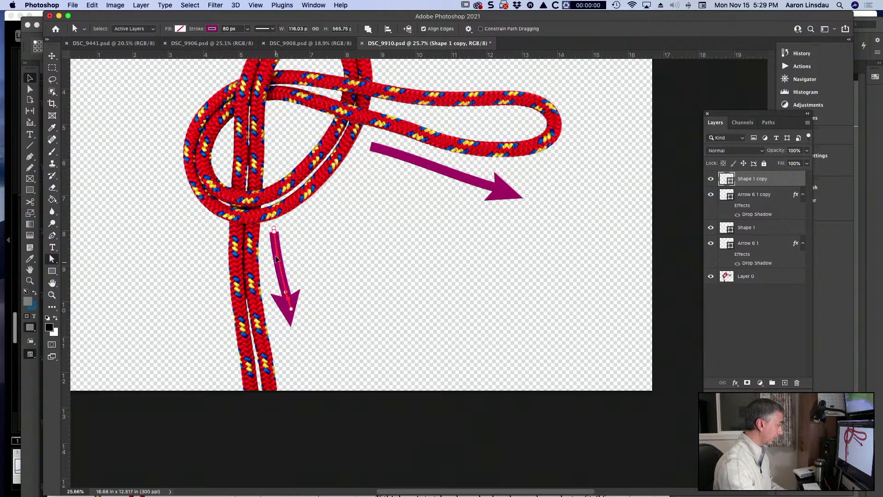
Adjust the short magenta Shape 1 copy line beside the standing part, then move its Arrow 6 1 copy arrowhead and rotate it about -5.88°
drag(276, 262, 281, 260)
click(707, 343)
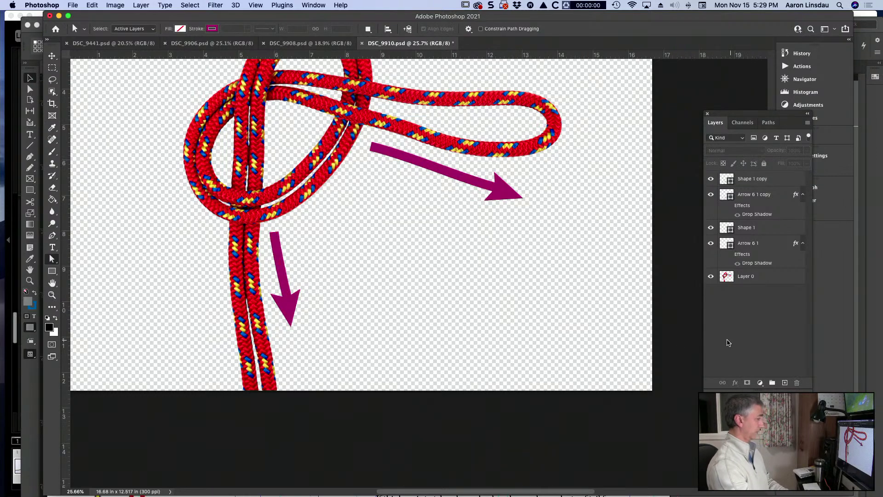
click(750, 194)
key(v)
mouse_move(285, 306)
mouse_down()
mouse_move(299, 283)
mouse_move(290, 309)
mouse_up()
key(ctrl+t)
key(Return)
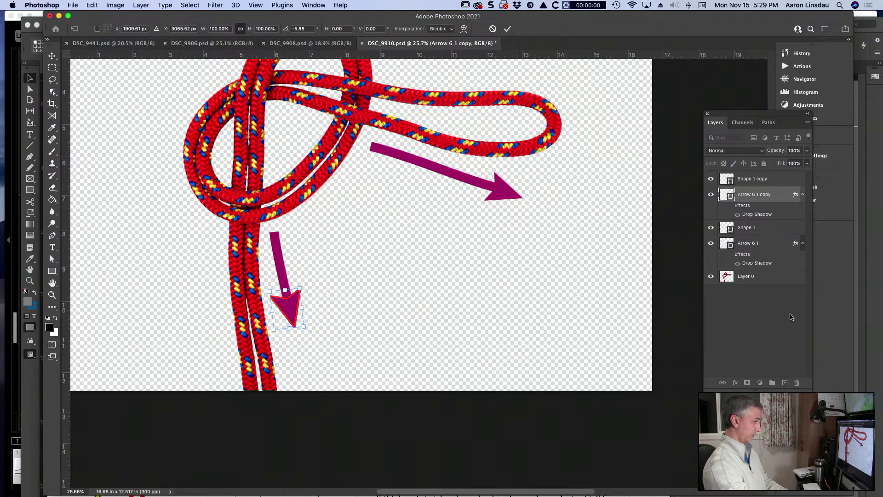
click(721, 309)
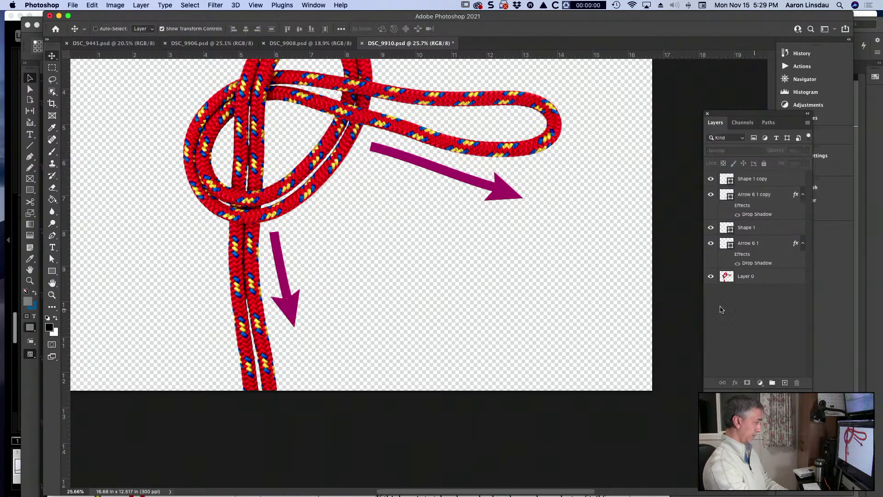
Fine-tune the position of the Arrow 6 1 copy arrowhead on the end of the short line and save the image
click(765, 195)
drag(284, 307, 286, 305)
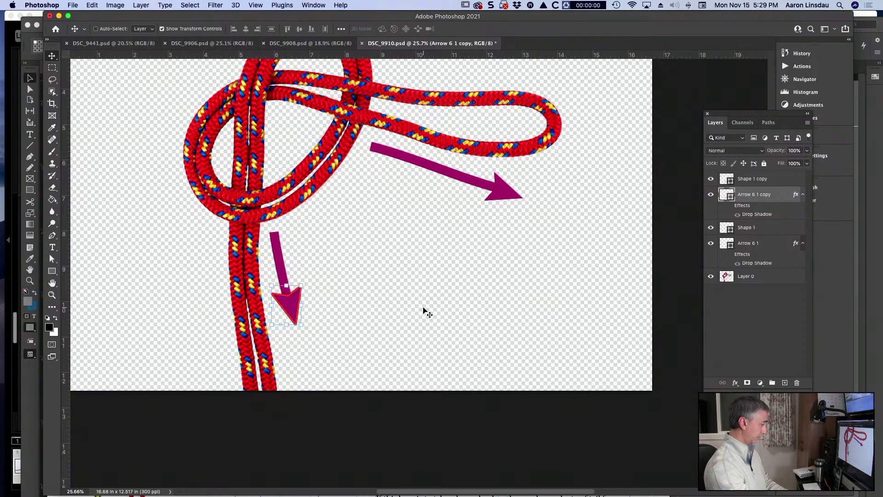
click(749, 305)
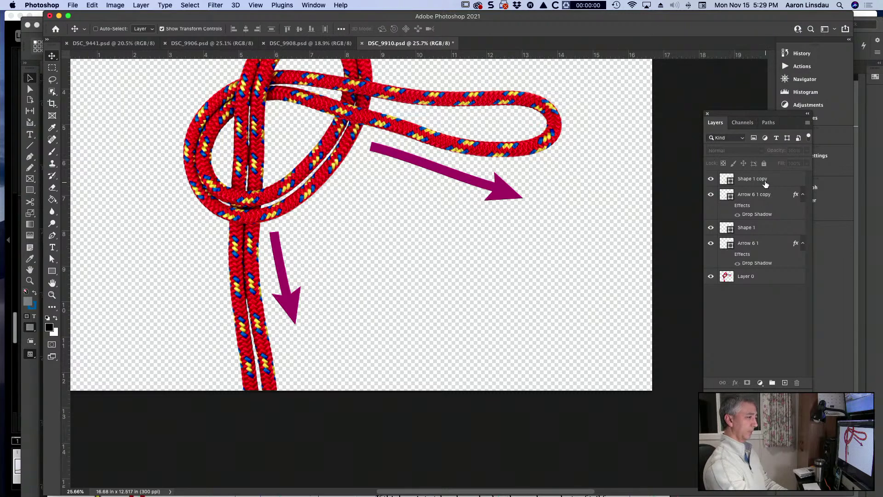
click(765, 195)
drag(294, 304, 294, 304)
click(763, 302)
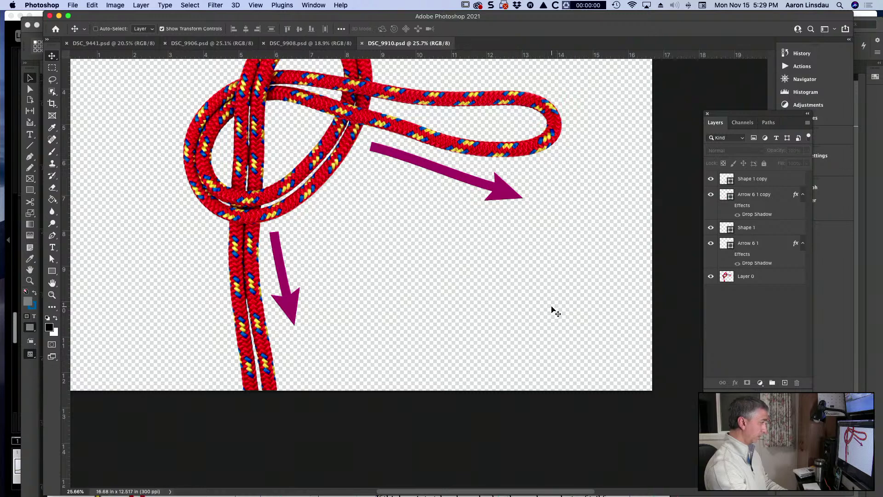
Switch to InDesign, trim the arrowed knot image's frame and raise the image to the page margin, and lower the finished-knot frame's top edge
key(super+Tab)
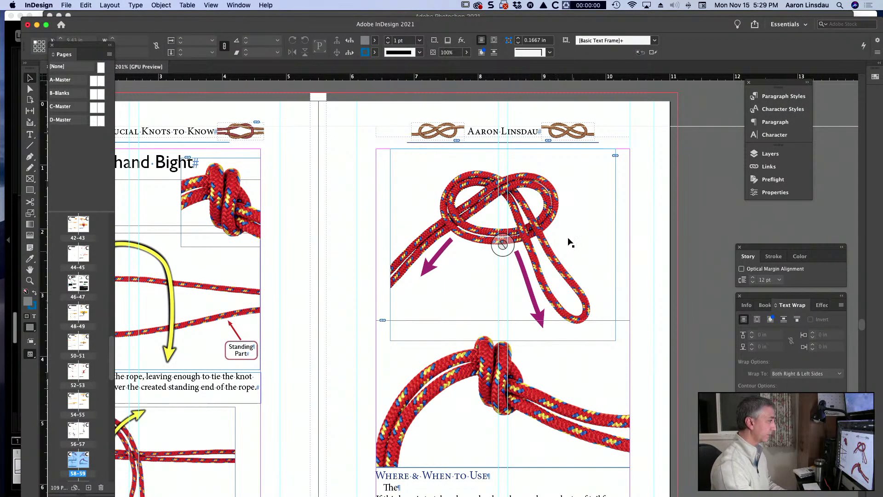
click(553, 173)
mouse_move(502, 148)
mouse_down()
mouse_move(510, 177)
mouse_move(509, 159)
mouse_up()
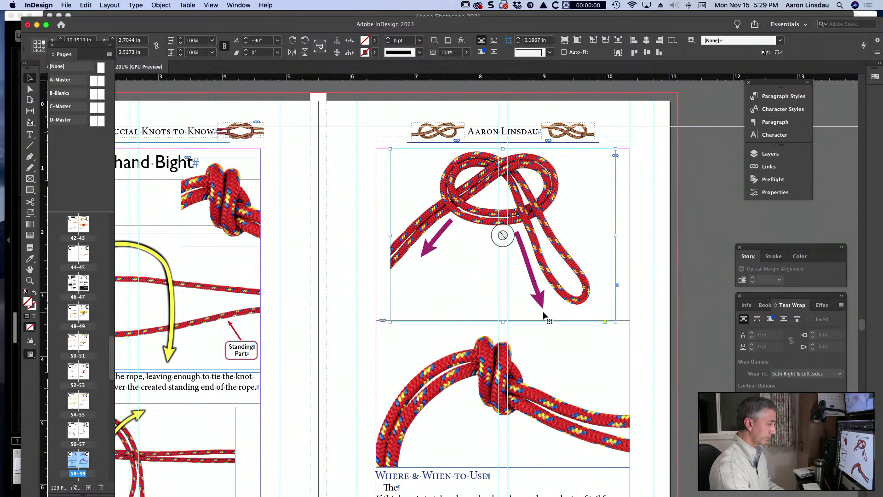
mouse_move(499, 322)
mouse_down()
mouse_move(507, 317)
mouse_move(503, 330)
mouse_up()
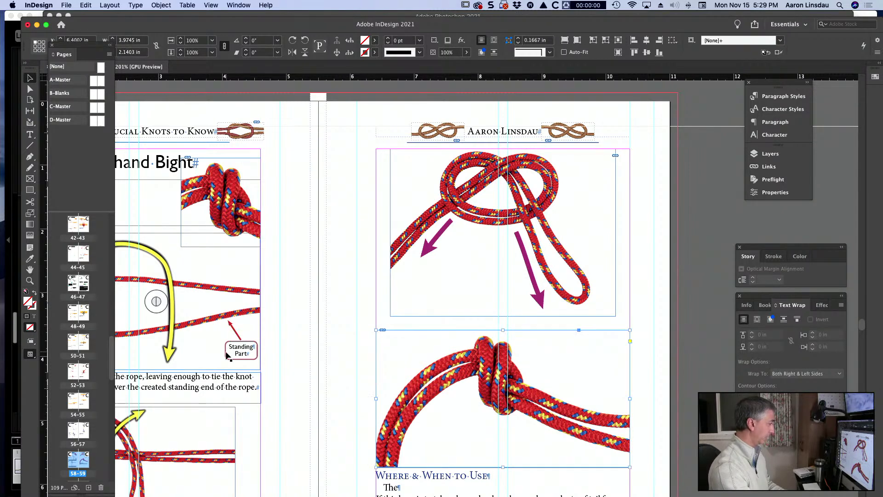
Duplicate the blue step number badge to the upper-left corner of the arrowed knot image's area on page 59 and change its number to 3
scroll(227, 356, left, 5)
click(187, 299)
click(181, 262)
drag(181, 262, 554, 161)
double_click(554, 160)
key(ctrl+a)
text(3)
key(Escape)
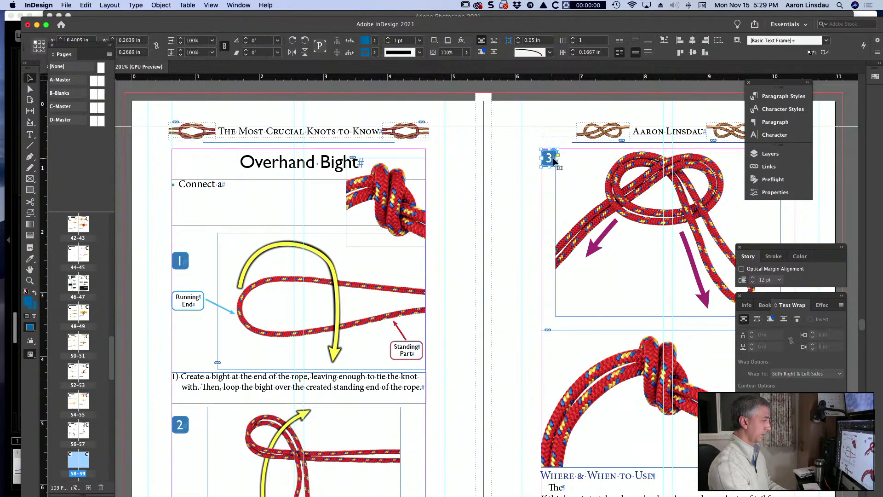
Duplicate the step 1 caption beneath the step 3 image and replace its text with "3)"
scroll(234, 390, right, 1)
drag(300, 389, 573, 333)
scroll(573, 334, up, 5)
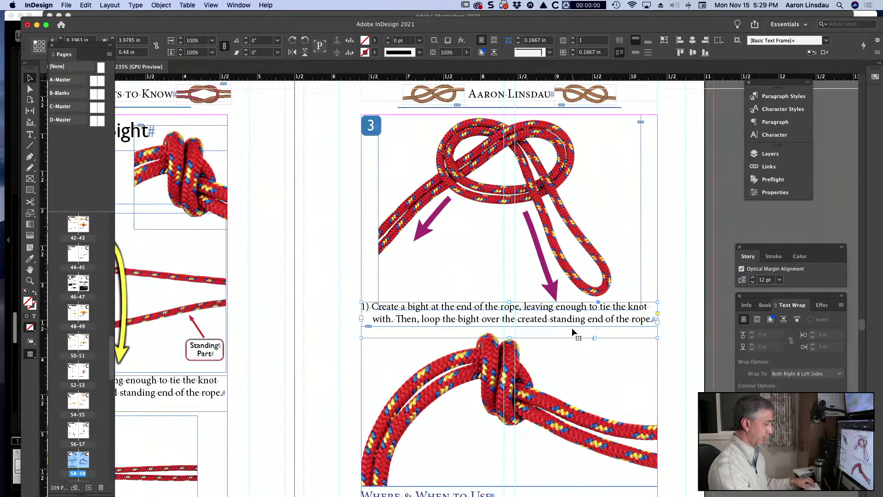
scroll(367, 324, left, 3)
double_click(339, 321)
key(super+a)
text(3))
key(Escape)
Align the left edges of the step 3 caption and the finished-knot image frame with the page's left margin
mouse_move(218, 310)
mouse_down()
mouse_move(242, 310)
mouse_move(218, 310)
mouse_up()
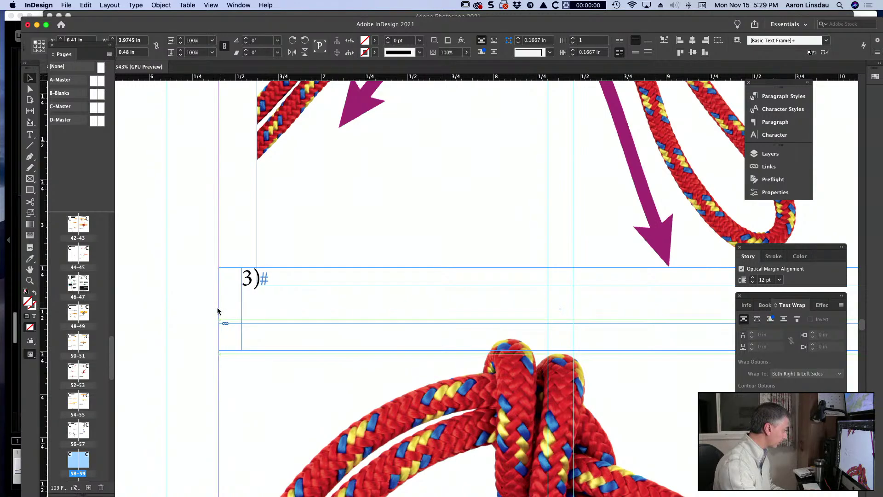
click(248, 393)
scroll(248, 394, down, 10)
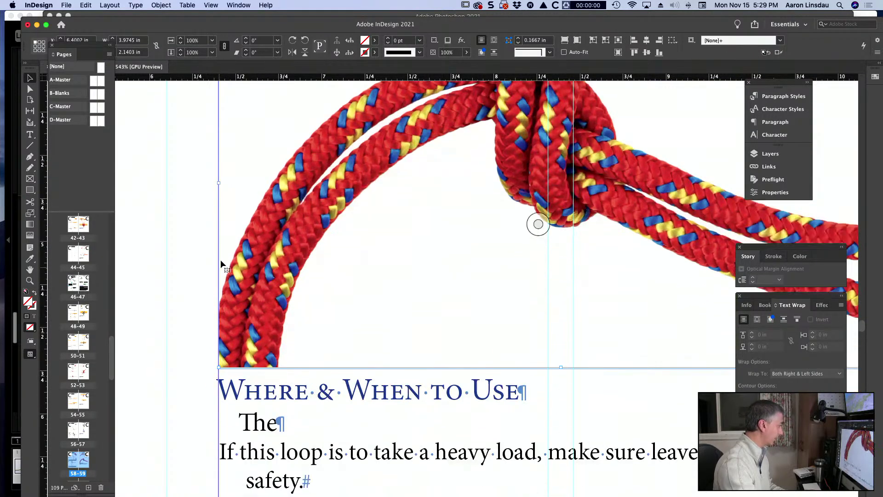
drag(218, 221, 217, 229)
scroll(217, 249, up, 5)
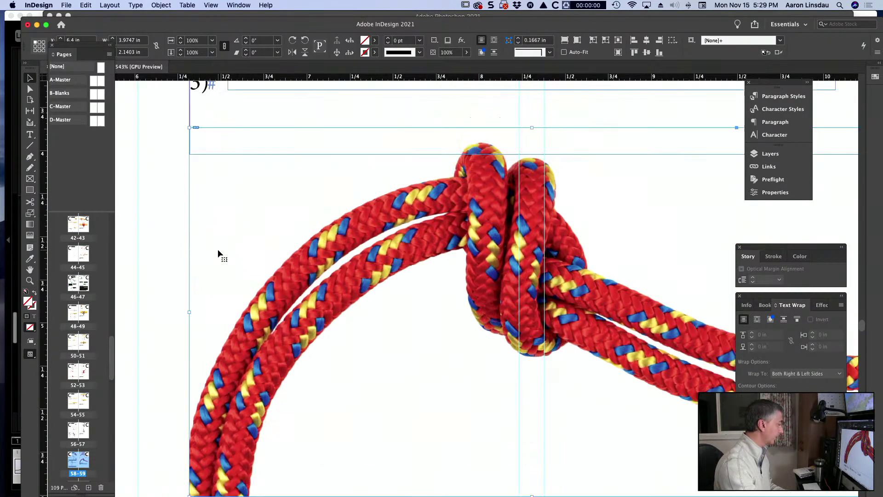
Shorten the step 3 image frame to about 2.51 in high so its lower edge meets the caption frame's top
scroll(217, 249, down, 2)
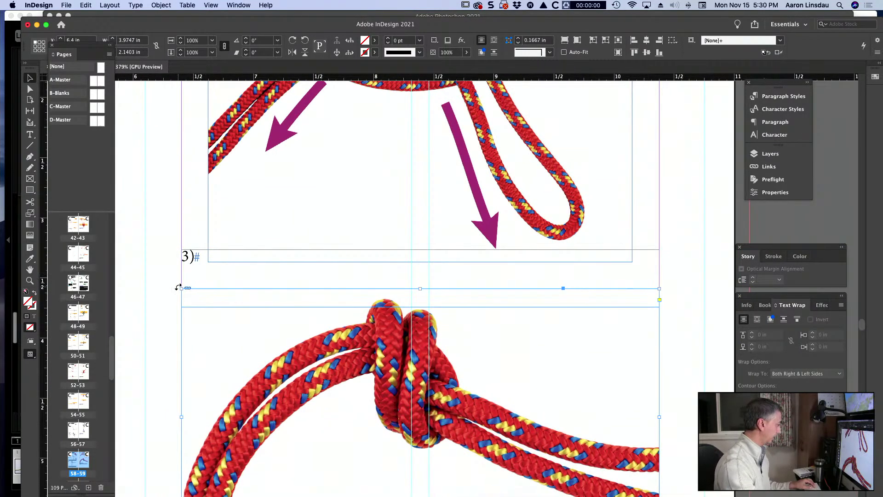
scroll(159, 285, up, 4)
scroll(159, 286, down, 6)
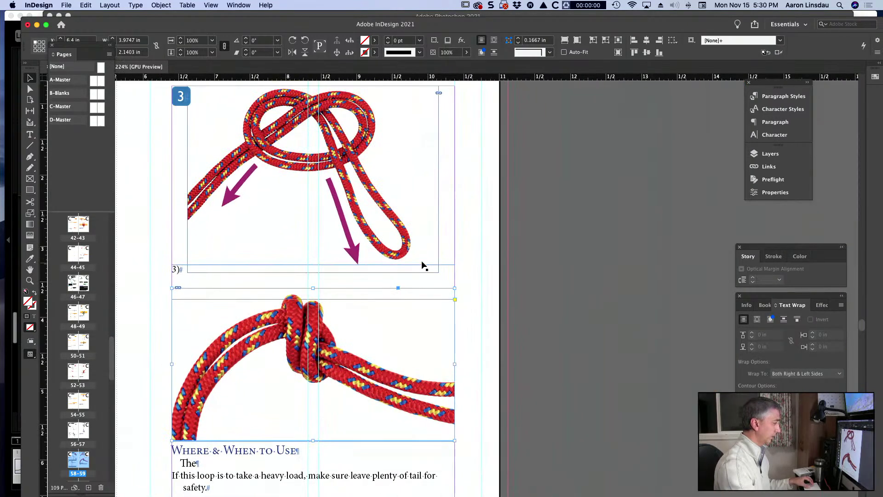
scroll(465, 264, up, 2)
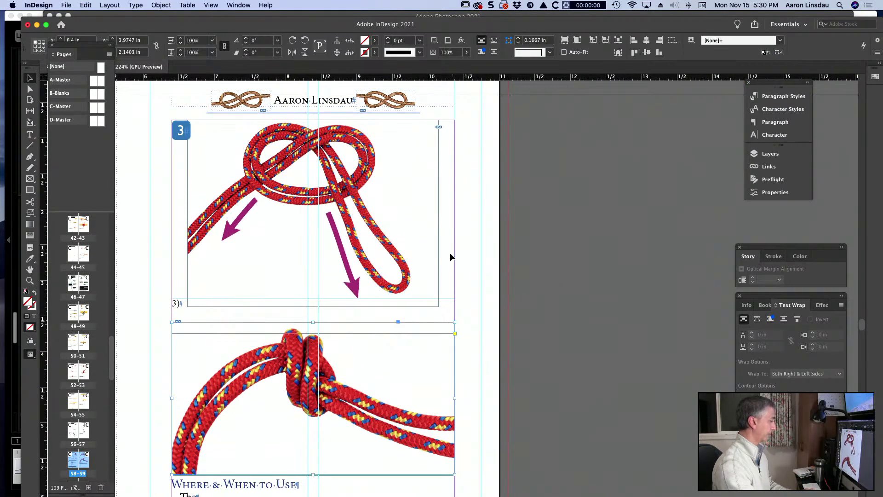
click(419, 249)
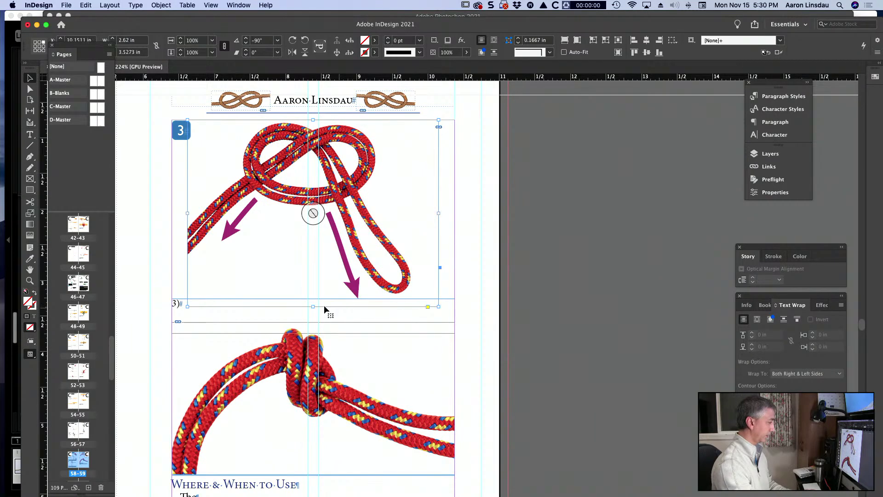
drag(311, 306, 313, 299)
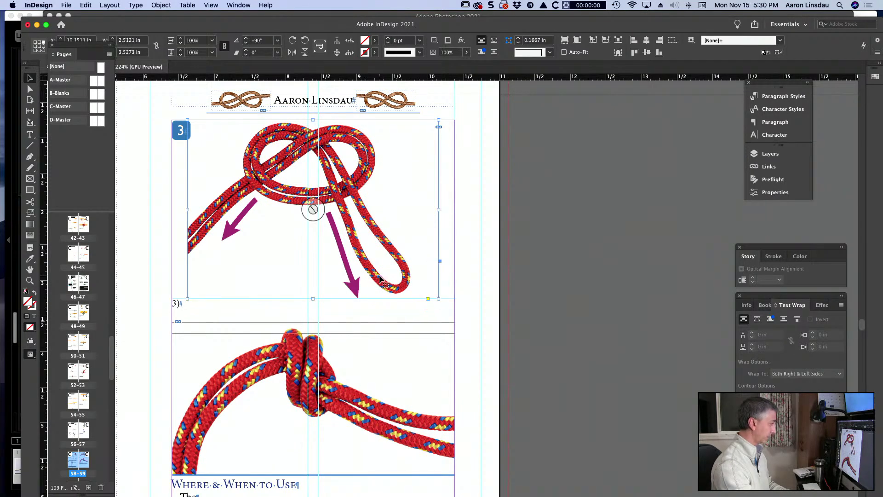
Complete the step 3 caption with "Tension the bight loop and the standing part to tighten the knot. Make sure there are no loose loops or lines."
double_click(235, 306)
text(Take the s)
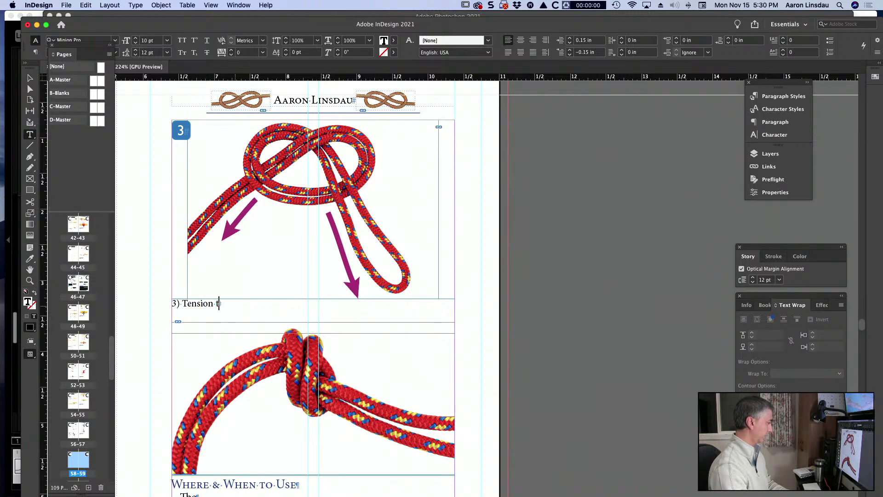
text(bight)
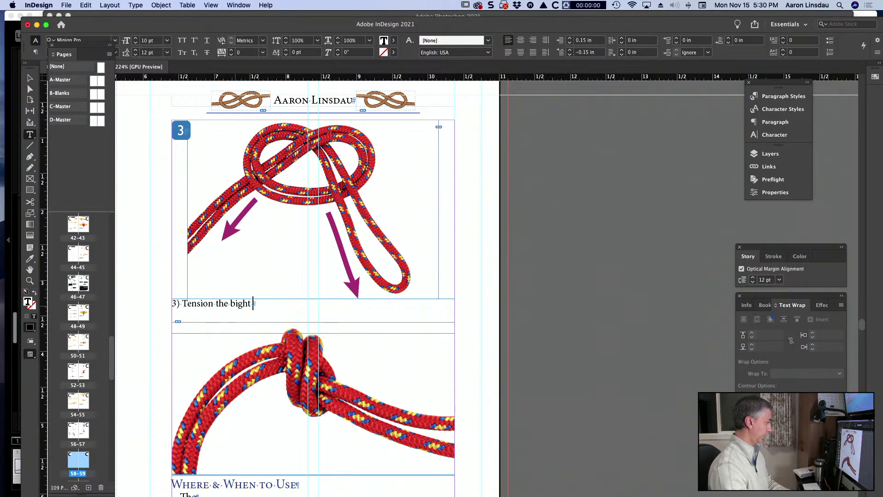
text( loop and the standing part to tighten the knot.)
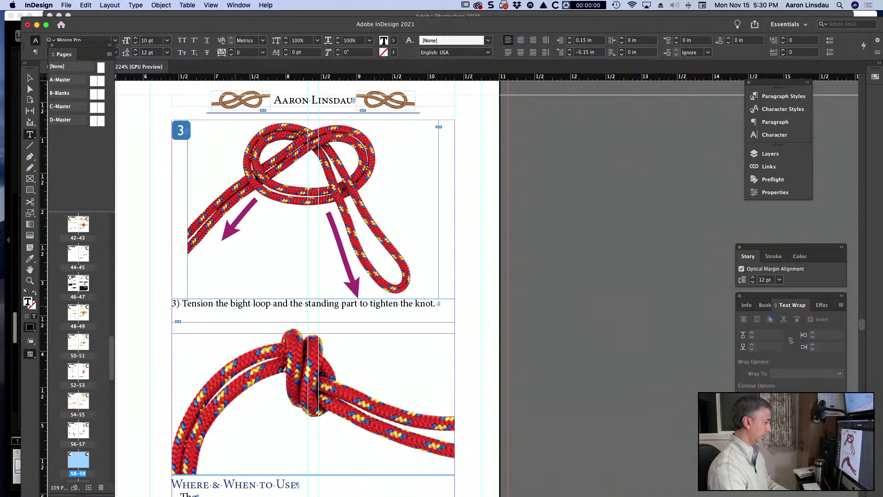
text(Make sure there are no loo)
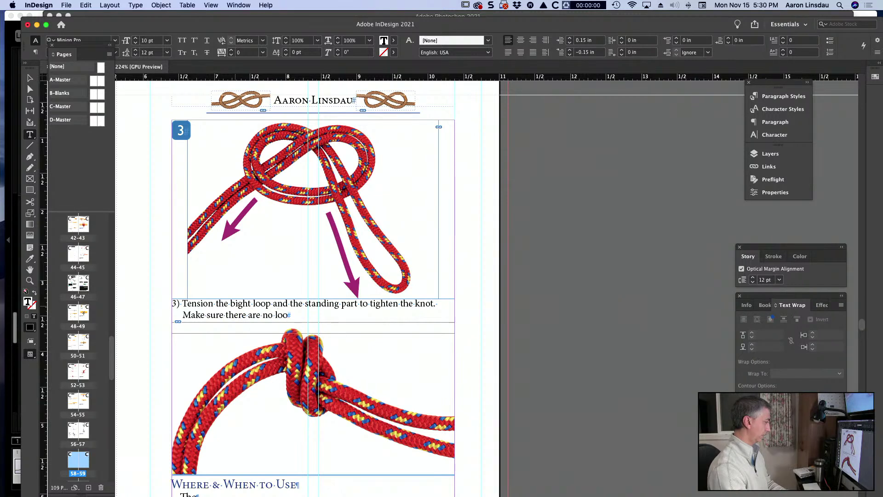
text(se loops)
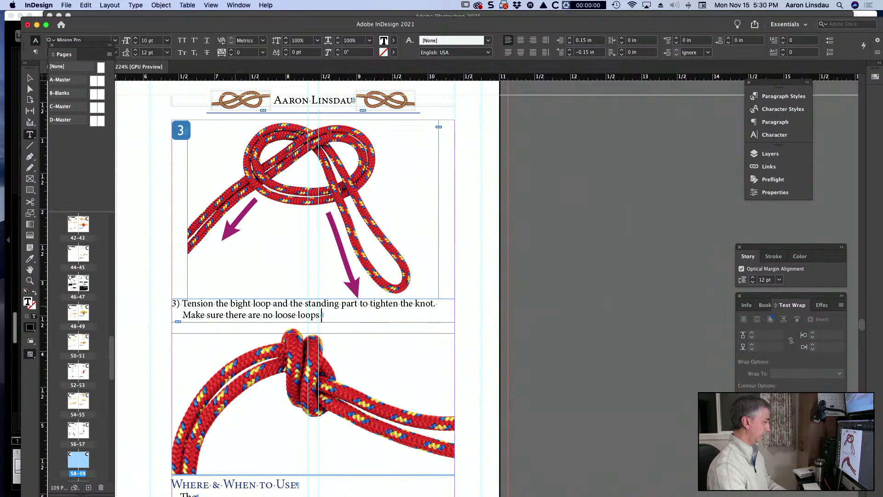
text( or lines)
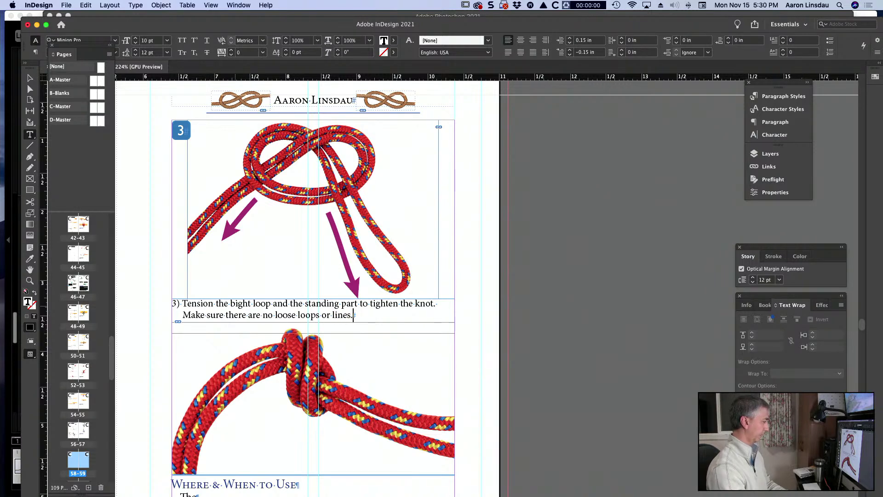
text(.)
key(Escape)
Complete the Where & When to Use paragraph as "The Overhand Bight is the simplest knot to create a loop at the end of a rope with."
scroll(348, 344, down, 5)
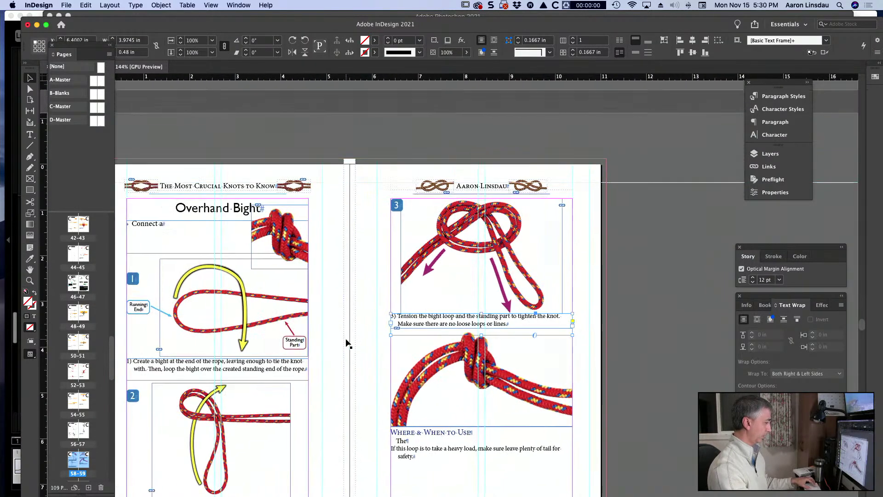
scroll(460, 368, down, 1)
double_click(432, 333)
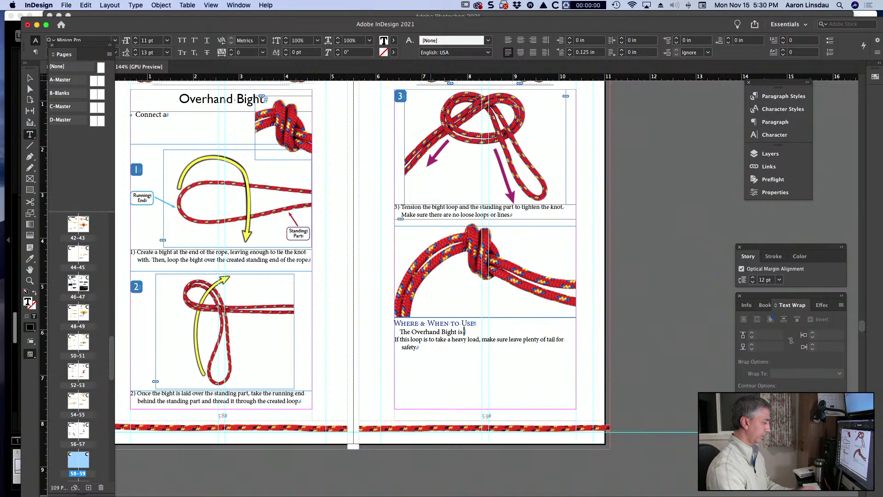
scroll(457, 321, up, 6)
scroll(458, 322, down, 2)
text(the smi)
key(BackSpace)
key(BackSpace)
text(imp)
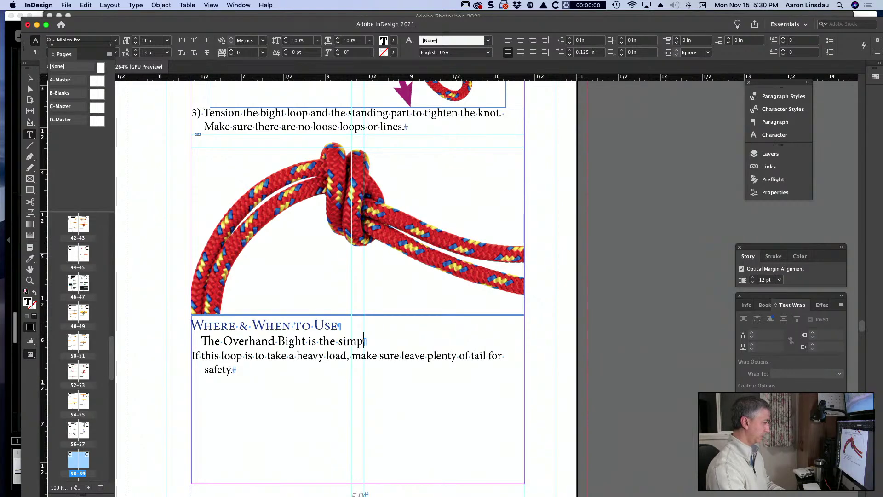
text(lest knot)
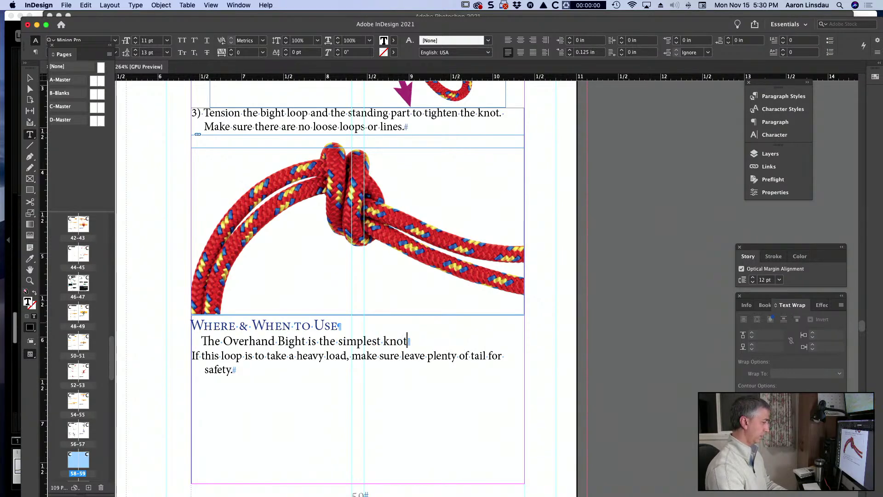
text( to create a ooop)
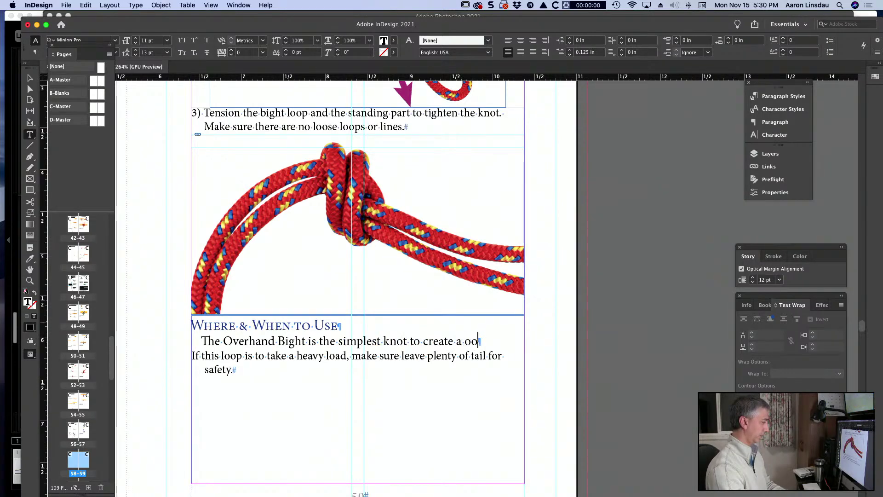
key(BackSpace)
key(BackSpace)
key(BackSpace)
key(BackSpace)
key(BackSpace)
text(loop at the end)
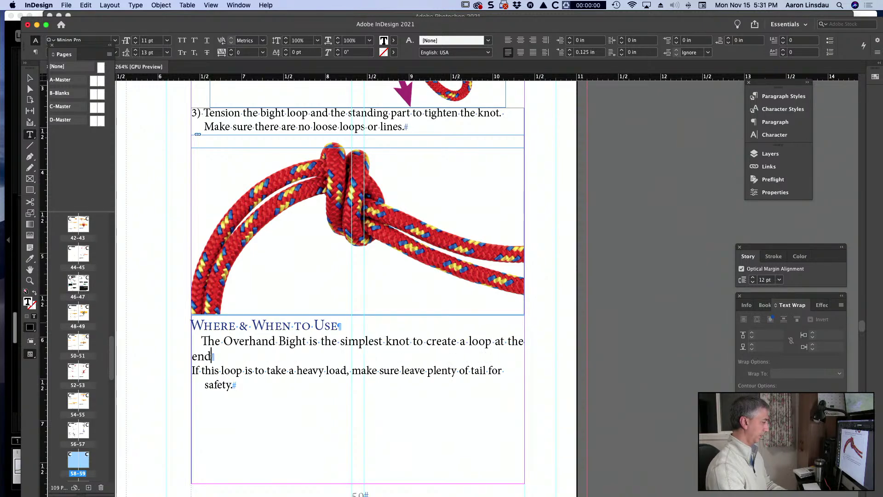
text( of a rope with.)
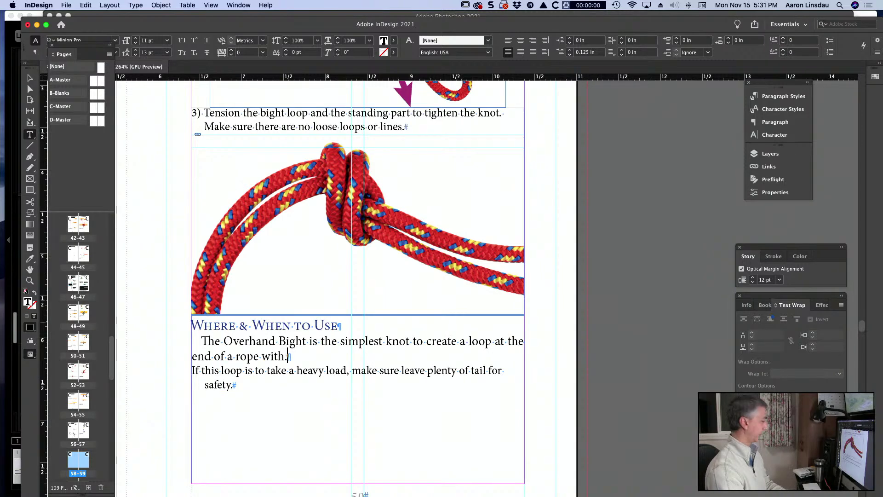
Add the sentence "This knot is strong and is easy to inspect, making it versatile and valuable." to the Where & When to Use paragraph
scroll(292, 368, up, 5)
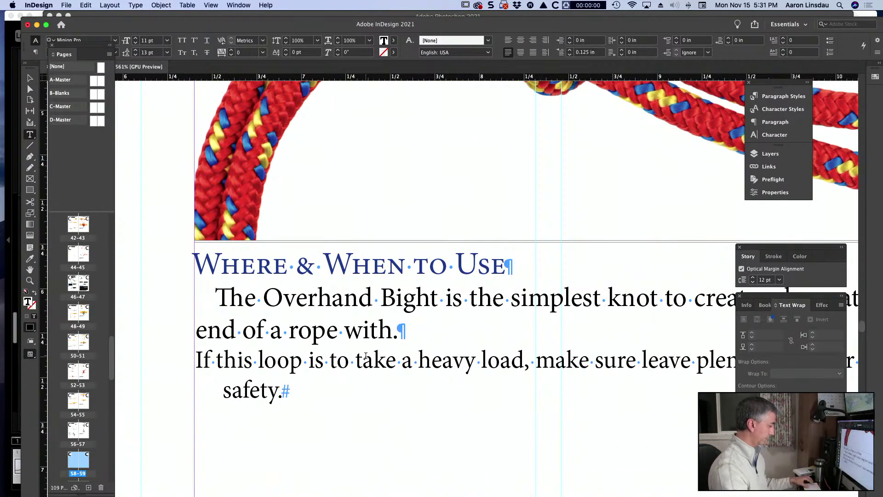
scroll(366, 357, down, 5)
scroll(366, 357, down, 2)
text(Teh kn)
key(BackSpace)
key(BackSpace)
text(he knot is)
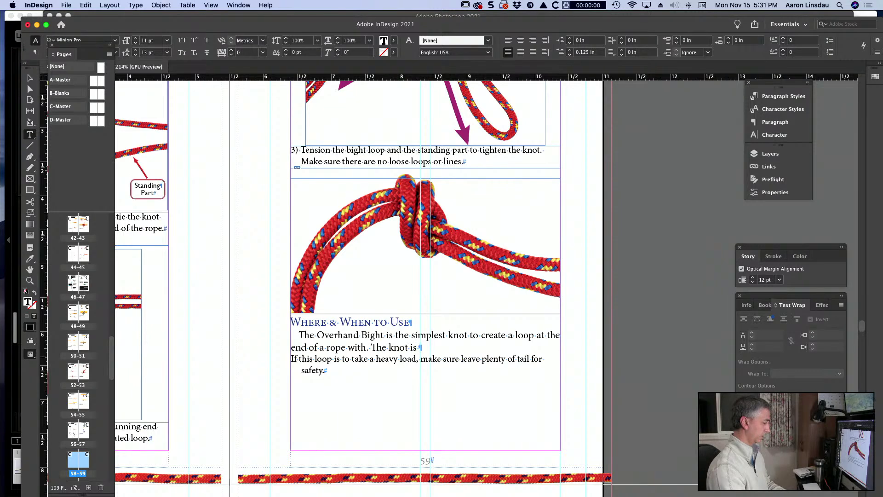
key(BackSpace)
key(BackSpace)
key(BackSpace)
key(BackSpace)
key(BackSpace)
key(BackSpace)
text(is k)
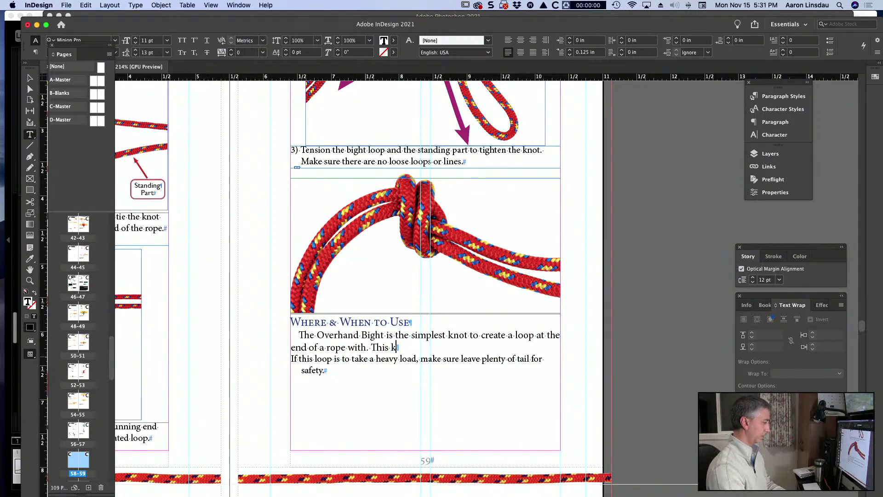
text(not is strong and is easy to inspect, mak)
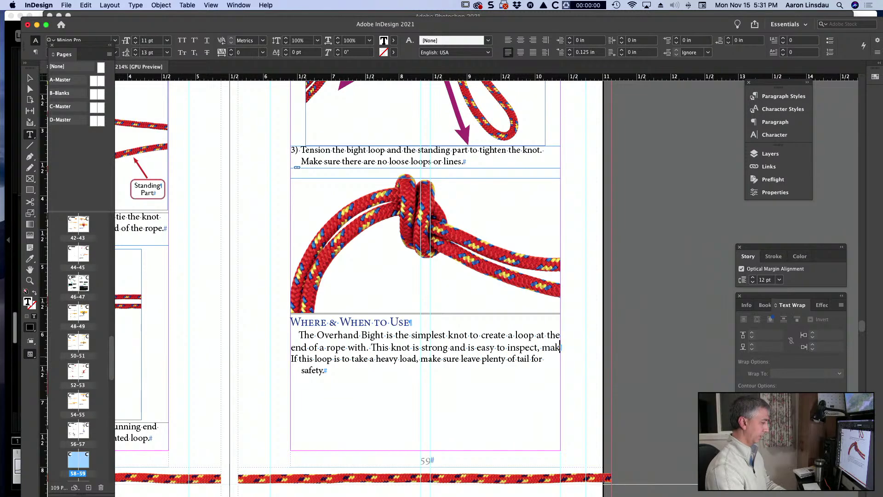
text(ing it versatile)
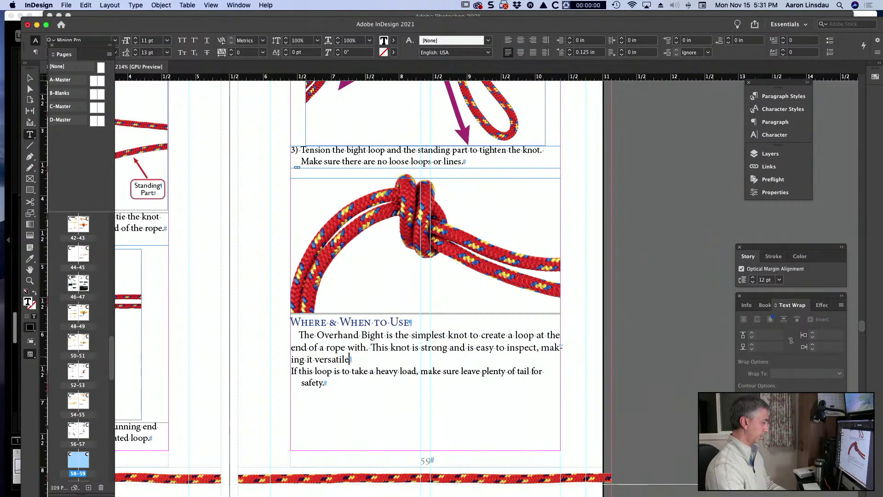
text( and valuable. )
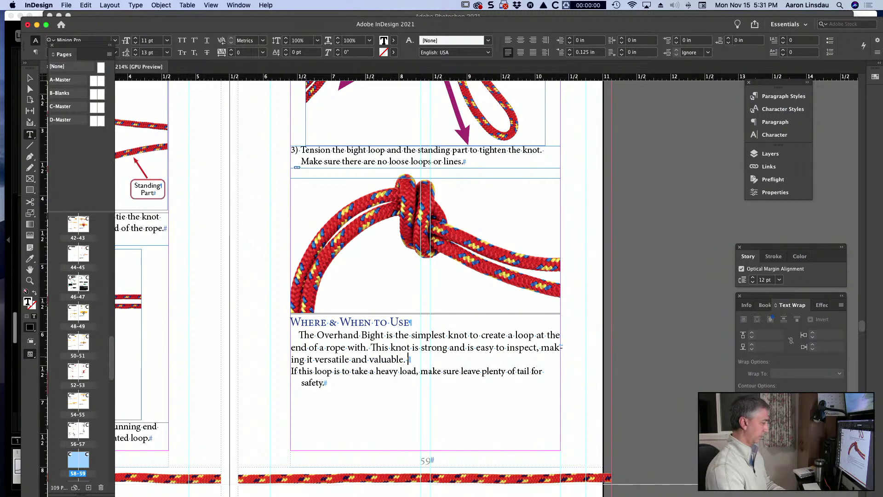
Begin the paragraph's next sentence with "If used for carrying important loads, add an additional"
text(If us)
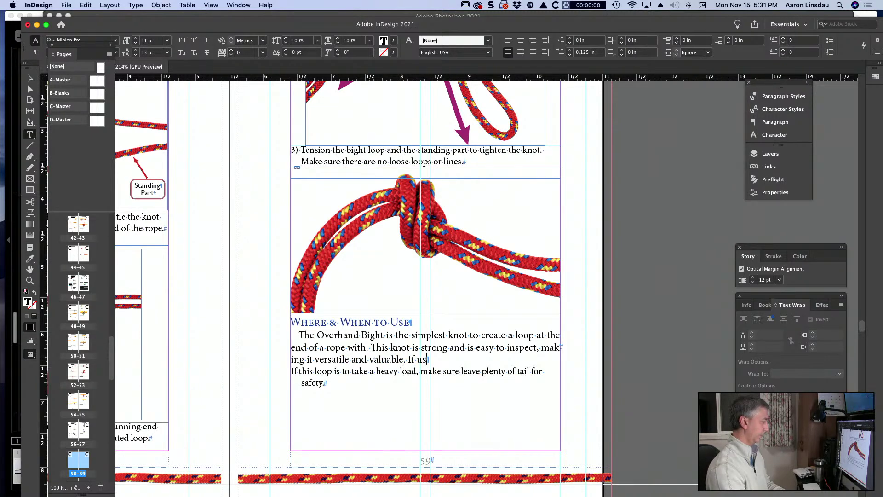
text(ed for cary)
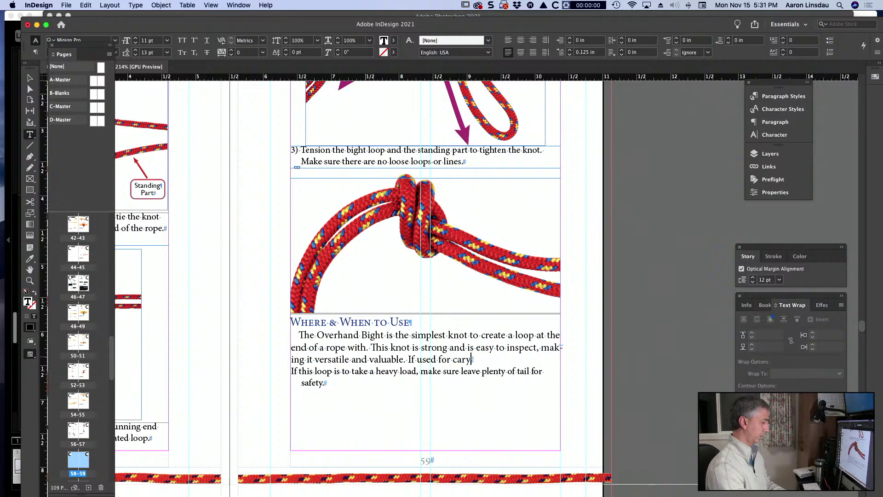
key(BackSpace)
text(rying important over)
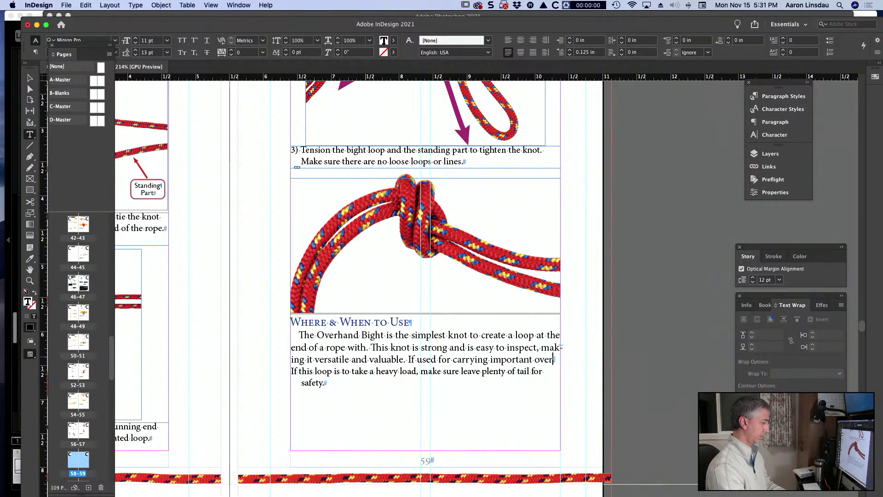
text(erhead loads)
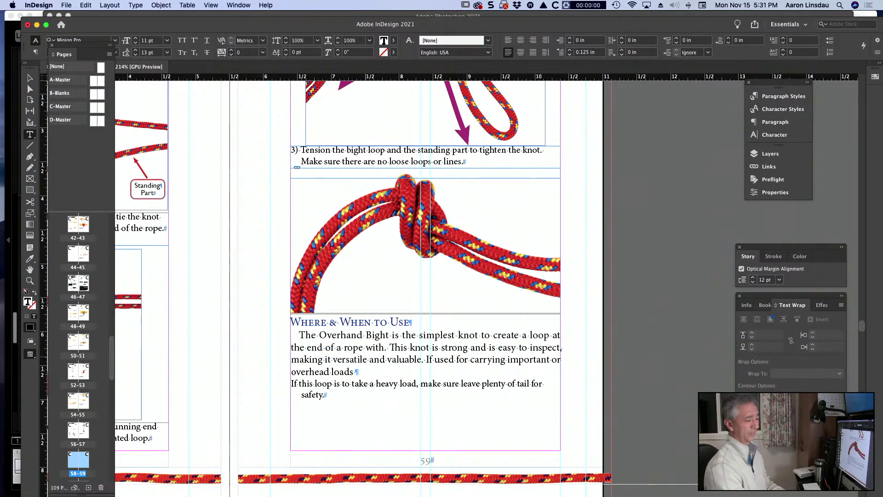
key(shift+super+Left)
key(shift+super+Left)
key(BackSpace)
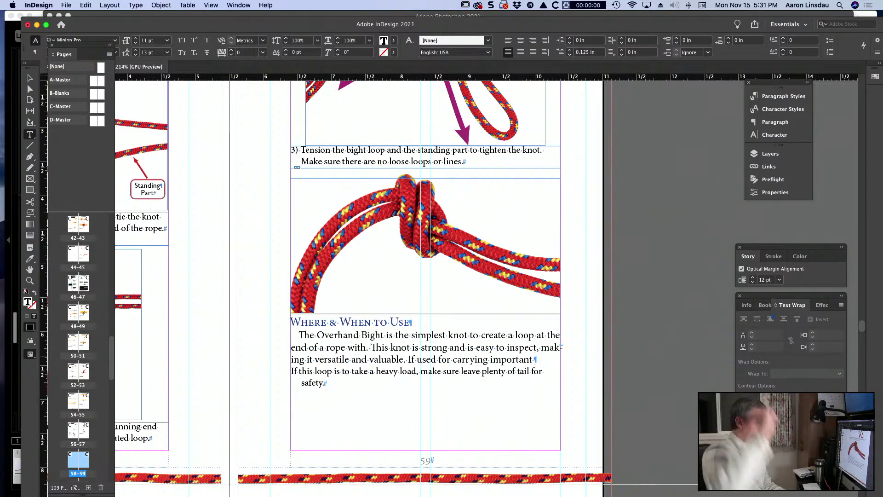
text(loads, add an additional t)
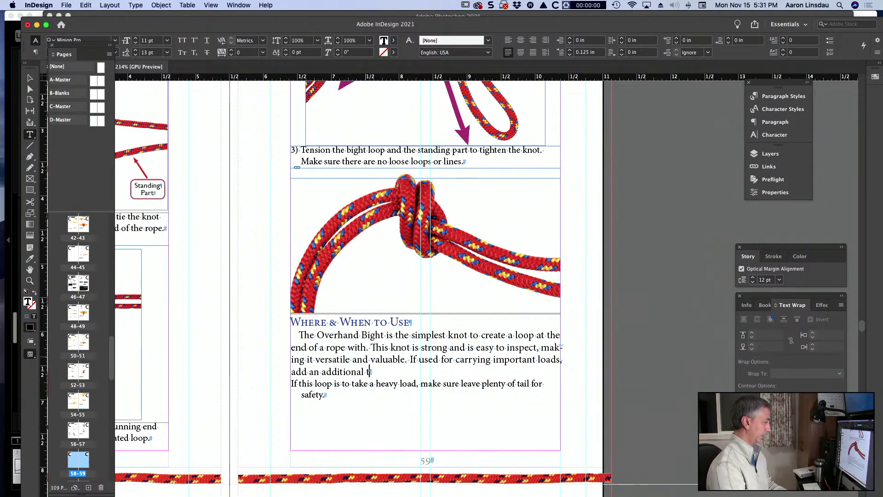
Continue the important-loads sentence with the capitalized knot names "Overhand Knot or Double Overhand Knot"
key(BackSpace)
text(overh)
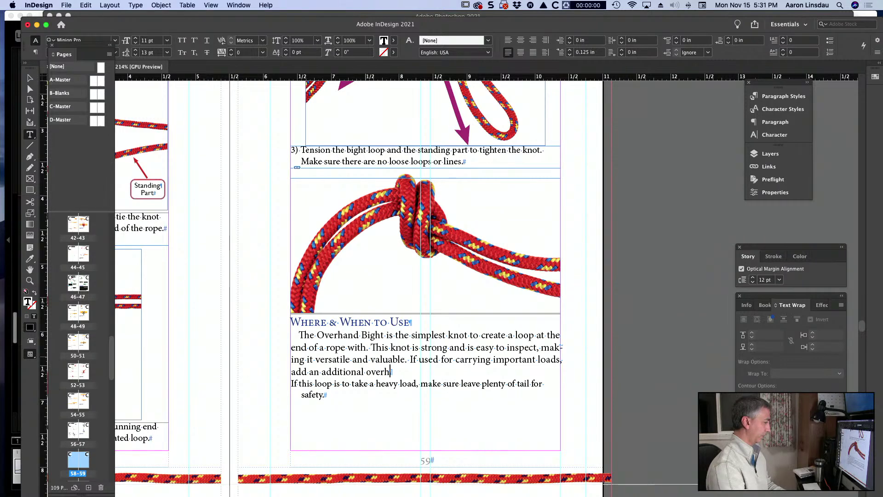
key(BackSpace)
key(BackSpace)
key(BackSpace)
key(BackSpace)
key(BackSpace)
key(BackSpace)
key(BackSpace)
key(BackSpace)
key(BackSpace)
key(BackSpace)
key(BackSpace)
key(BackSpace)
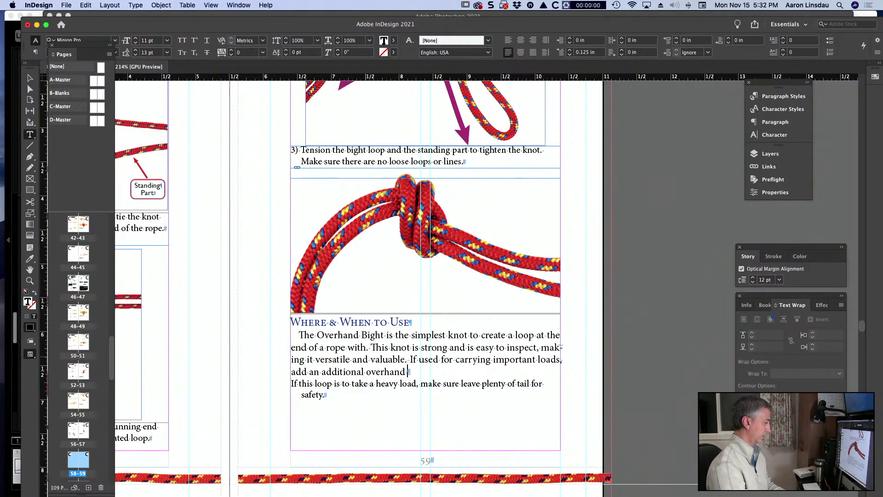
text(Overhand Knot or Double O)
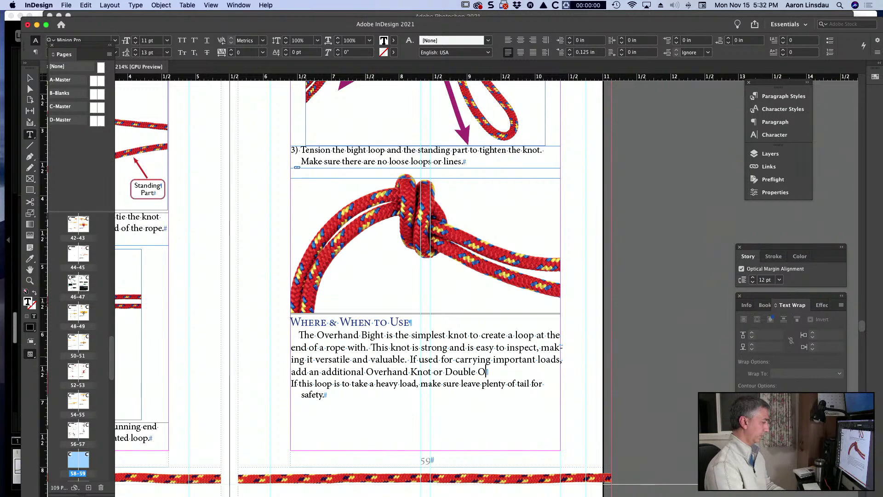
text(verhand Knot)
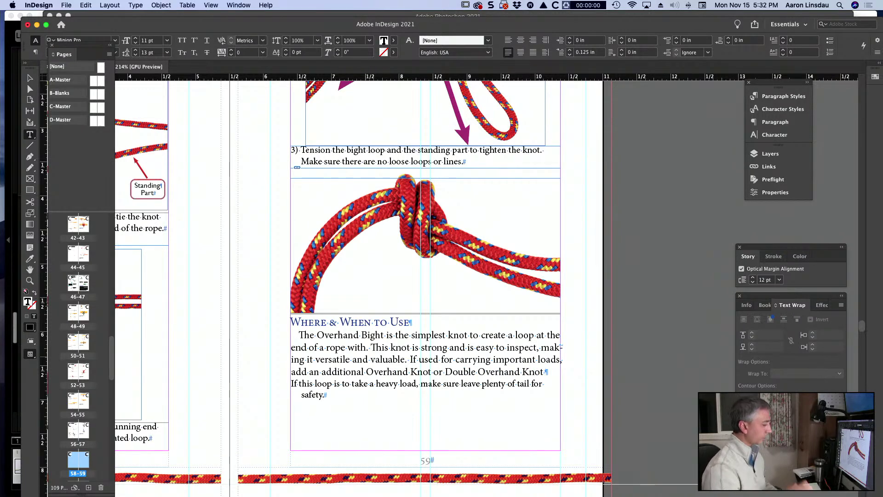